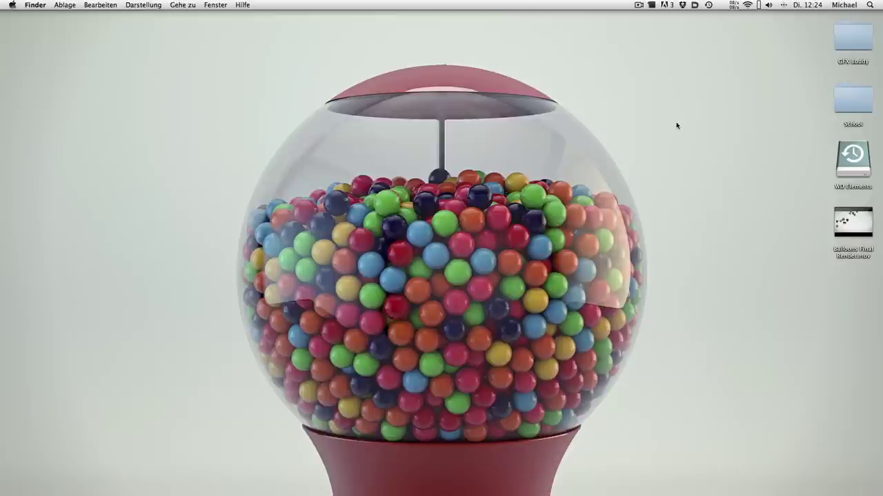
Open Balloons Final Render.mov from the desktop in QuickTime Player.
double_click(872, 212)
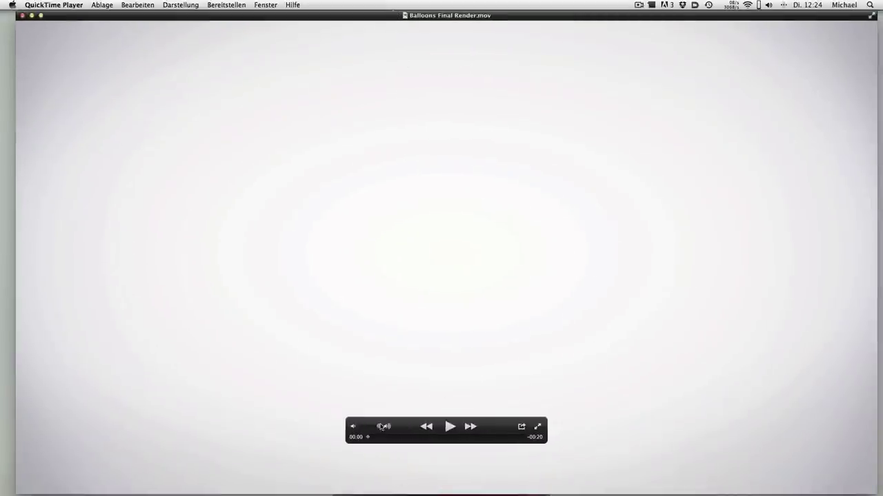
Play the render to 00:12, pause on the BALLOONS title, then return to Cinema 4D.
key("space")
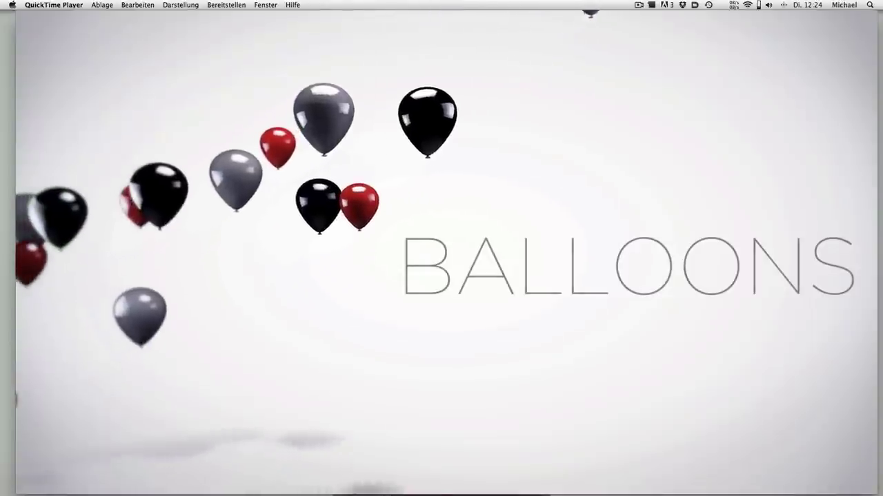
left_click(455, 429)
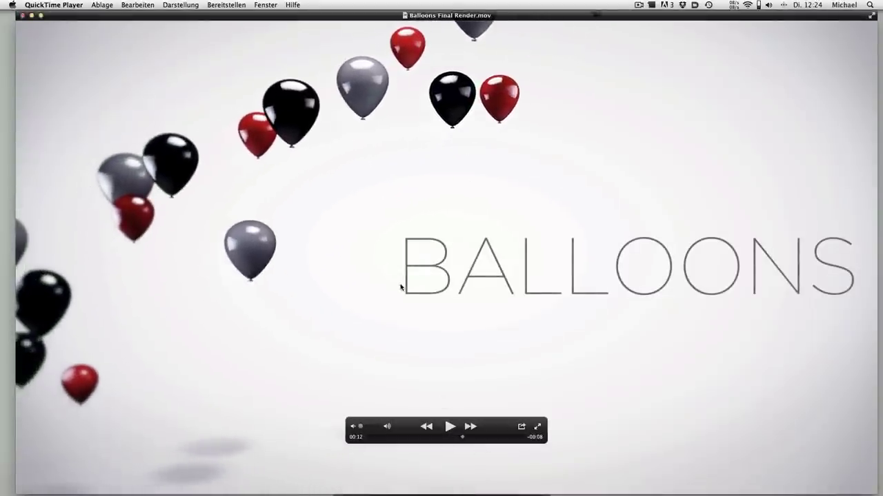
key("super+Tab")
key("super+Tab")
key("super+Tab")
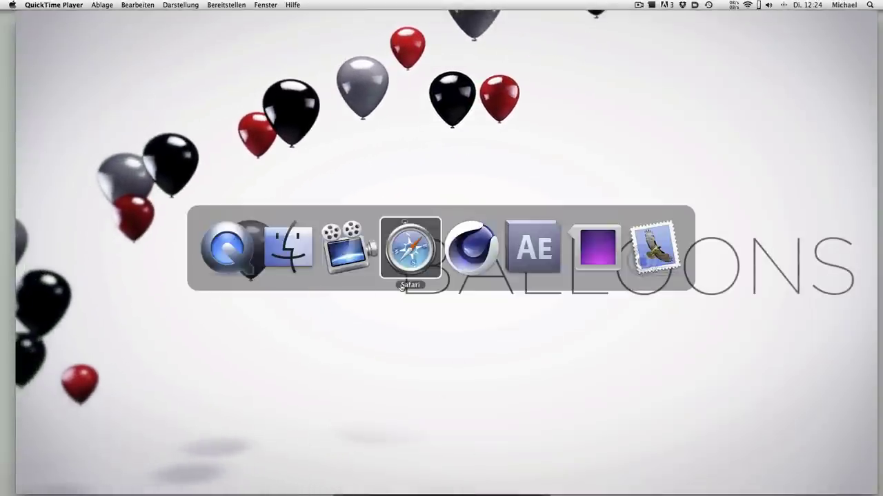
key("super+Tab")
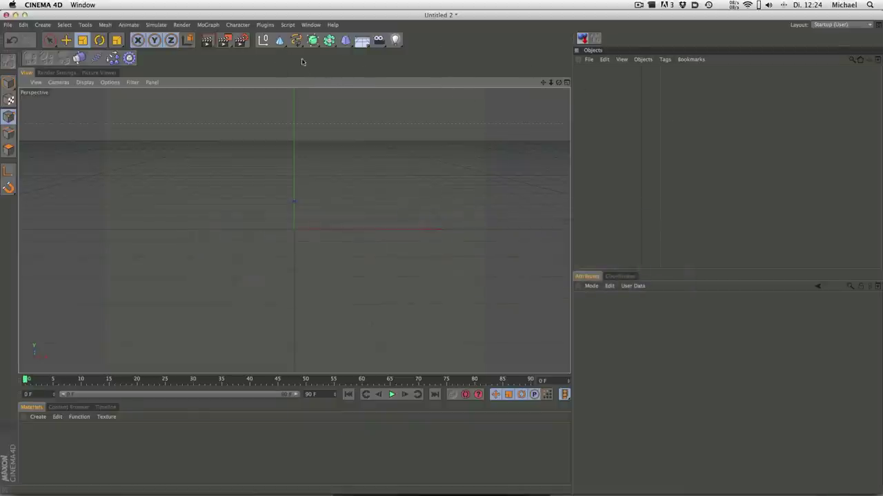
Add a Sphere primitive (radius 100 cm, 24 segments) to the empty scene.
left_click(279, 40)
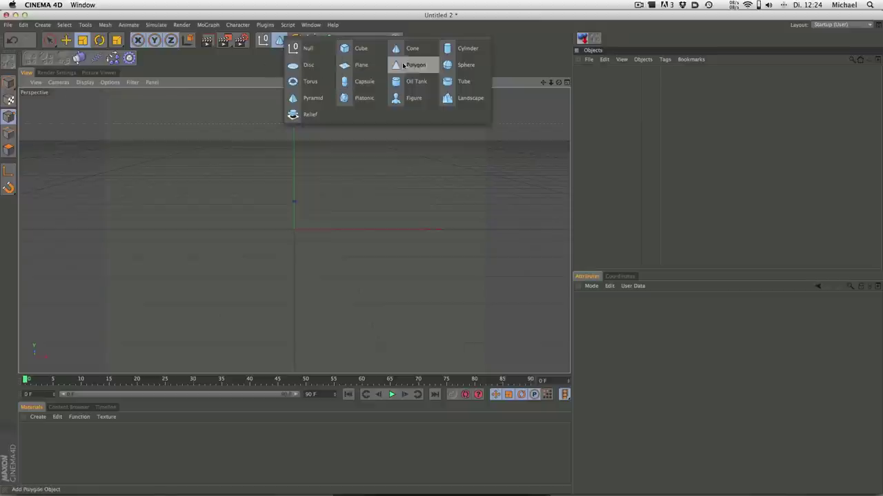
left_click(466, 65)
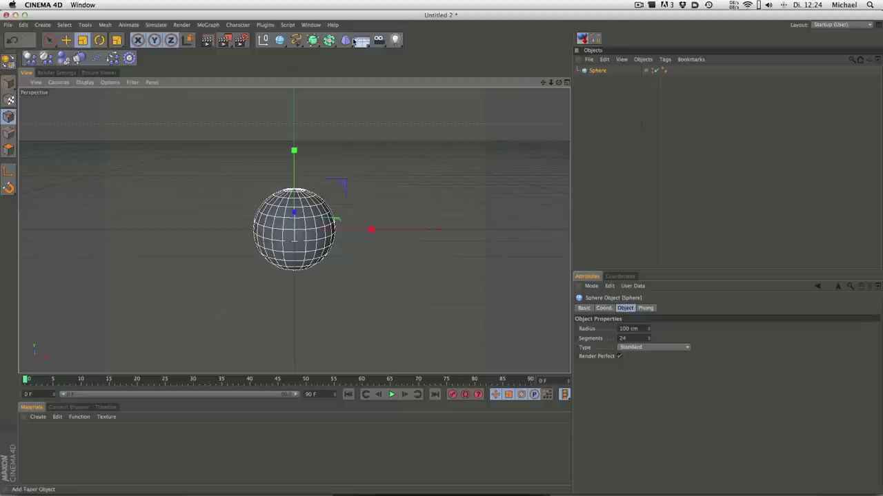
Parent a Taper deformer under the Sphere and set its Strength to 79%.
left_click_drag(353, 43, 588, 53)
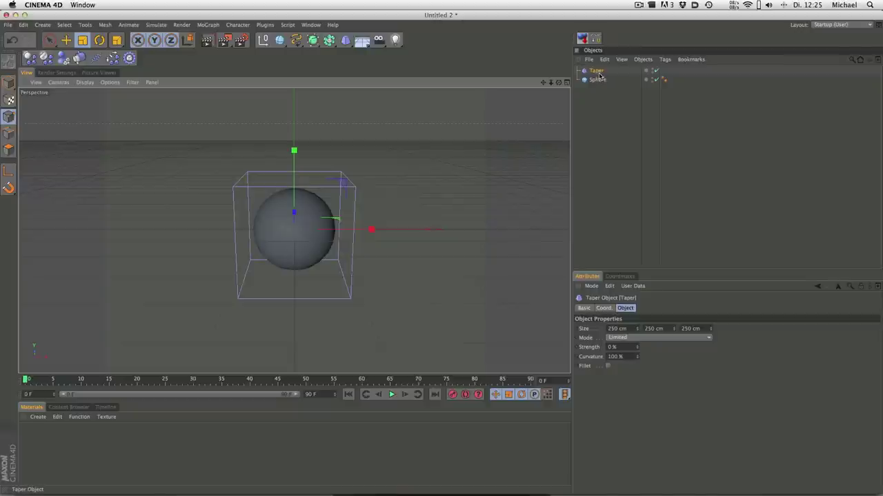
left_click_drag(596, 71, 600, 82)
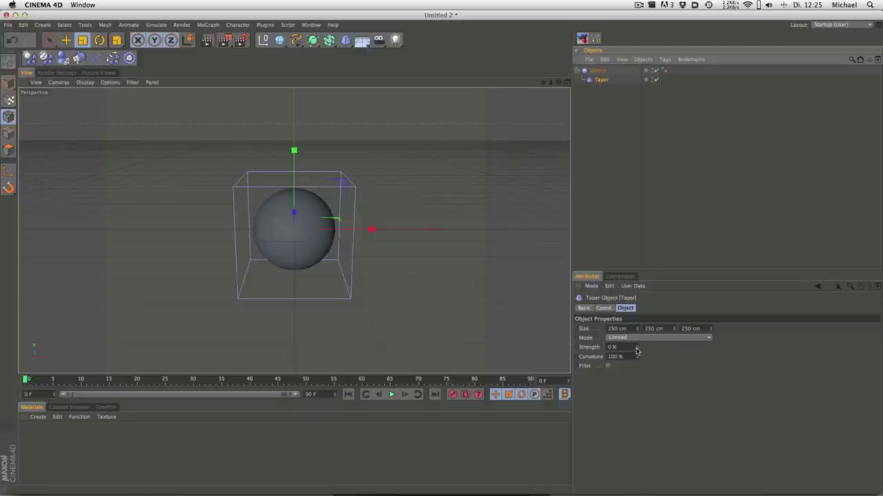
left_click_drag(638, 348, 638, 331)
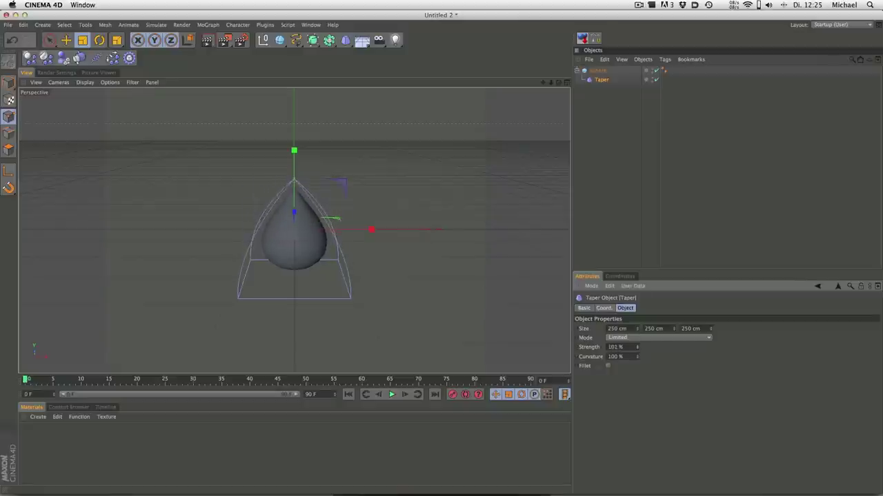
left_click_drag(637, 347, 637, 349)
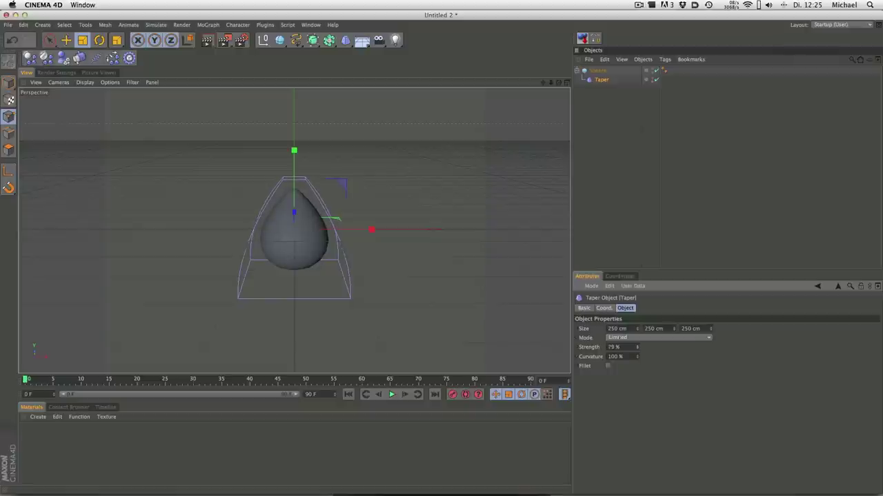
Set the Sphere's radius to 250 cm.
left_click(597, 71)
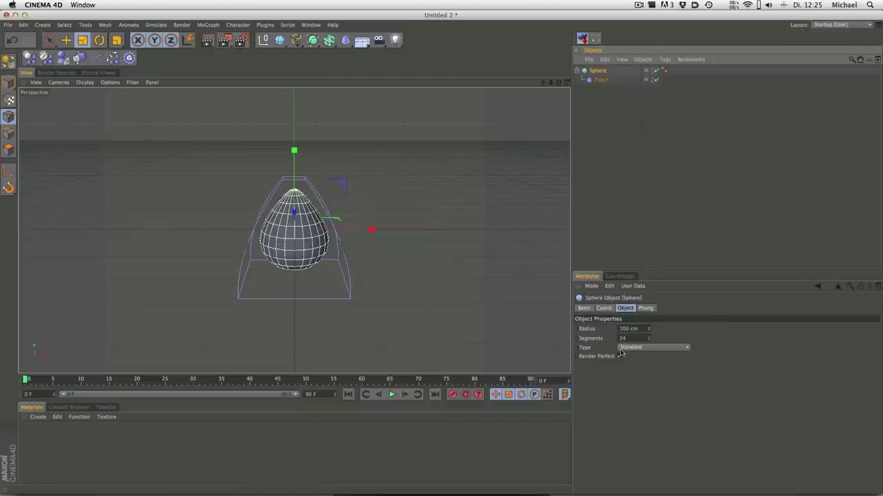
left_click(639, 328)
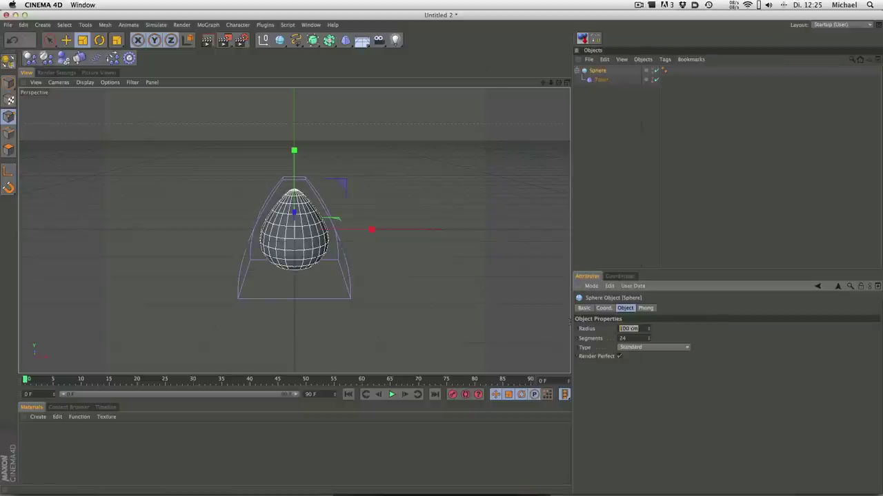
type("250")
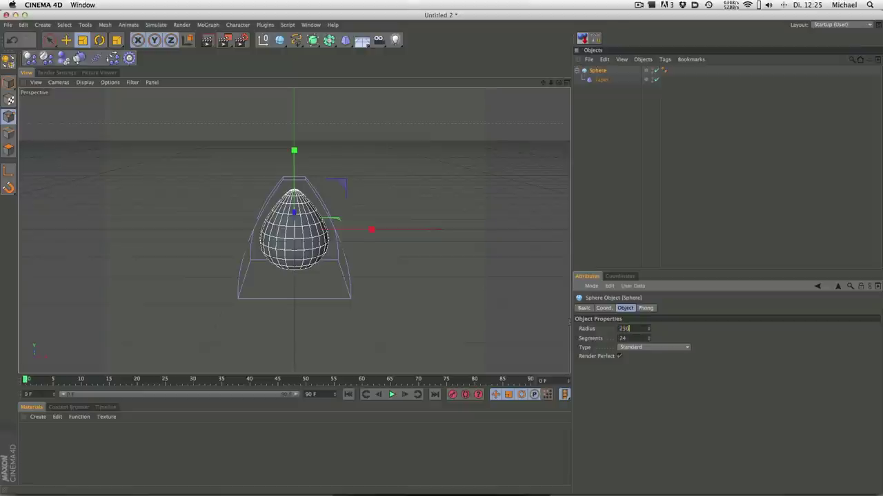
key("Return")
Set the Taper deformer's size to 600 cm on X, Y and Z.
left_click(602, 79)
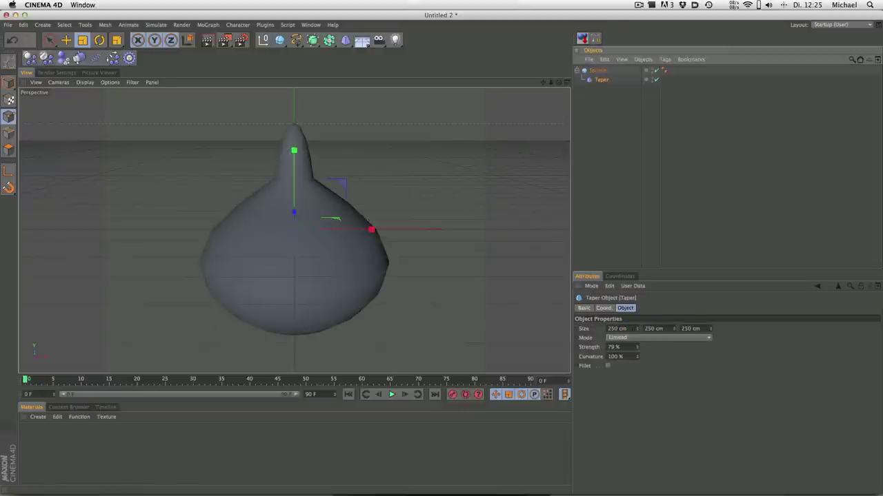
left_click(617, 328)
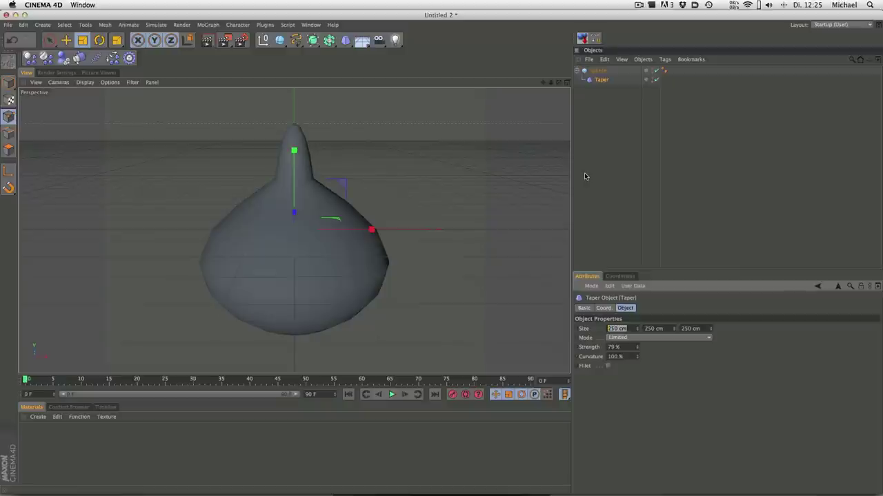
type("600")
key("Tab")
type("6")
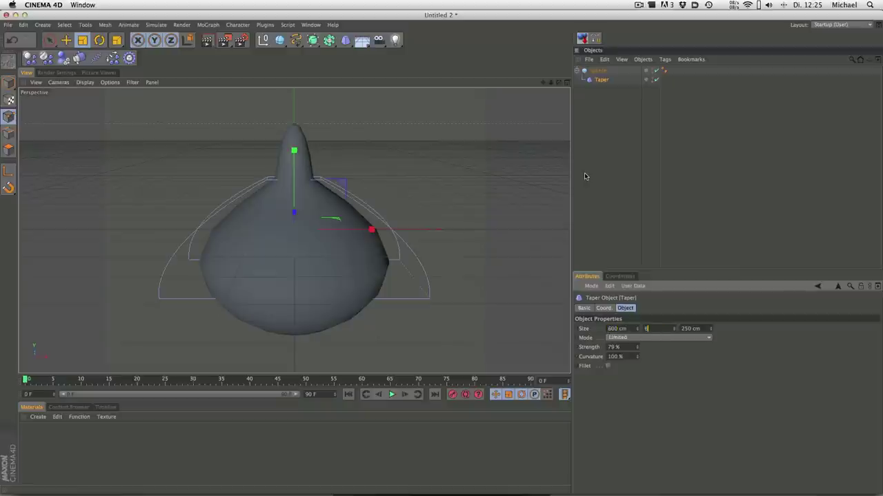
type("0")
key("Tab")
type("60")
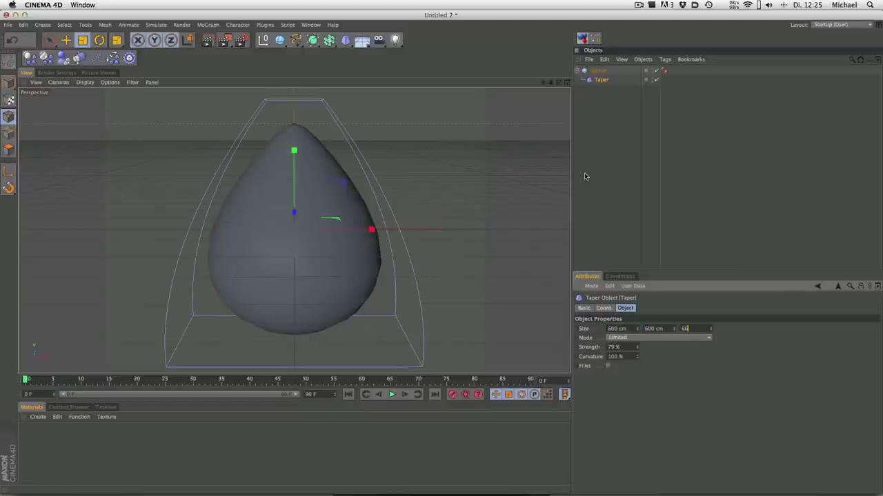
key("Return")
mouse_move(437, 142)
right_mouse_down("alt")
mouse_move(443, 169)
mouse_move(496, 97)
right_mouse_up("alt")
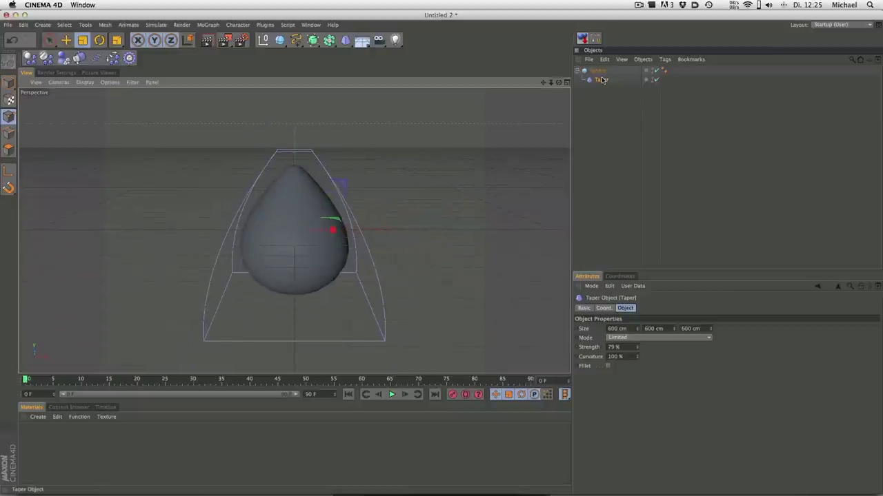
Lower the Taper Strength to 72%.
double_click(613, 347)
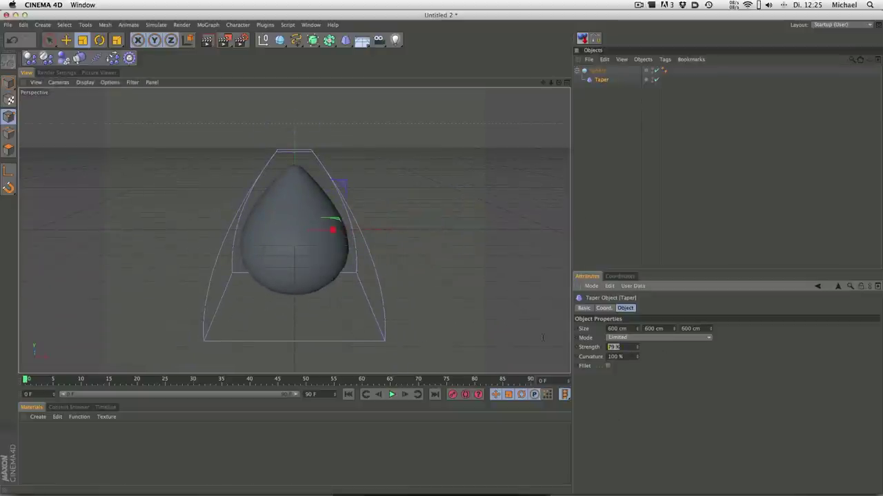
type("71")
key("Return")
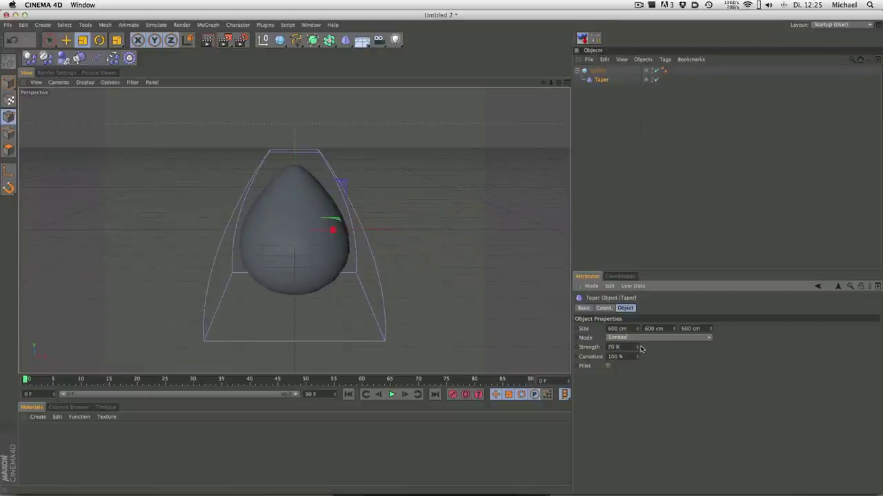
left_click(638, 347)
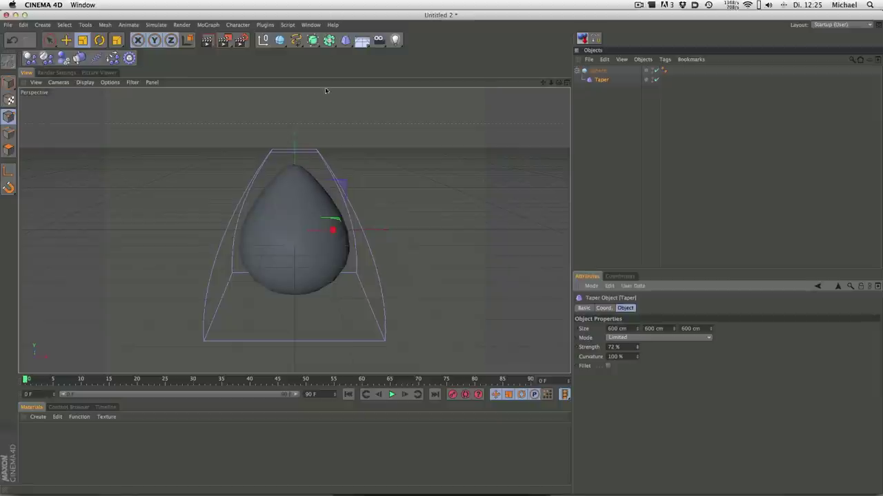
Rotate the Taper deformer about 180° so the shape narrows downward.
left_click(602, 79)
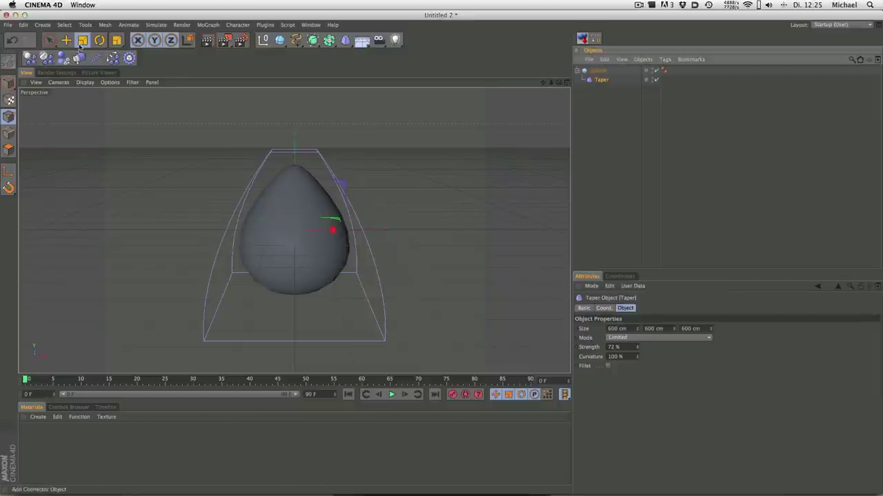
mouse_move(434, 154)
left_mouse_down("alt")
mouse_move(468, 186)
mouse_move(451, 172)
left_mouse_up("alt")
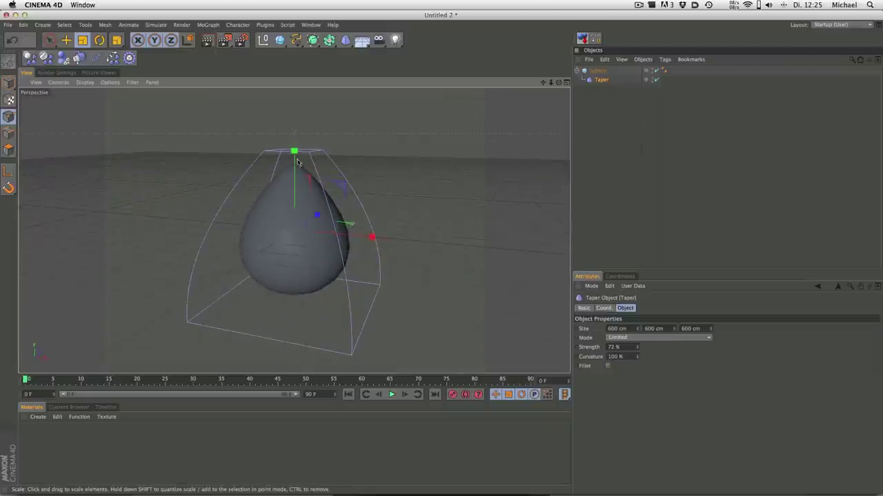
key("r")
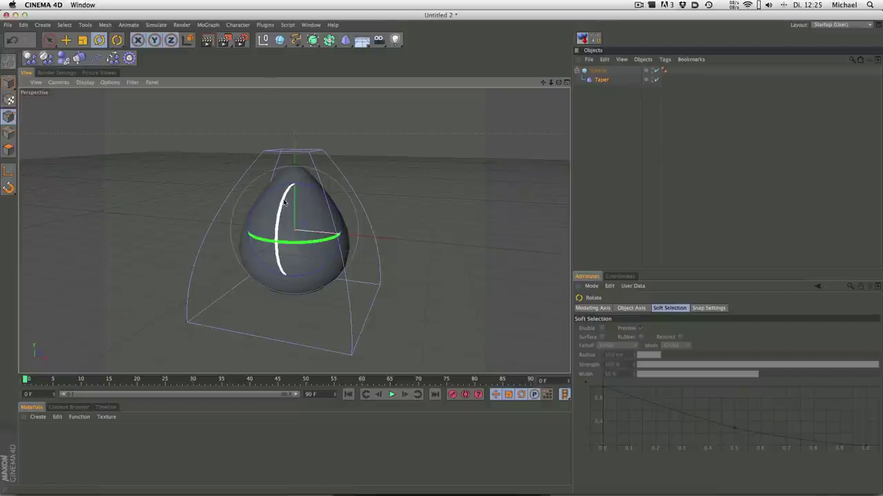
mouse_move(284, 201)
left_mouse_down()
mouse_move(331, 355)
mouse_move(318, 319)
mouse_move(327, 312)
left_mouse_up()
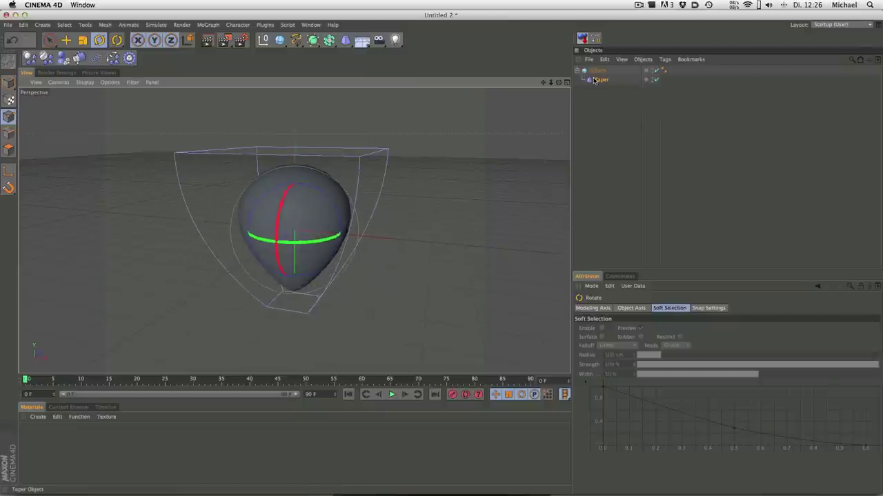
Shift the Taper deformer vertically and render a viewport preview of the grey balloon shape.
left_click(671, 104)
key("e")
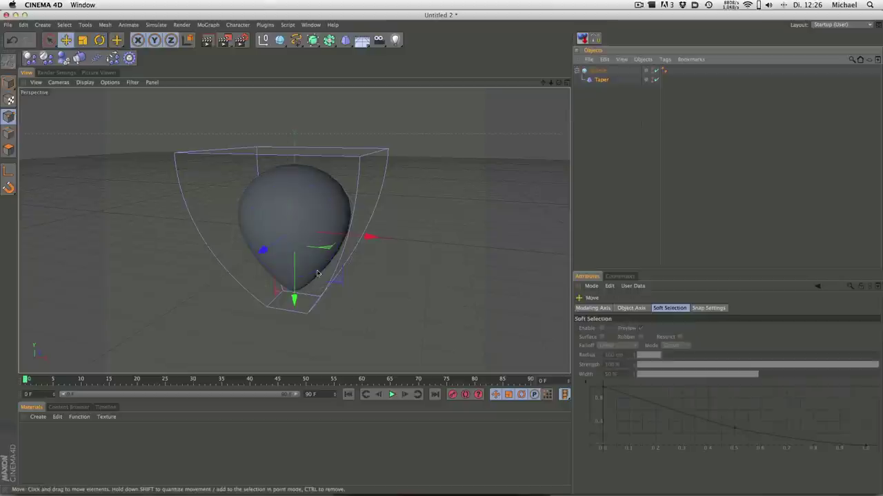
mouse_move(294, 301)
left_mouse_down()
mouse_move(355, 213)
mouse_move(193, 230)
mouse_move(174, 262)
mouse_move(399, 280)
mouse_move(283, 308)
mouse_move(170, 286)
mouse_move(183, 304)
left_mouse_up()
left_click_drag(295, 304, 342, 267, "alt")
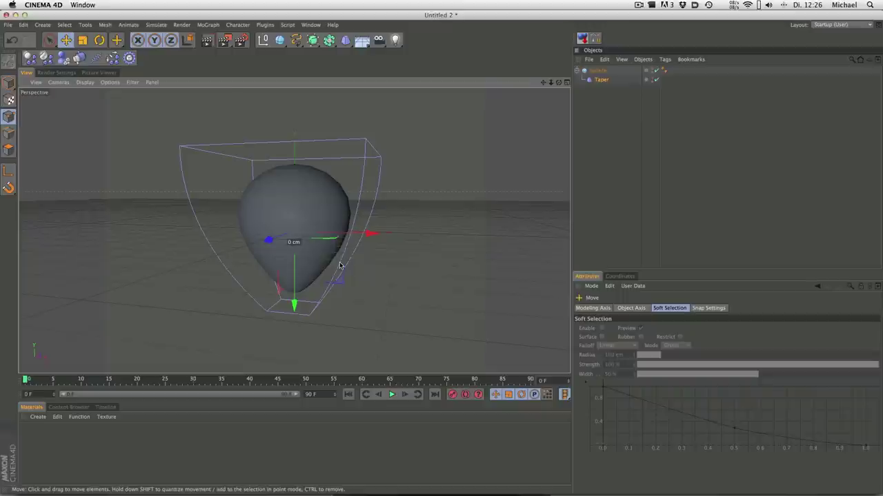
key("ctrl+r")
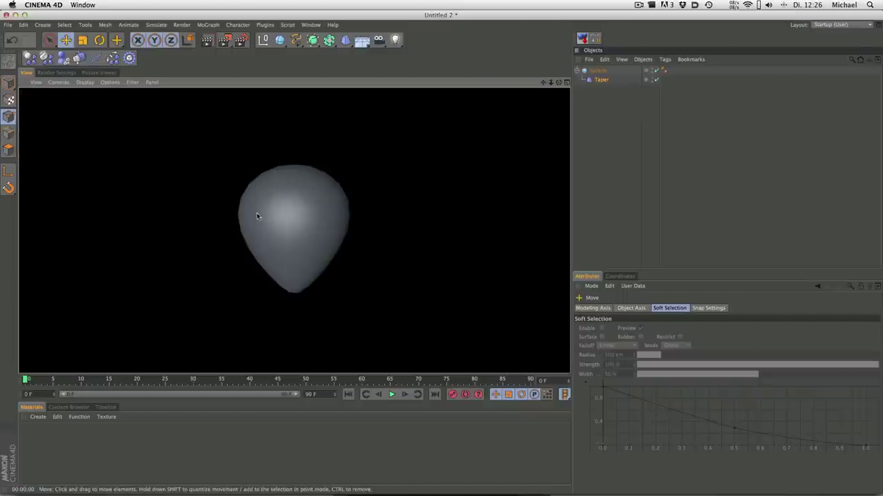
Raise the Sphere's segments to 80 and render a preview of the smoother balloon.
left_click(598, 71)
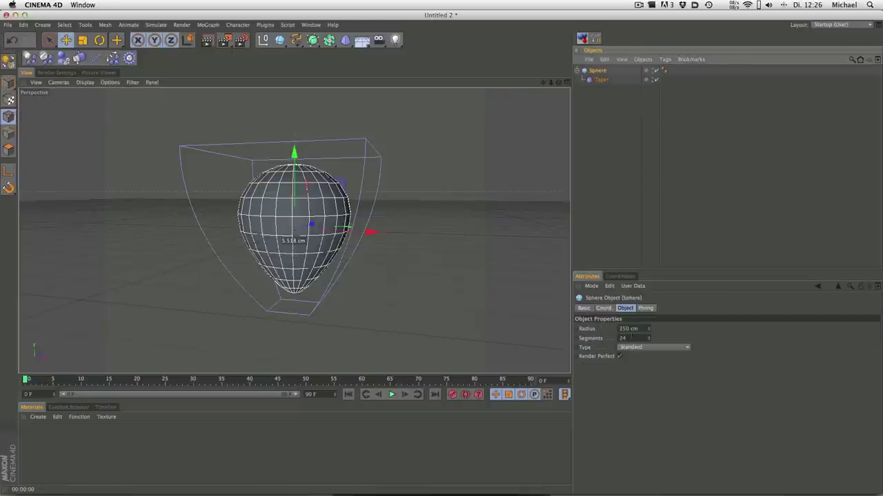
left_click(631, 338)
type("80")
key("Return")
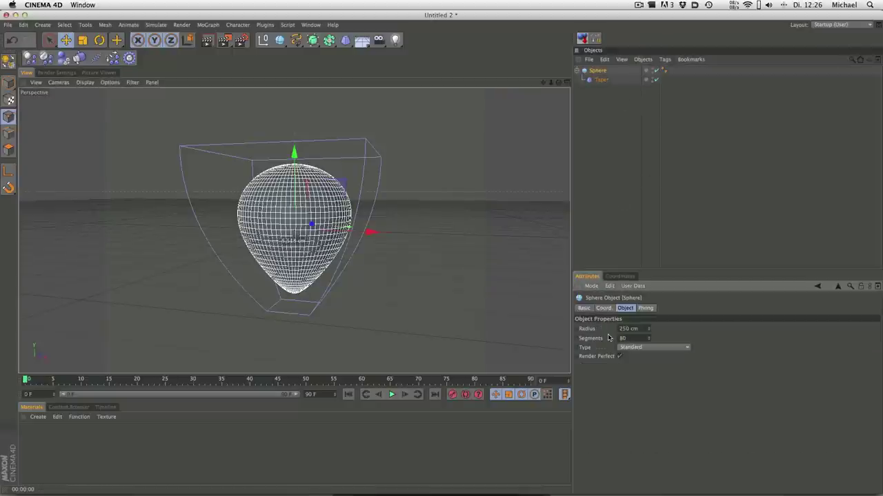
key("ctrl+r")
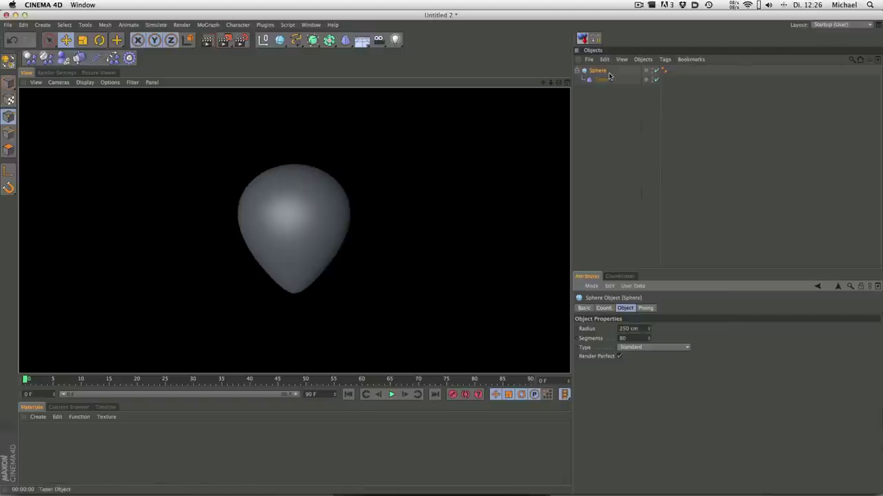
left_click(611, 122)
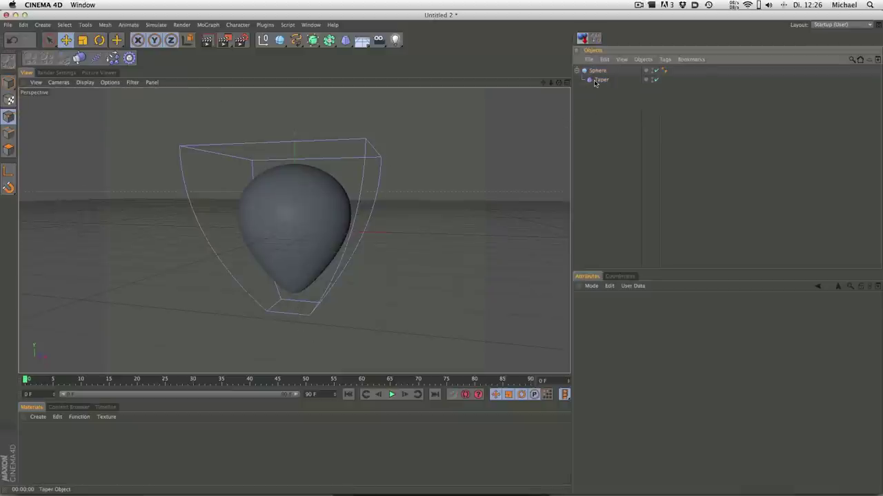
Add a Torus, shrink it to a small ring and place it below the sphere.
left_click(279, 40)
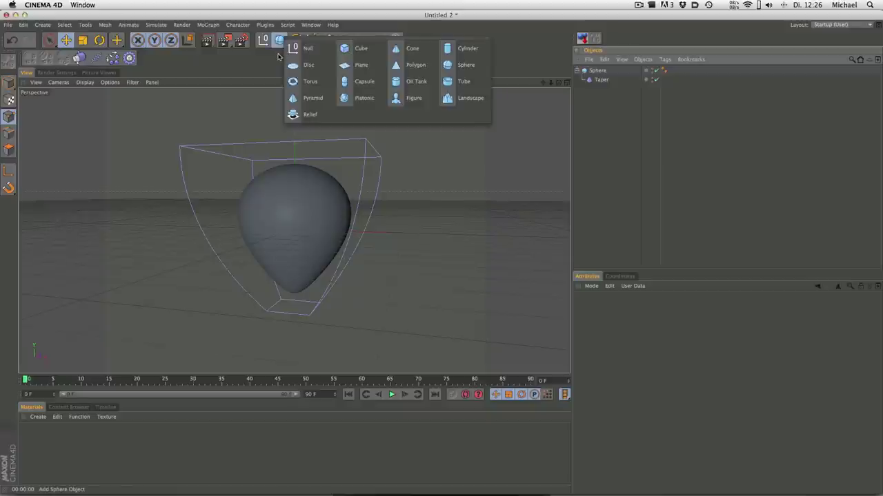
left_click(305, 88)
left_click_drag(298, 153, 296, 238)
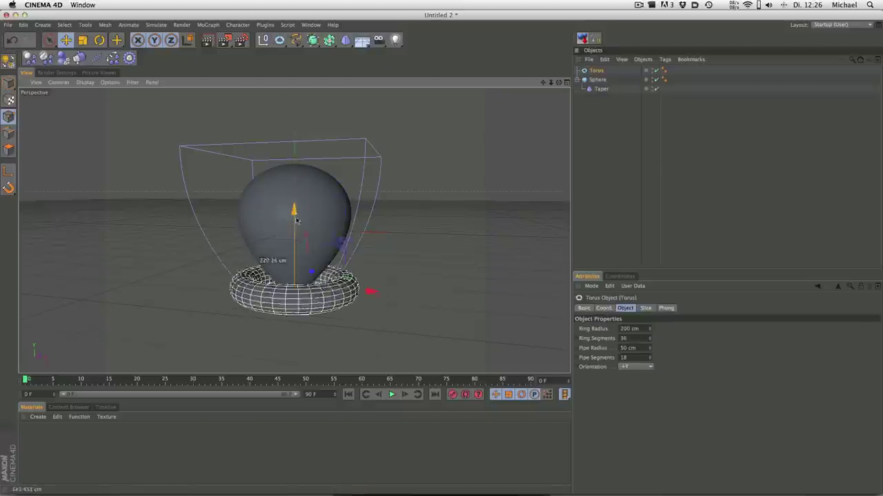
left_click(82, 40)
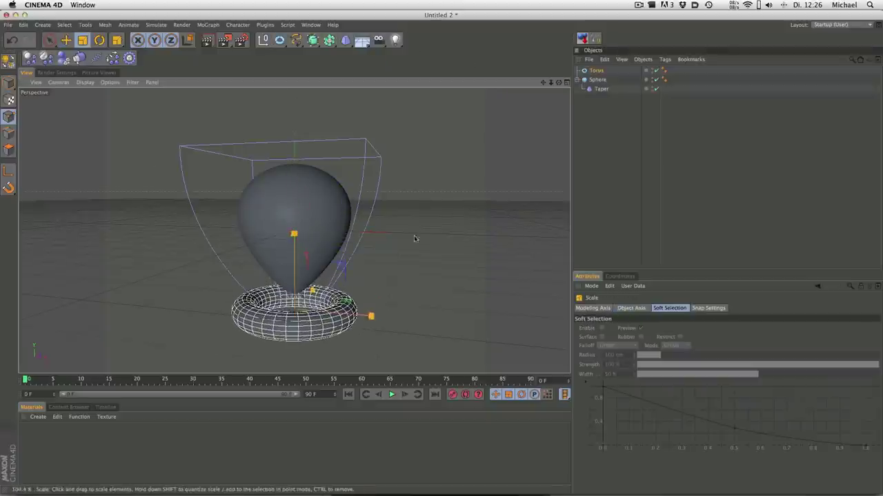
left_click_drag(303, 317, 245, 336)
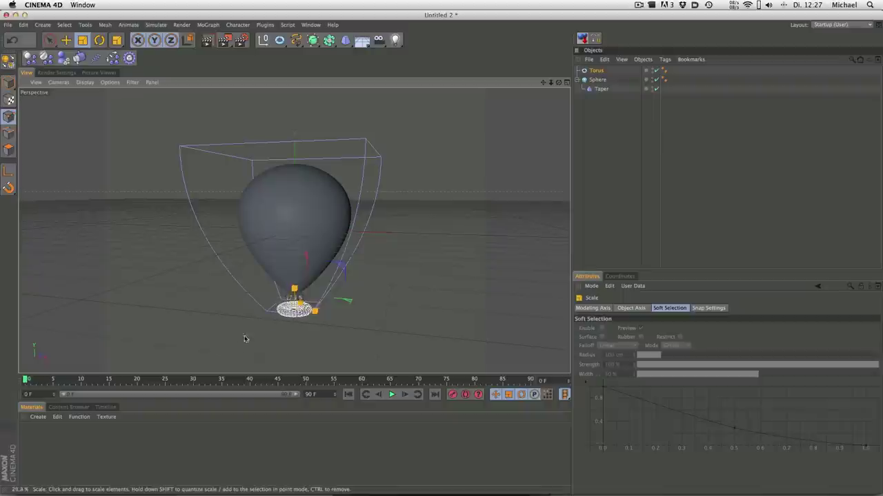
left_click(65, 40)
left_click_drag(294, 233, 293, 227)
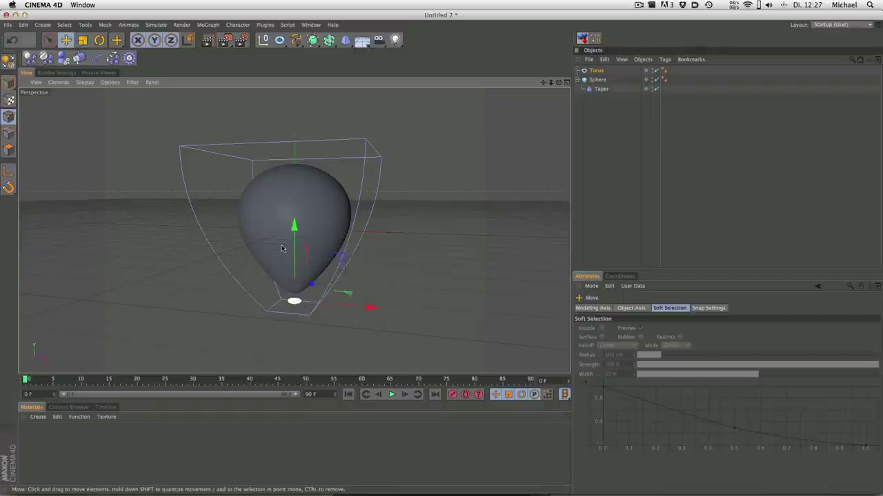
scroll(259, 312, "up", 3)
scroll(309, 272, "up", 2)
scroll(313, 241, "up", 2)
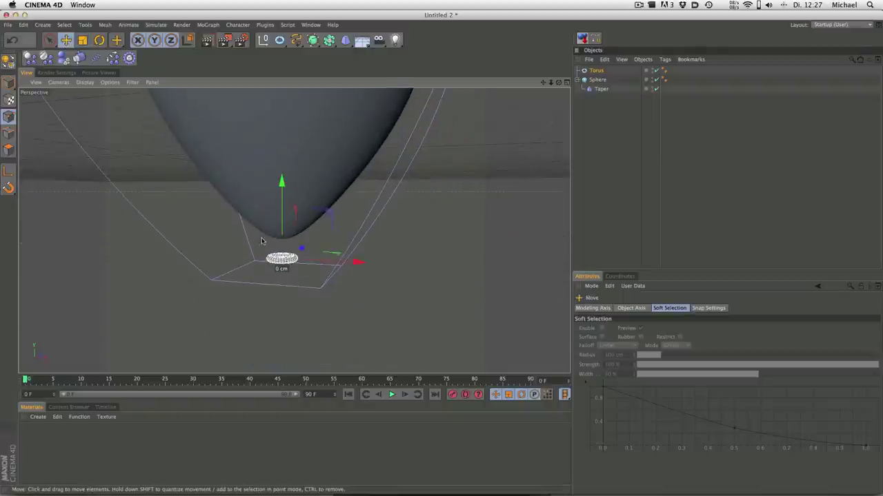
scroll(320, 211, "up", 1)
Give the Torus a 5 cm pipe radius and 15 cm ring radius, then move it under the tip.
left_click(595, 71)
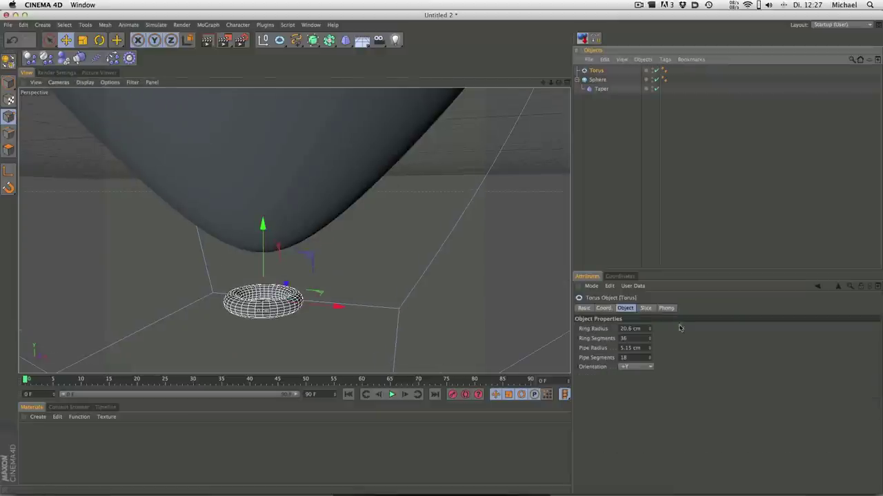
left_click(630, 348)
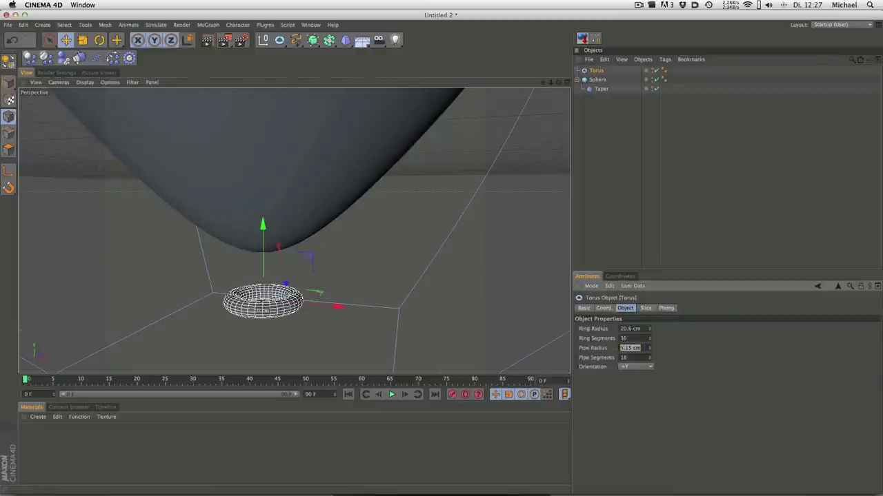
type("5")
key("Return")
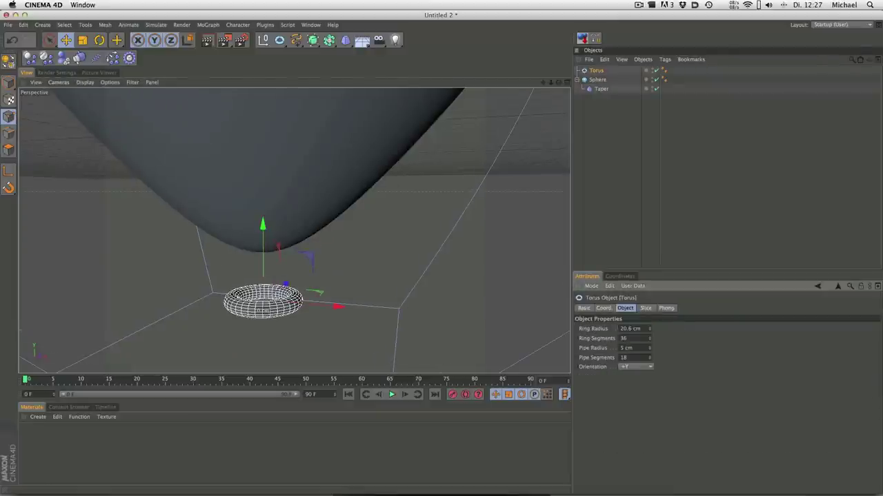
left_click(630, 329)
type("15")
key("Return")
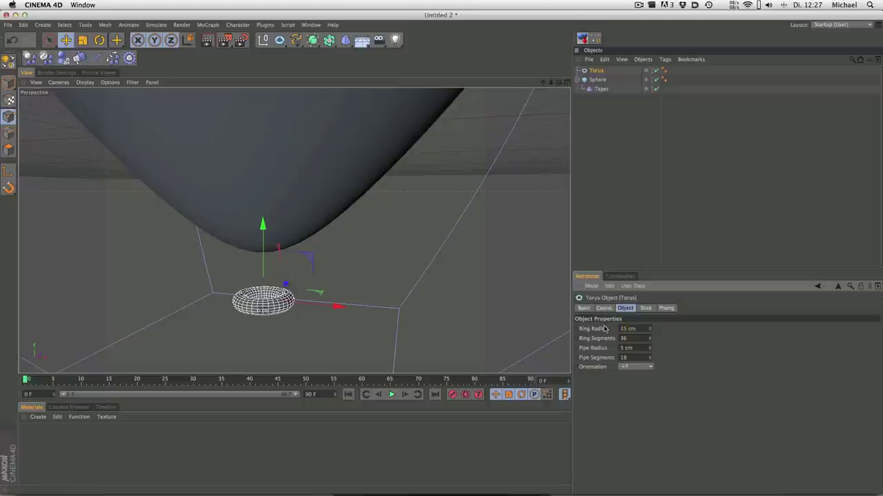
mouse_move(262, 223)
left_mouse_down()
mouse_move(262, 201)
mouse_move(339, 183)
mouse_move(350, 224)
left_mouse_up()
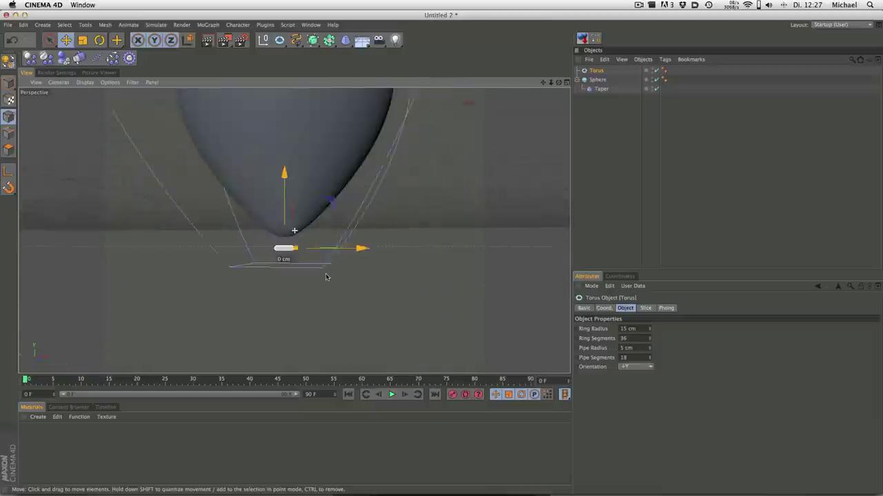
Add a Cone, scale it down to 14.86 cm radius by 29.72 cm, and place it at the balloon's tip.
left_click(279, 40)
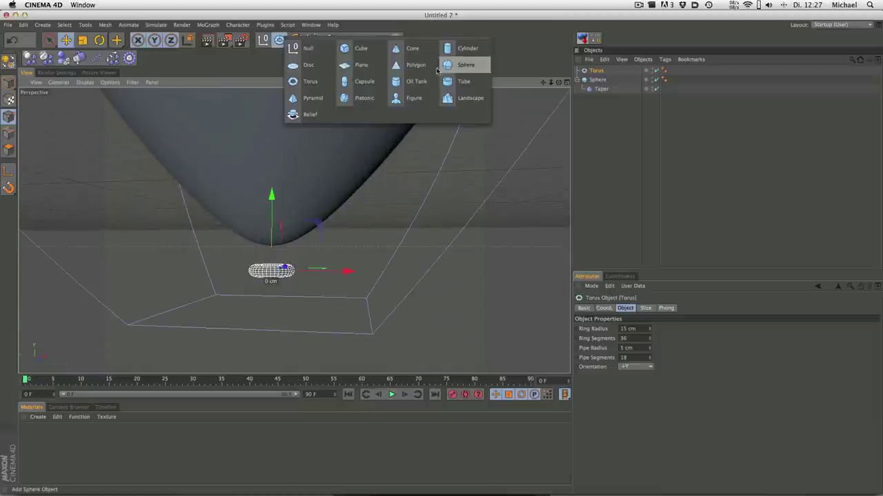
left_click(412, 49)
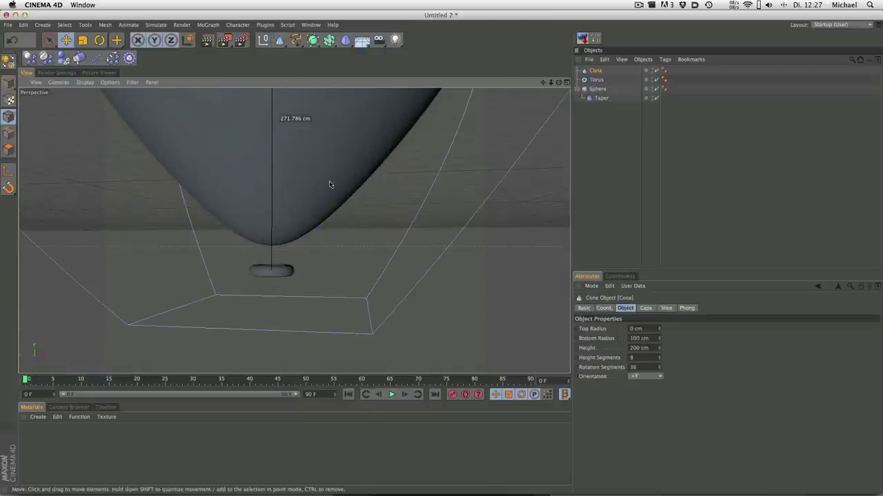
key("h")
left_click_drag(291, 135, 291, 160)
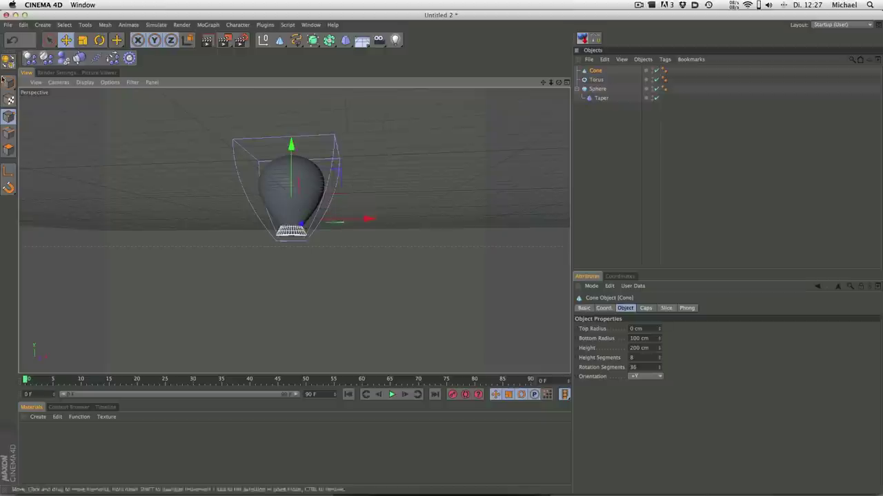
left_click(83, 41)
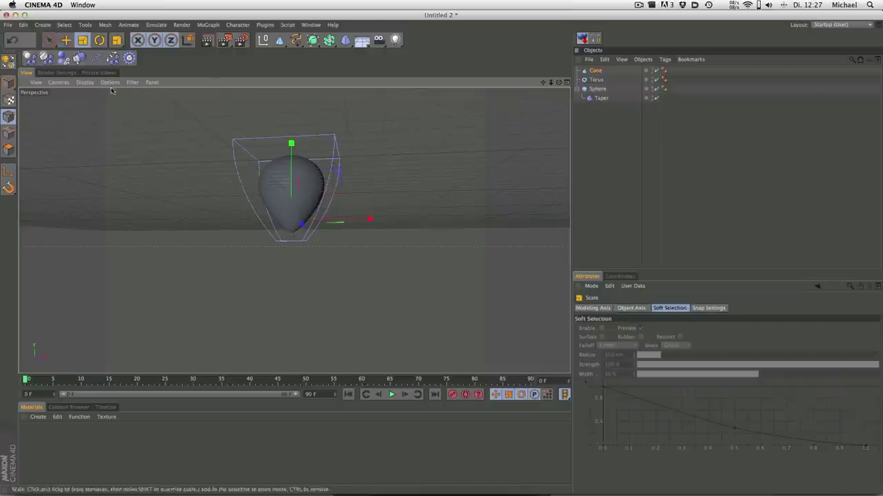
left_click(67, 40)
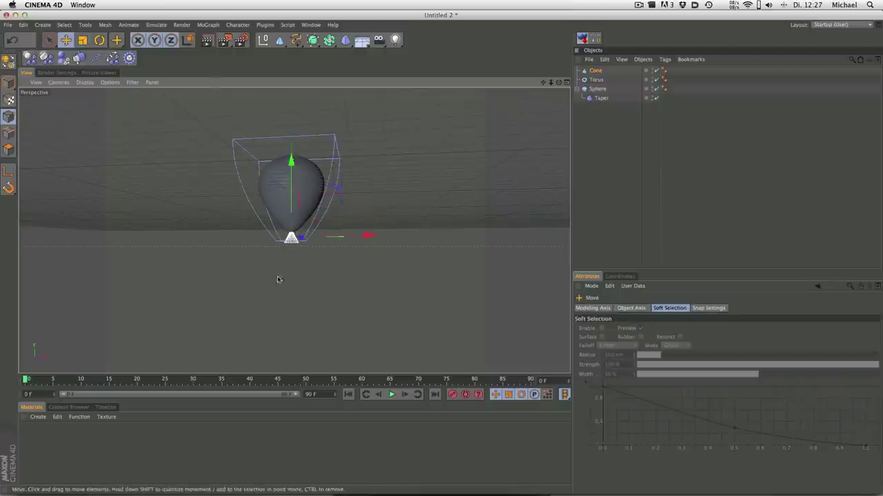
scroll(278, 278, "up", 5)
left_click(82, 40)
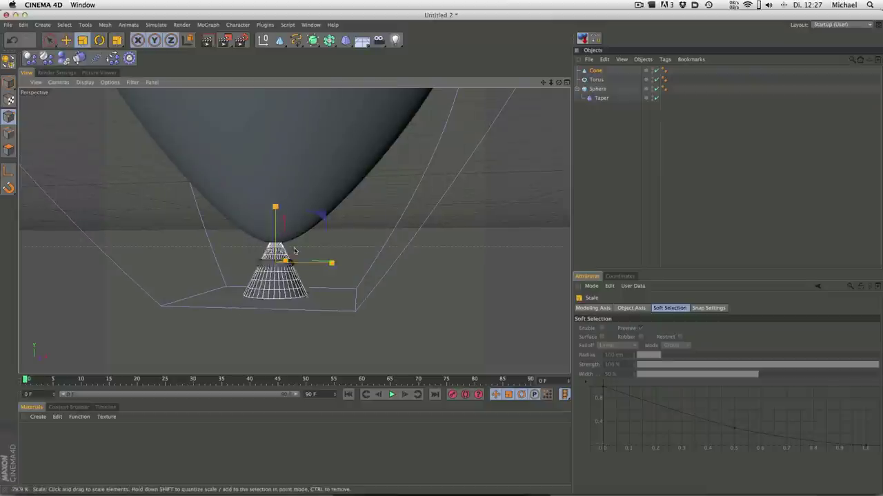
left_click_drag(297, 290, 256, 354)
key("e")
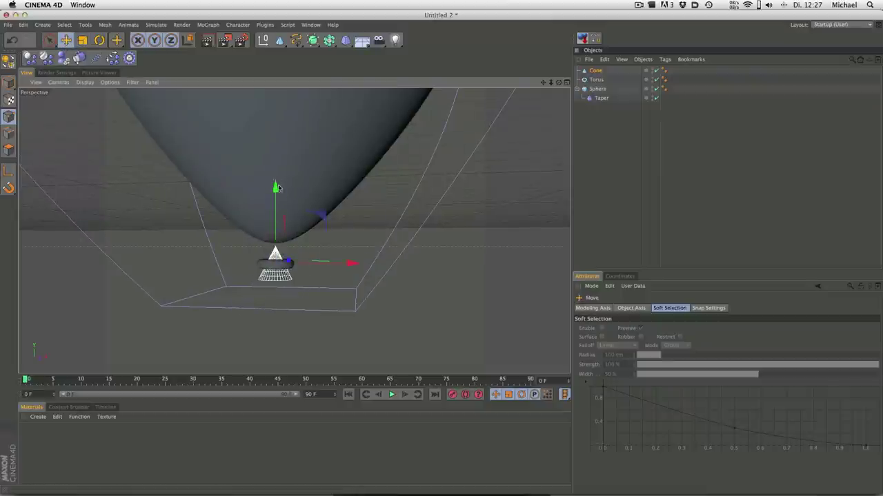
left_click_drag(275, 188, 275, 170)
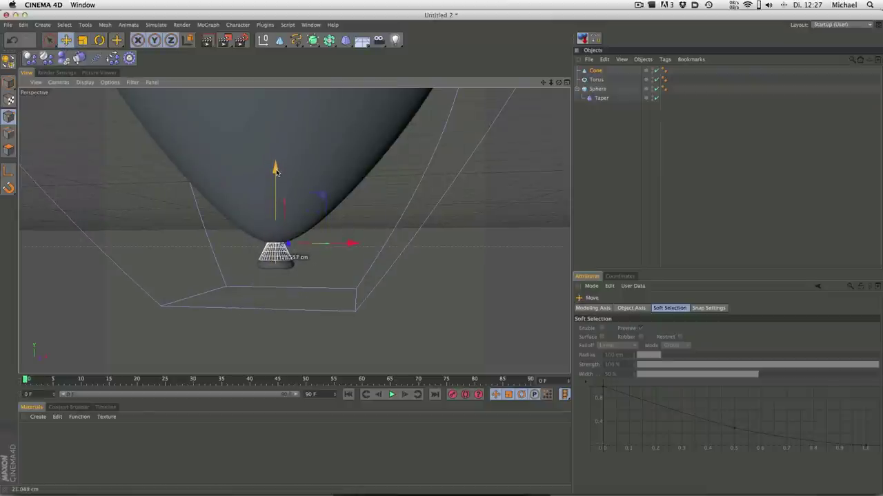
key("t")
left_click_drag(315, 226, 305, 230)
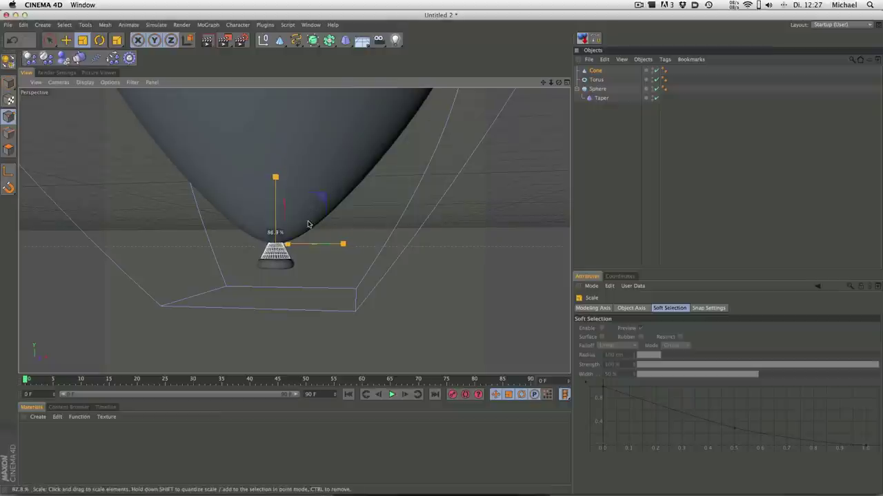
left_click(65, 40)
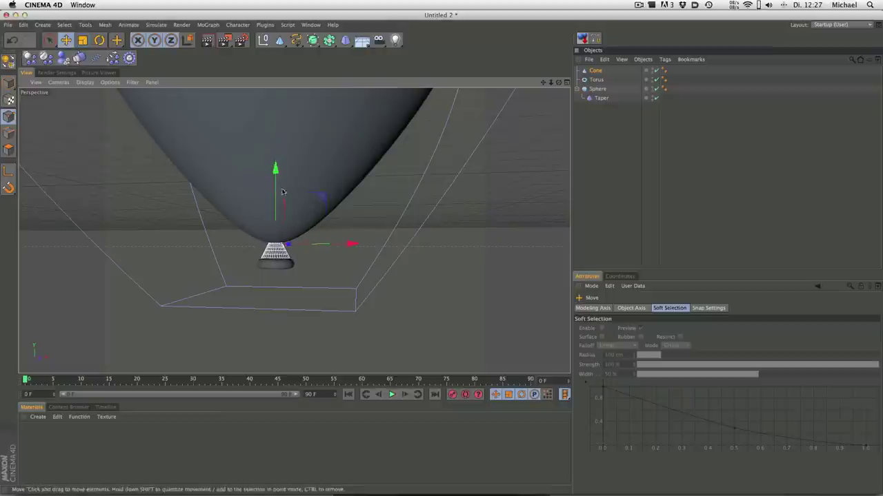
Check the torus and cone placement, then orbit and zoom to frame the whole balloon.
mouse_move(358, 255)
left_mouse_down("alt")
mouse_move(358, 151)
mouse_move(374, 175)
mouse_move(396, 122)
mouse_move(338, 335)
mouse_move(388, 256)
left_mouse_up("alt")
left_click_drag(411, 203, 414, 207, "alt")
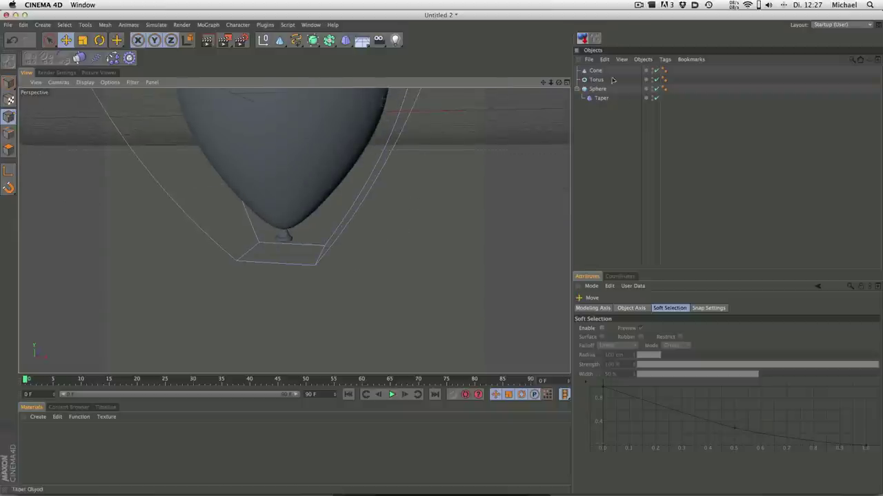
left_click(596, 79)
left_click(593, 71)
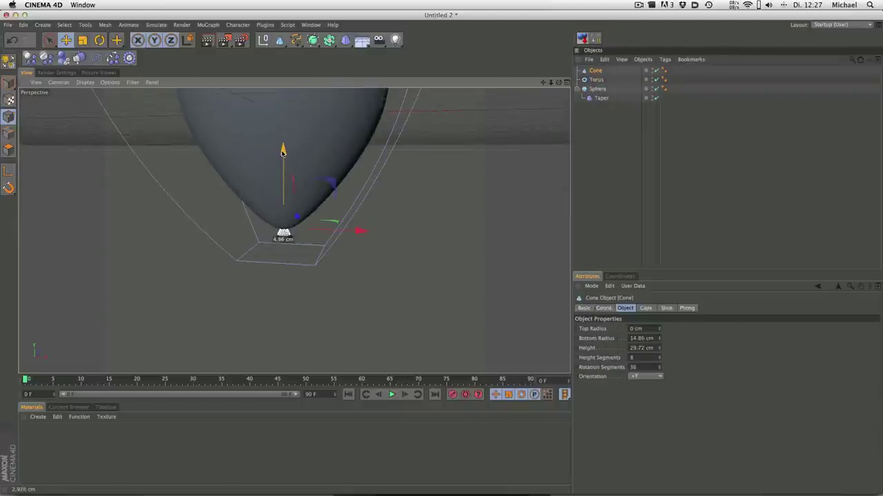
left_click(595, 79)
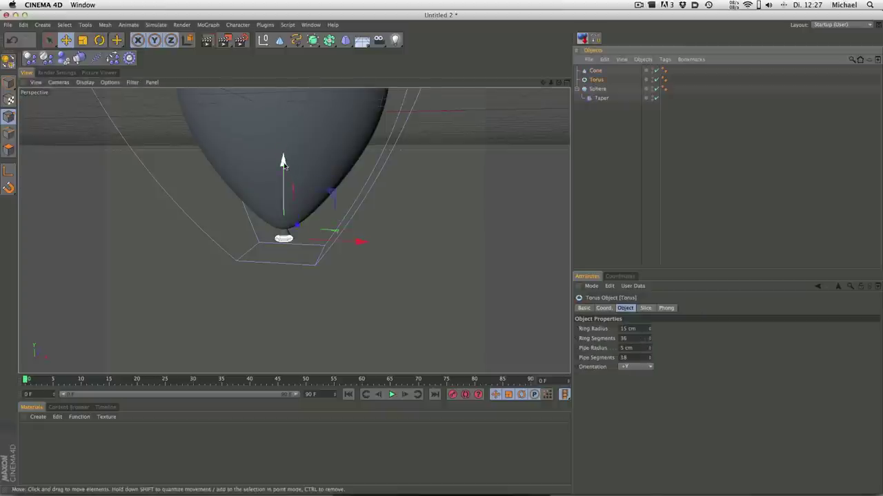
mouse_move(282, 160)
left_mouse_down("alt")
mouse_move(326, 210)
mouse_move(381, 189)
left_mouse_up("alt")
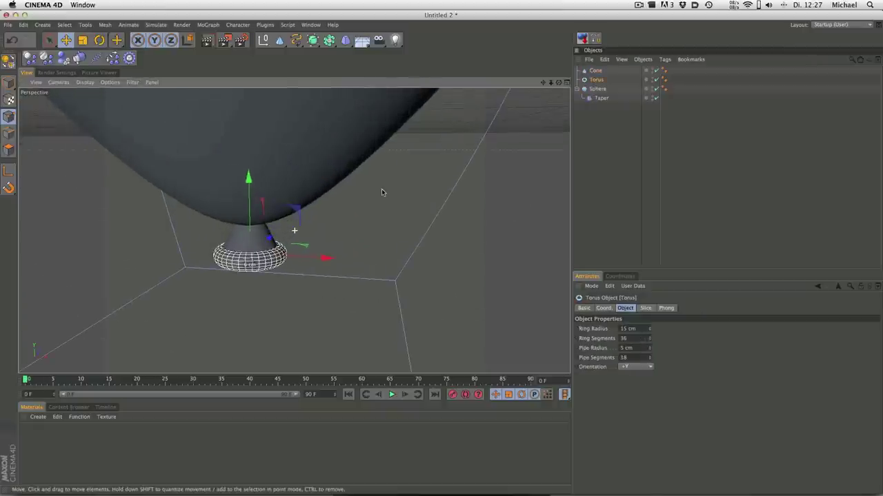
left_click(597, 213)
left_click_drag(366, 228, 374, 353, "alt")
right_click_drag(374, 352, 398, 266, "alt")
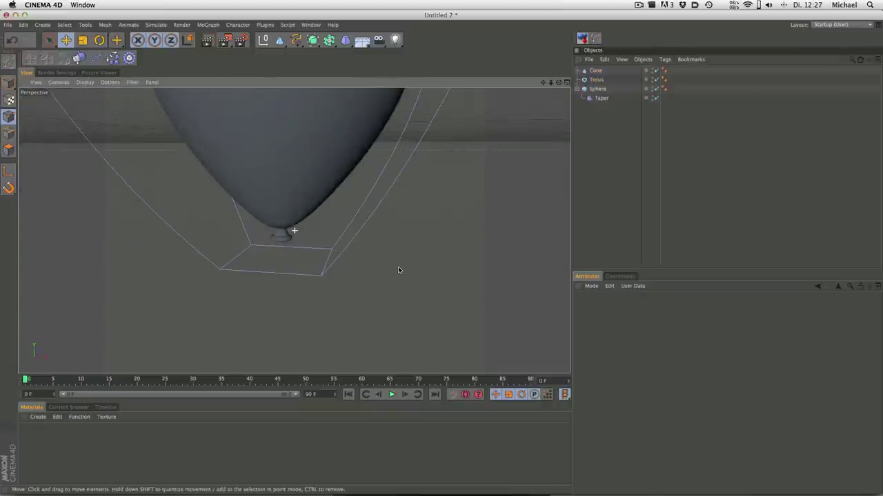
mouse_move(392, 183)
right_mouse_down("alt")
mouse_move(345, 267)
mouse_move(375, 227)
mouse_move(373, 252)
mouse_move(386, 228)
right_mouse_up("alt")
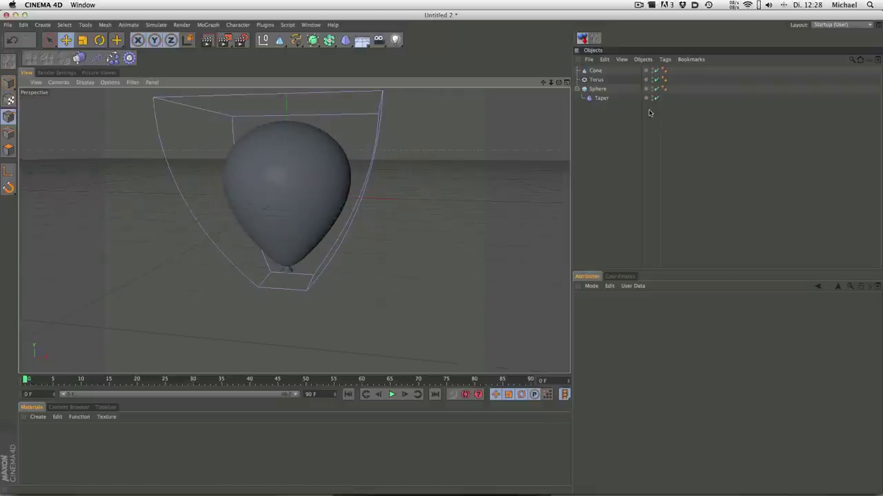
Add a Null object and rename it Balloon.
left_click(265, 40)
left_click_drag(279, 40, 337, 64)
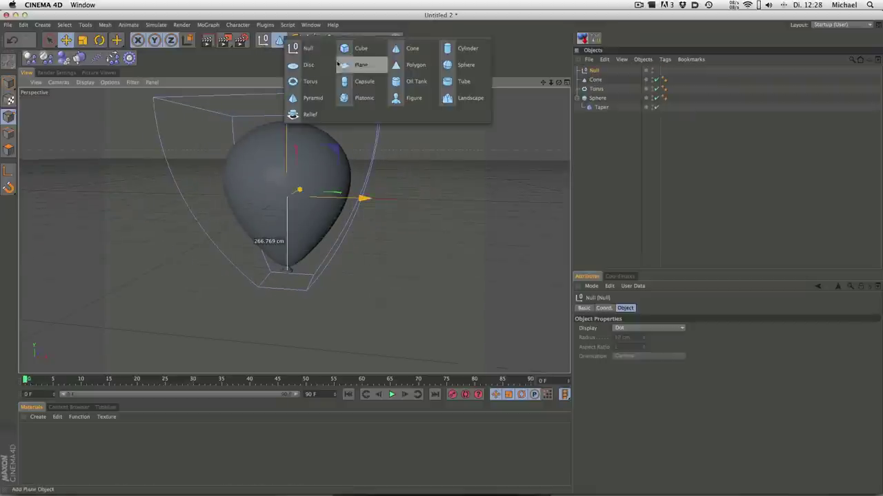
left_click(273, 62)
double_click(594, 70)
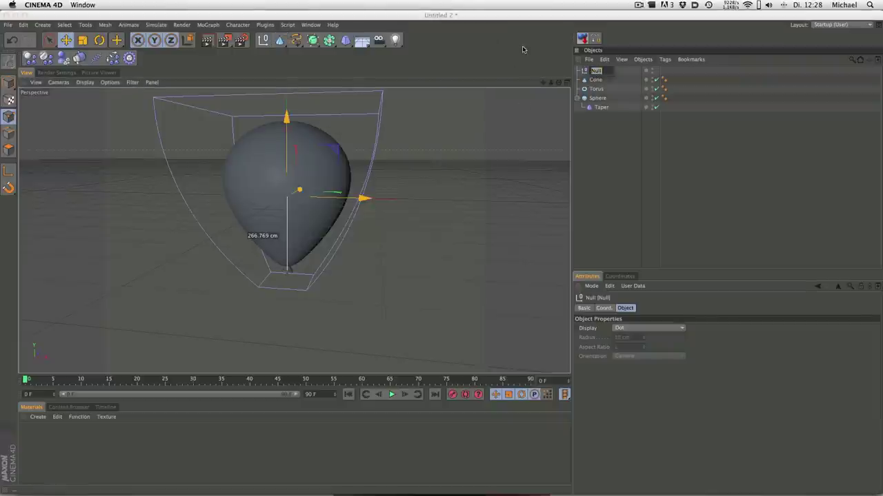
type("Bal")
type("loon")
key("Return")
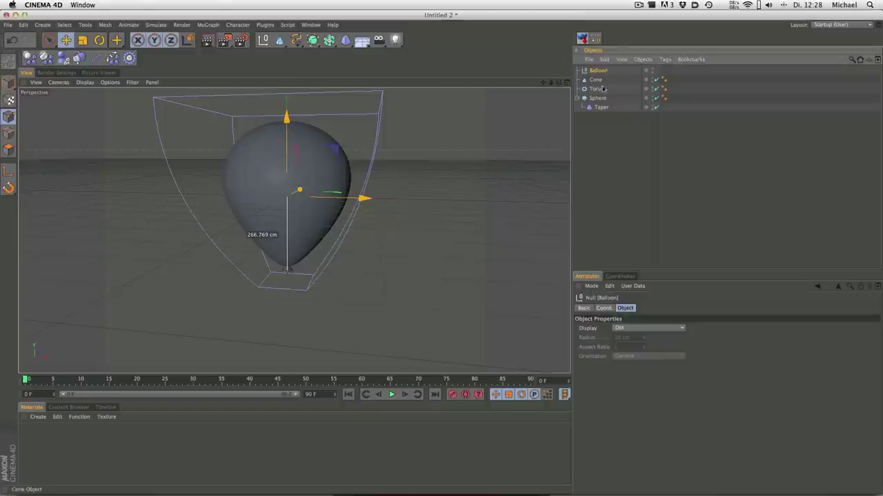
Nest Cone, Torus and Sphere under the Balloon null, collapse it, and switch to QuickTime Player.
mouse_move(604, 121)
left_mouse_down()
mouse_move(591, 80)
mouse_move(597, 71)
left_mouse_up()
left_click(578, 72)
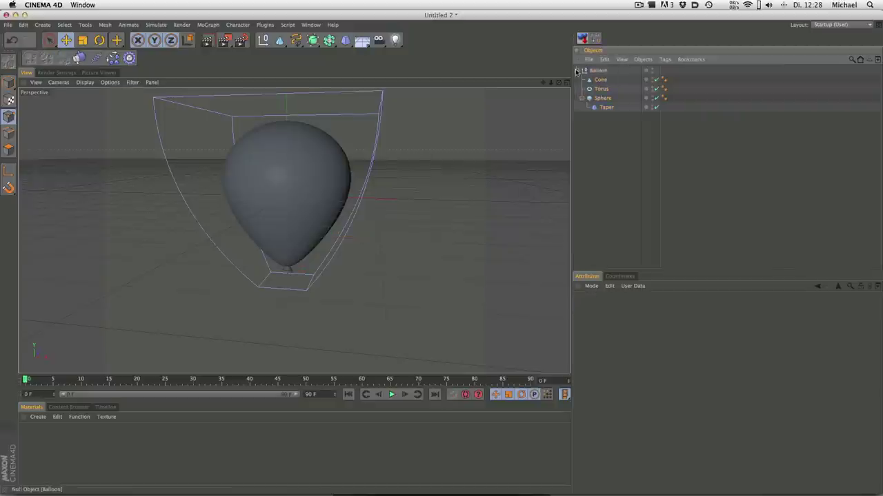
left_click(578, 71)
left_click(454, 123)
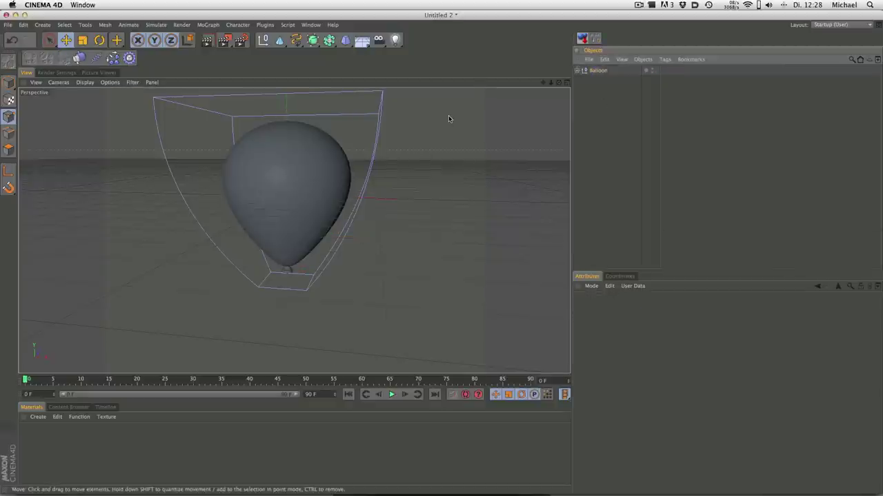
key("super+Tab")
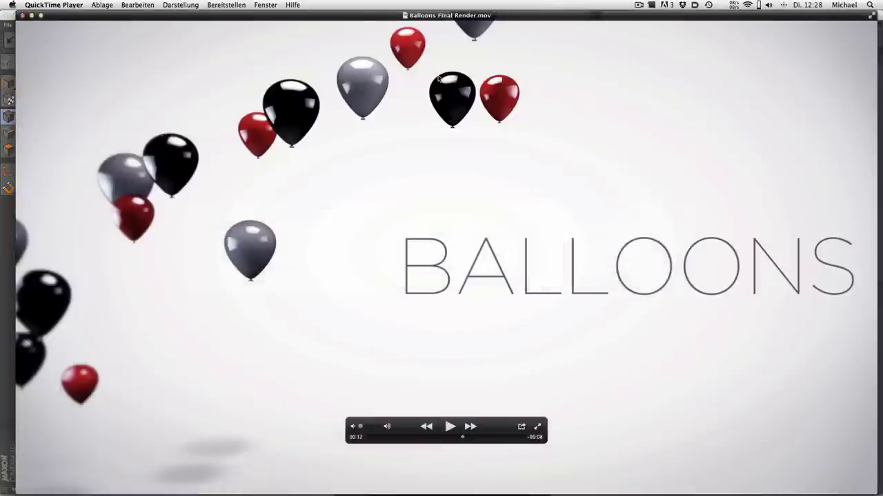
Watch Balloons Final Render.mov in QuickTime Player, then return to Cinema 4D.
left_click_drag(389, 13, 400, 8)
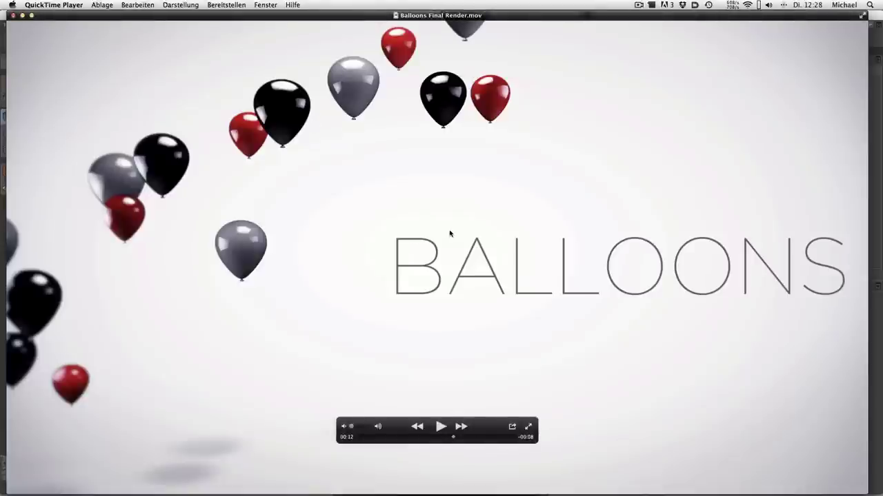
key("super+Tab")
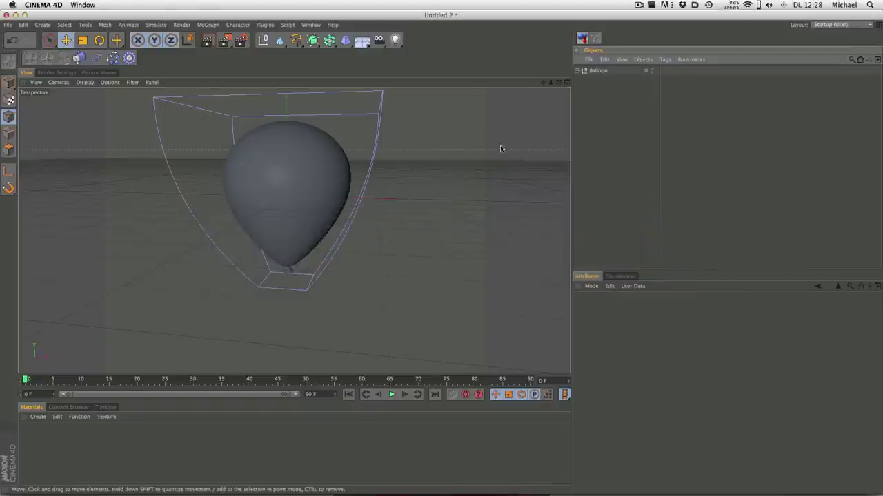
Make two copies of the Balloon null and rename the original Balloon White.
left_click(594, 71)
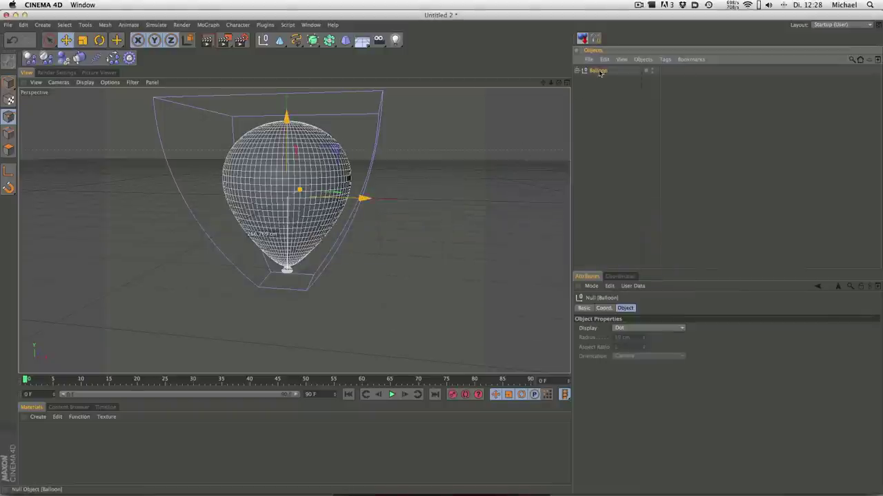
left_click_drag(605, 77, 606, 98, "ctrl")
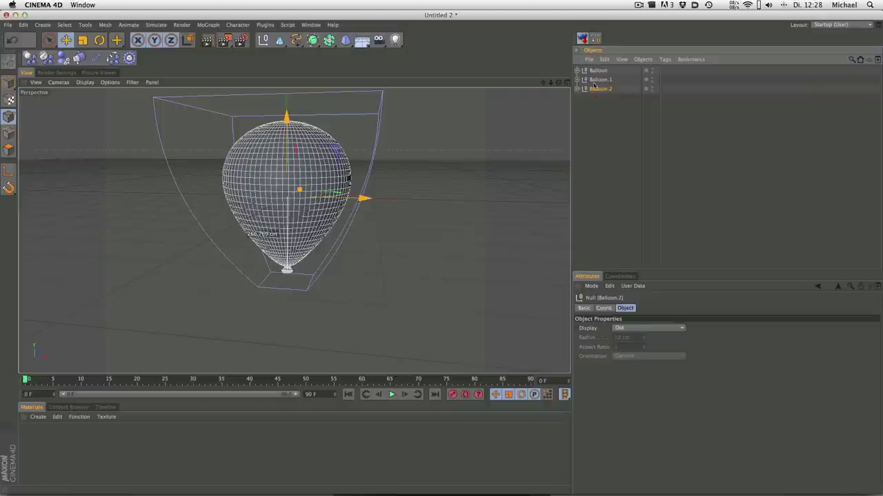
double_click(606, 71)
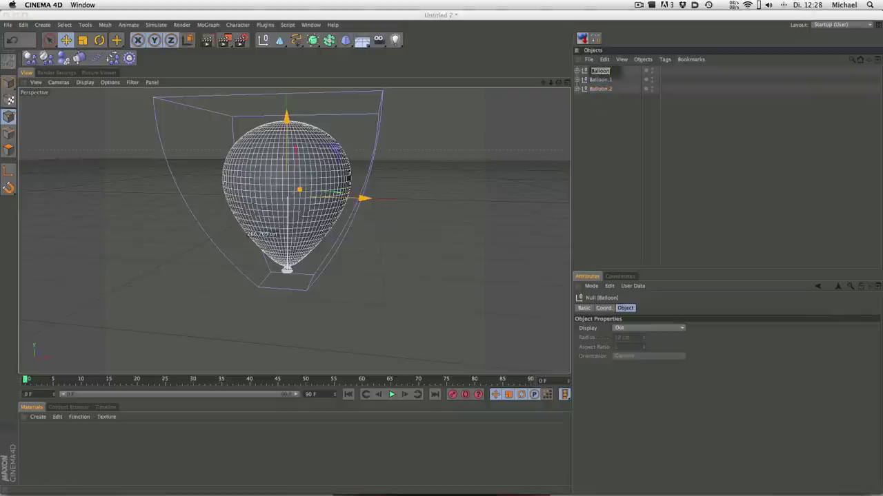
type("White")
key("Return")
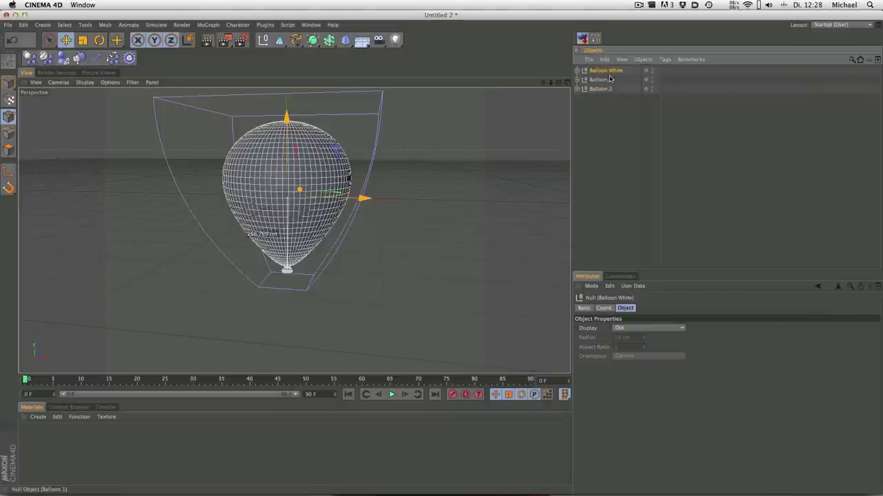
Rename the copies Balloon Black and Balloon Red, and create a new material.
double_click(602, 80)
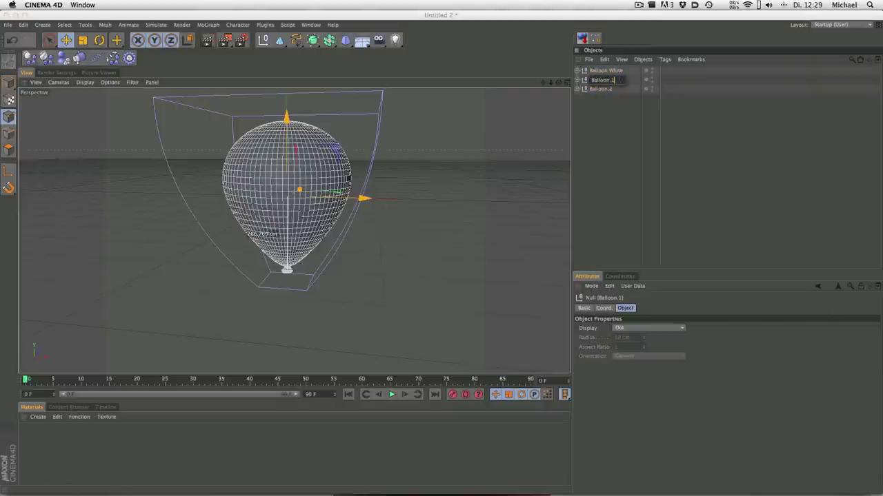
key("BackSpace")
key("BackSpace")
type("Bla")
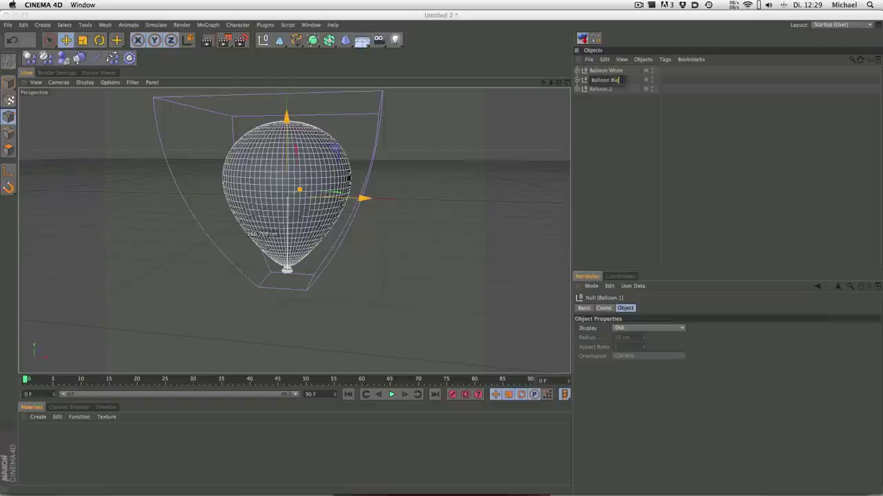
type("ck")
key("Return")
double_click(601, 89)
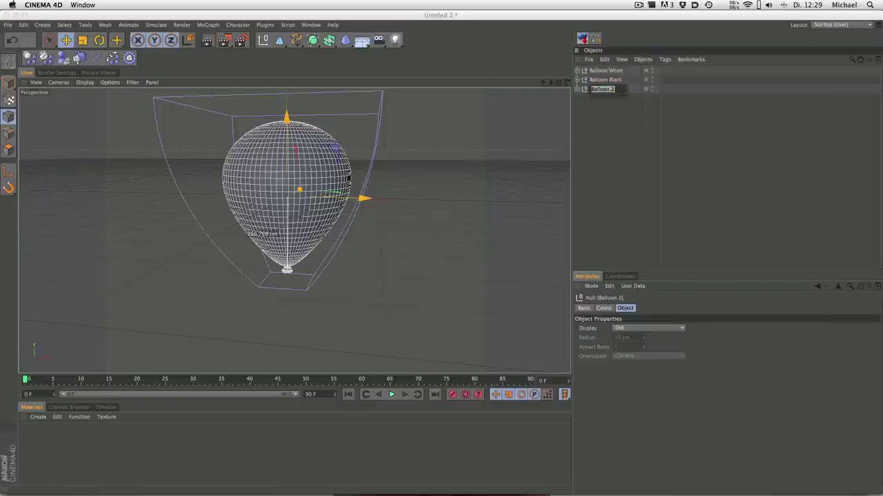
left_click(613, 89)
type("d")
key("Return")
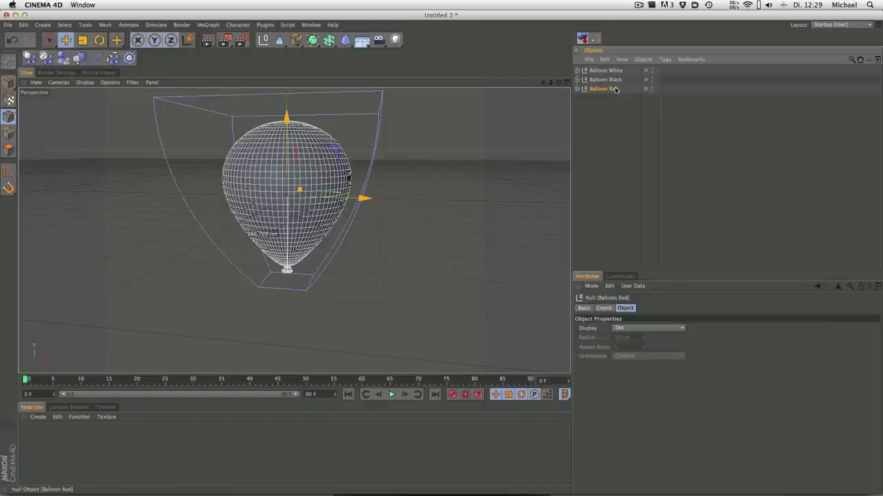
double_click(75, 437)
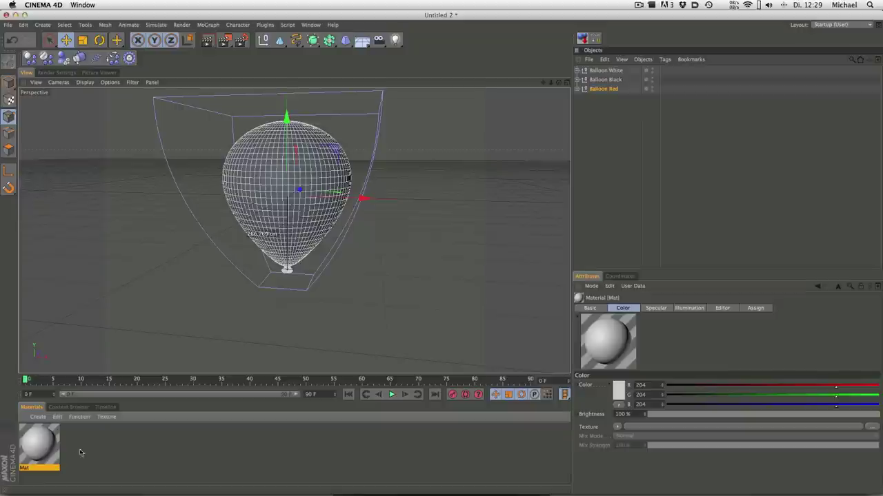
Apply the Mat material to Balloon White and set its colour to RGB 250.
left_click(44, 417)
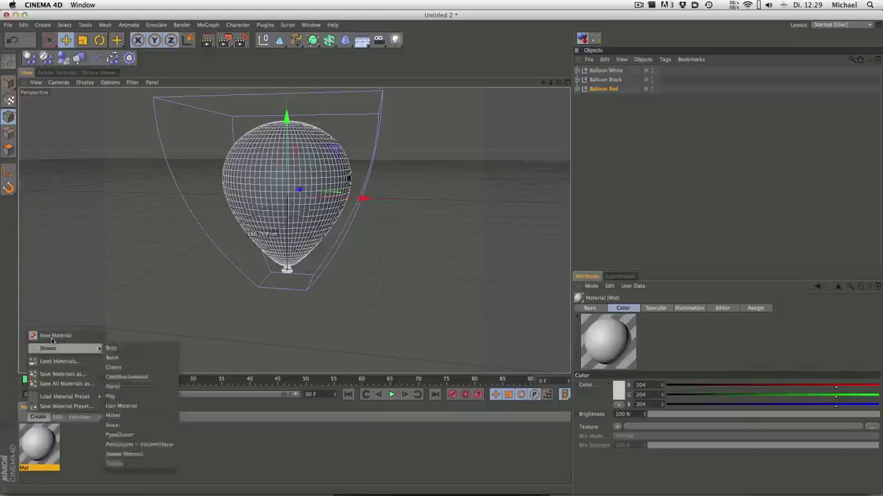
left_click(91, 458)
double_click(39, 444)
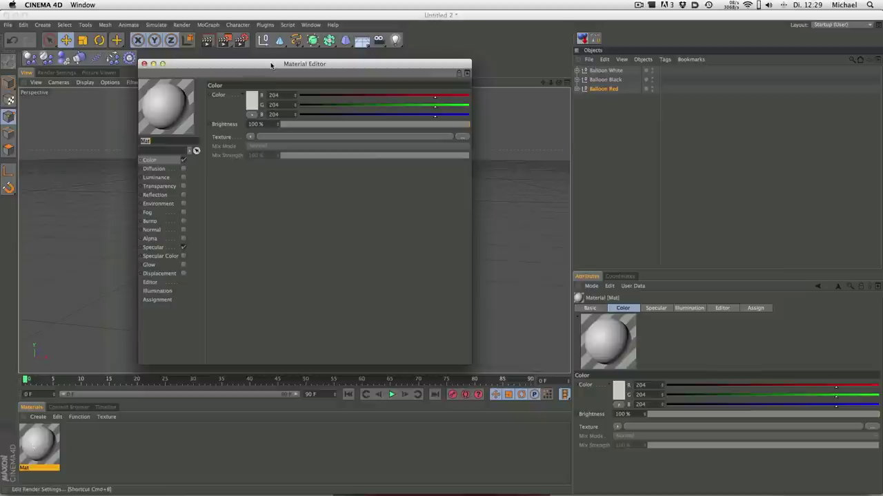
left_click_drag(271, 65, 374, 117)
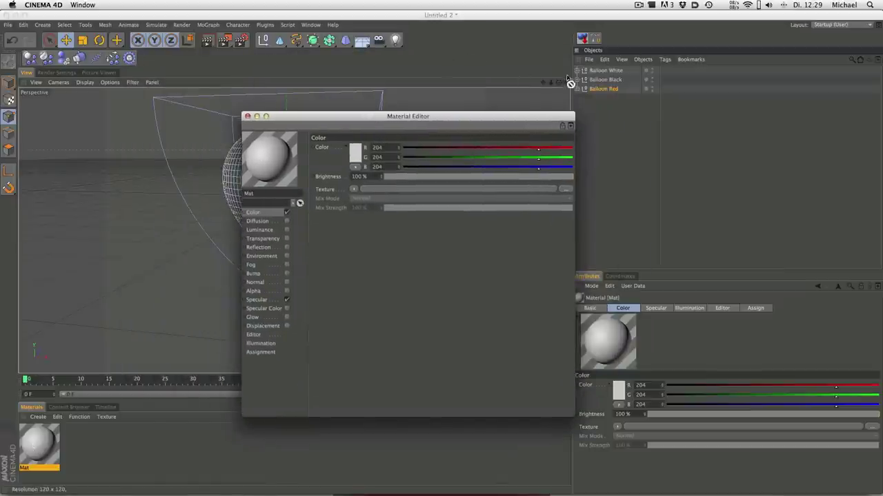
left_click_drag(570, 83, 604, 70)
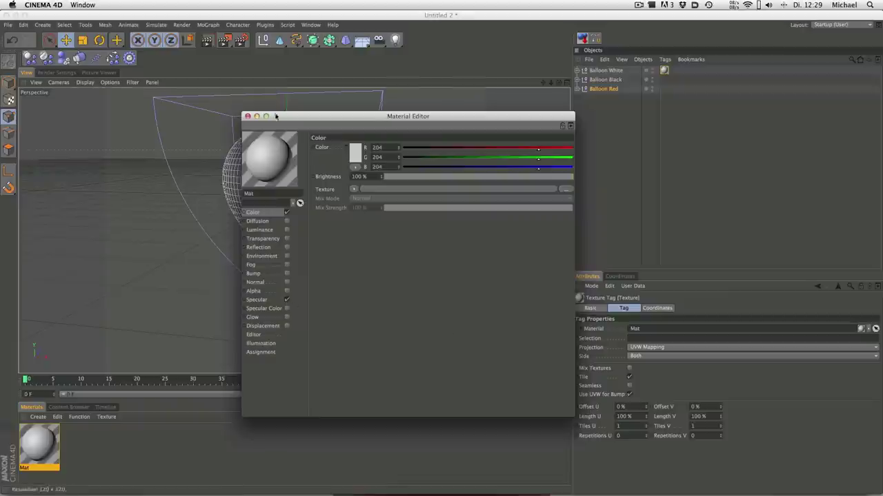
left_click(356, 155)
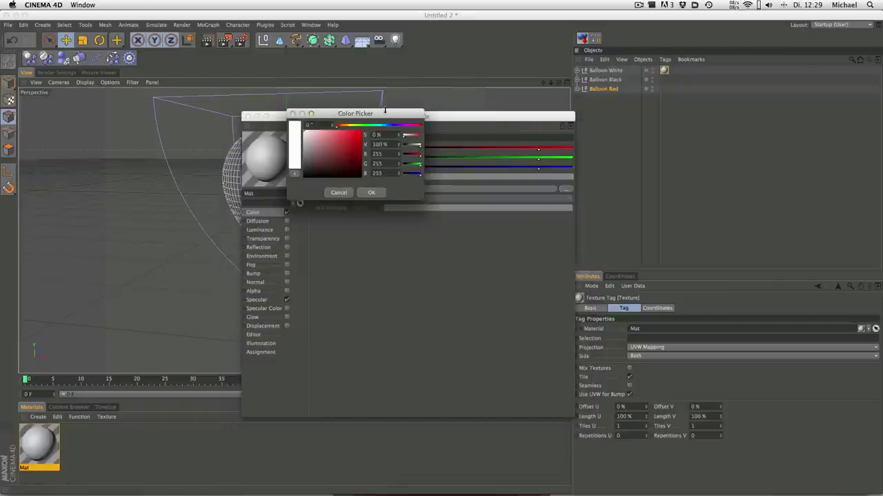
left_click_drag(304, 134, 305, 137)
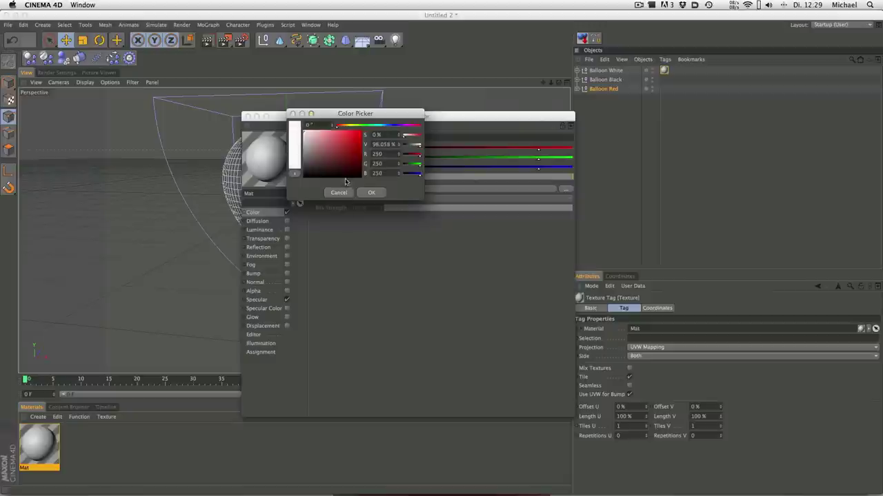
left_click(374, 194)
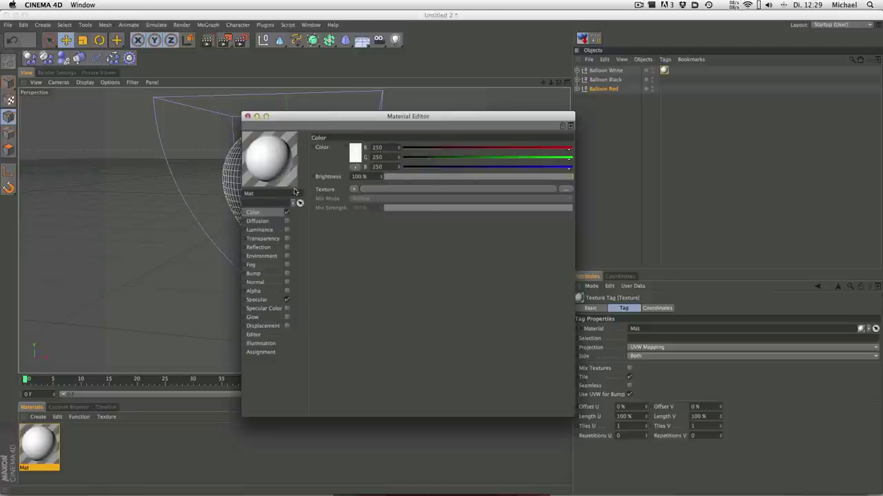
Enable reflection with a Fresnel shader at 25 % brightness.
left_click(276, 249)
left_click(286, 246)
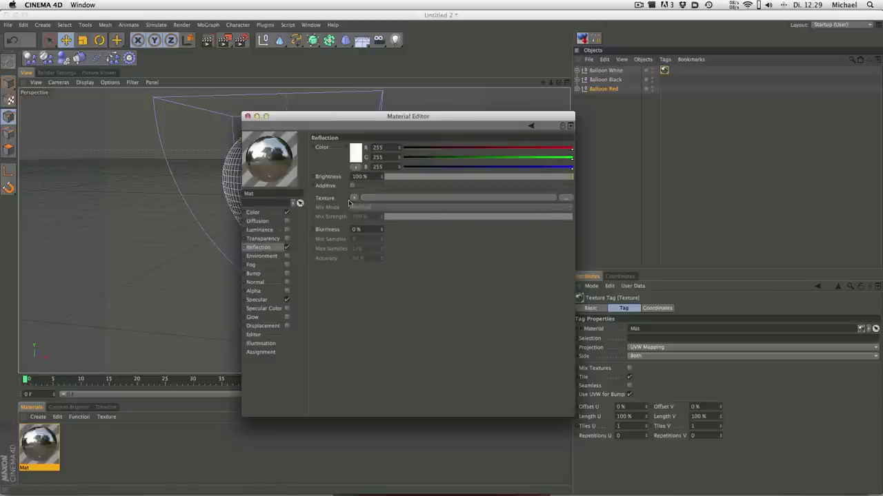
left_click(352, 200)
left_click(386, 291)
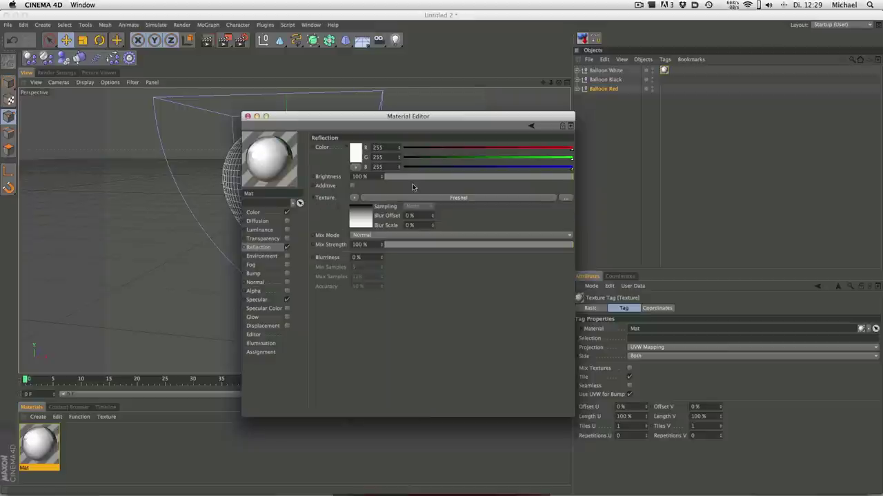
left_click(358, 177)
type("25")
key("Return")
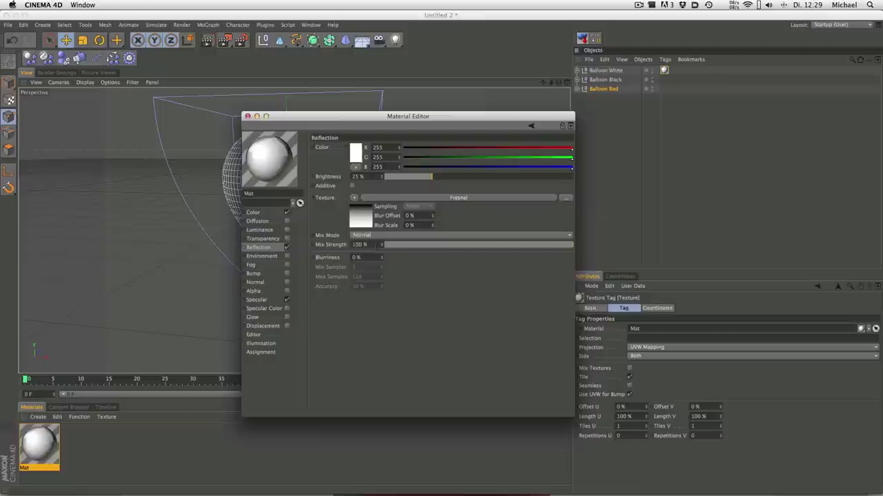
Set reflection mix strength to 50 %, turn off specular, and enable transparency.
left_click(358, 244)
type("50")
key("Return")
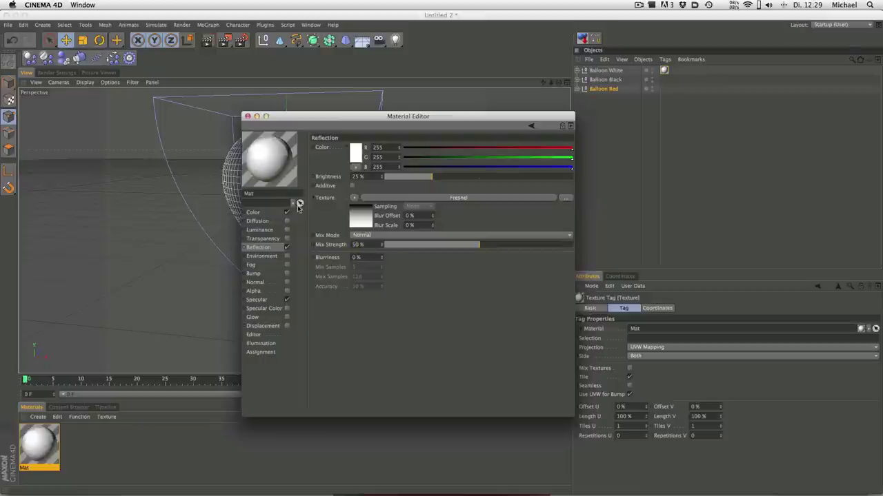
left_click(287, 301)
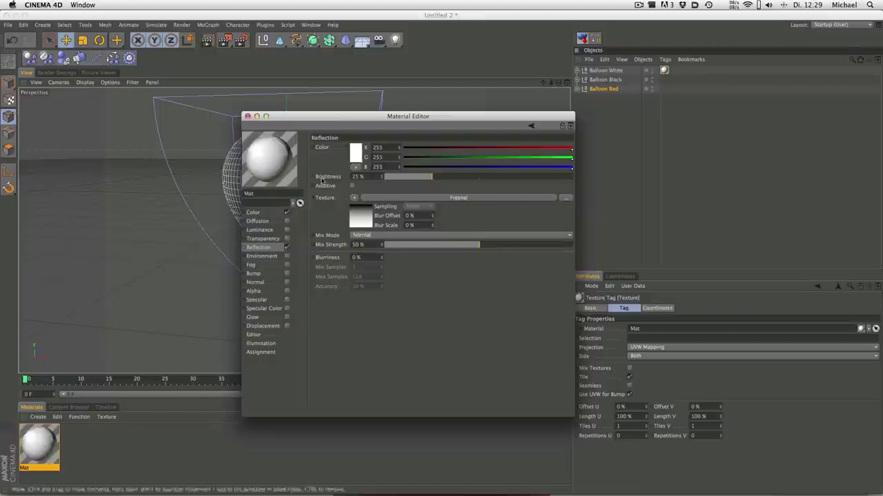
left_click_drag(357, 121, 496, 116)
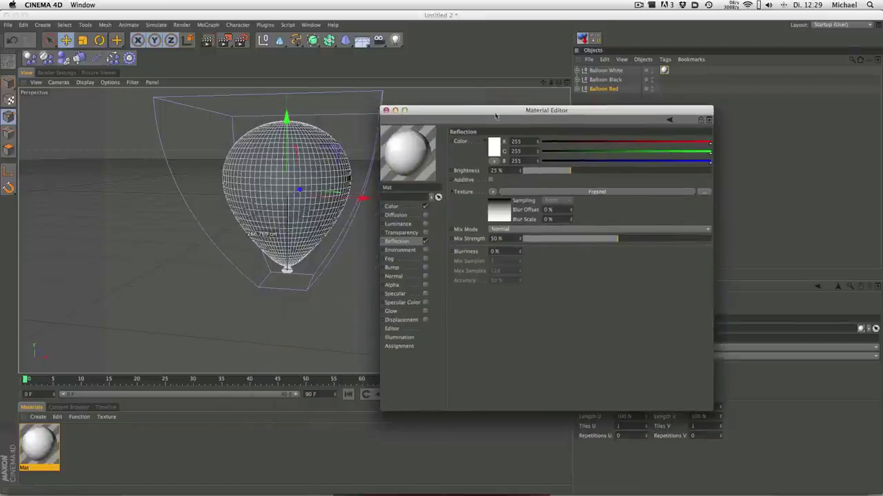
left_click(425, 233)
type("1.2")
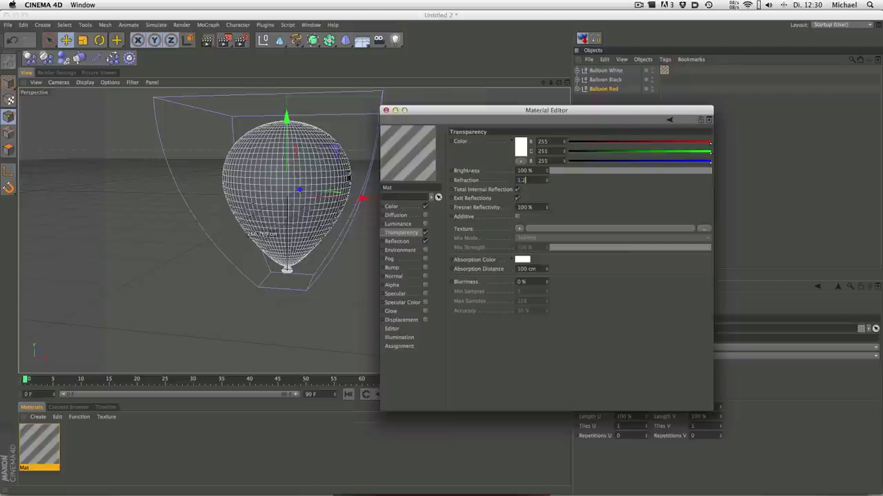
Commit refraction 1.2 and set transparency brightness to 15 %.
key("Return")
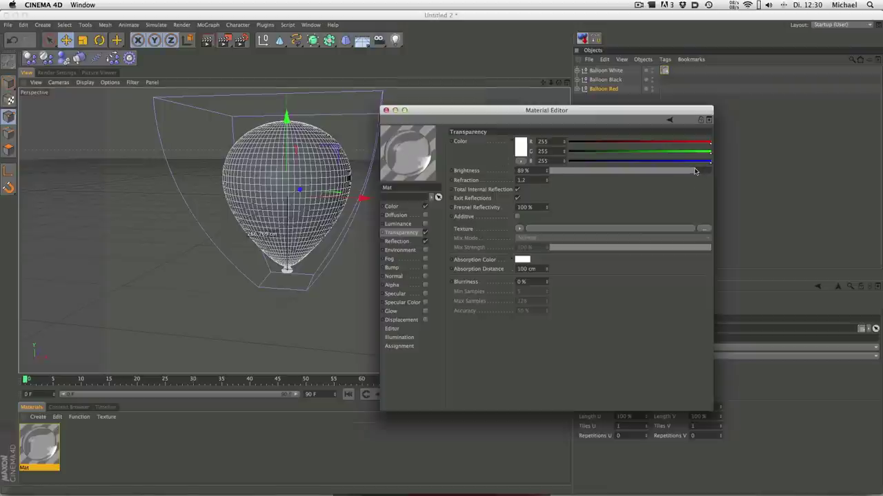
mouse_move(695, 171)
left_mouse_down()
mouse_move(572, 177)
mouse_move(648, 173)
mouse_move(621, 172)
left_mouse_up()
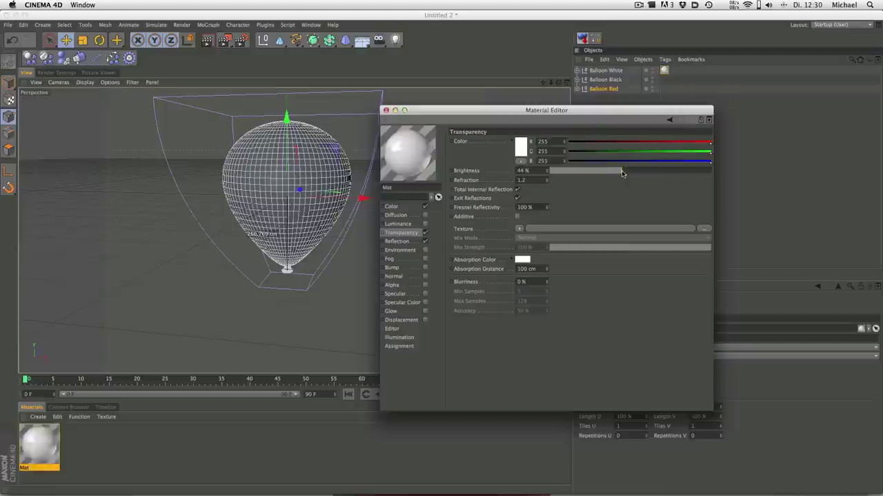
type("20")
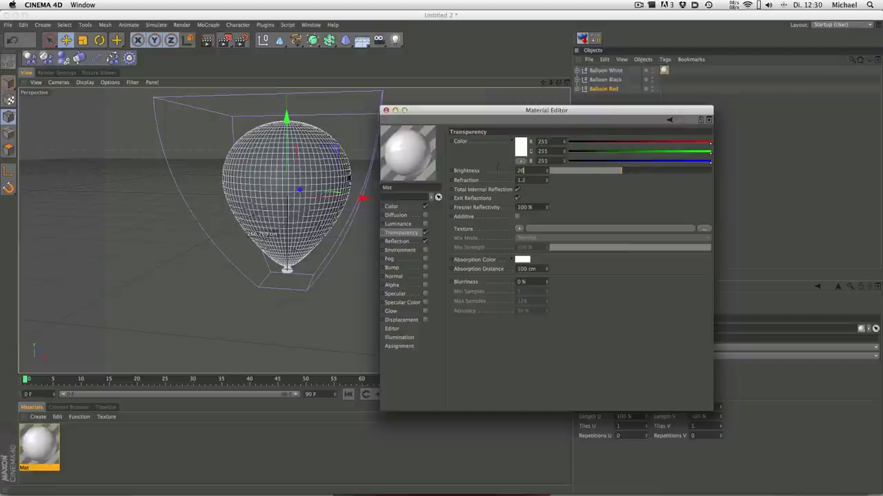
key("Return")
double_click(522, 171)
type("1")
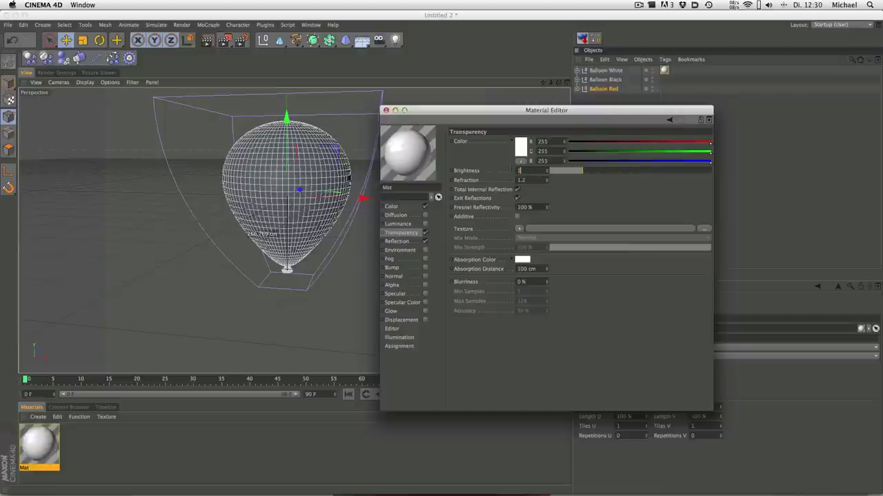
type("5")
key("Return")
mouse_move(607, 172)
left_mouse_down()
mouse_move(638, 173)
mouse_move(612, 172)
left_mouse_up()
double_click(522, 170)
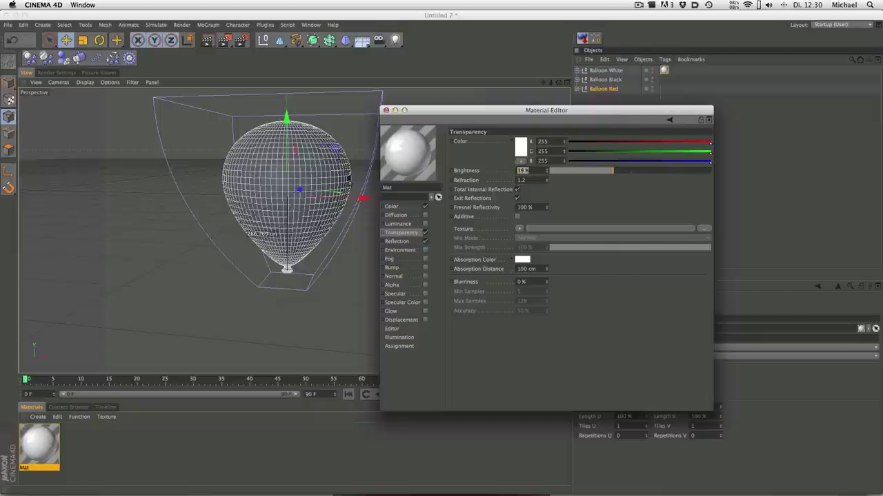
type("15")
key("Return")
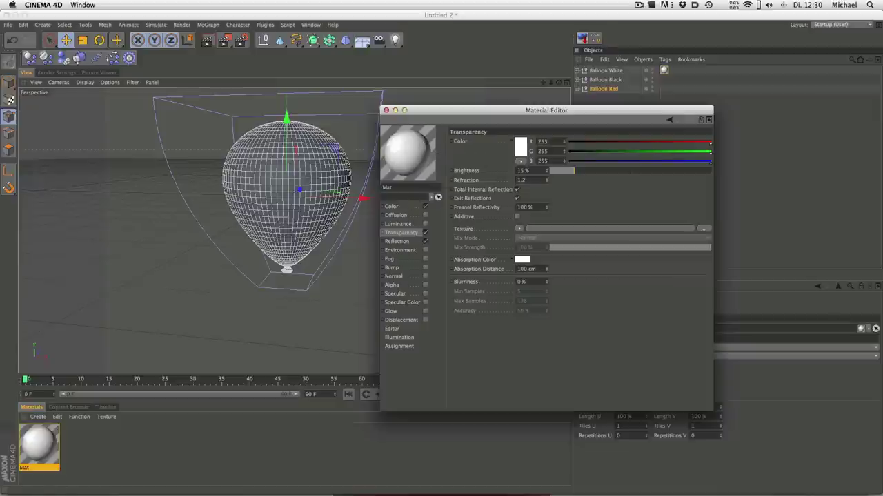
Set the material colour to near-white RGB 250 and duplicate Mat as Mat.1.
left_click(392, 207)
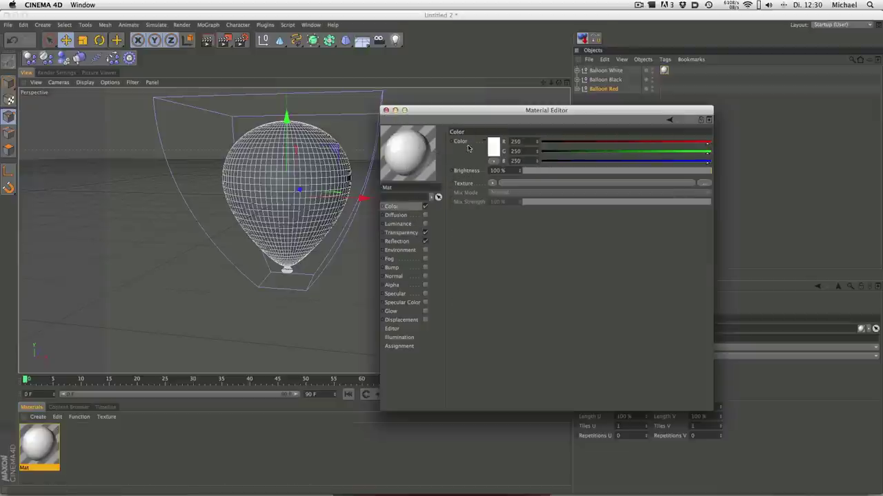
left_click(493, 147)
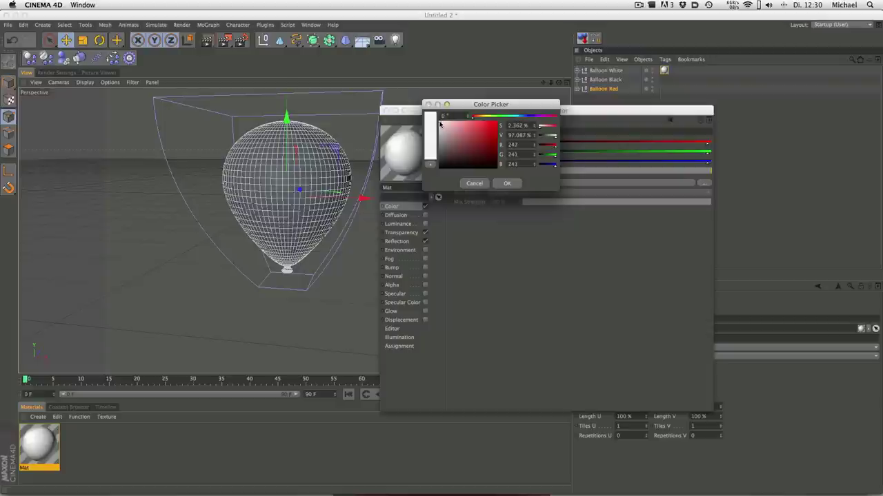
left_click_drag(440, 124, 439, 122)
left_click(513, 186)
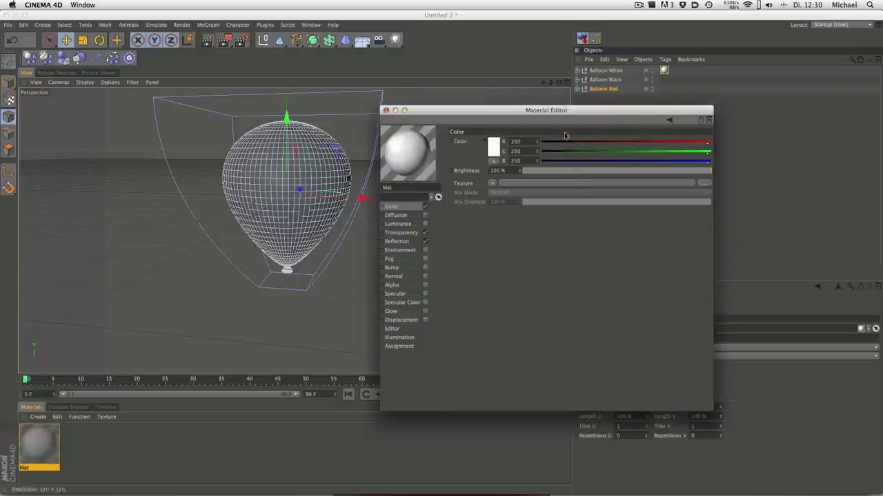
left_click(385, 110)
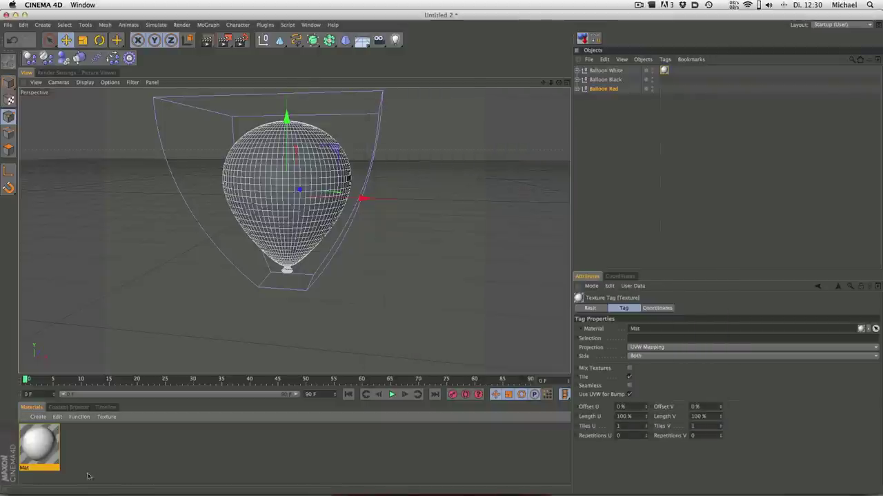
left_click_drag(38, 449, 83, 446, "ctrl")
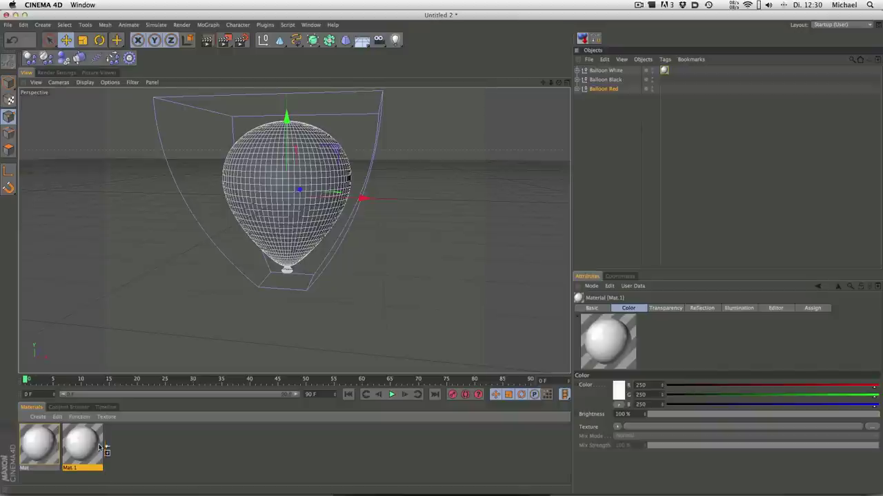
Duplicate the material as Mat.2, make Mat.1 near-black, and apply it to Balloon Black.
left_click_drag(98, 443, 127, 447, "ctrl")
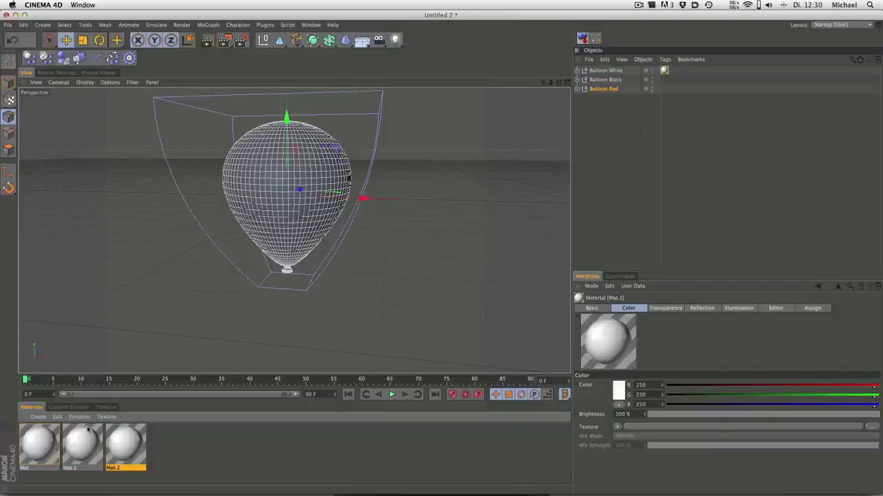
double_click(95, 447)
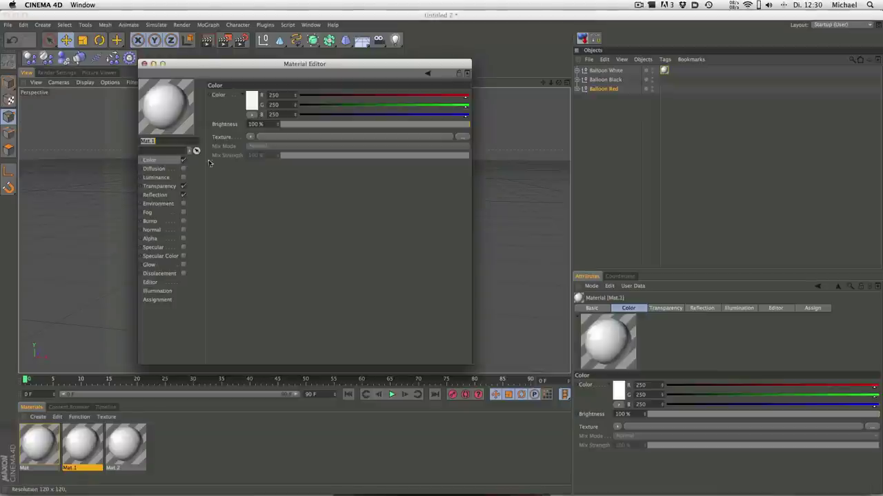
left_click(253, 104)
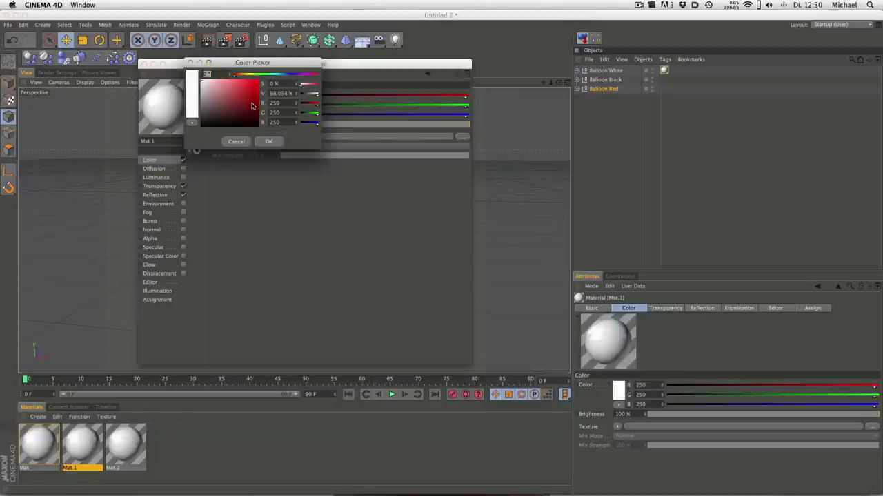
left_click_drag(211, 120, 205, 124)
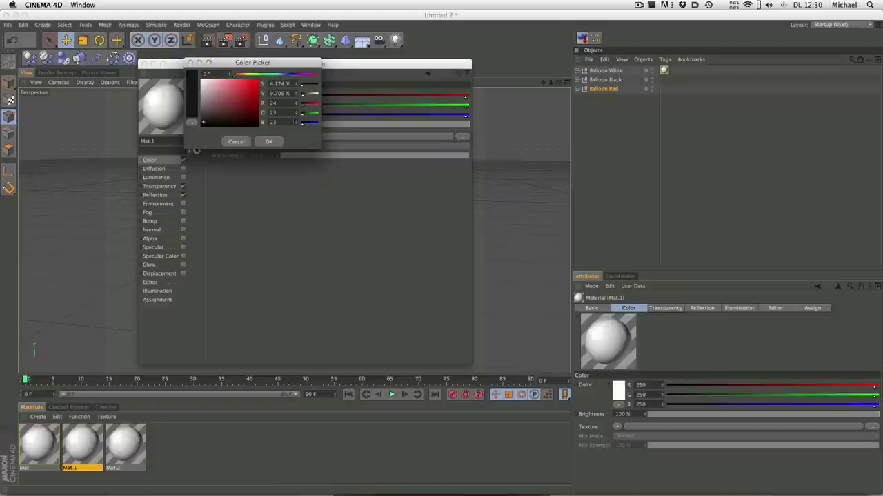
left_click(269, 142)
left_click_drag(169, 117, 607, 80)
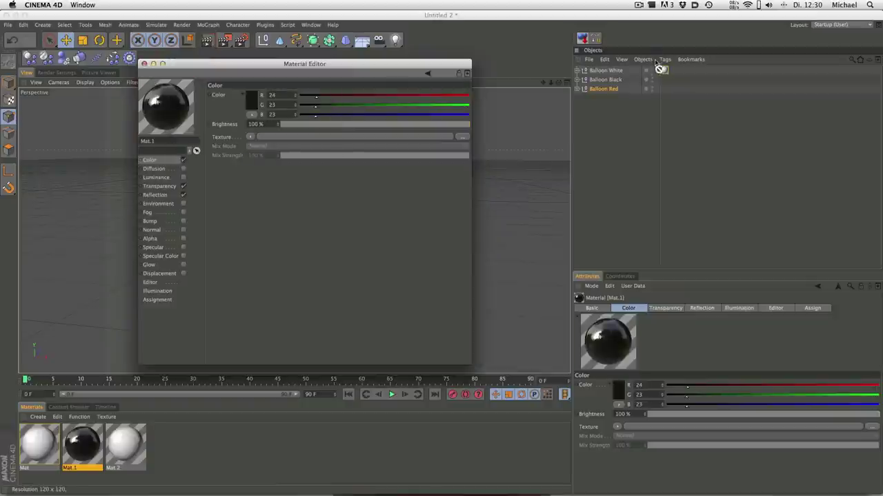
left_click(143, 63)
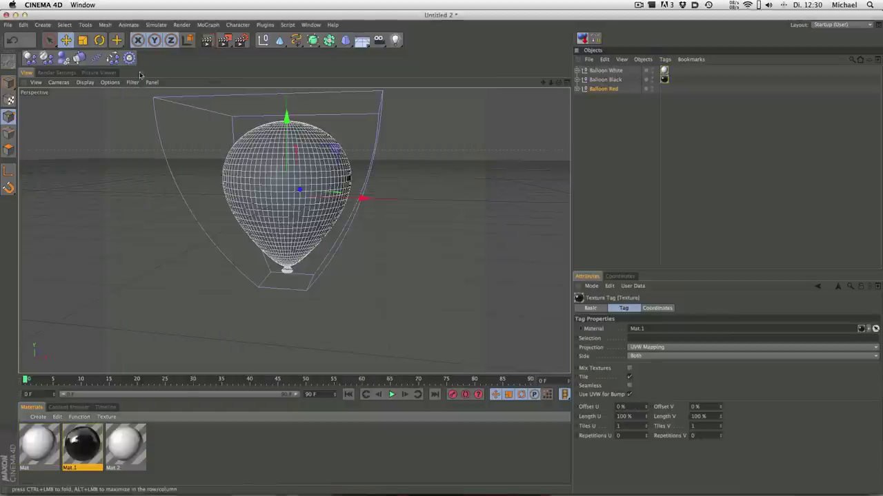
Make Mat.2 red (RGB 255/36/36) and apply it to Balloon Red.
left_click(125, 444)
double_click(125, 445)
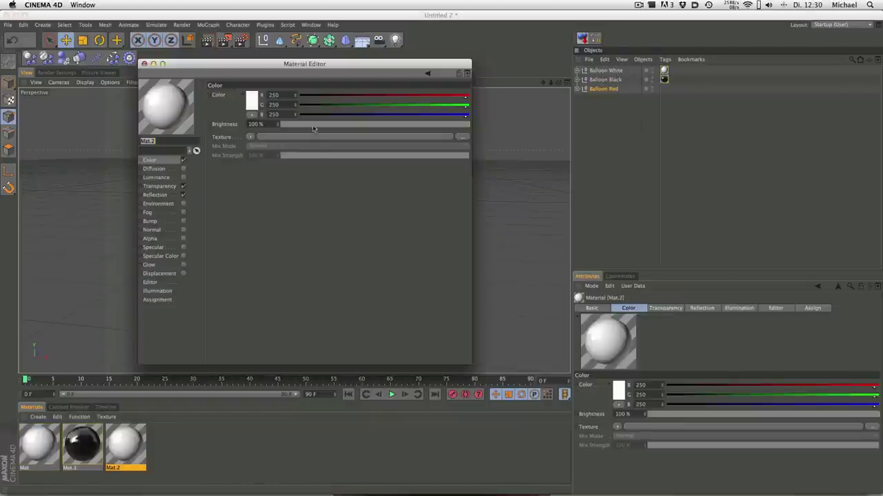
left_click(252, 102)
left_click_drag(241, 90, 250, 79)
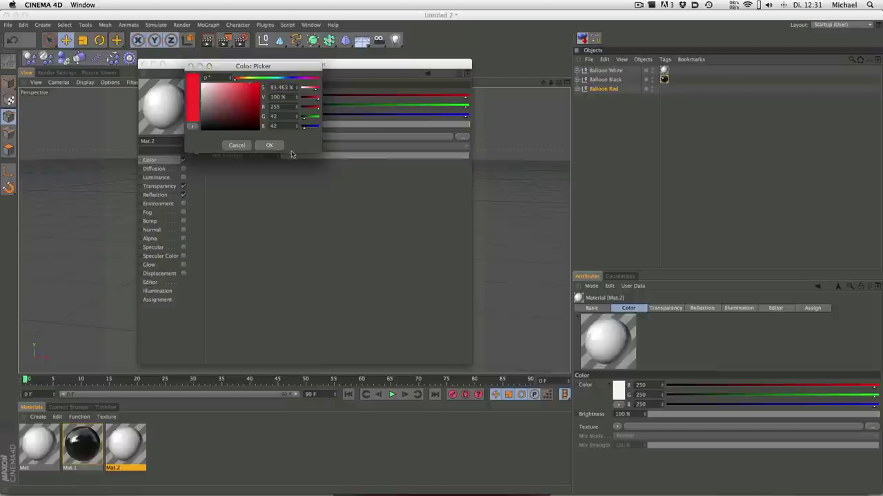
left_click(269, 145)
left_click(254, 102)
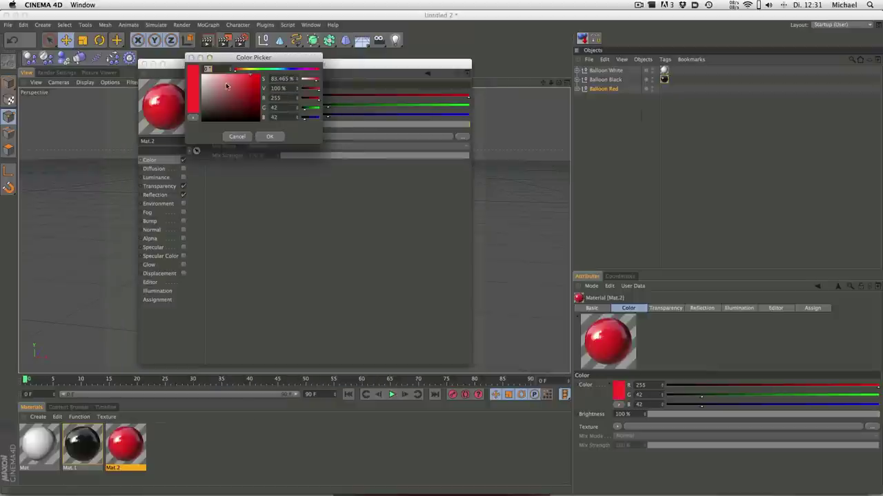
left_click(279, 137)
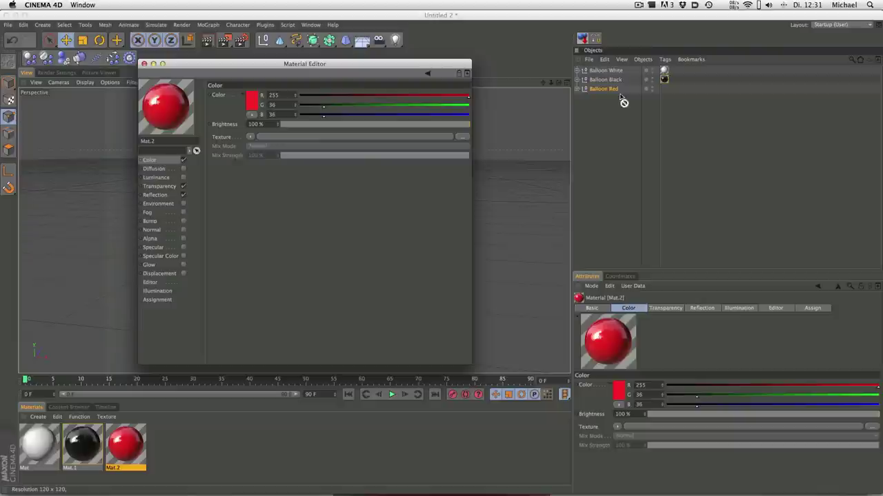
left_click_drag(623, 102, 601, 89)
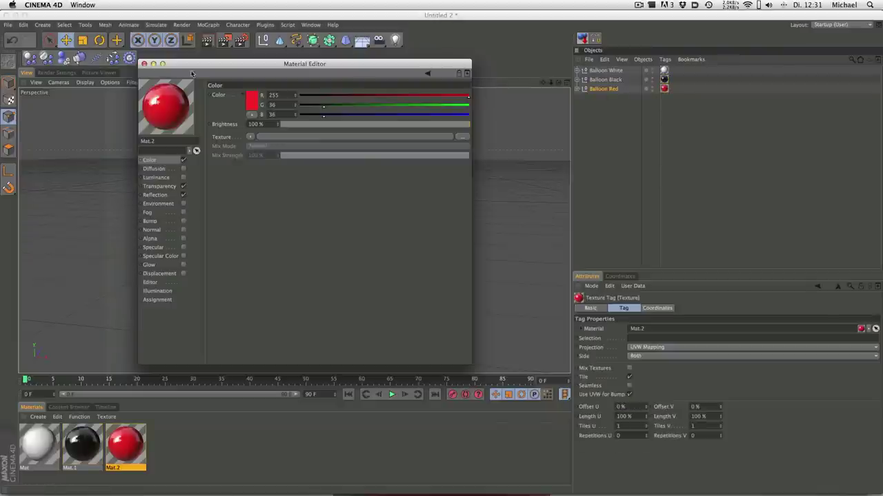
left_click(144, 63)
Move Balloon White left and Balloon Black right so the three balloons sit side by side.
scroll(400, 184, "down", 5)
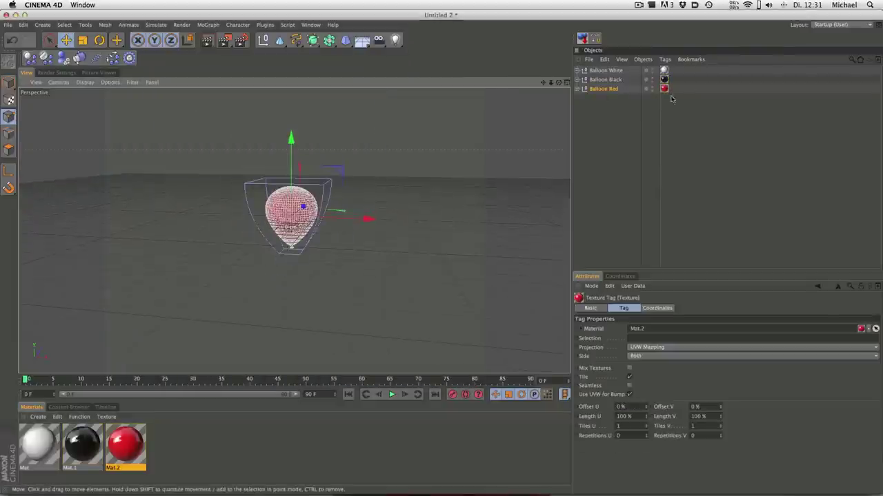
left_click(618, 72)
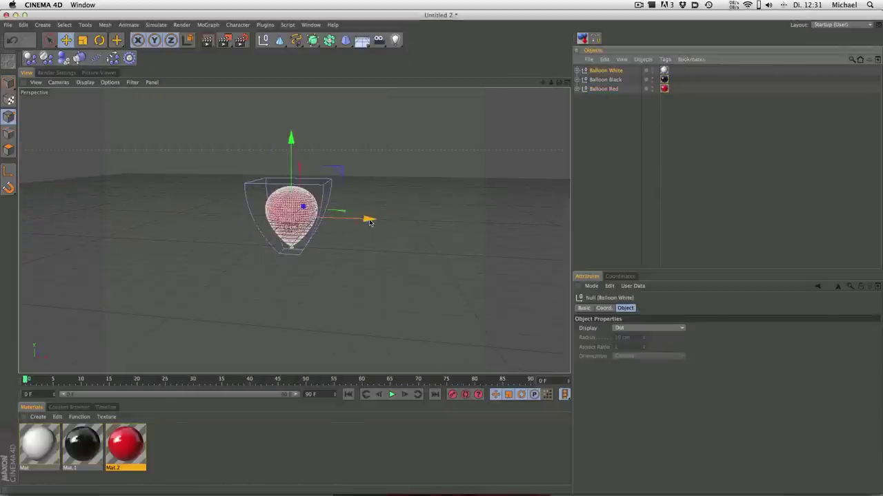
left_click_drag(369, 222, 275, 220)
left_click(282, 211)
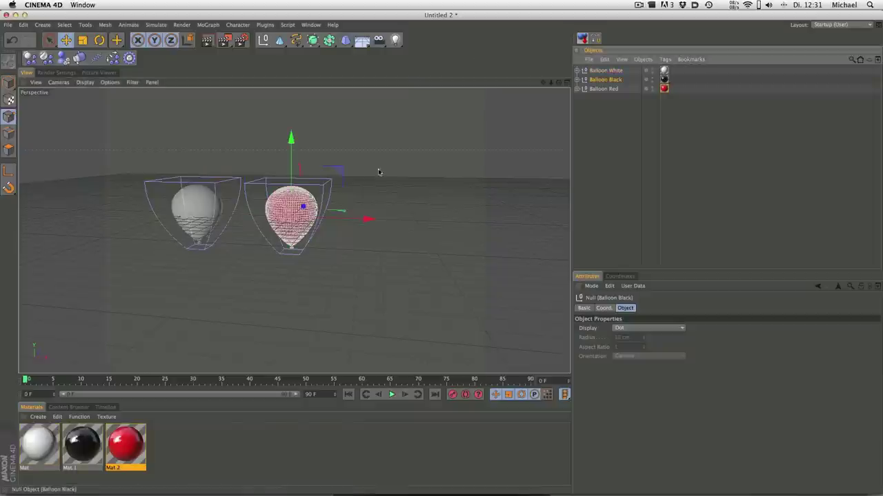
left_click_drag(370, 219, 453, 223)
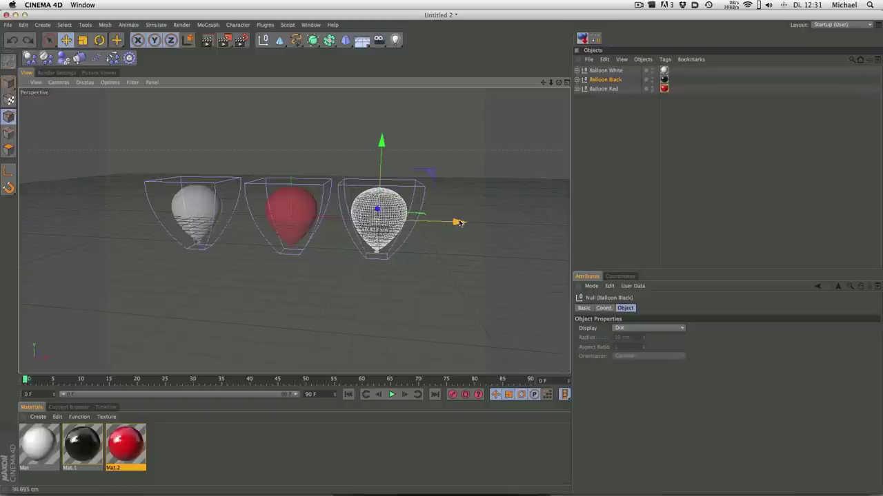
Render a quick preview of the balloons, then switch to the QuickTime render video.
key("ctrl+r")
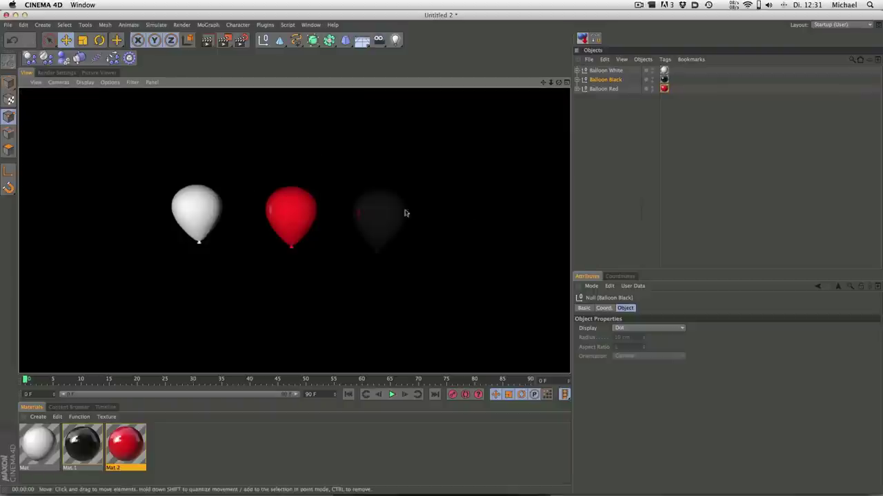
left_click(688, 159)
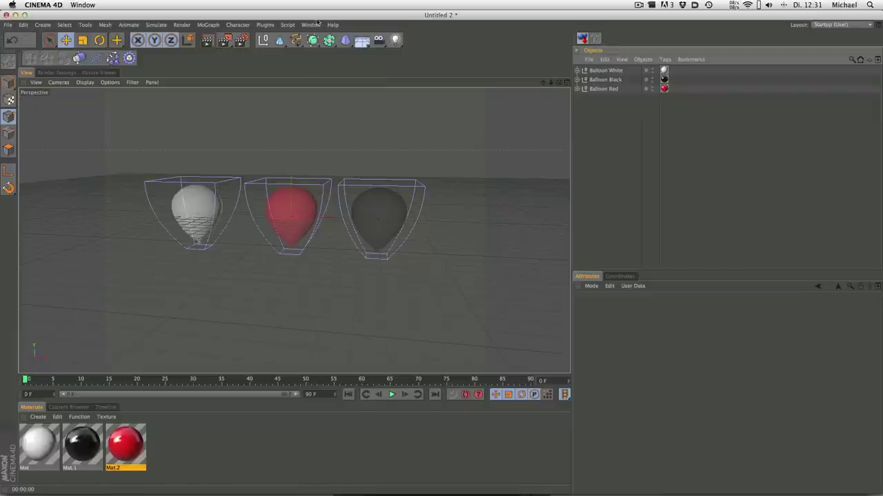
left_click(166, 26)
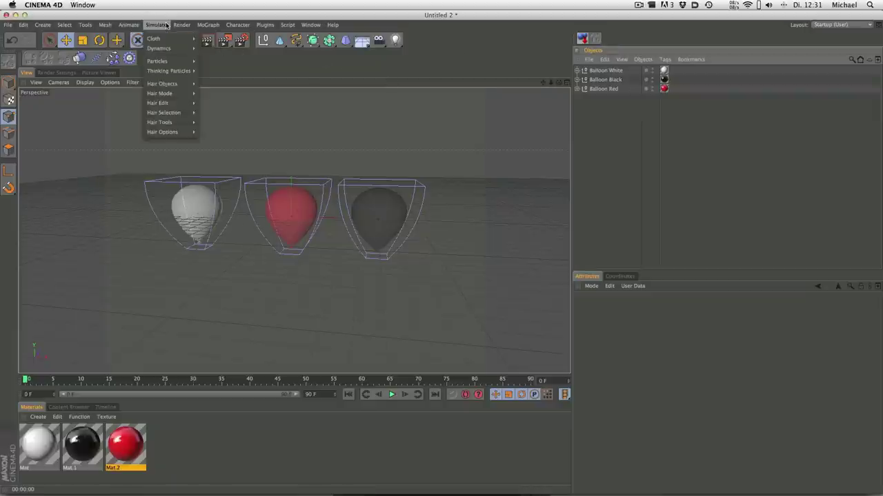
left_click(358, 73)
key("super+Tab")
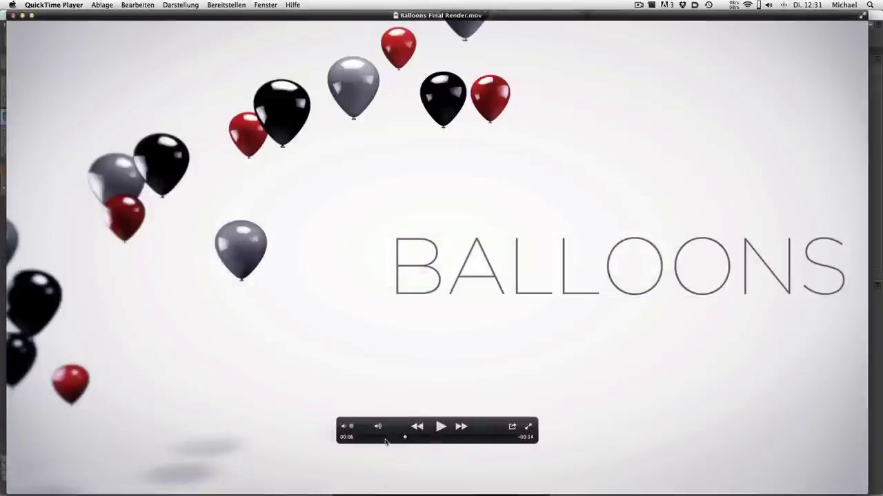
Replay the render from the start, pause on the BALLOONS title, and return to Cinema 4D.
key("alt+Left")
key("space")
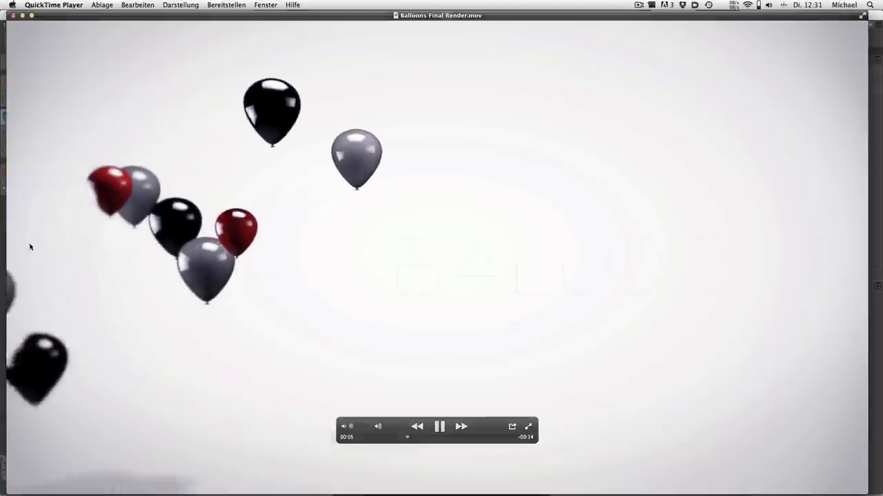
left_click(436, 430)
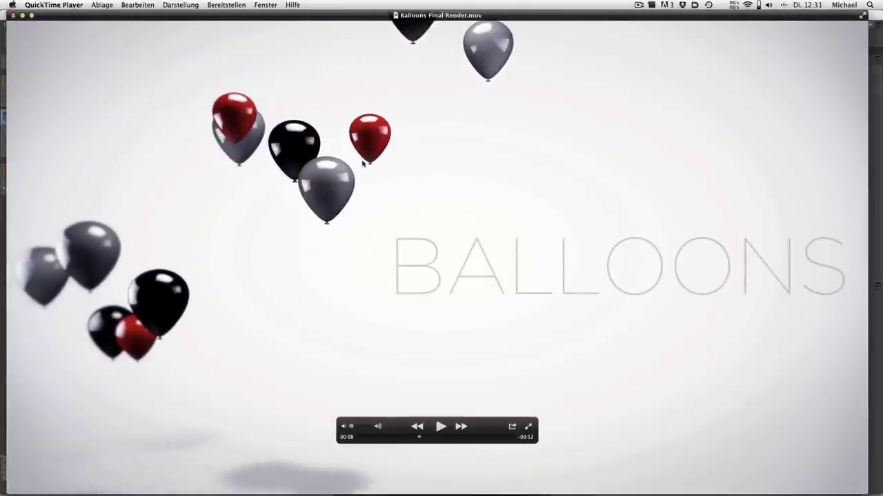
key("super+Tab")
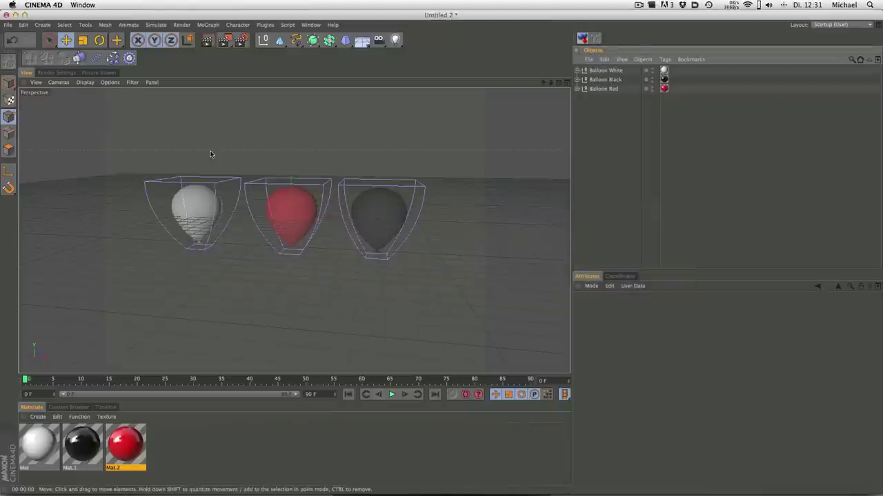
Add a particle Emitter and nest the three balloon nulls under it.
left_click(127, 25)
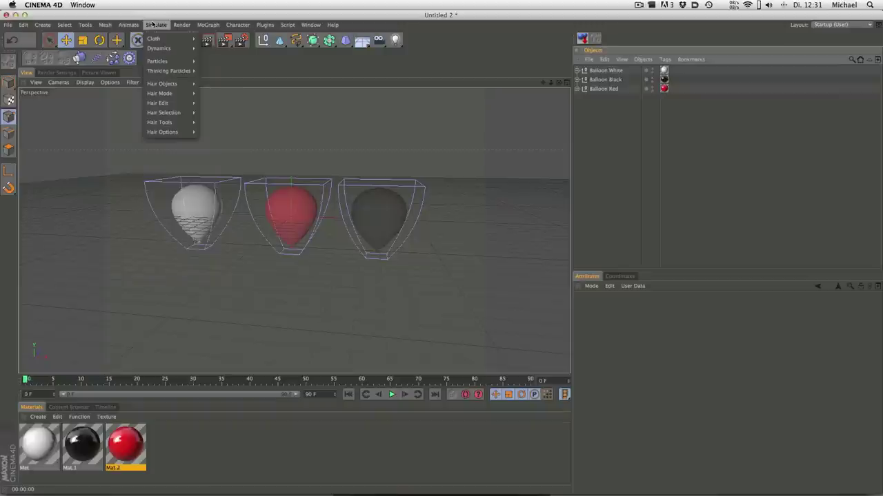
mouse_move(157, 62)
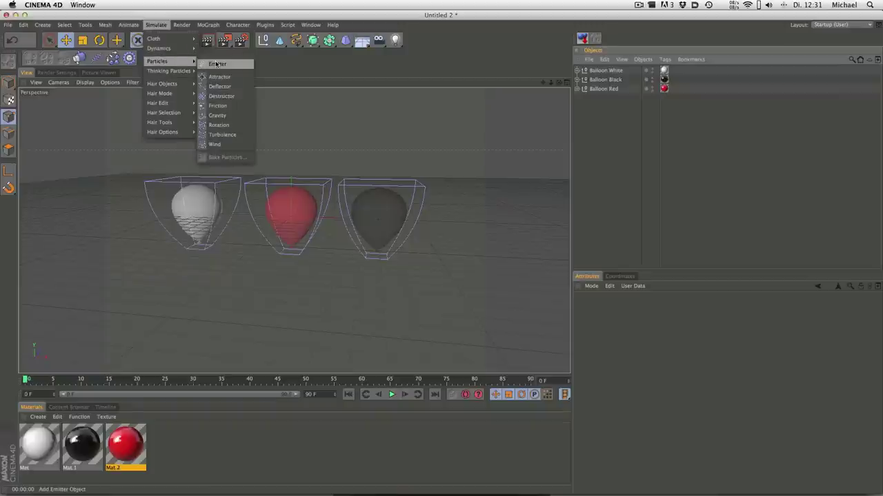
left_click(218, 65)
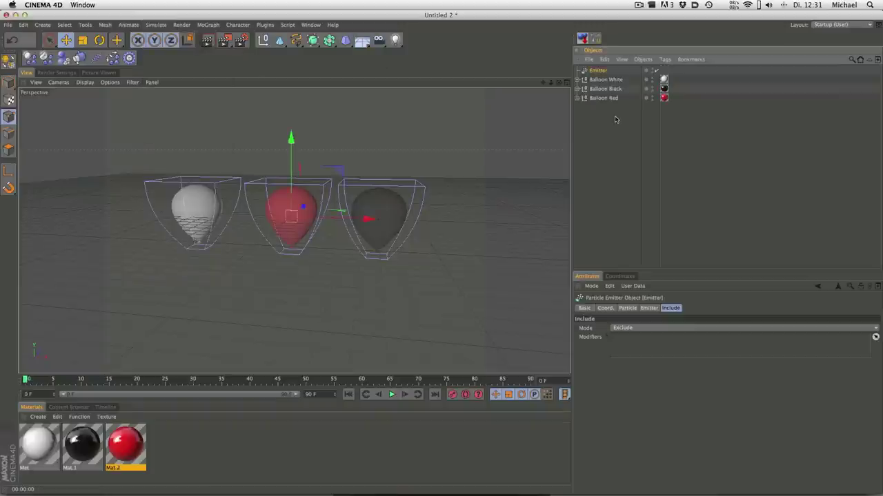
left_click_drag(607, 77, 593, 73)
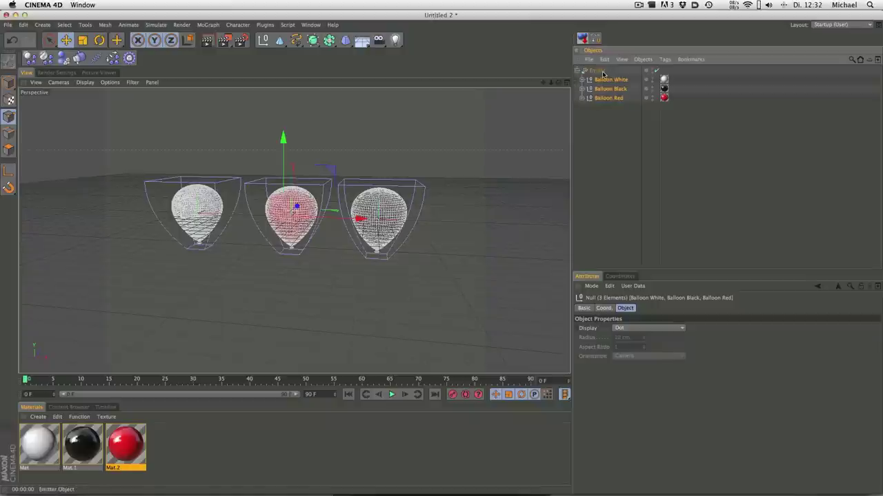
left_click(602, 71)
Play the animation to preview the emitter.
scroll(322, 198, "up", 5)
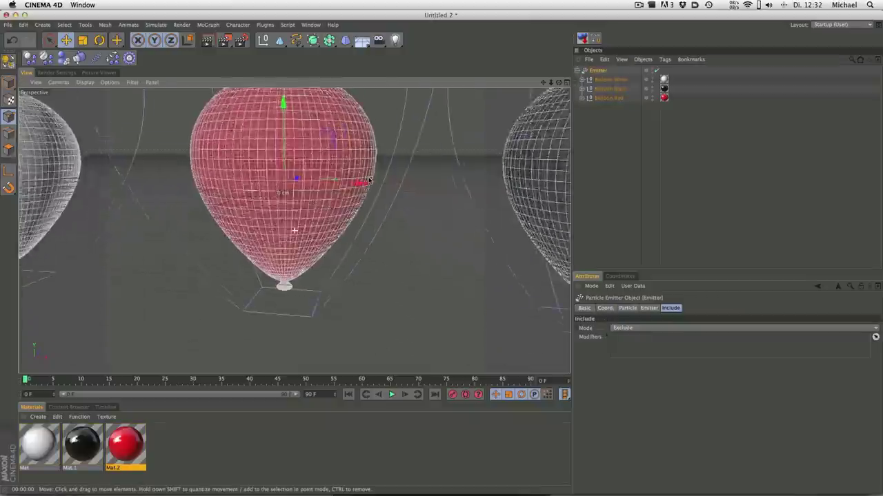
scroll(338, 197, "up", 2)
scroll(358, 197, "up", 2)
scroll(387, 195, "down", 2)
scroll(386, 200, "down", 3)
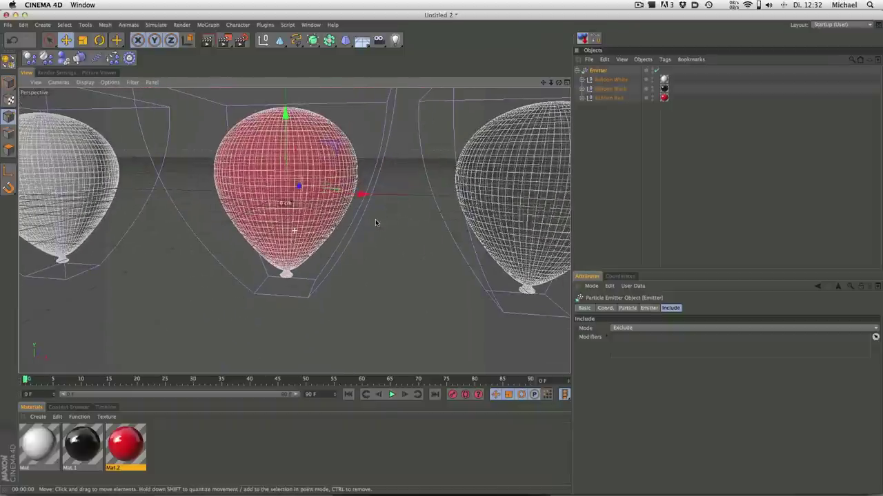
scroll(436, 242, "down", 5)
scroll(404, 324, "up", 4)
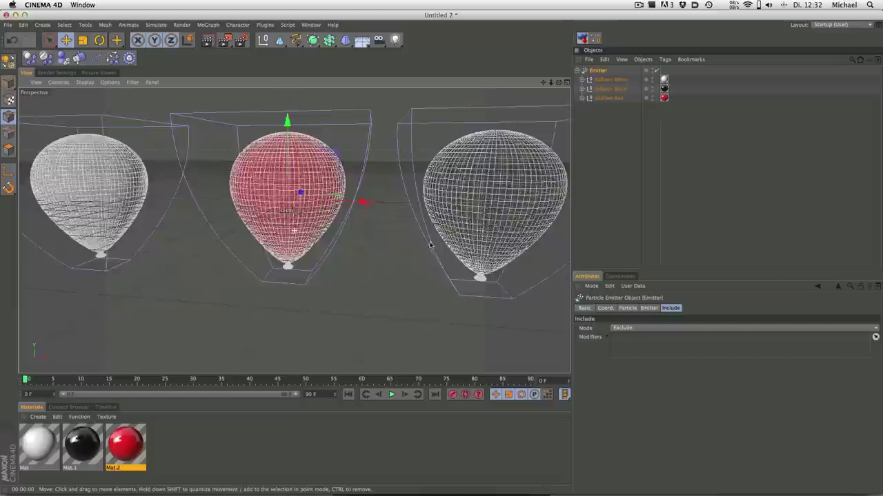
left_click(391, 395)
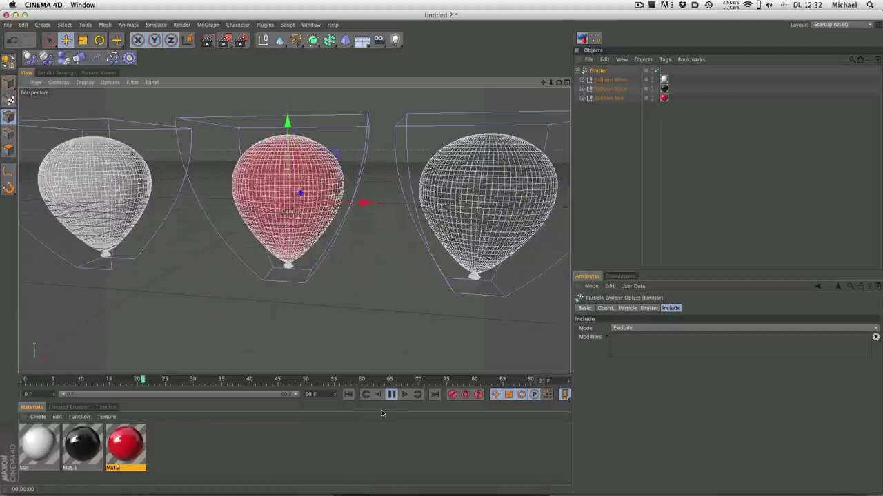
Extend the animation to 200 frames, widen the preview range, and play from frame 0.
left_click(391, 395)
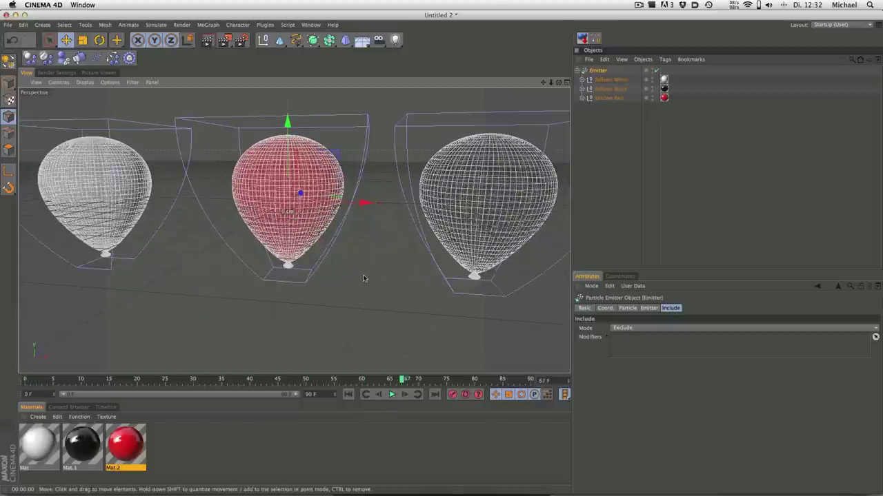
scroll(418, 218, "up", 5)
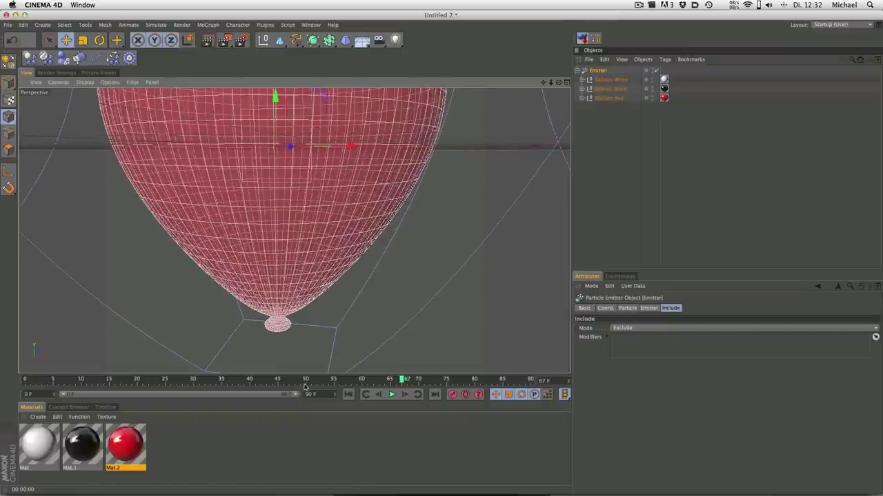
left_click(348, 394)
left_click(312, 395)
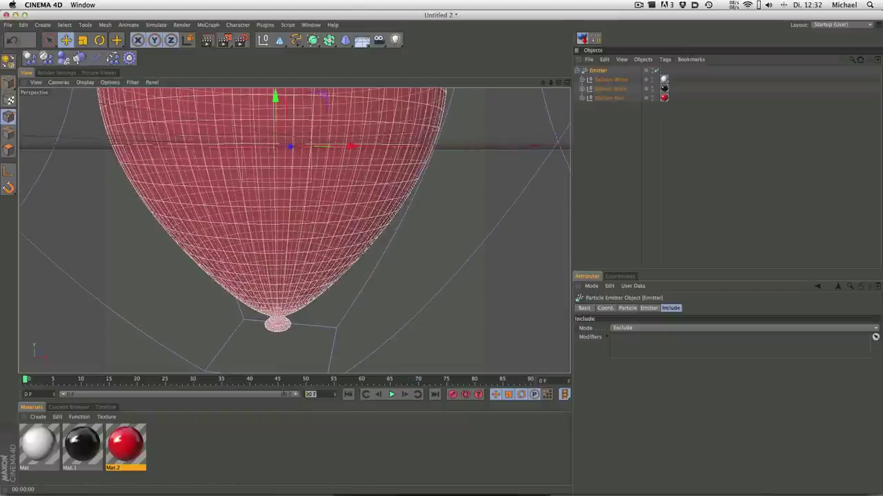
type("200")
key("Return")
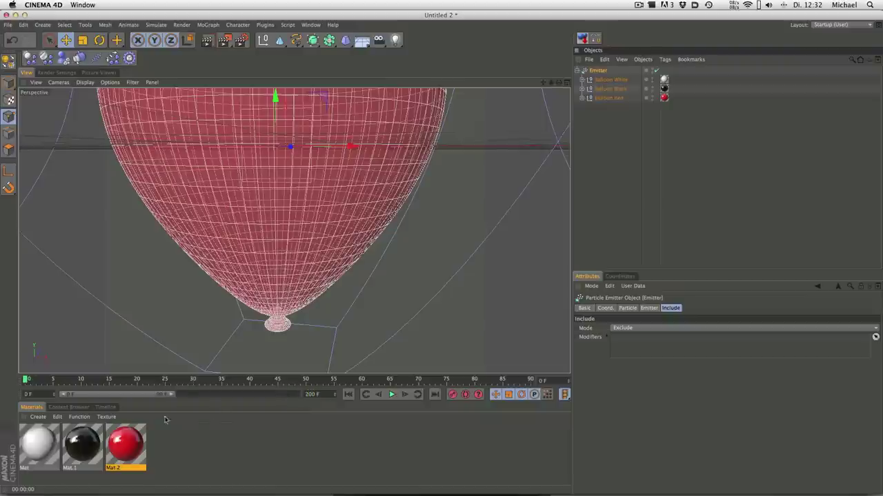
left_click_drag(178, 395, 298, 395)
left_click(392, 394)
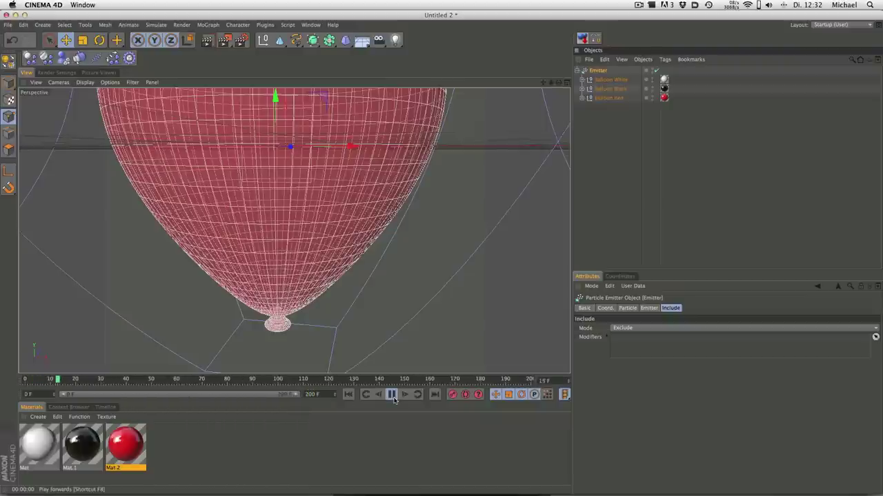
Orbit around the balloon to watch the particles, then replay from frame 0 and stop at frame 119.
left_click_drag(457, 211, 380, 253, "alt")
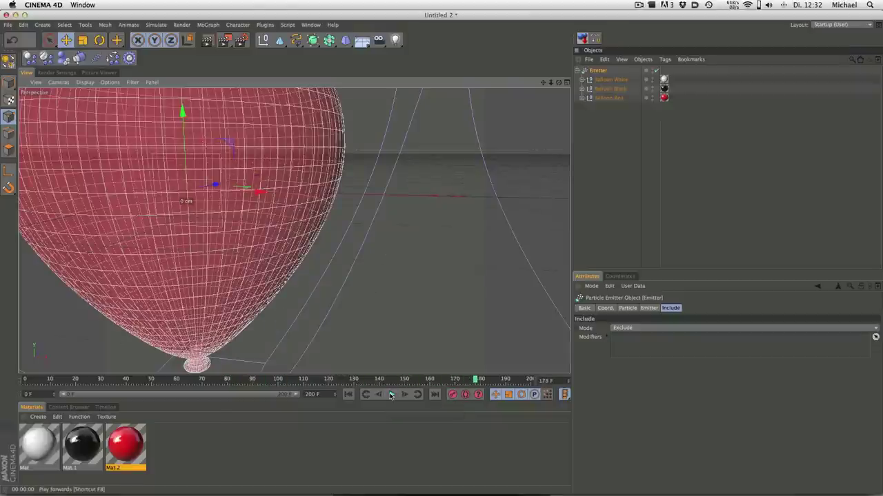
left_click(391, 395)
mouse_move(279, 193)
left_mouse_down("alt")
mouse_move(319, 169)
mouse_move(351, 265)
mouse_move(255, 164)
left_mouse_up("alt")
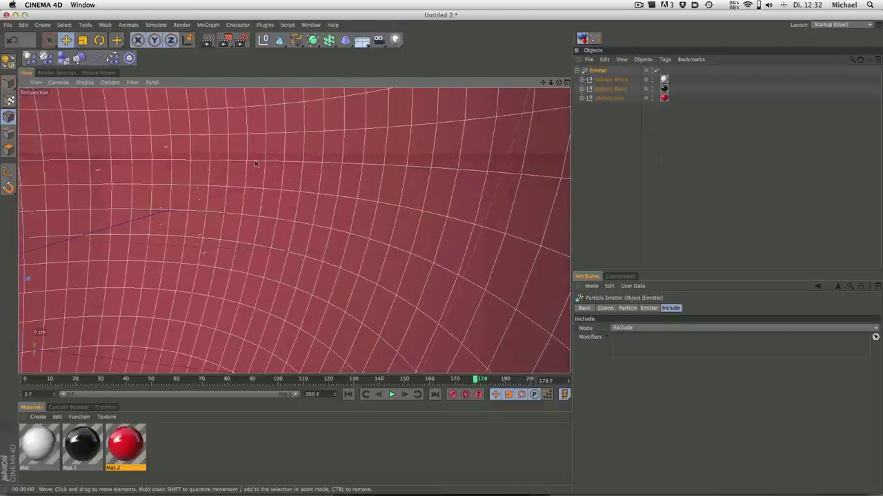
mouse_move(321, 190)
left_mouse_down("alt")
mouse_move(242, 180)
mouse_move(276, 200)
left_mouse_up("alt")
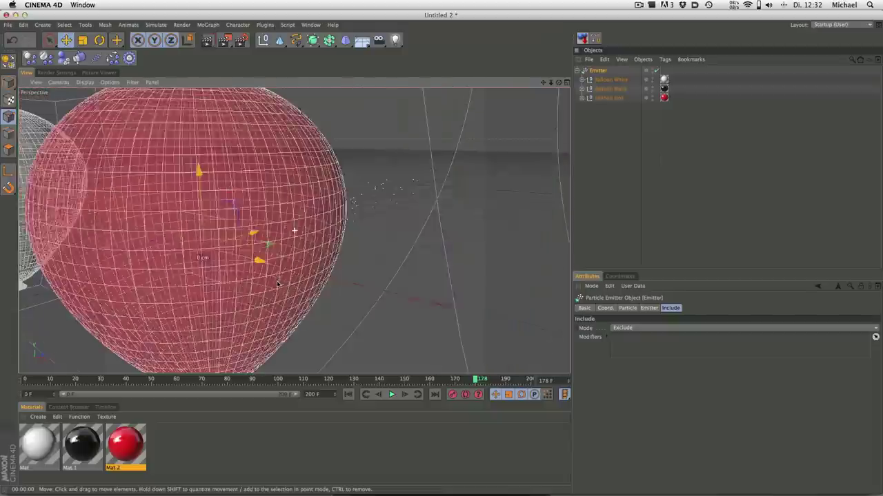
scroll(282, 203, "down", 5)
scroll(282, 203, "down", 3)
scroll(290, 228, "down", 5)
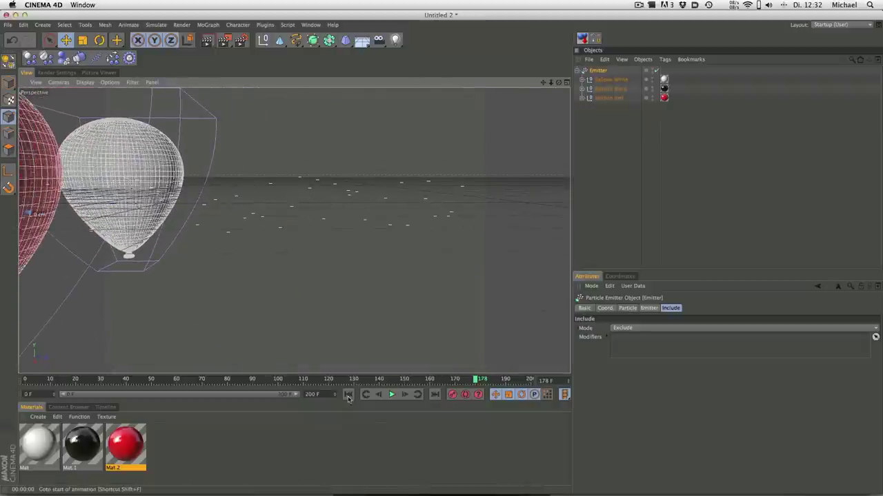
key("shift+f")
left_click(391, 394)
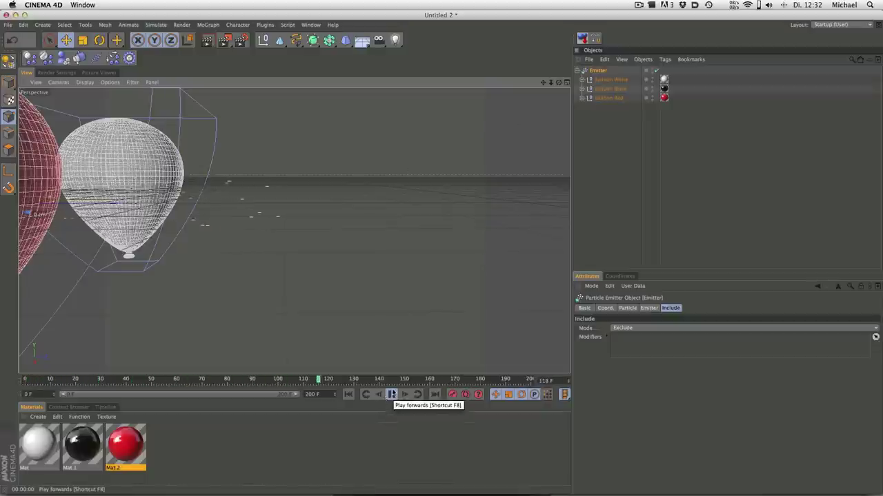
left_click(391, 395)
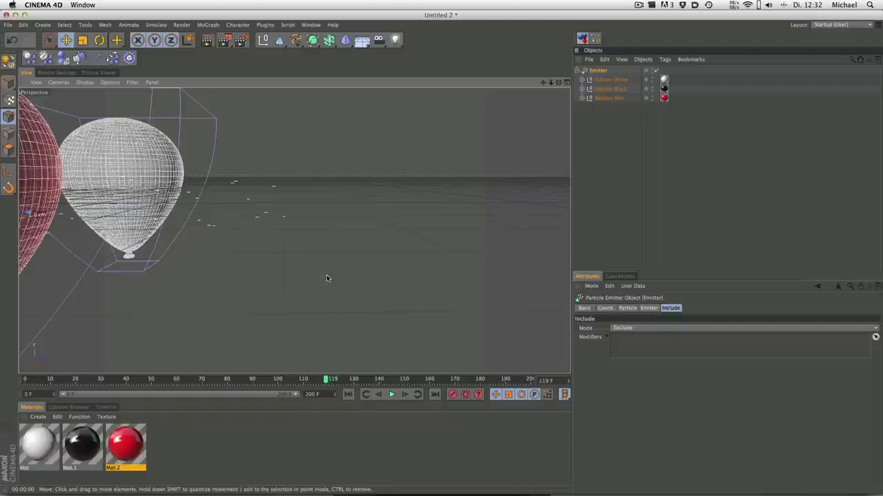
Preview quick renders of the red, white and black balloons, then select the Emitter.
key("ctrl+r")
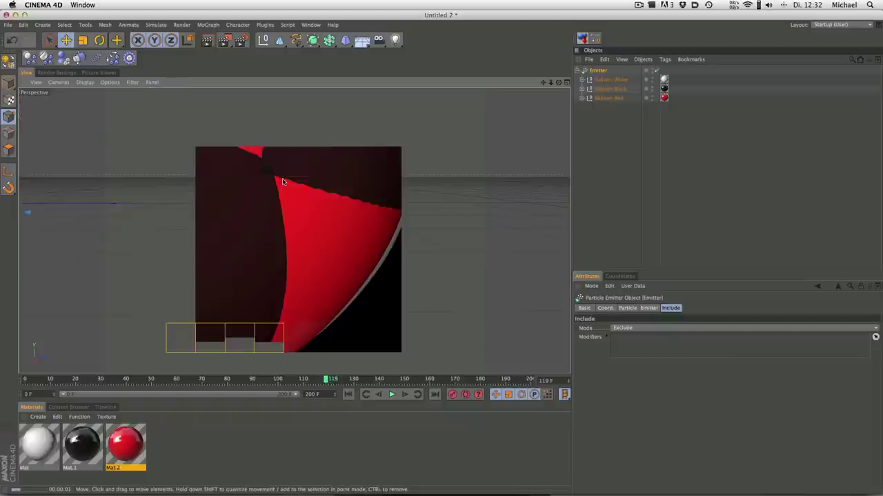
left_click(361, 166)
scroll(305, 242, "down", 5)
scroll(305, 242, "up", 3)
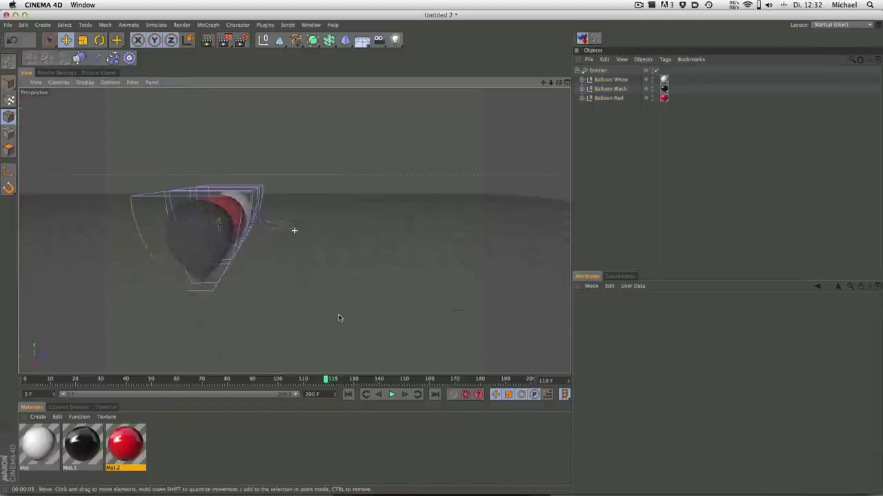
scroll(324, 269, "up", 2)
key("ctrl+r")
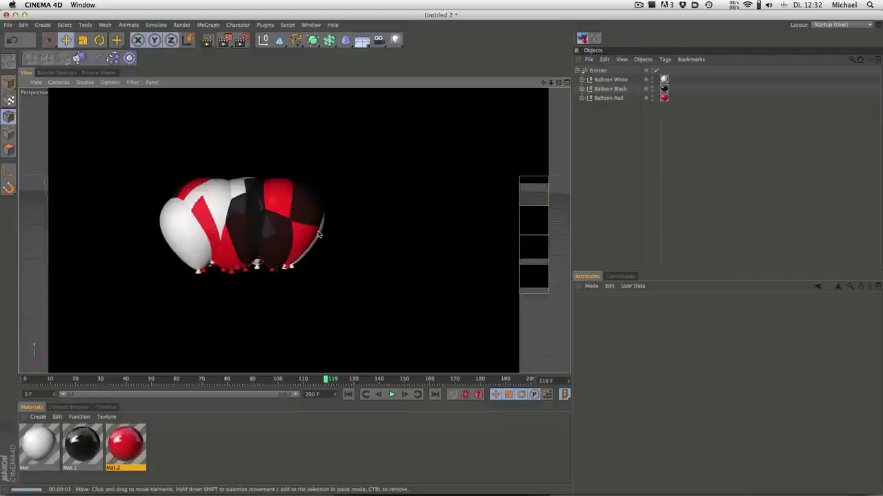
left_click(274, 199)
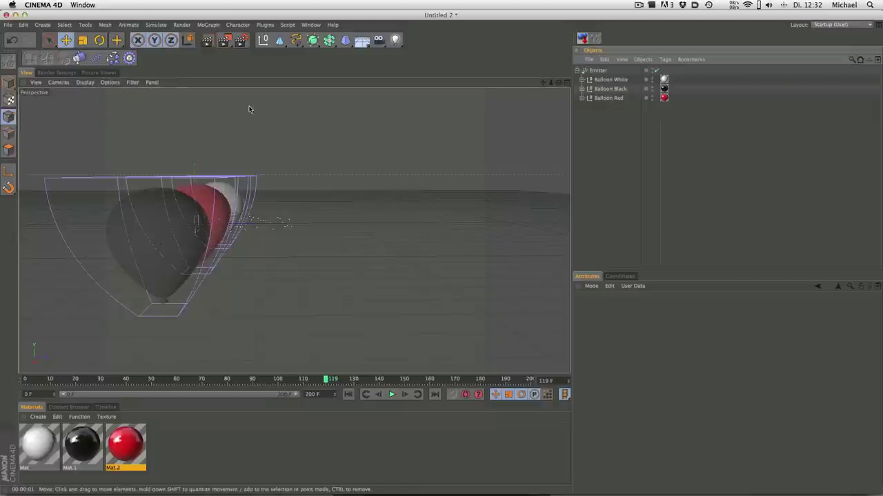
left_click(600, 71)
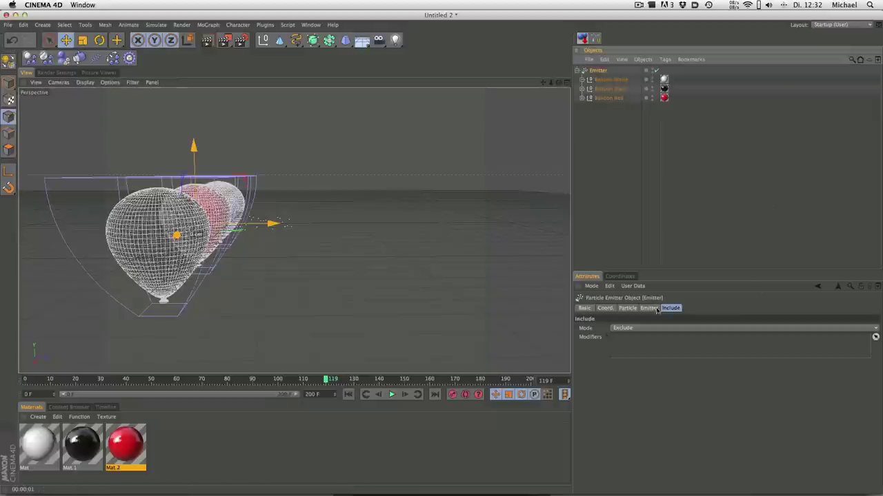
Turn on Show Objects in the Emitter's Particle settings and play the emission from the start.
left_click(627, 308)
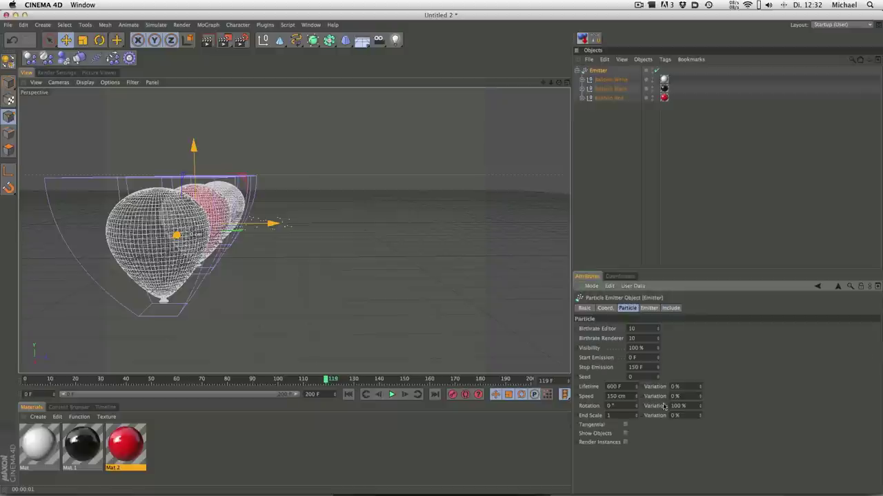
left_click(626, 433)
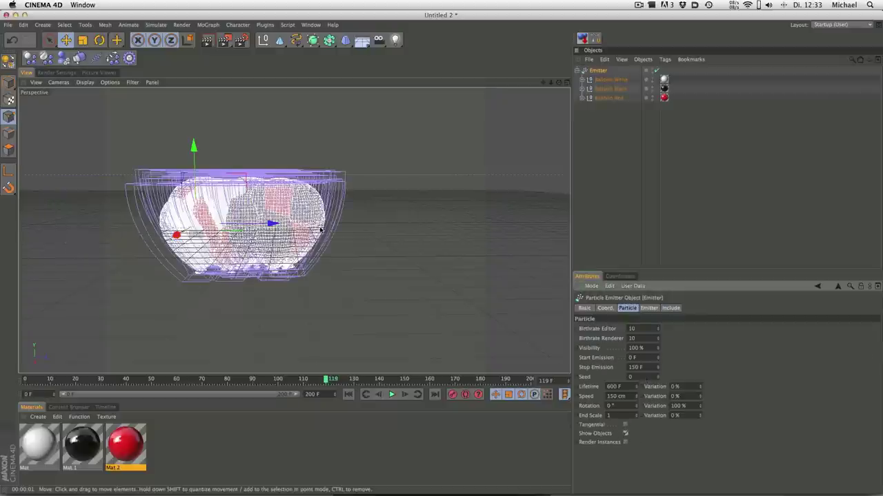
left_click(348, 394)
left_click(390, 395)
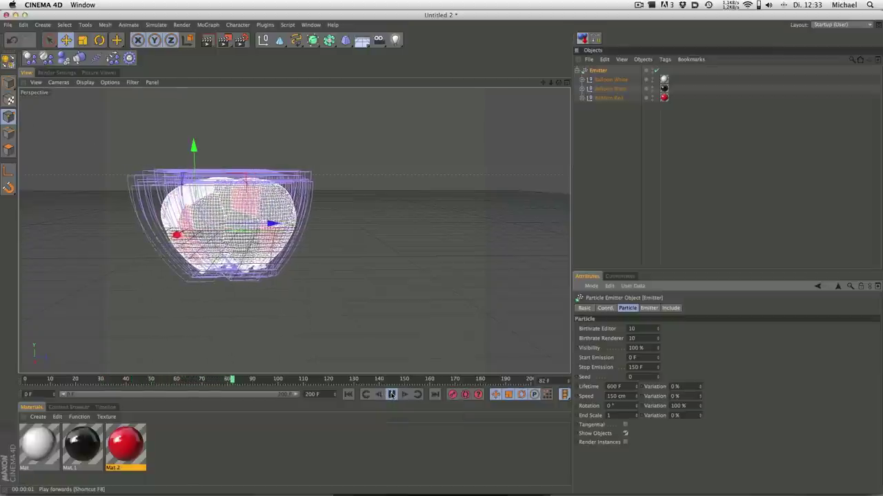
left_click(385, 395)
left_click(349, 395)
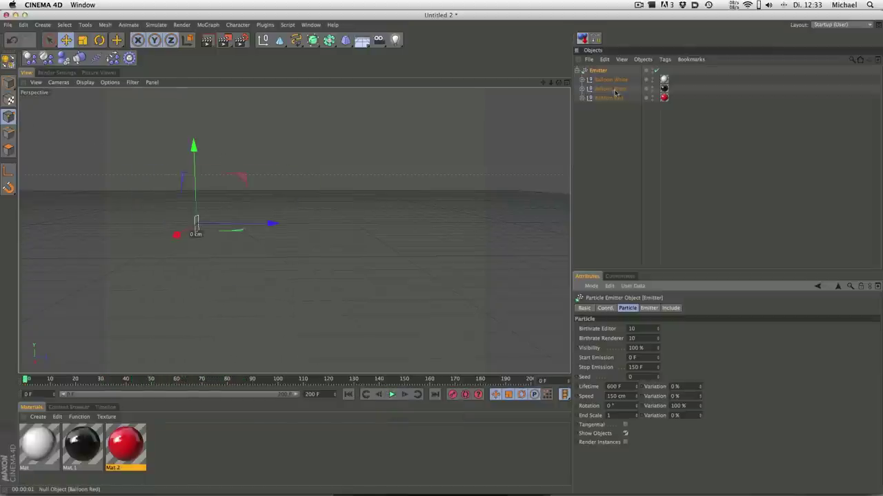
Set the Emitter's X-Size and Y-Size to 1500 cm and replay the animation.
left_click(653, 310)
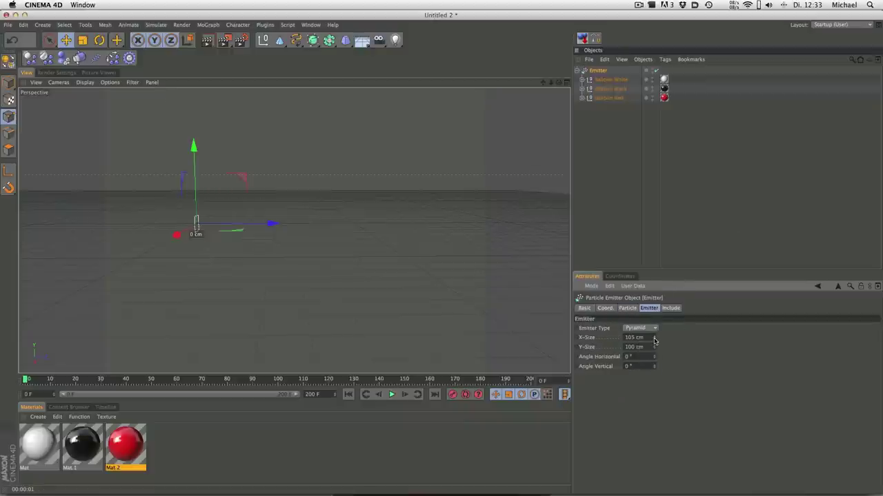
type("1500")
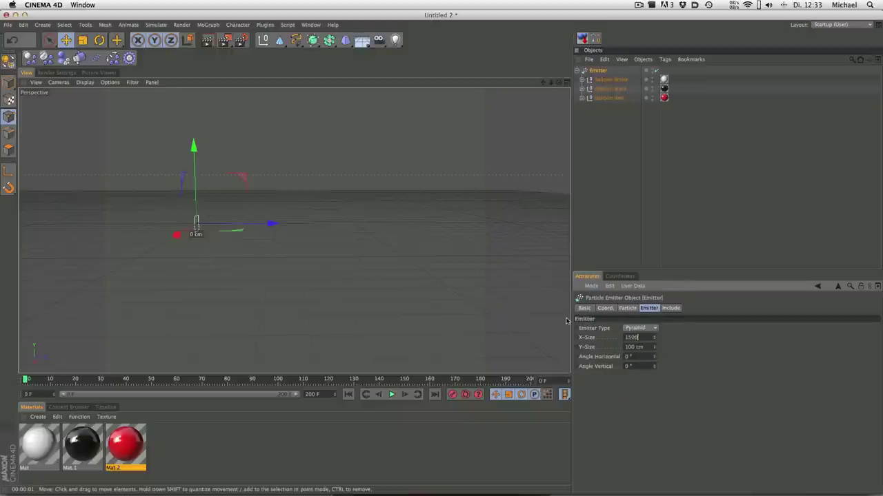
key("Tab")
type("1")
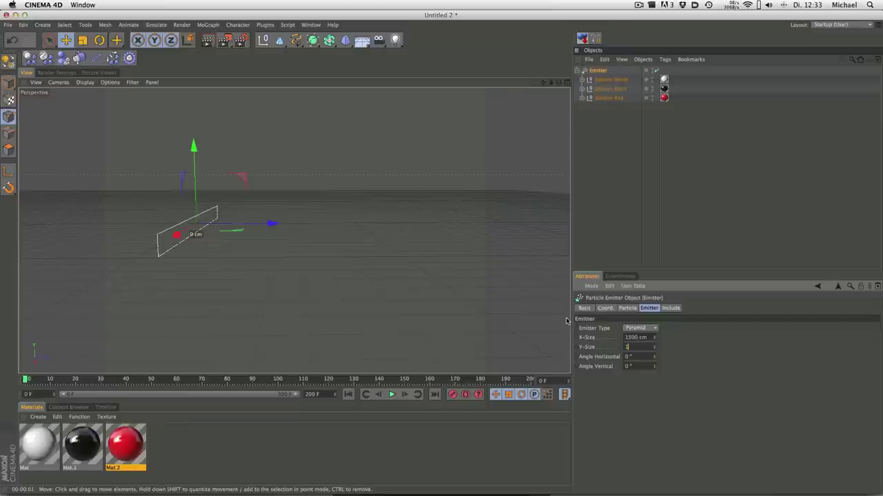
key("Return")
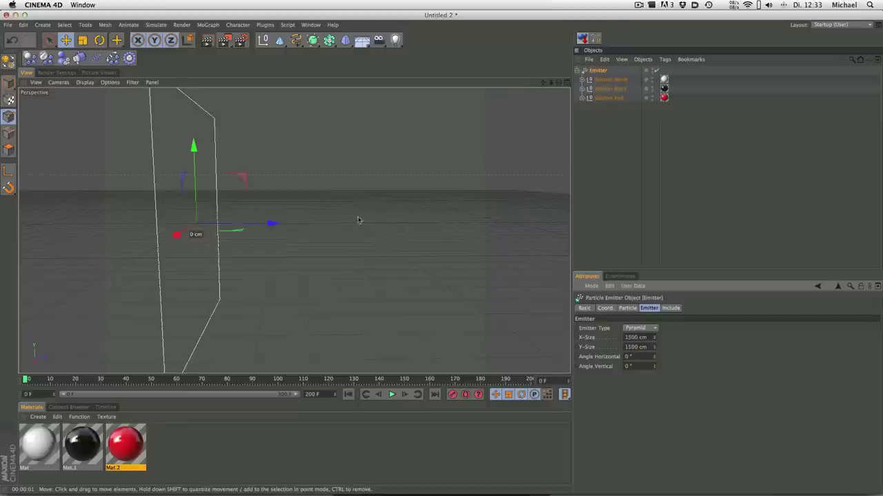
mouse_move(325, 200)
left_mouse_down("alt")
mouse_move(308, 223)
mouse_move(221, 195)
left_mouse_up("alt")
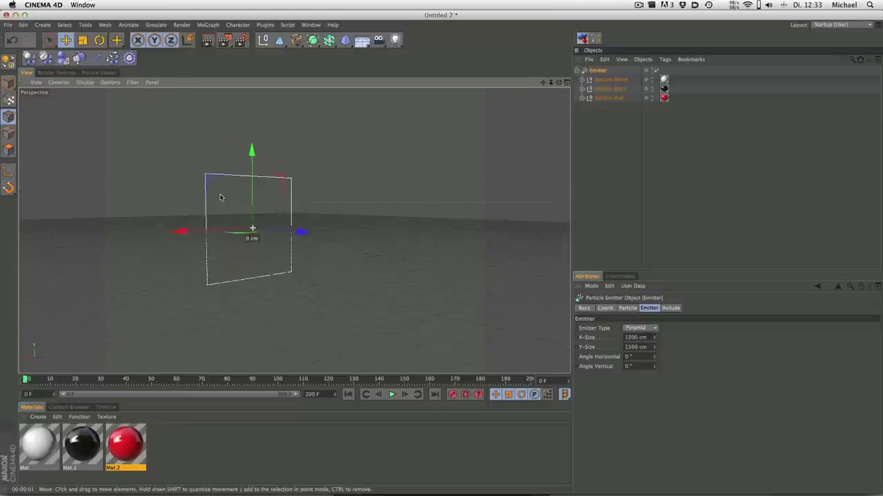
left_click(392, 394)
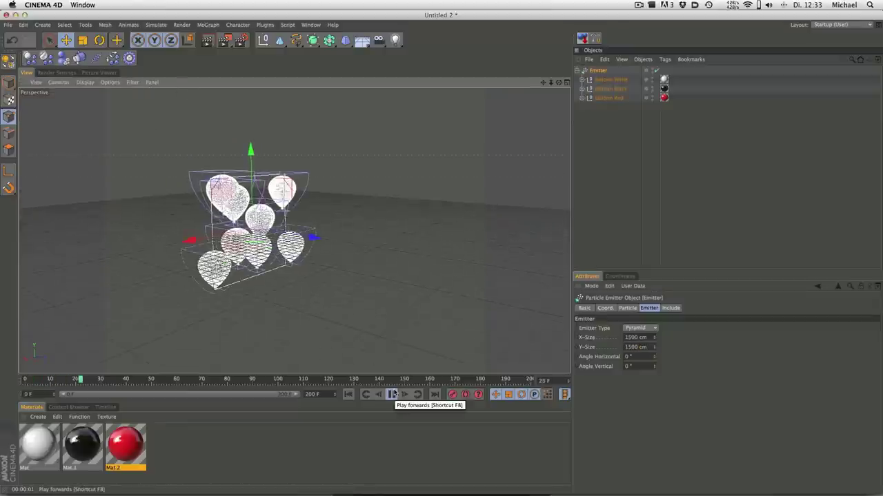
Stop and rewind playback, then set the Emitter's Birthrate Editor to 2.
left_click(636, 203)
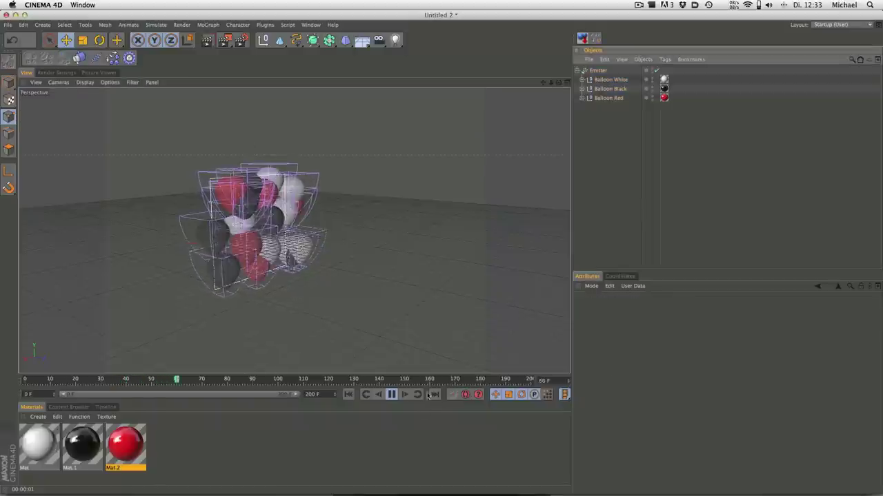
left_click(392, 393)
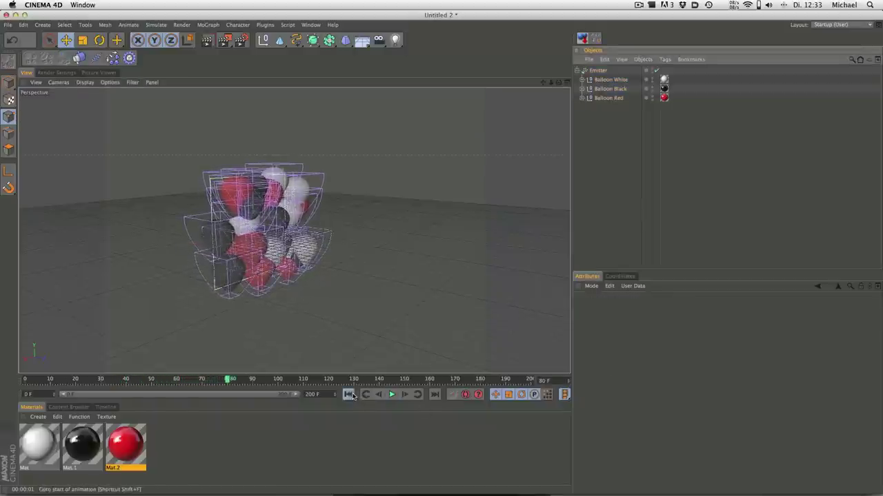
left_click(348, 394)
left_click(598, 71)
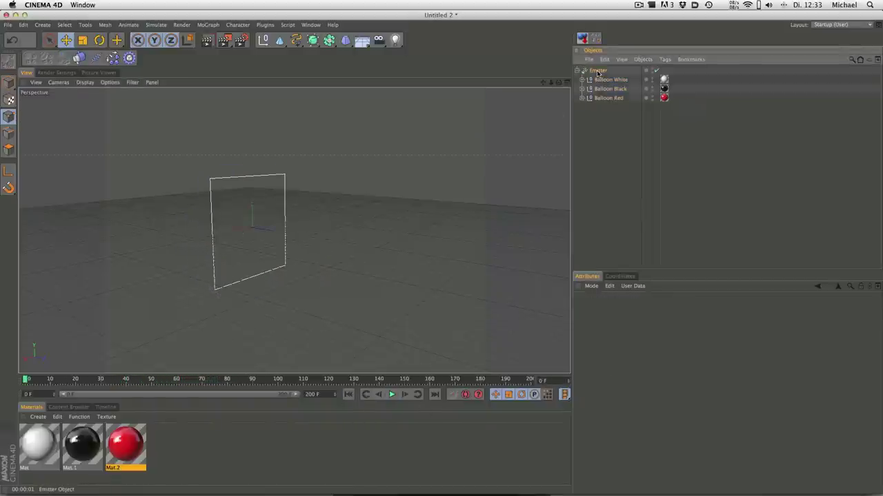
left_click(631, 307)
type("2")
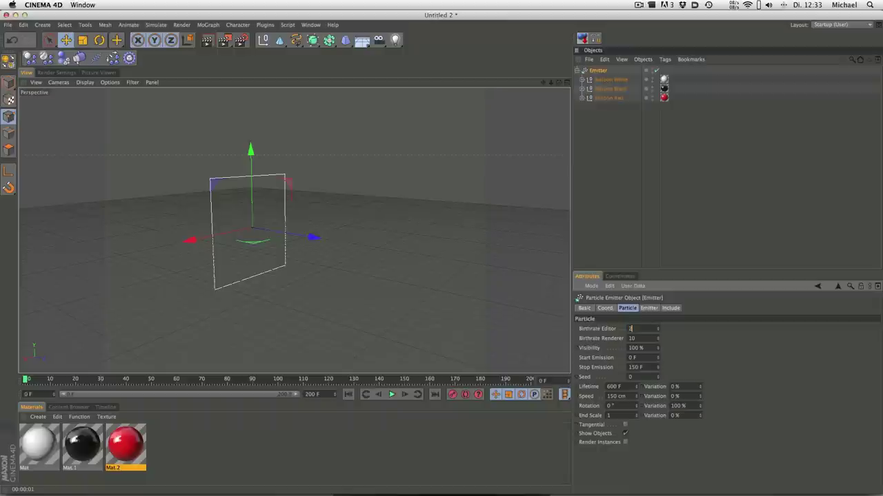
left_click(656, 200)
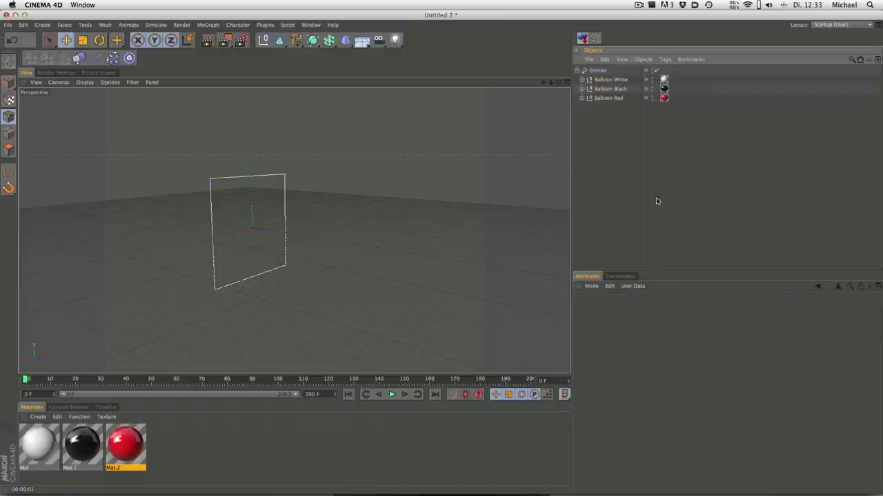
Replay the emission with the lower birthrate, rewind, and switch to QuickTime Player.
left_click(390, 397)
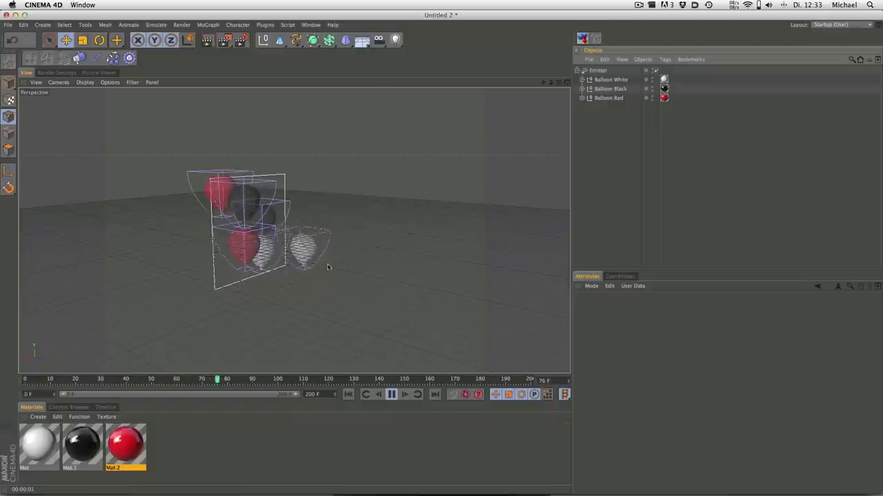
left_click(391, 394)
left_click(348, 395)
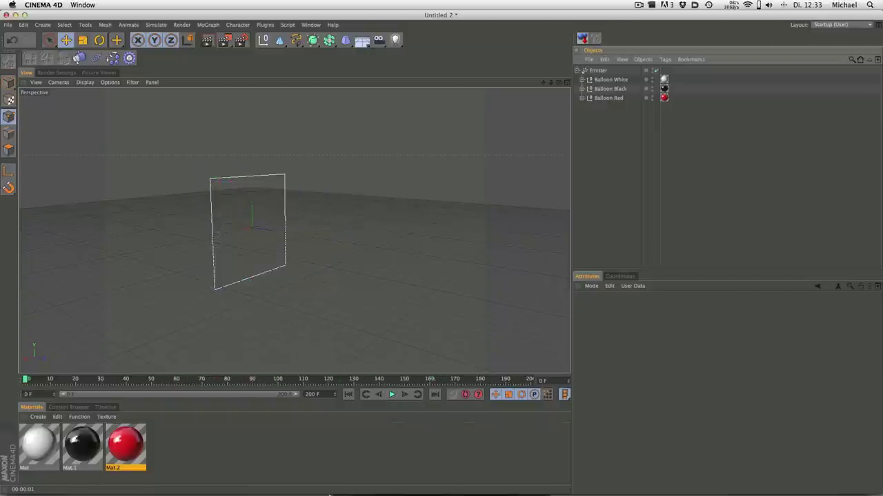
key("super+Tab")
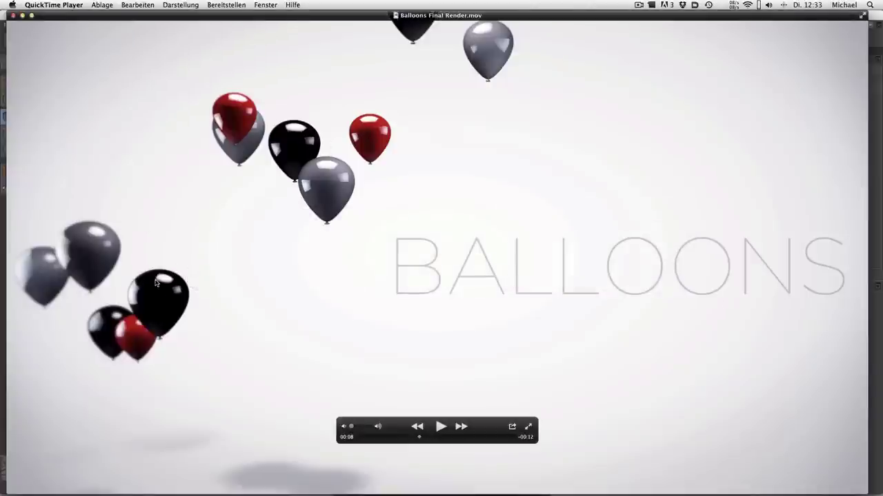
Scrub Balloons Final Render.mov around the 6-second mark, then return to Cinema 4D.
left_click_drag(410, 437, 408, 439)
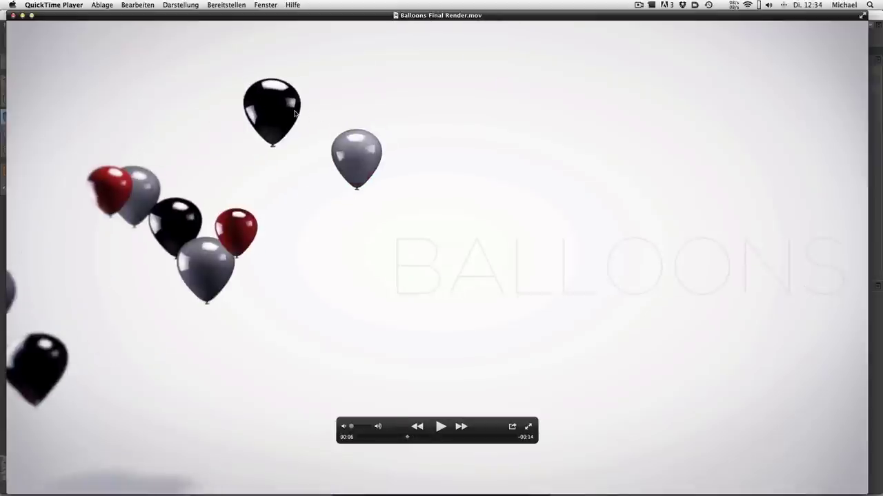
left_click_drag(401, 447, 409, 437)
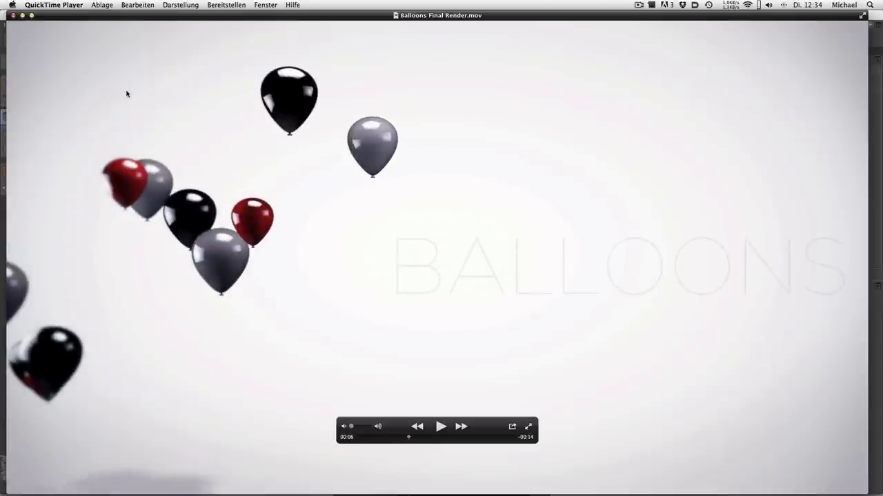
key("super+Tab")
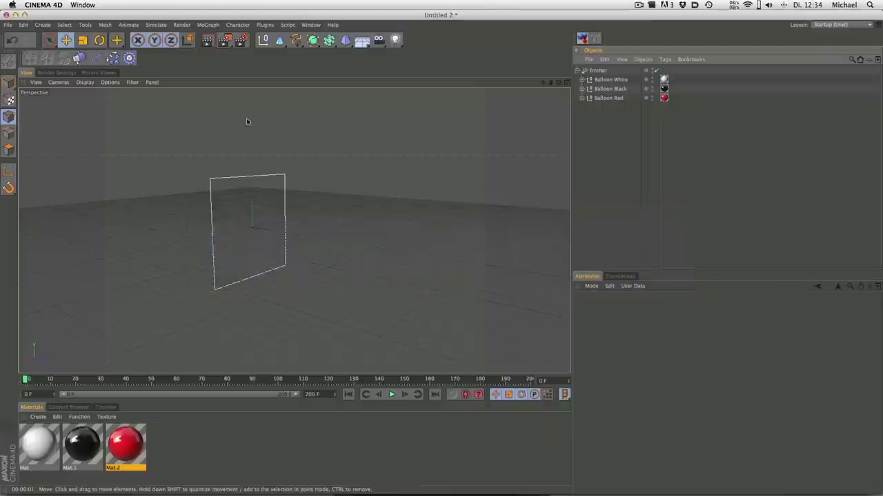
Disable the Emitter to reveal the source balloon objects.
left_click(655, 72)
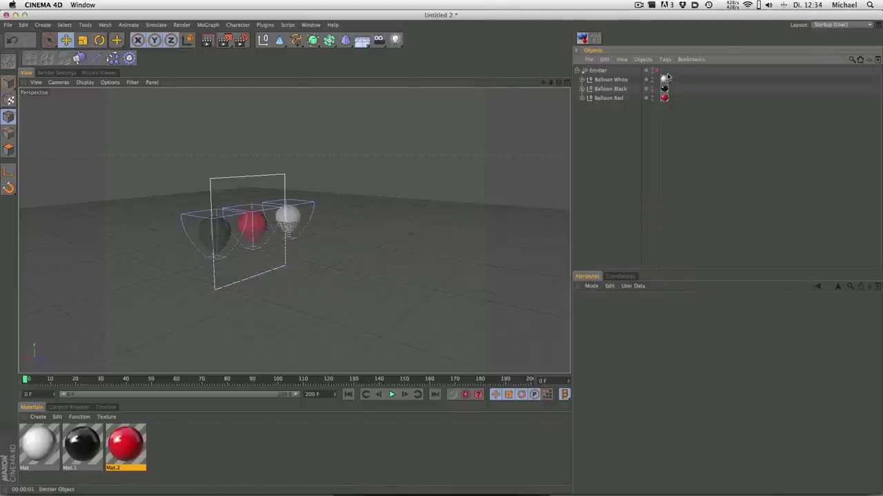
left_click(655, 72)
double_click(656, 72)
left_click(655, 72)
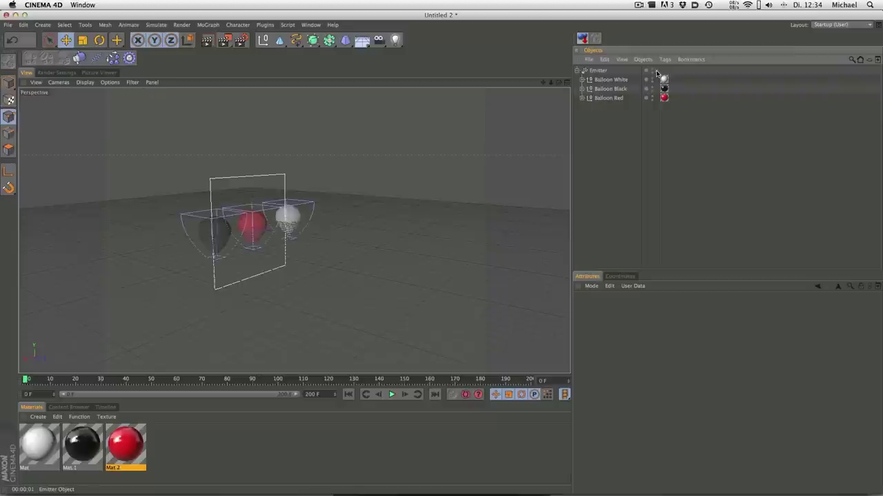
left_click(656, 72)
left_click(655, 72)
left_click(655, 72)
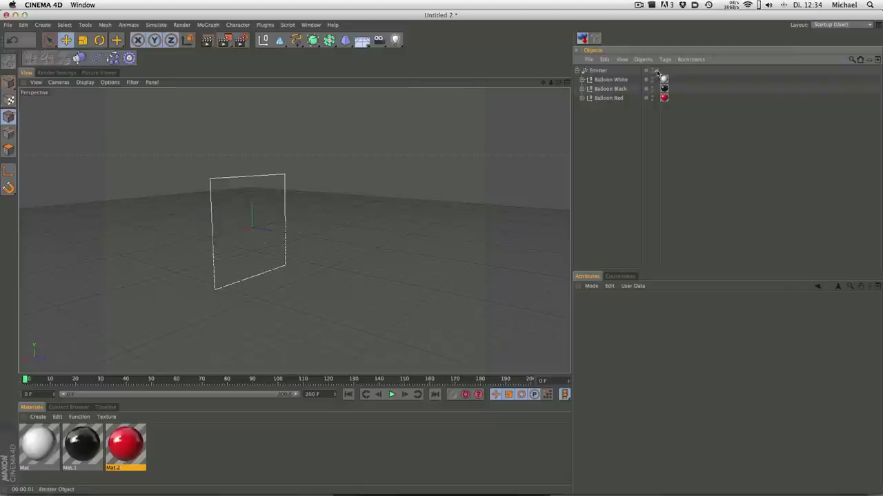
left_click(656, 72)
left_click(656, 72)
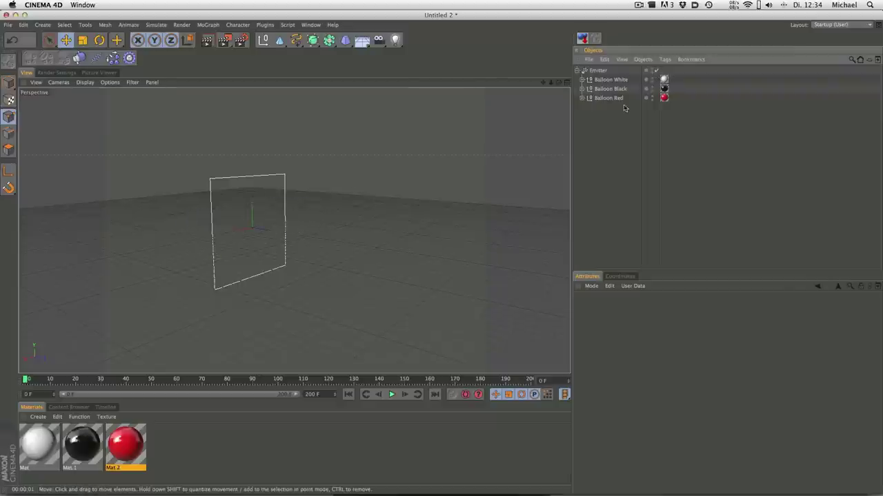
left_click(656, 72)
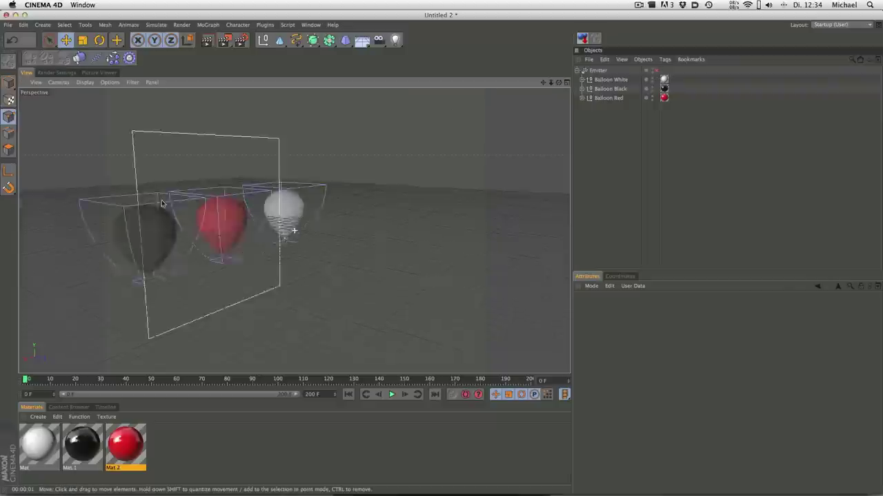
scroll(161, 200, "up", 5)
Scale the Balloon Red object down to about 47%.
left_click(609, 99)
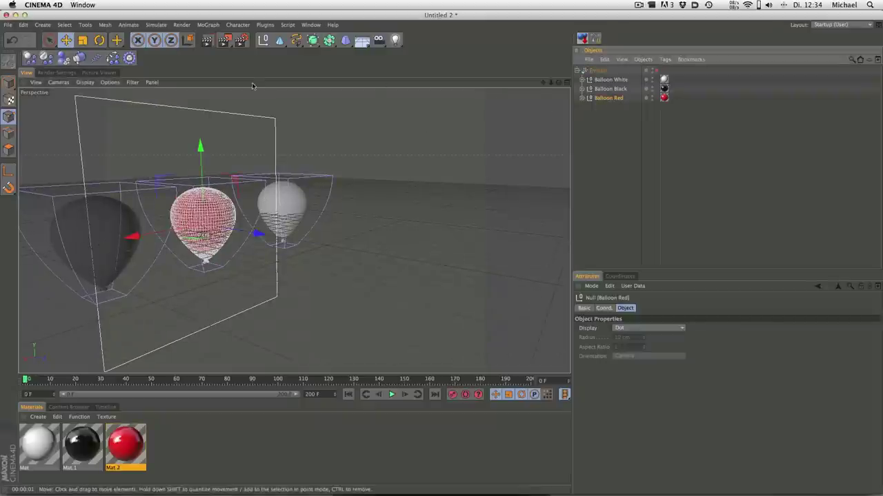
left_click_drag(382, 180, 293, 186, "alt")
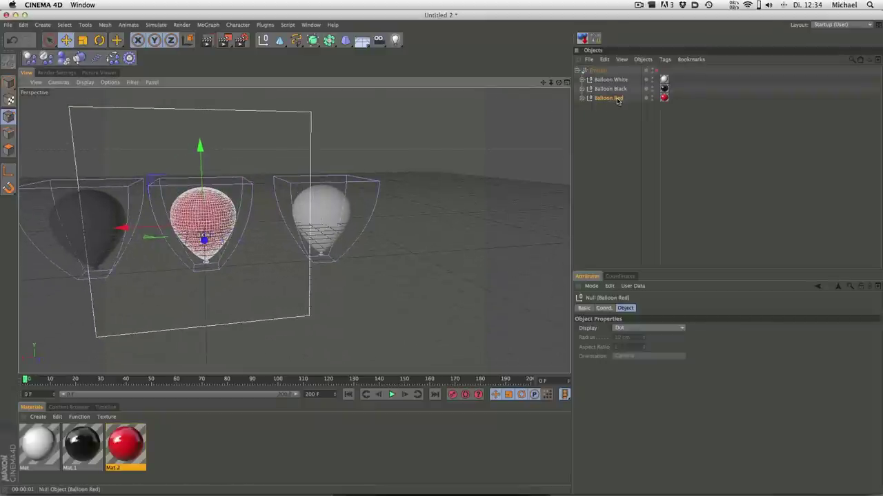
left_click(82, 41)
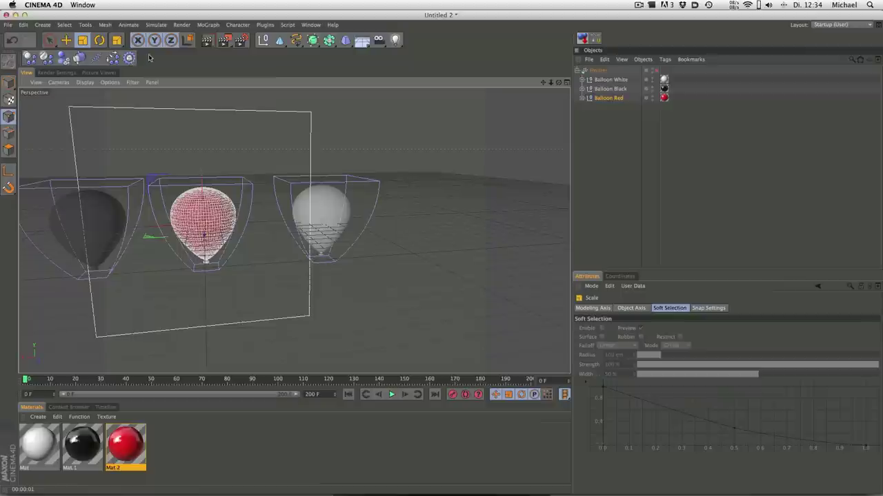
left_click_drag(285, 161, 211, 288)
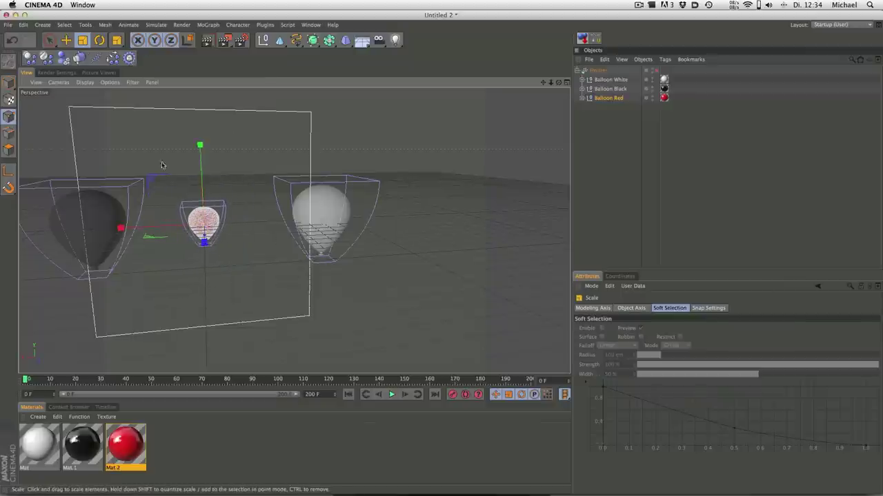
Shrink the Balloon White slightly and the Balloon Black by a larger amount.
left_click(611, 80)
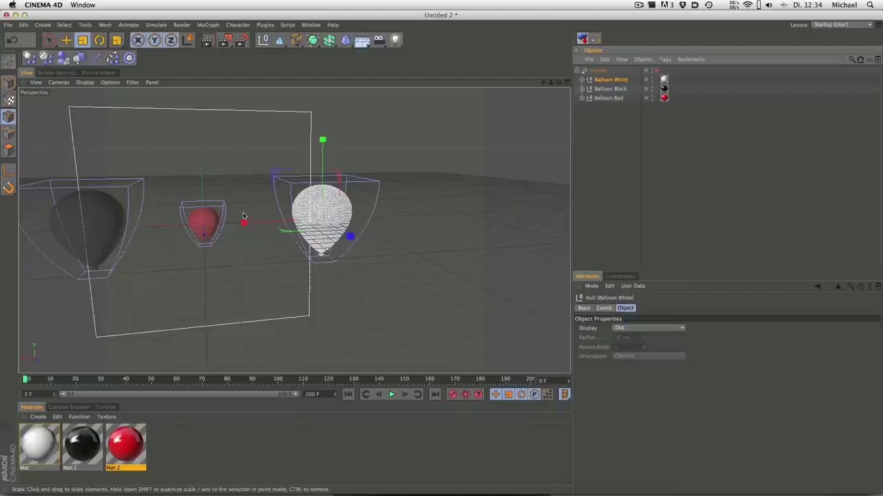
left_click_drag(391, 148, 364, 185)
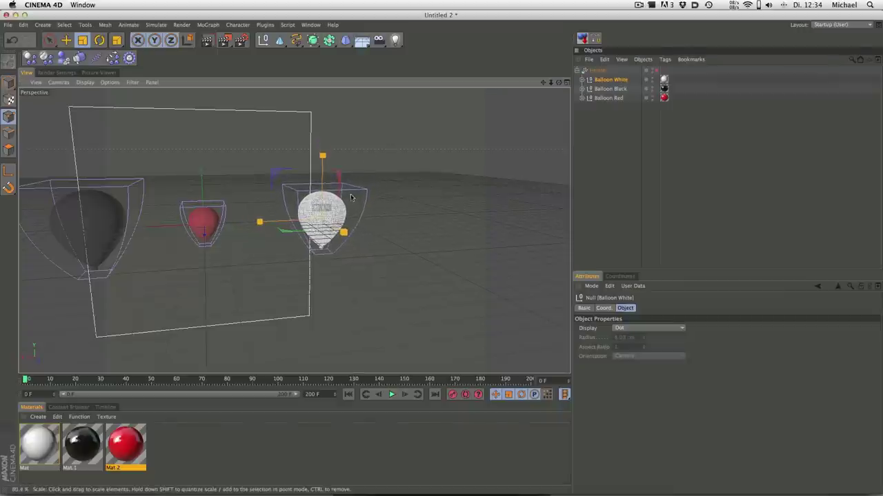
left_click_drag(364, 185, 376, 174)
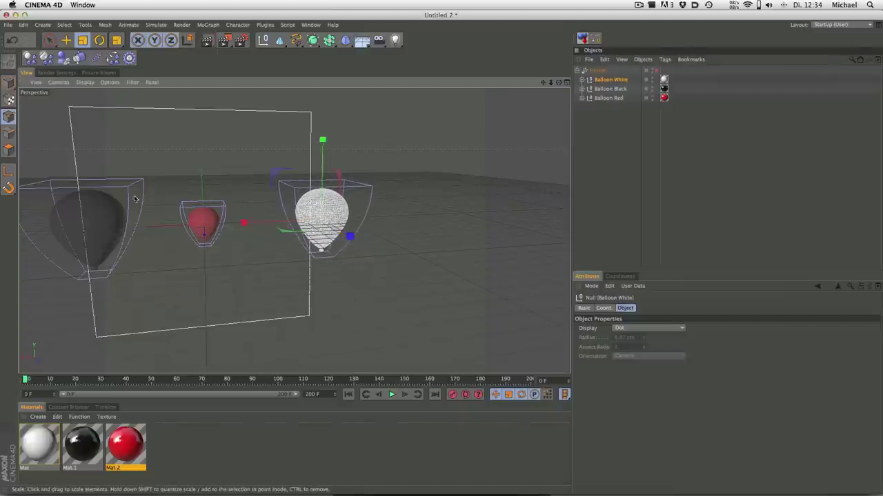
left_click(610, 89)
left_click_drag(546, 134, 219, 180, "alt")
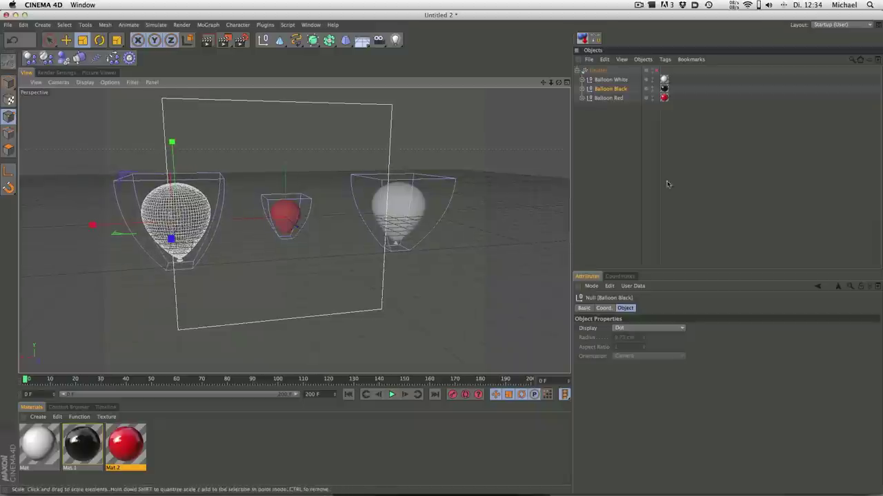
left_click(666, 183)
scroll(362, 236, "down", 3)
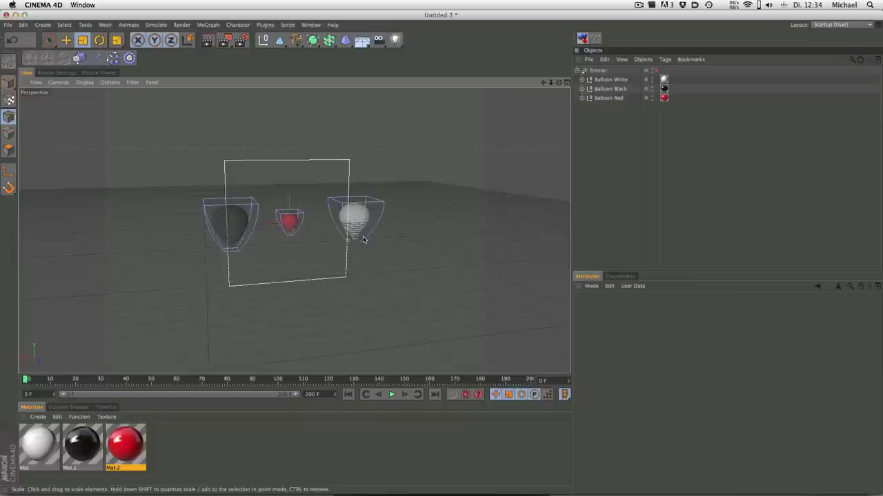
Re-enable the Emitter, preview the balloons being emitted, and rewind.
left_click(656, 71)
left_click_drag(476, 251, 447, 227, "alt")
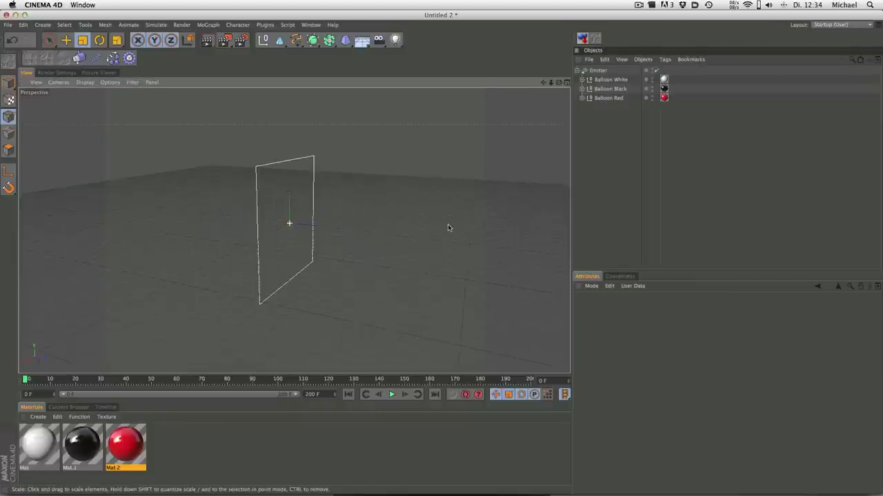
mouse_move(498, 190)
left_mouse_down("alt")
mouse_move(469, 177)
mouse_move(398, 199)
left_mouse_up("alt")
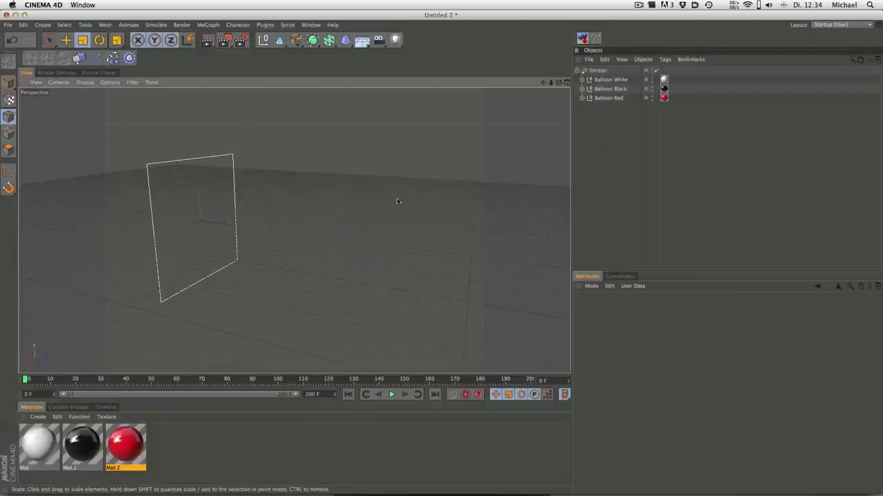
left_click(391, 394)
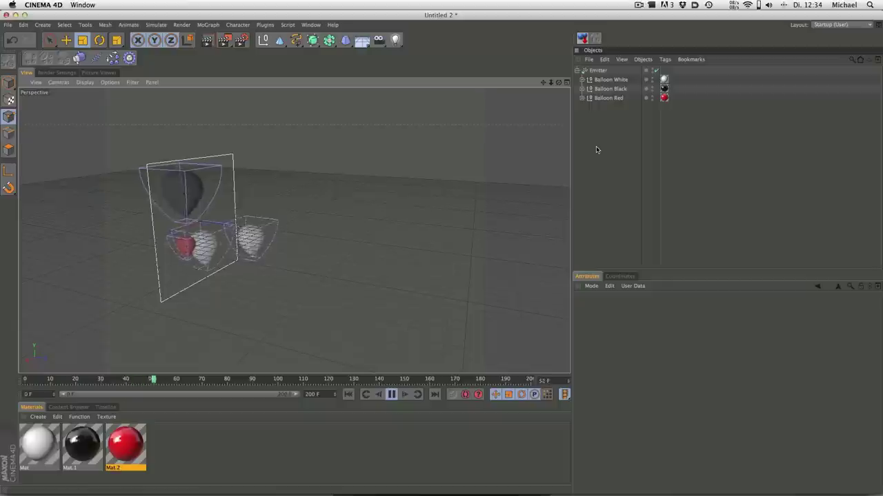
left_click(391, 394)
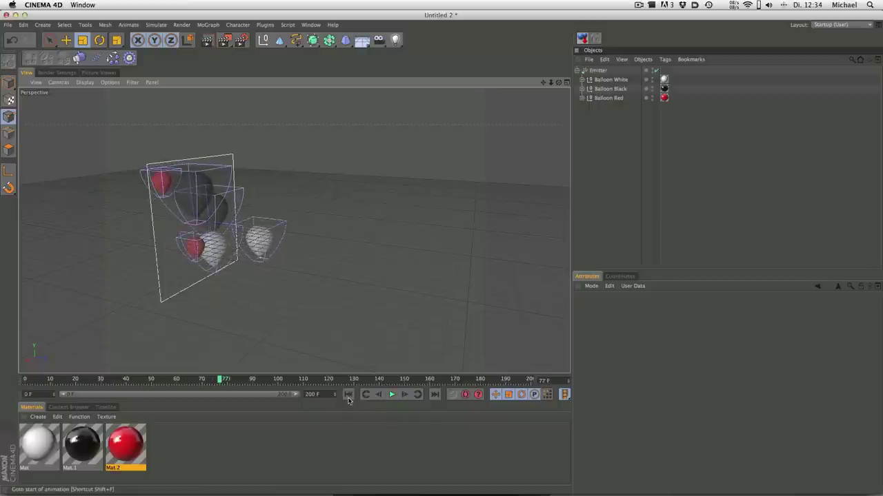
left_click(348, 394)
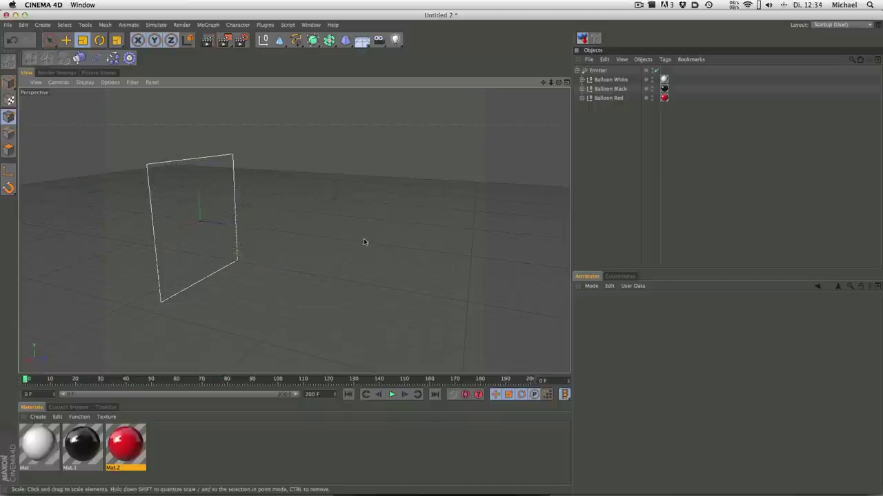
Reframe the view nearly edge-on to the emitter, replay the balloons, and rewind to frame 0.
mouse_move(368, 186)
left_mouse_down("alt")
mouse_move(326, 248)
mouse_move(391, 196)
left_mouse_up("alt")
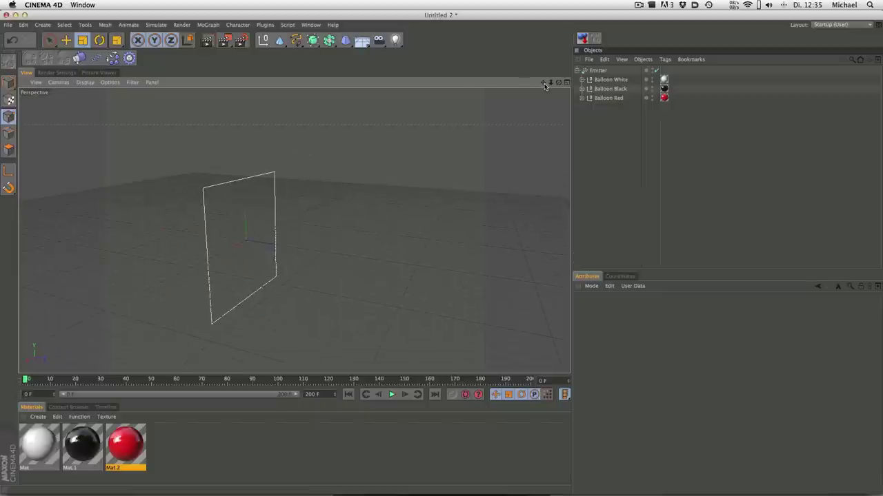
left_click_drag(544, 85, 294, 230)
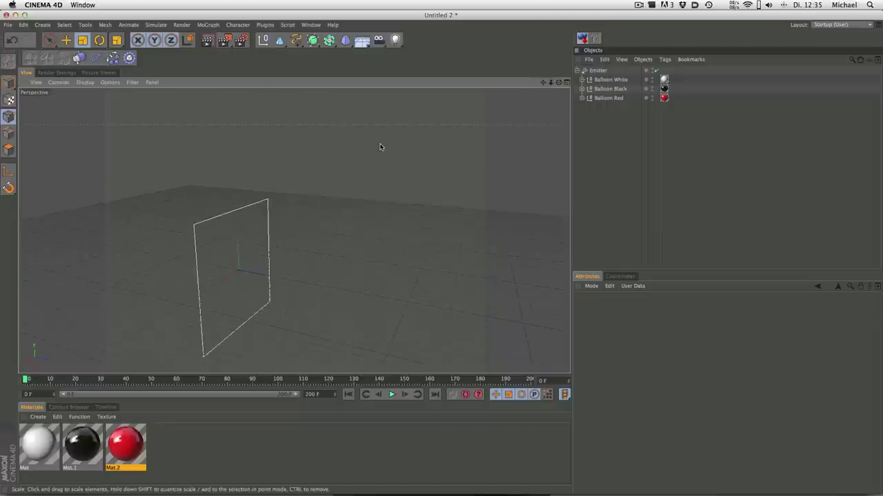
right_click_drag(375, 159, 400, 266, "alt")
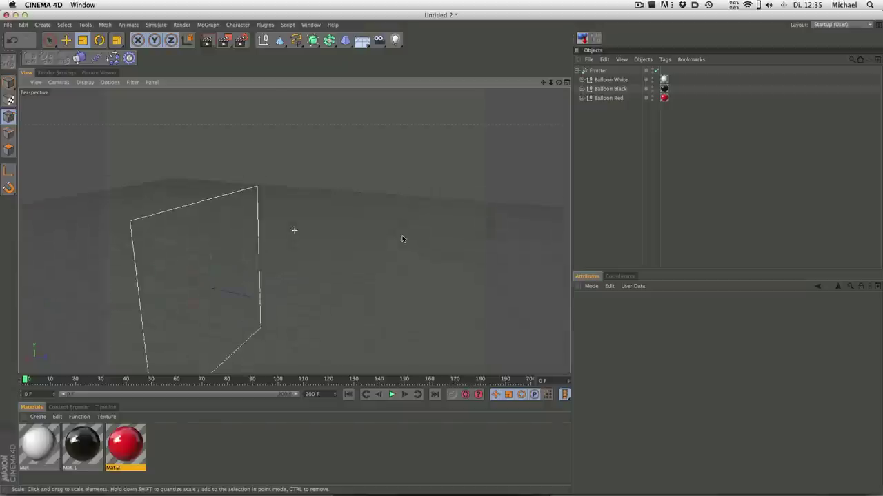
mouse_move(550, 82)
left_mouse_down()
mouse_move(531, 82)
mouse_move(550, 82)
mouse_move(541, 97)
mouse_move(244, 266)
left_mouse_up()
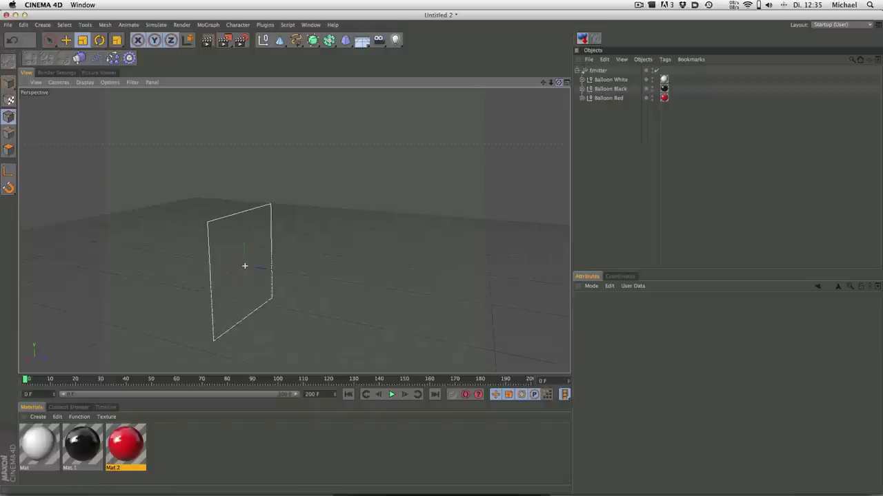
mouse_move(425, 179)
left_mouse_down()
mouse_move(455, 160)
mouse_move(389, 176)
mouse_move(440, 148)
mouse_move(440, 136)
left_mouse_up()
mouse_move(435, 183)
left_mouse_down("alt")
mouse_move(409, 199)
mouse_move(448, 140)
left_mouse_up("alt")
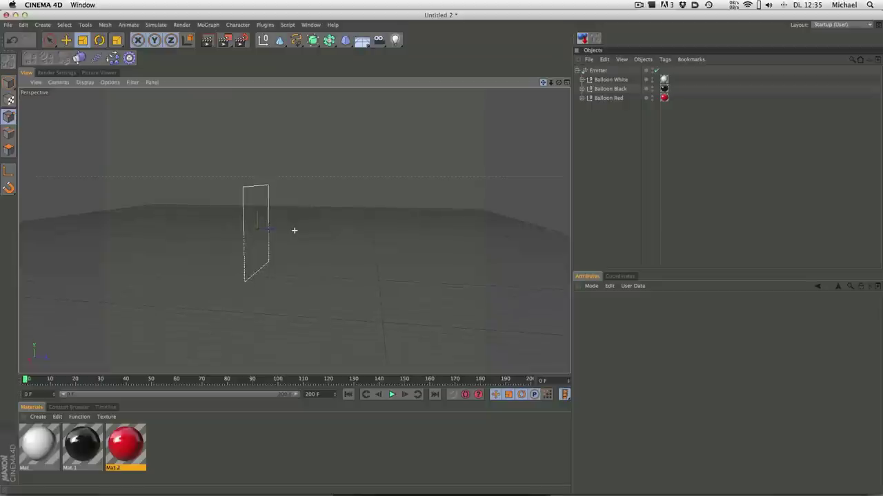
left_click(390, 393)
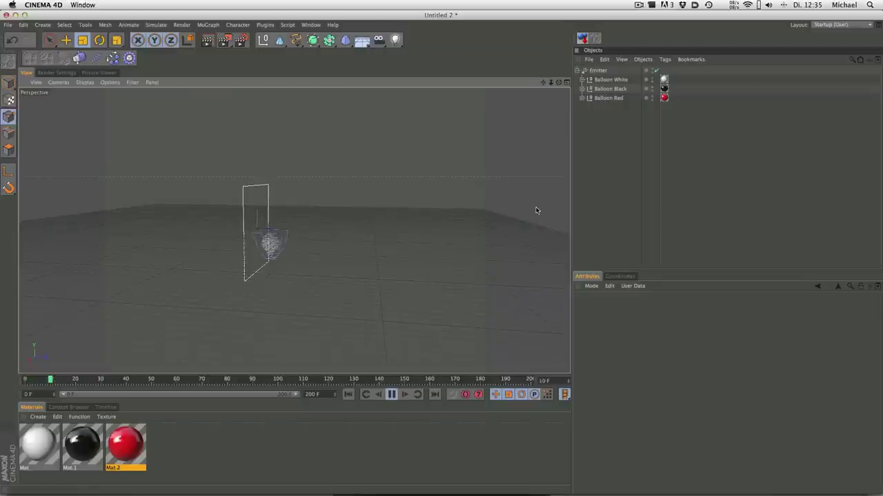
left_click(627, 178)
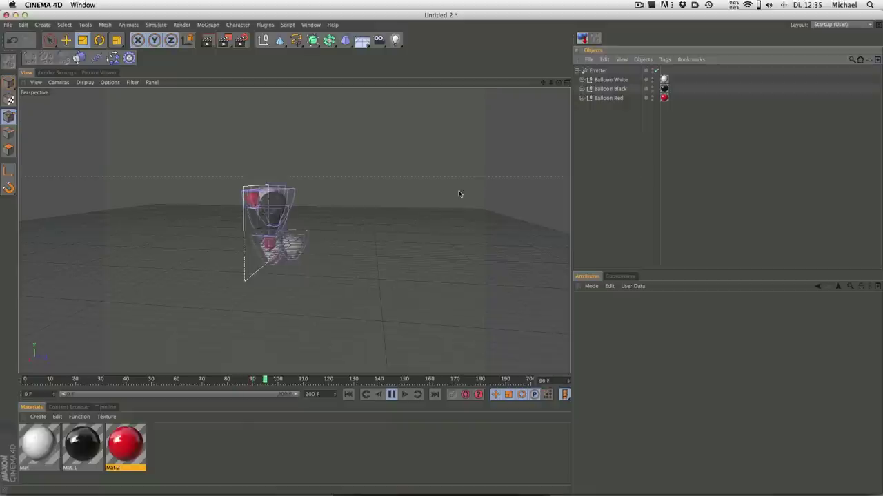
left_click(391, 395)
left_click(348, 394)
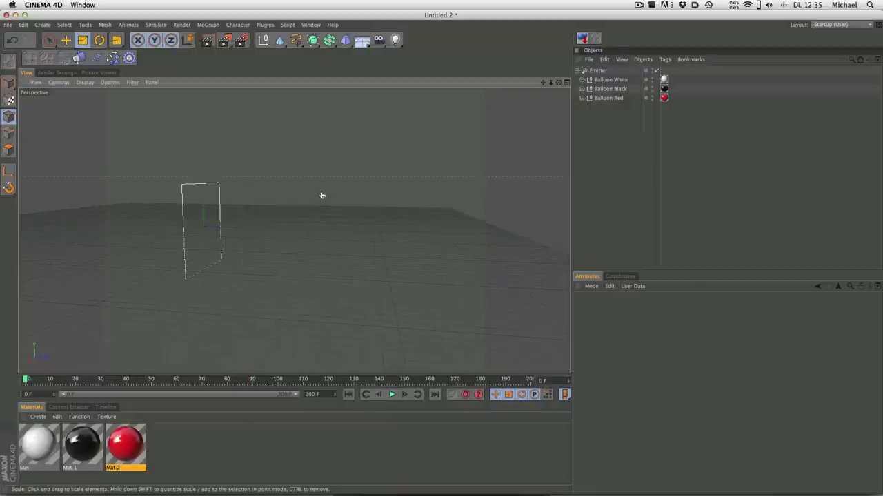
key("super+Tab")
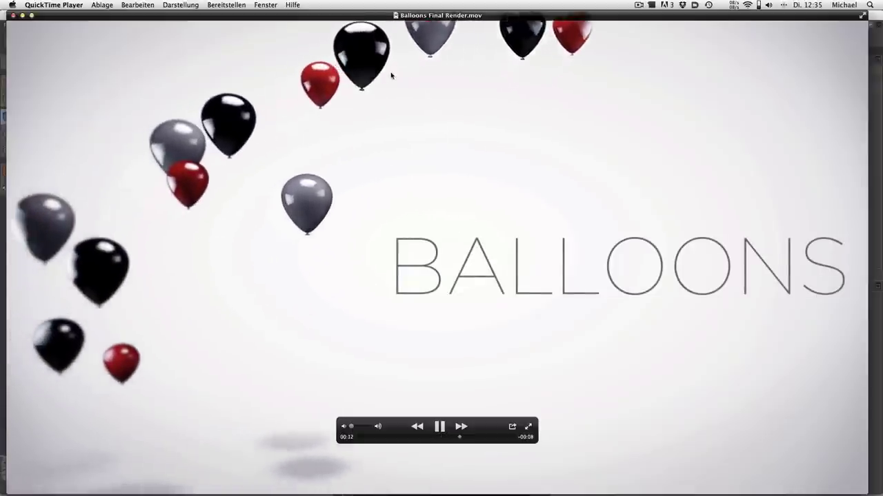
key("space")
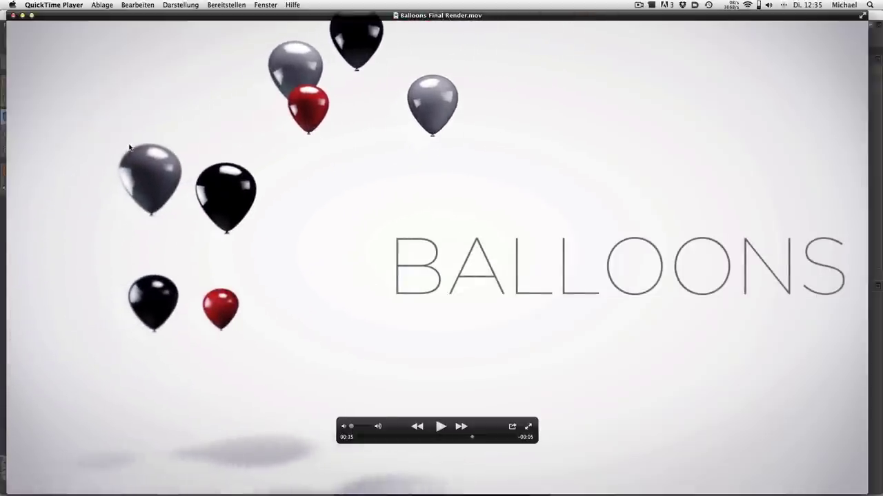
key("super+Tab")
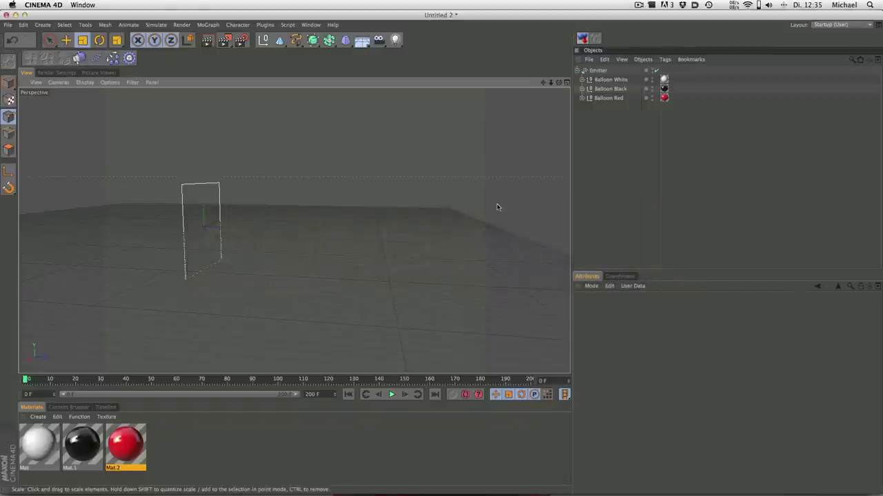
Add a Gravity modifier (250 cm acceleration) with the Emitter selected, test-play it, and rewind.
left_click(596, 72)
left_click(137, 26)
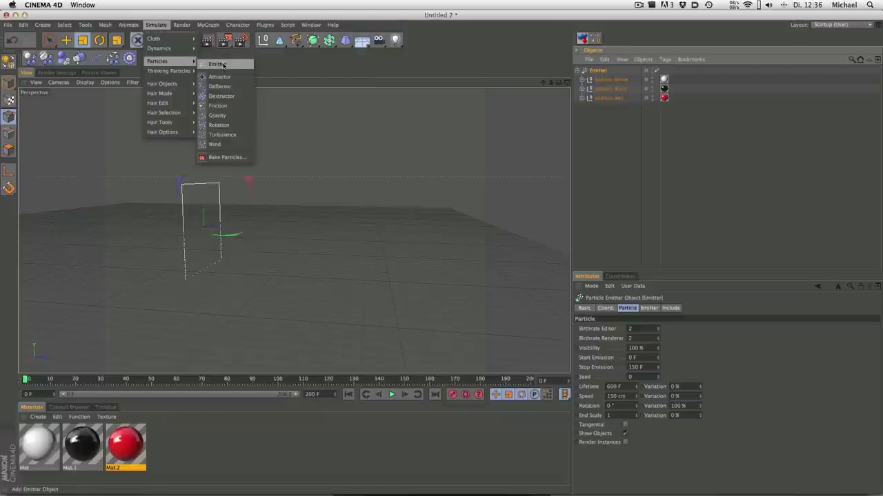
mouse_move(157, 62)
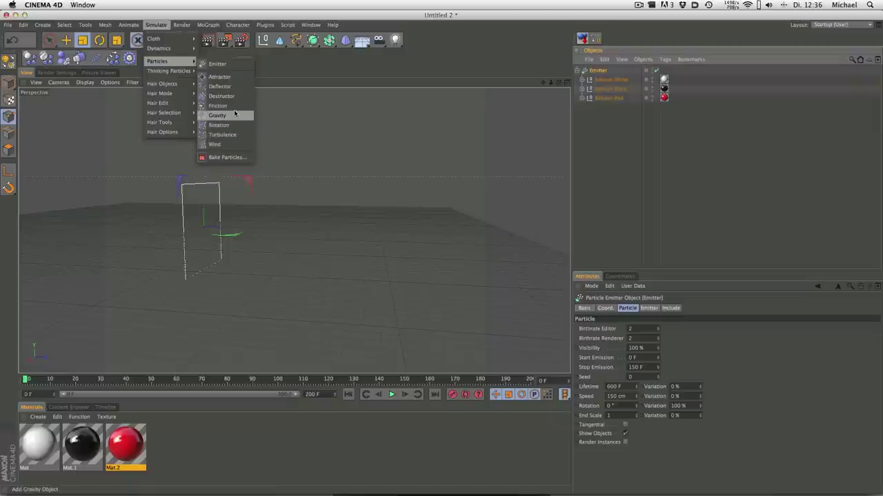
left_click(225, 120)
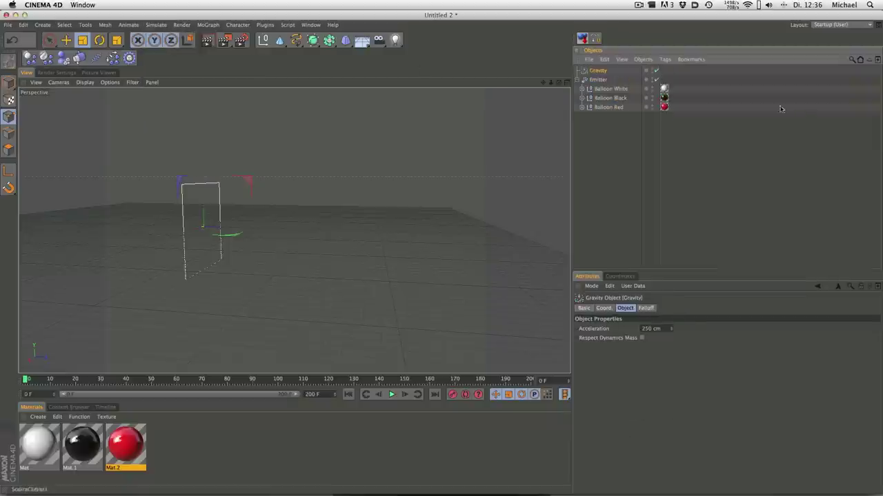
left_click(391, 394)
left_click(391, 395)
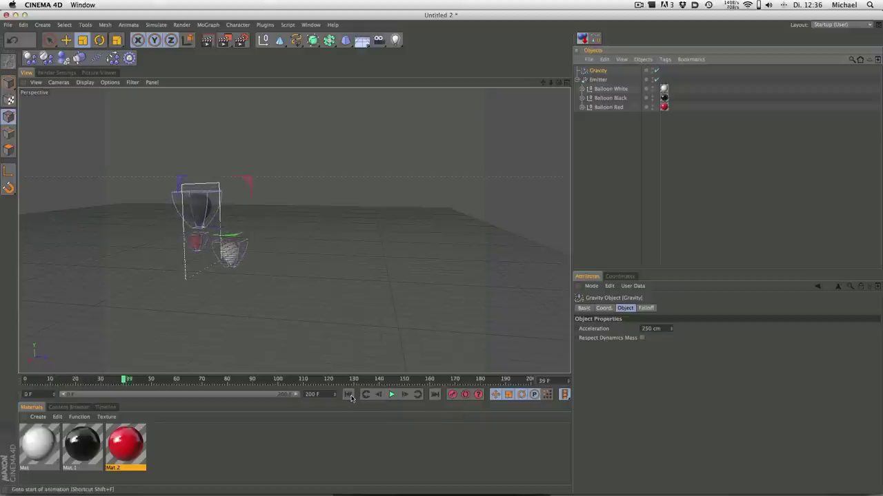
left_click(348, 395)
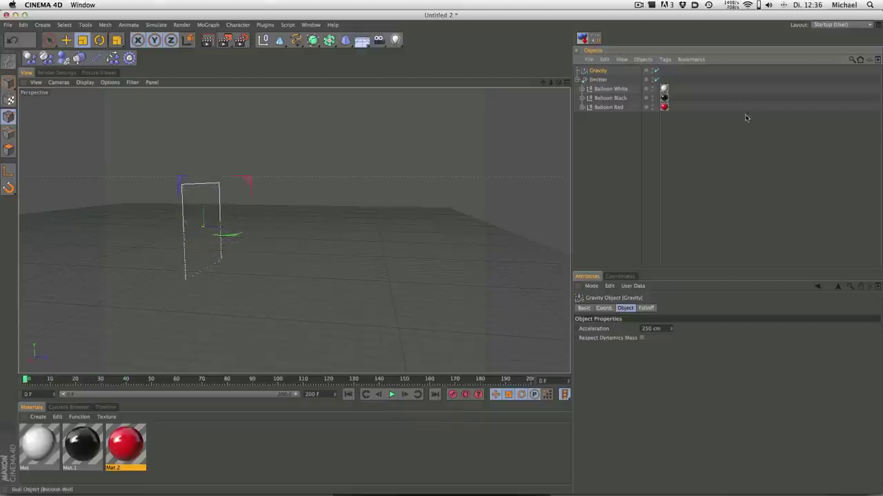
Set the Emitter's modifier mode to Include and add Gravity to its Modifiers list.
left_click(599, 80)
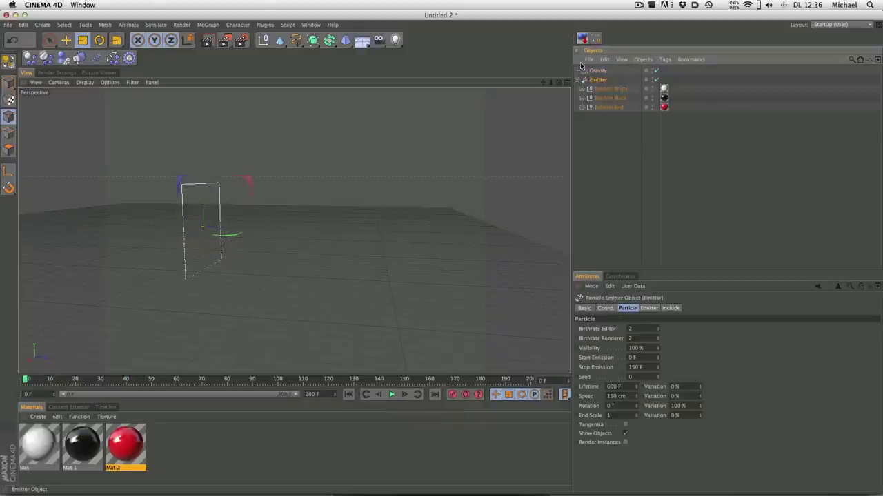
left_click(671, 308)
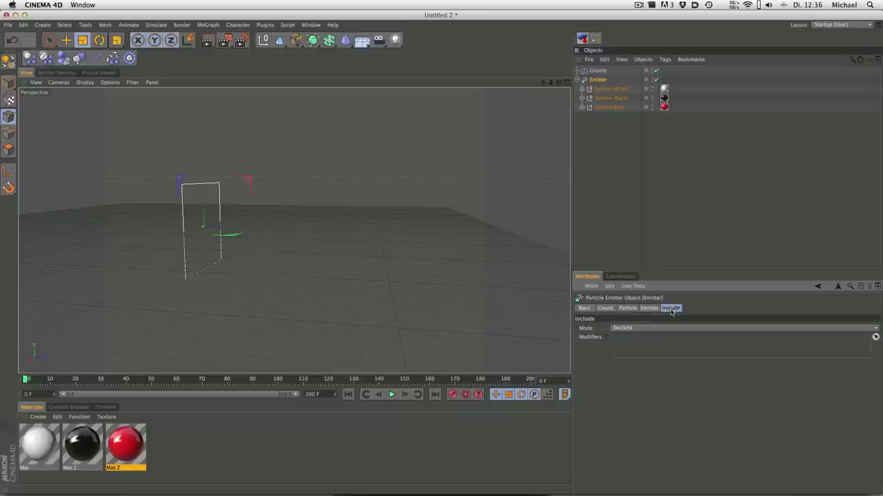
left_click(631, 329)
left_click(627, 337)
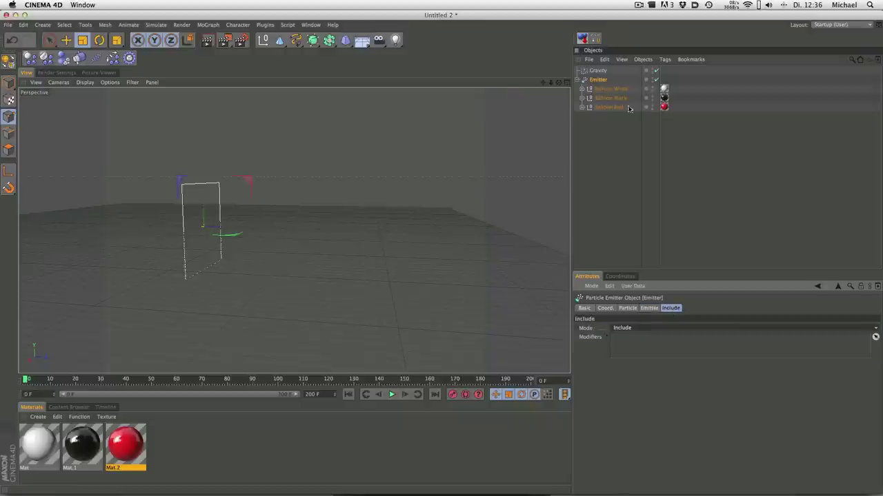
mouse_move(602, 69)
left_mouse_down()
mouse_move(669, 323)
mouse_move(651, 346)
left_mouse_up()
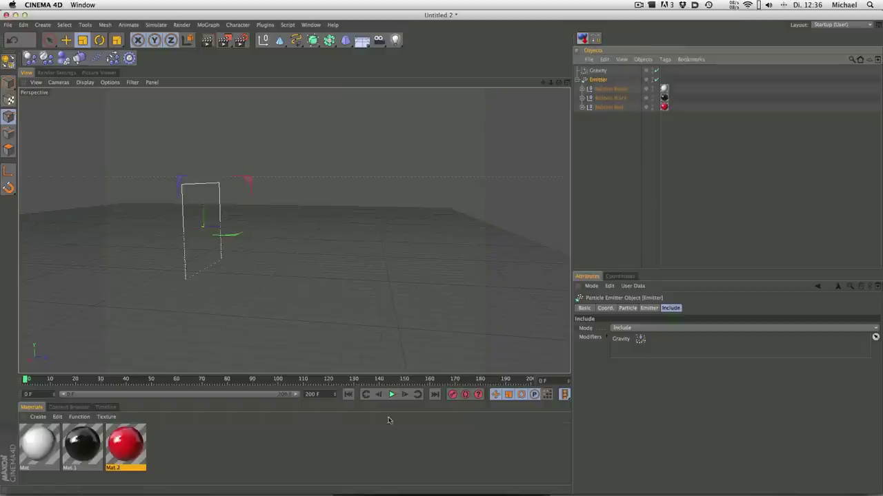
Test-play the balloons with Gravity, select the Gravity object, and rewind to frame 0.
left_click(391, 395)
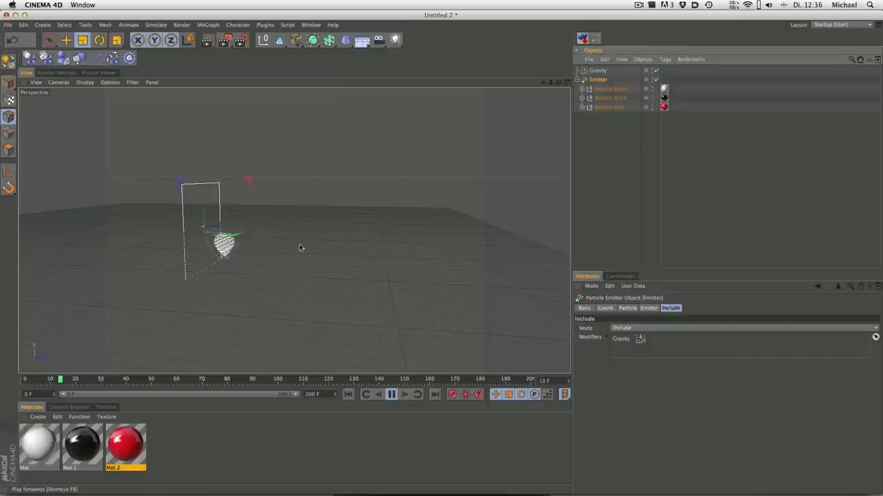
left_click(391, 394)
left_click(597, 72)
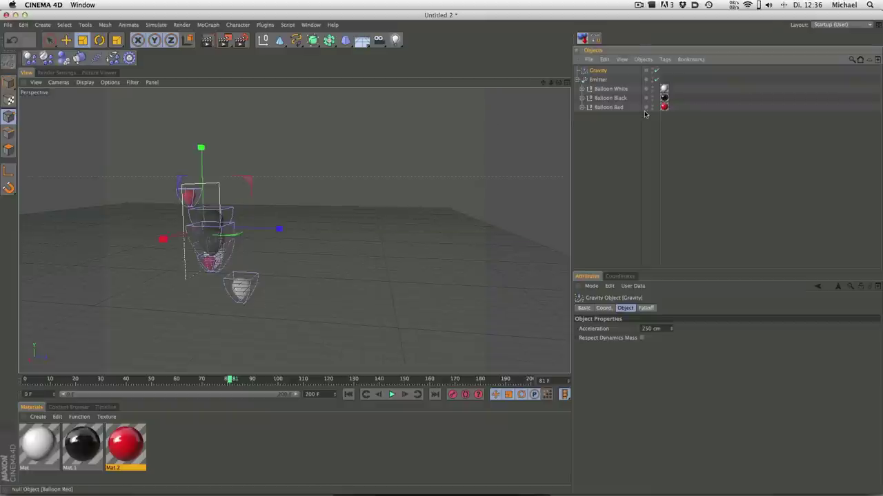
left_click(348, 394)
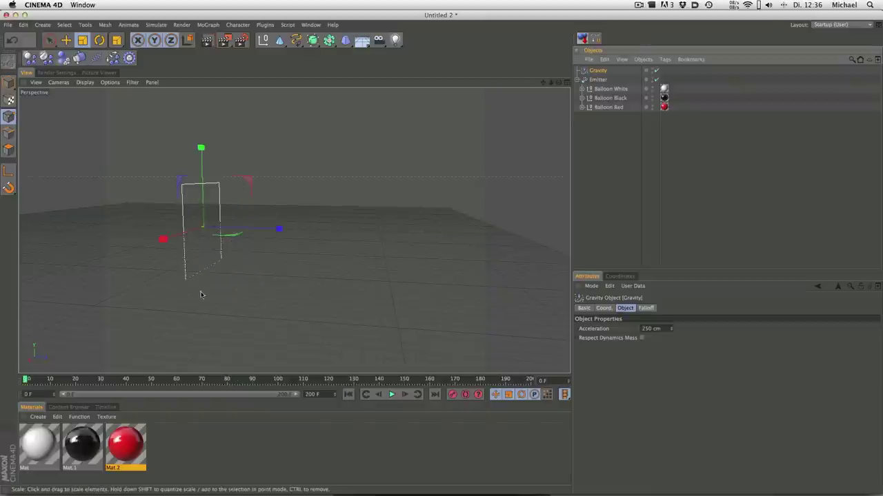
Set the Gravity acceleration to -50 cm and test the playback.
left_click(651, 329)
type("-50")
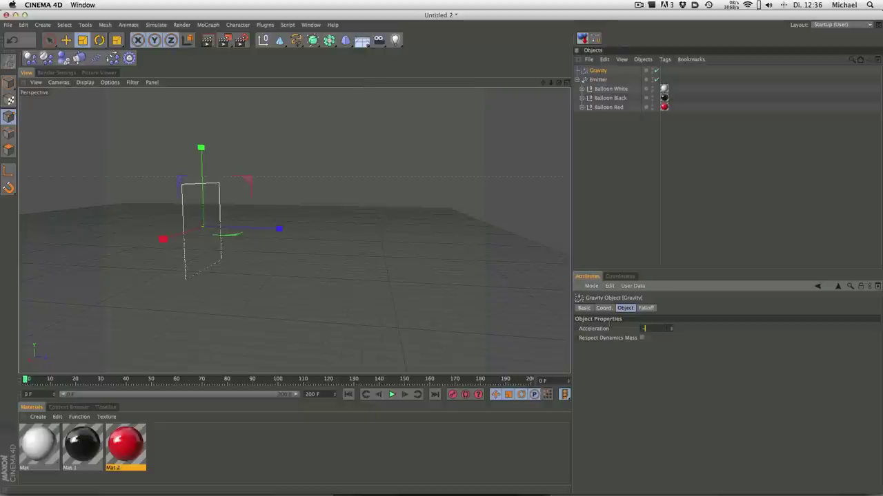
left_click(391, 394)
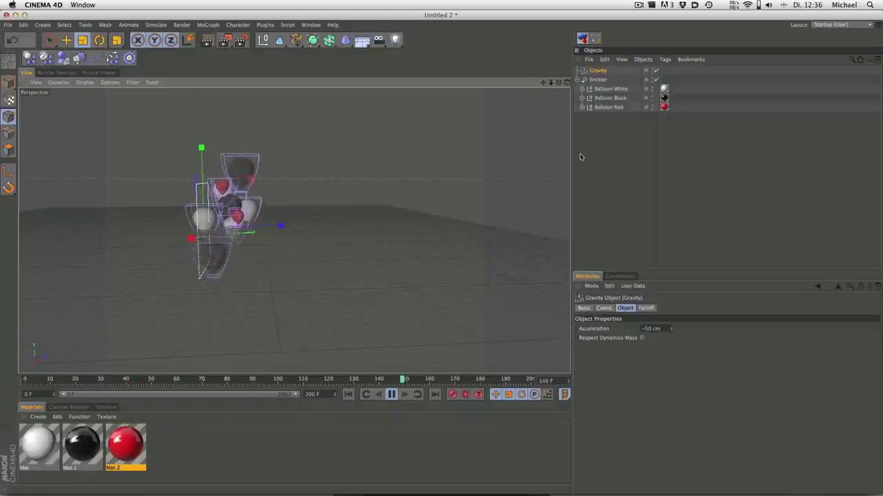
key("F7")
key("shift+f")
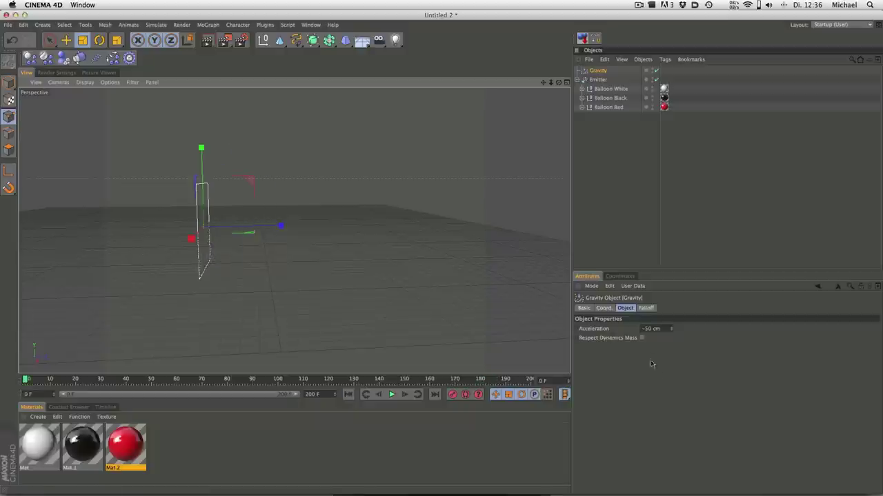
Change the Gravity acceleration to -20 cm, replay the rising balloons, and rewind to frame 0.
left_click(651, 328)
type("-20")
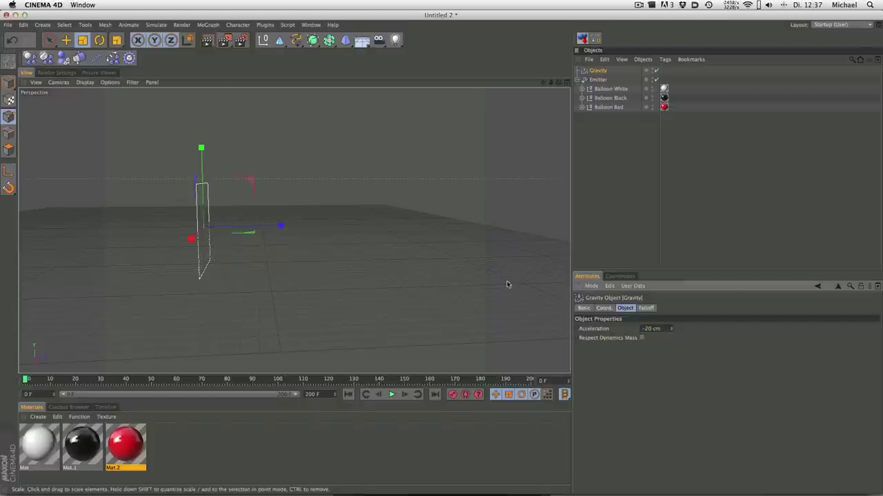
left_click(391, 394)
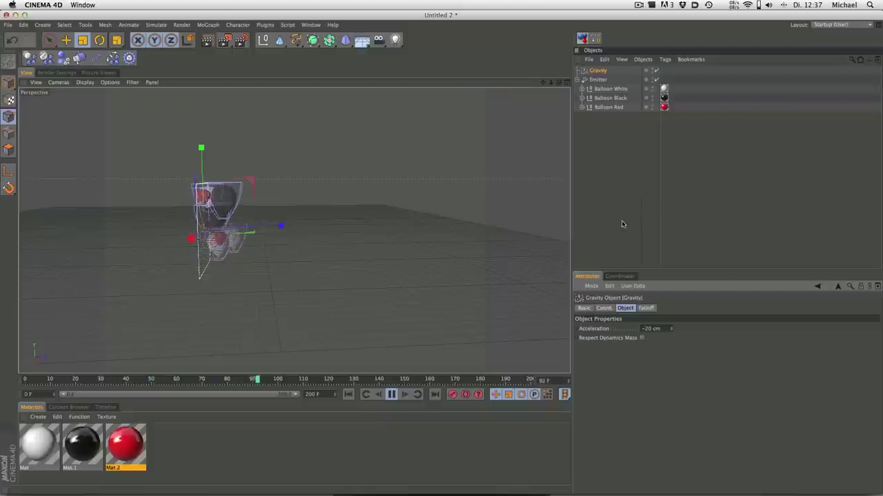
left_click(391, 395)
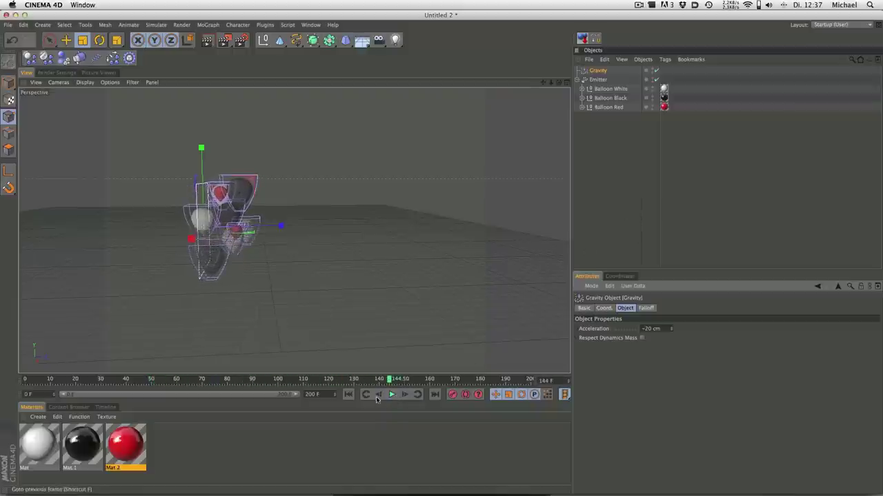
left_click(348, 394)
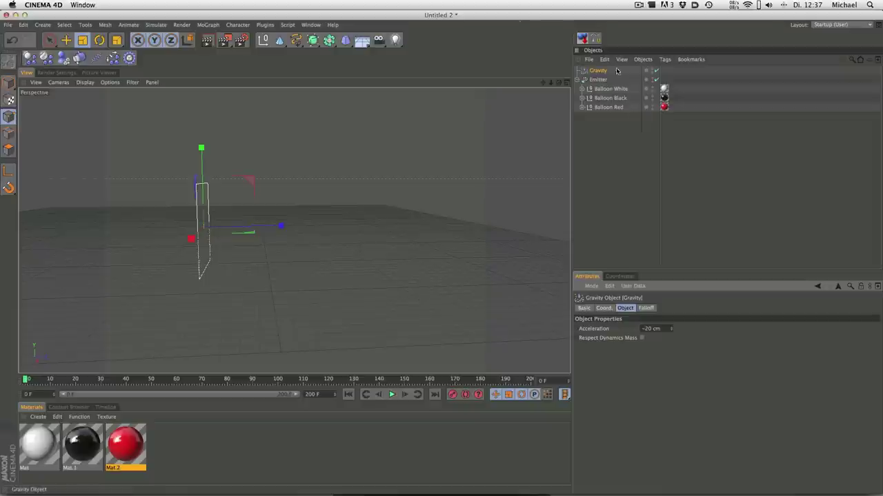
left_click(107, 25)
mouse_move(156, 25)
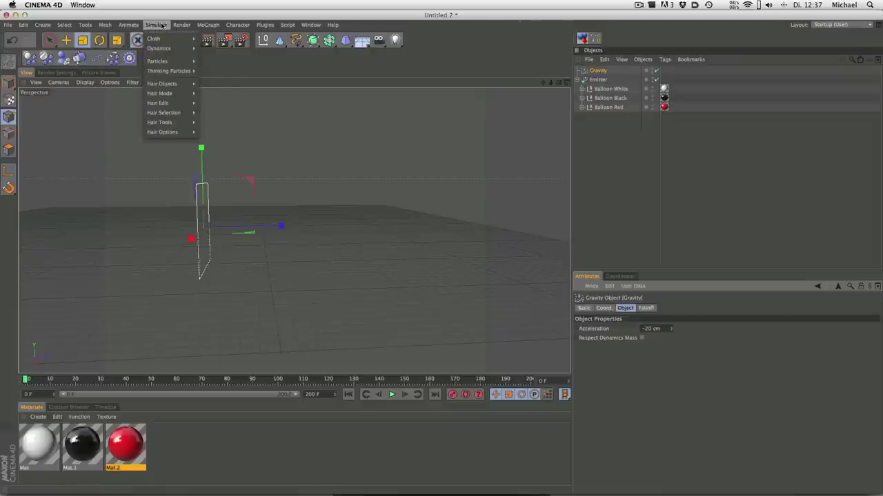
mouse_move(157, 61)
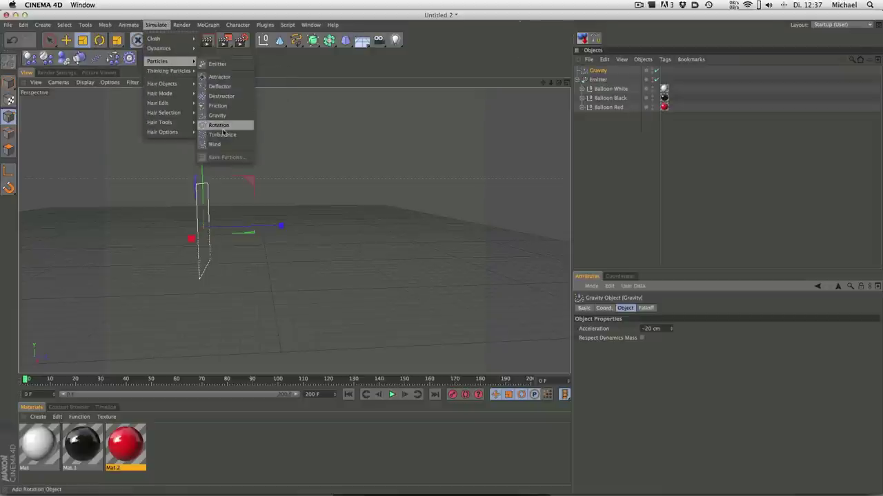
Add a Wind modifier and include it in the Emitter's Modifiers list with Gravity.
left_click(220, 145)
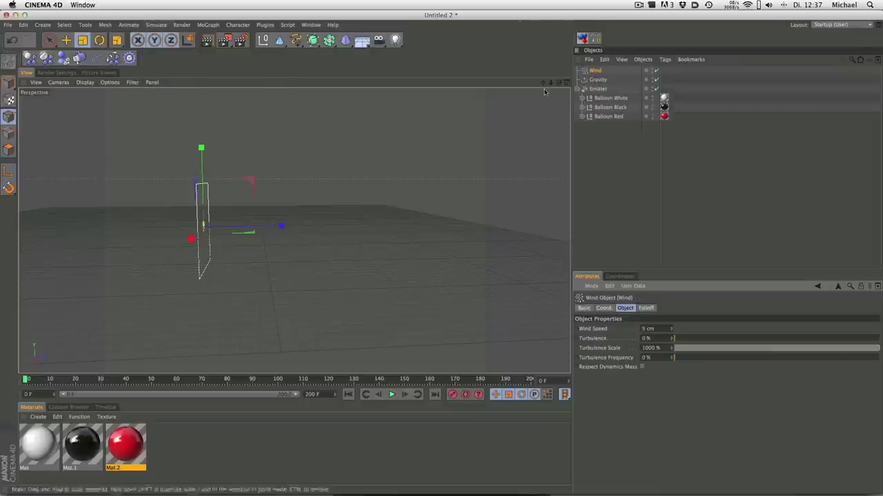
left_click(598, 89)
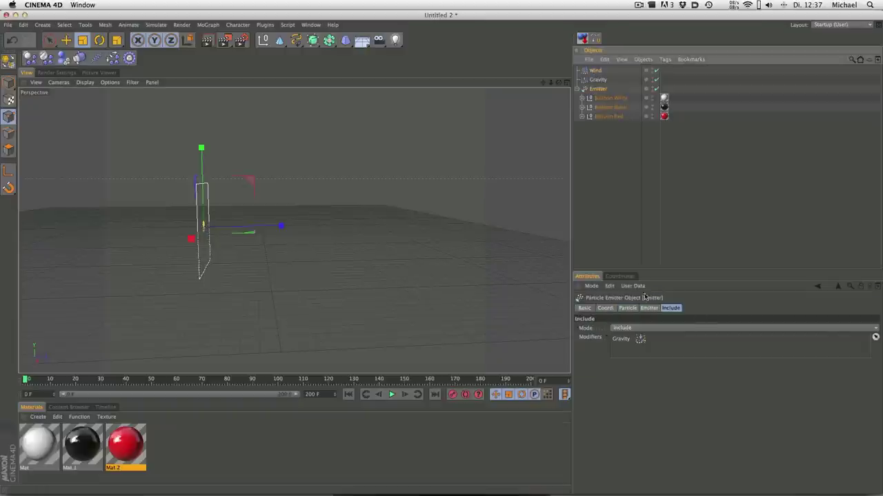
mouse_move(597, 72)
left_mouse_down()
mouse_move(641, 358)
mouse_move(622, 340)
left_mouse_up()
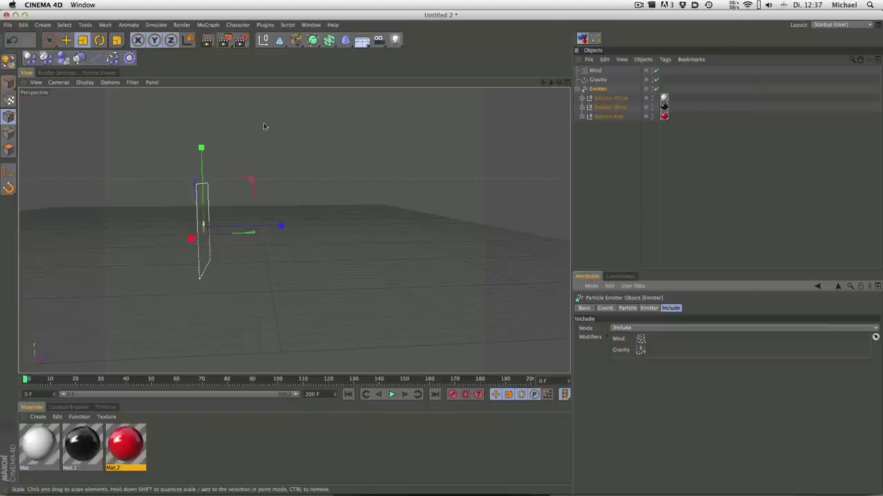
Undo the accidental resizing of the emitter and switch back to the Move tool.
mouse_move(254, 201)
left_mouse_down()
mouse_move(174, 242)
mouse_move(185, 237)
left_mouse_up()
key("ctrl+z")
left_click_drag(292, 232, 297, 265)
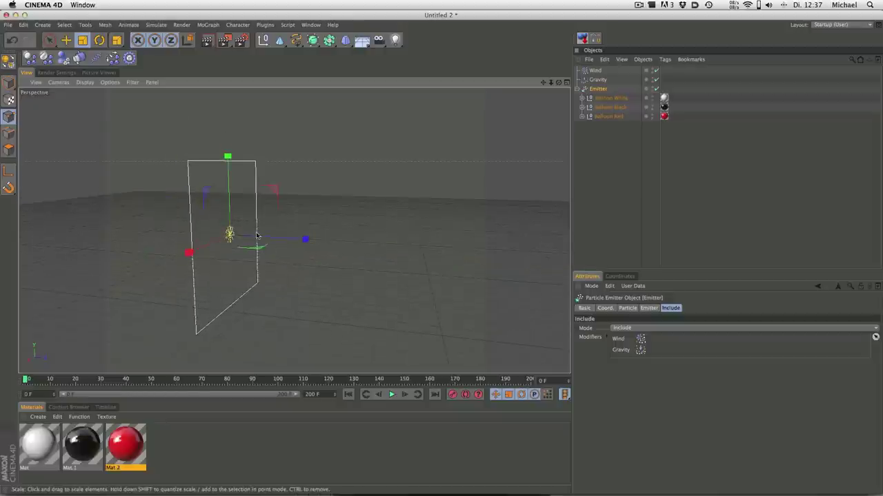
key("ctrl+z")
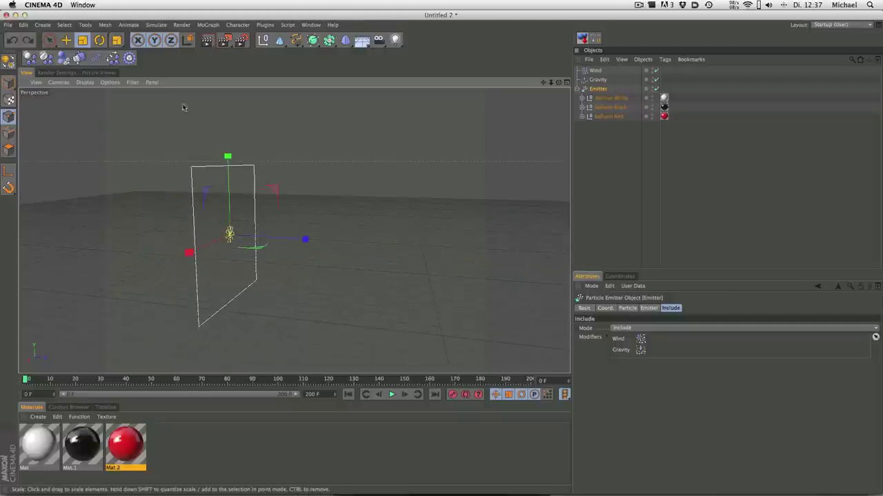
key("e")
left_click_drag(182, 107, 277, 218, "alt")
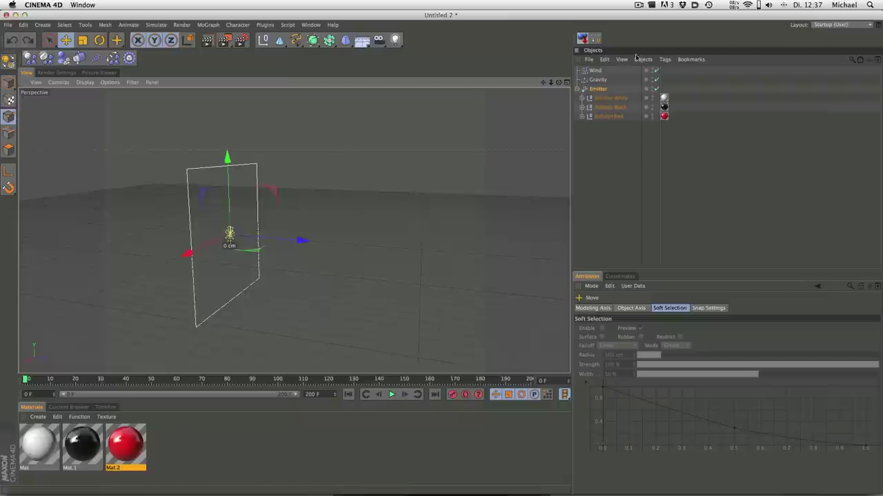
Lower the Wind object and slide it along its depth axis toward the emitter.
left_click(594, 70)
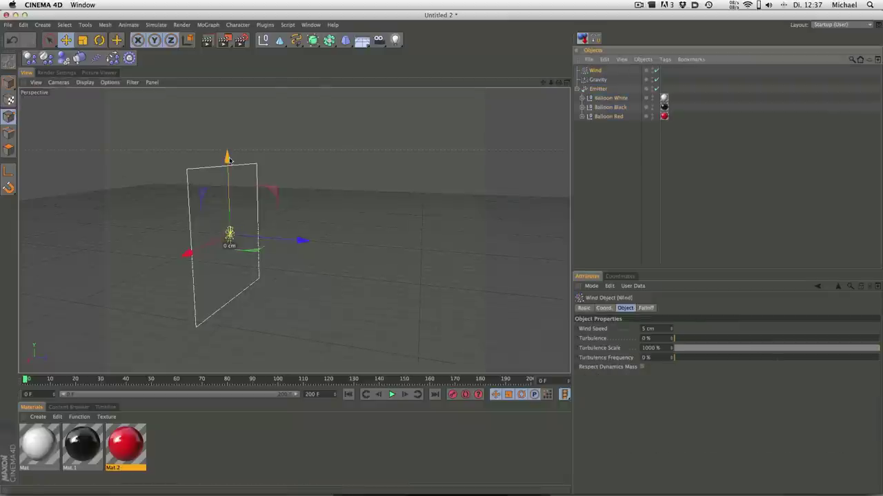
left_click_drag(230, 160, 230, 304)
scroll(274, 277, "down", 3)
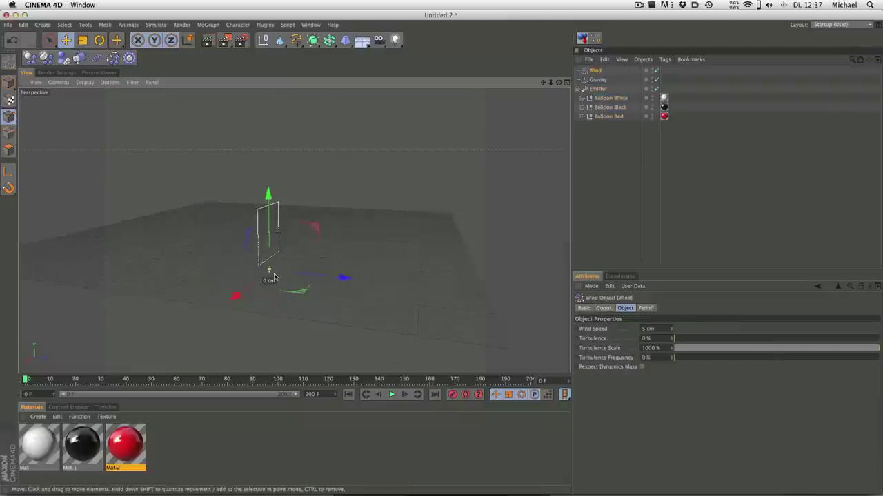
left_click_drag(273, 277, 348, 272, "alt")
mouse_move(286, 270)
left_mouse_down("alt")
mouse_move(314, 252)
mouse_move(252, 252)
mouse_move(325, 253)
mouse_move(409, 217)
mouse_move(295, 228)
mouse_move(351, 203)
mouse_move(395, 219)
mouse_move(288, 216)
mouse_move(404, 227)
left_mouse_up("alt")
mouse_move(307, 232)
left_mouse_down("alt")
mouse_move(393, 199)
mouse_move(386, 181)
left_mouse_up("alt")
Tilt the Wind object about 32° and nudge it into place near the emitter's base.
key("r")
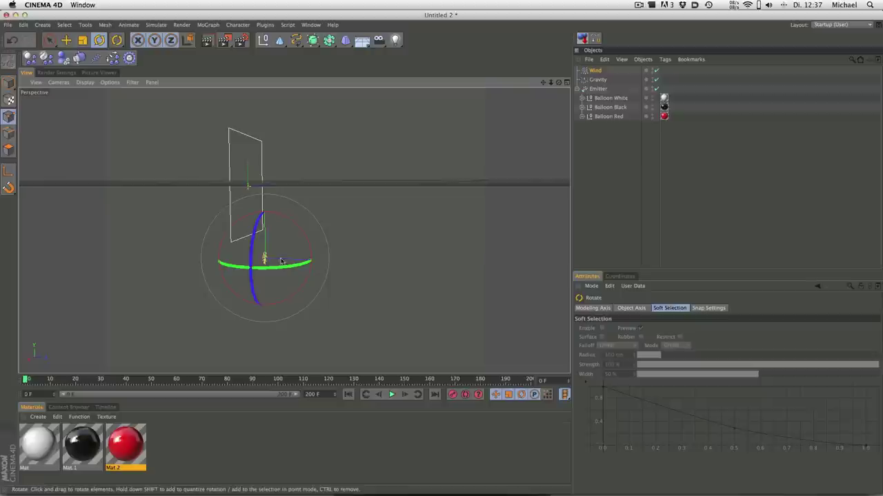
left_click_drag(246, 222, 232, 238)
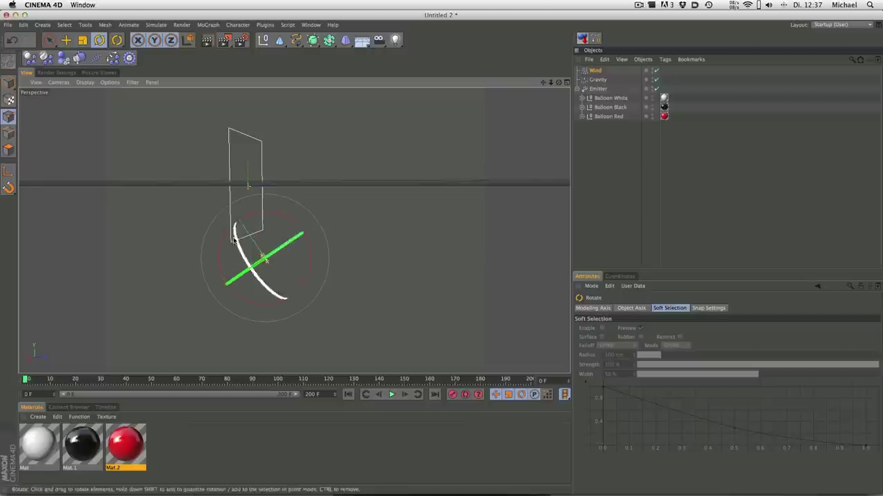
key("e")
left_click_drag(338, 253, 335, 306, "alt")
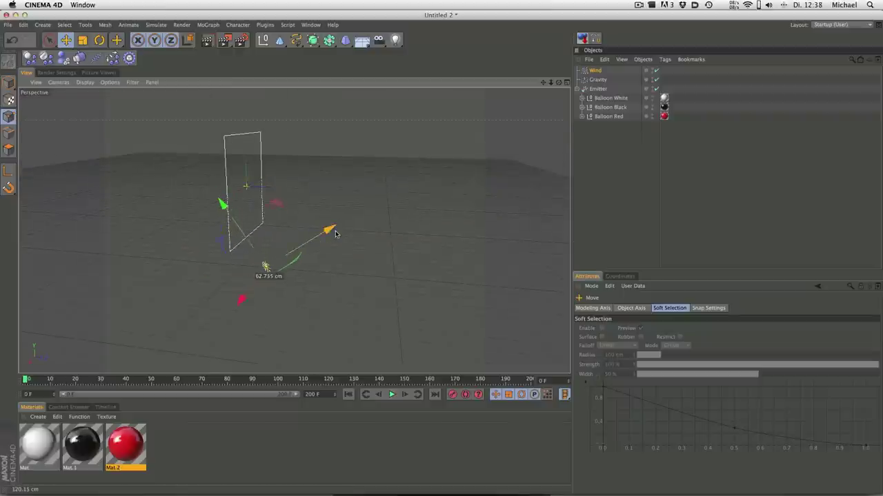
mouse_move(242, 230)
left_mouse_down()
mouse_move(343, 228)
mouse_move(357, 187)
left_mouse_up()
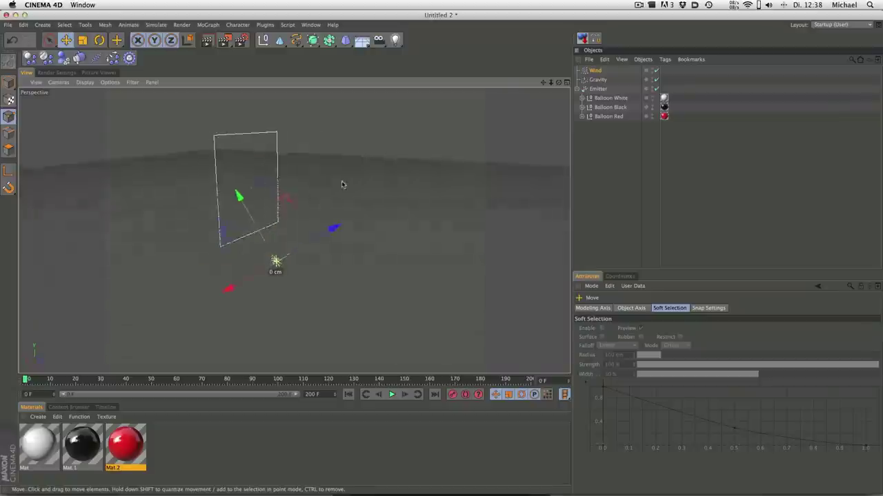
left_click_drag(249, 214, 252, 222)
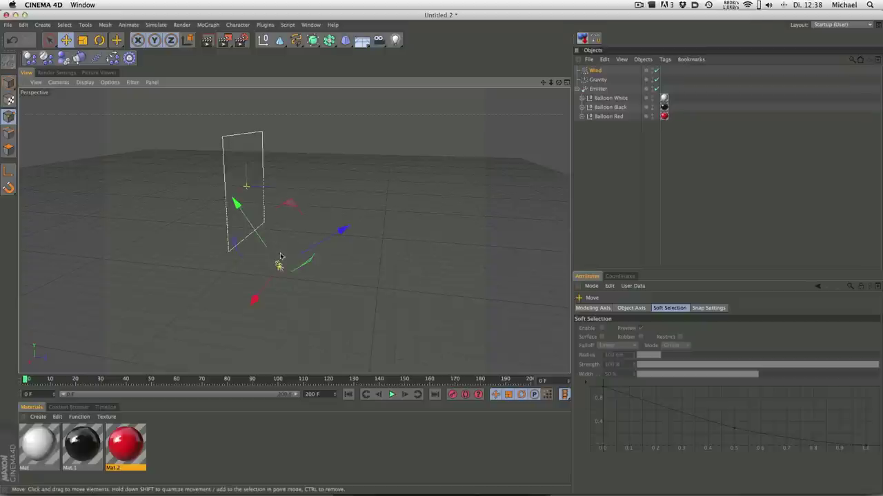
Play, stop and rewind the balloon simulation twice to preview the angled wind.
left_click(392, 394)
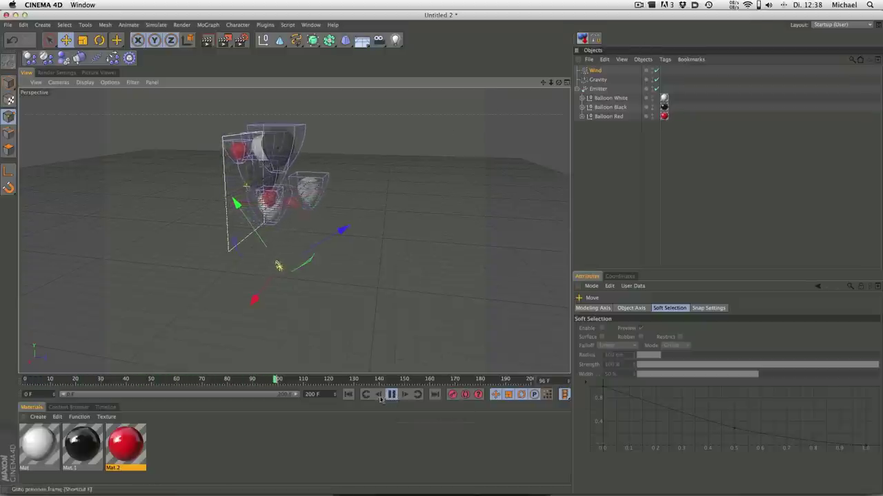
left_click(392, 395)
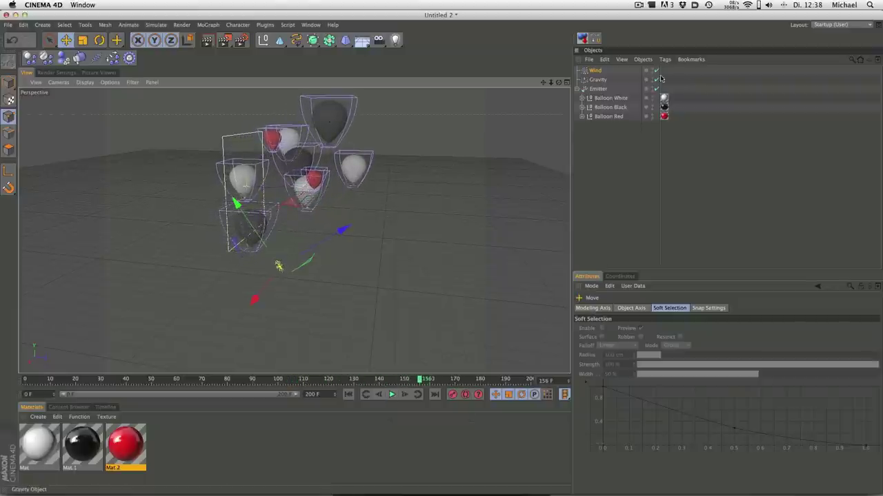
left_click(348, 396)
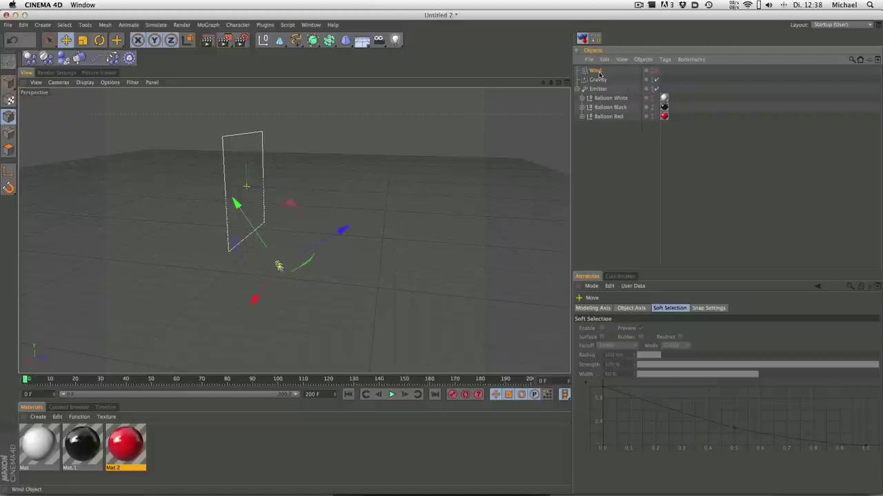
left_click(391, 394)
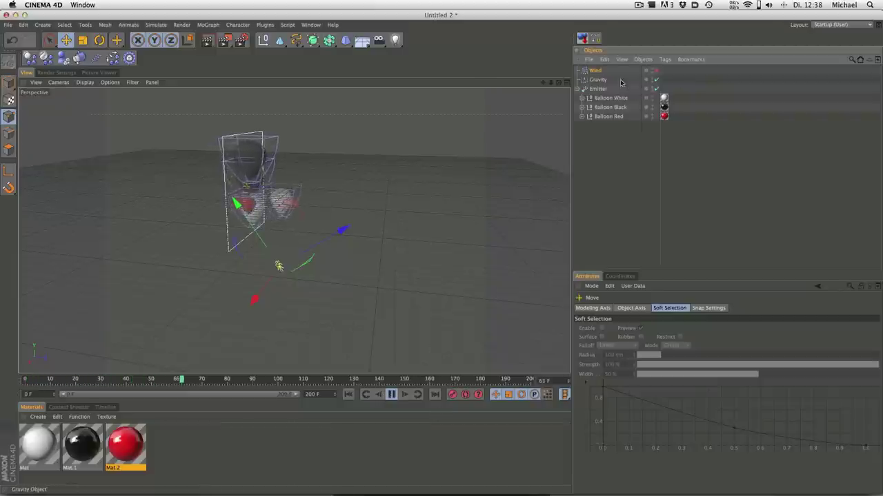
left_click(391, 394)
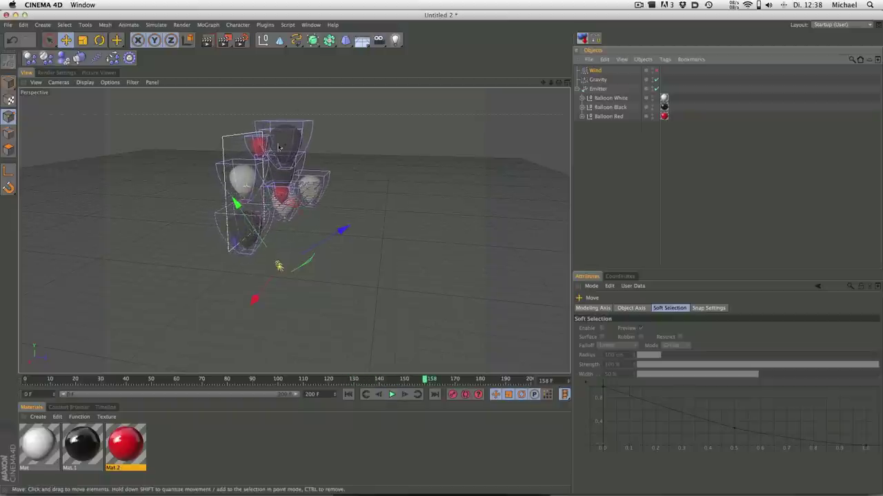
left_click(348, 394)
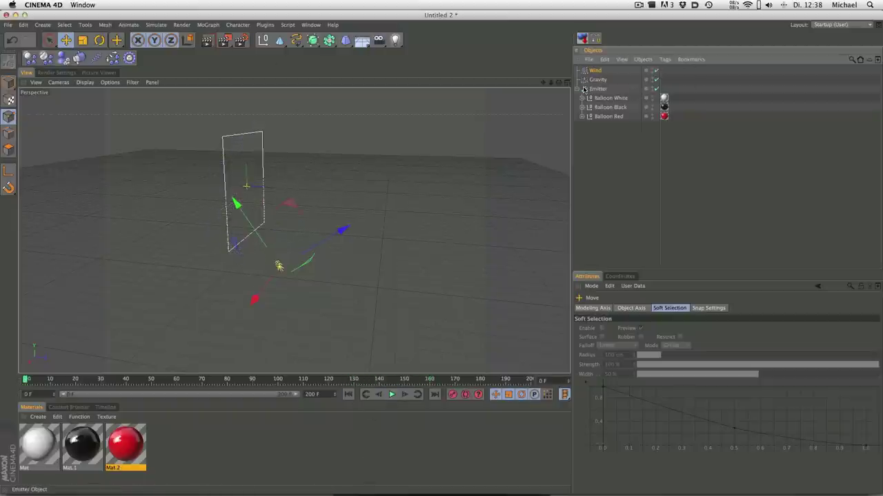
Replay the simulation once more, return to frame 0, and select Wind to show its settings.
left_click(390, 394)
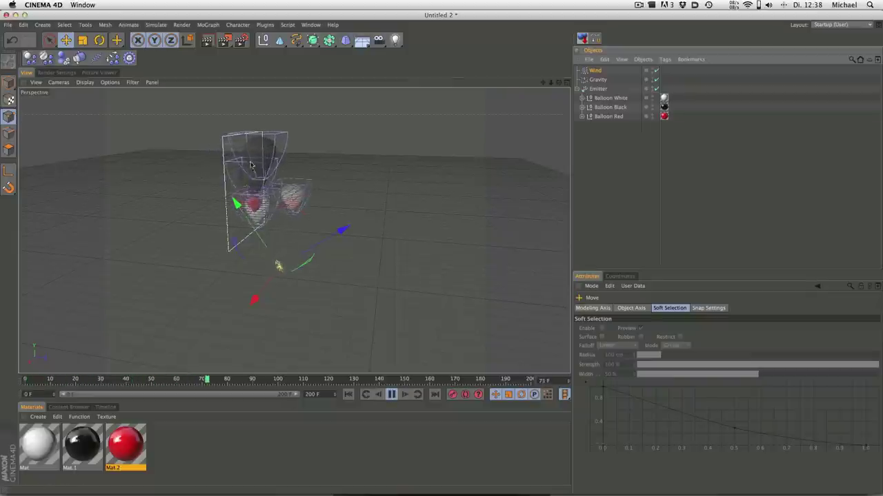
left_click(390, 394)
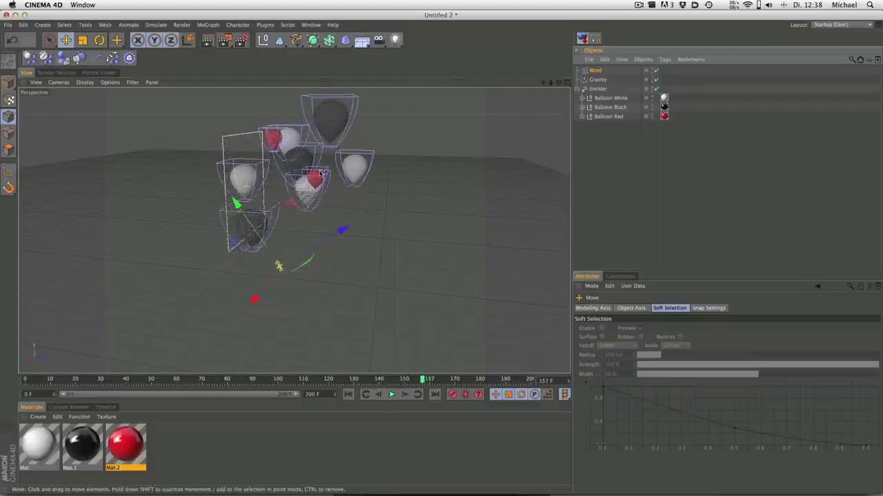
key("shift+f")
left_click(595, 70)
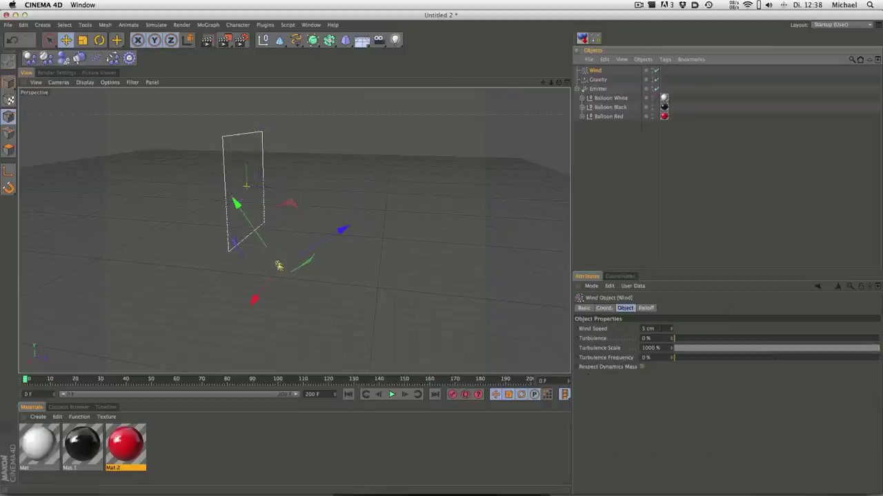
Set the Wind speed to 6 cm and the turbulence to 8 %.
left_click(652, 328)
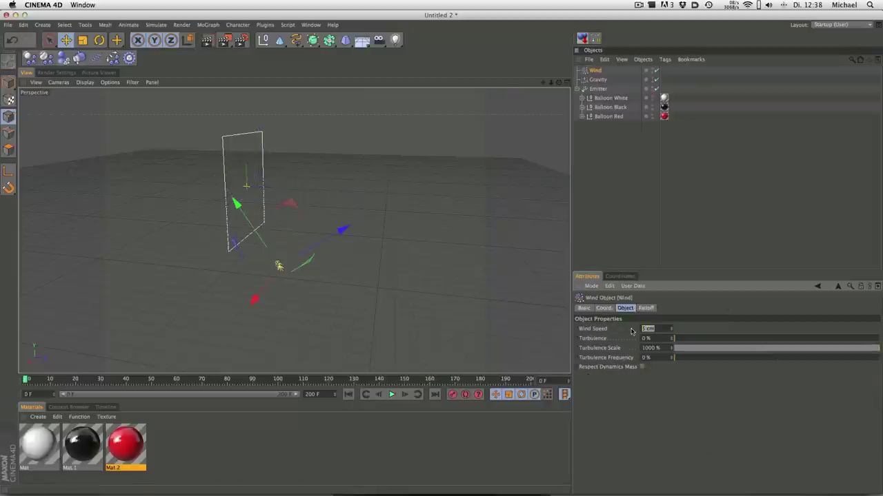
type("6")
key("Return")
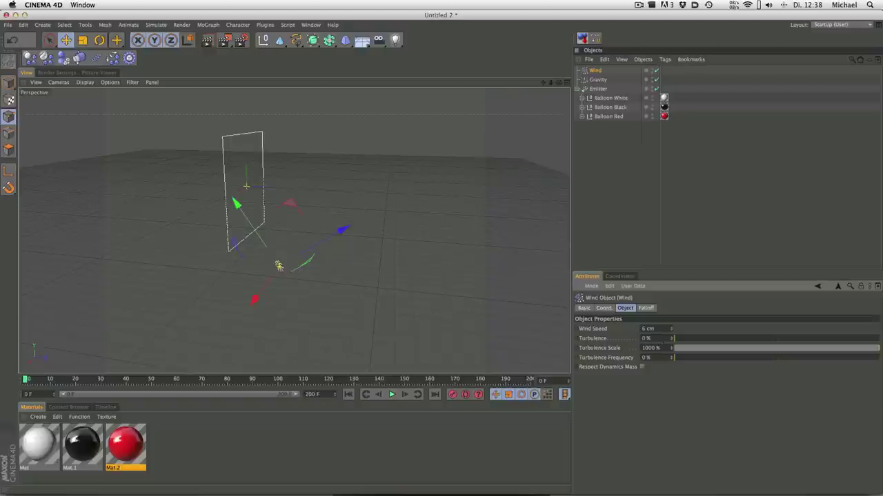
left_click_drag(675, 341, 703, 342)
key("Return")
Play the simulation to frame 193 and orbit around the drifting balloons.
left_click(392, 395)
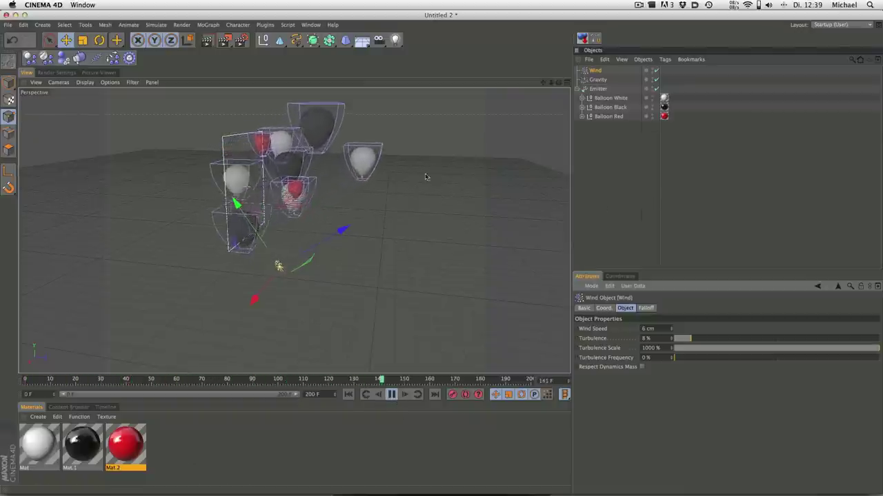
left_click(392, 395)
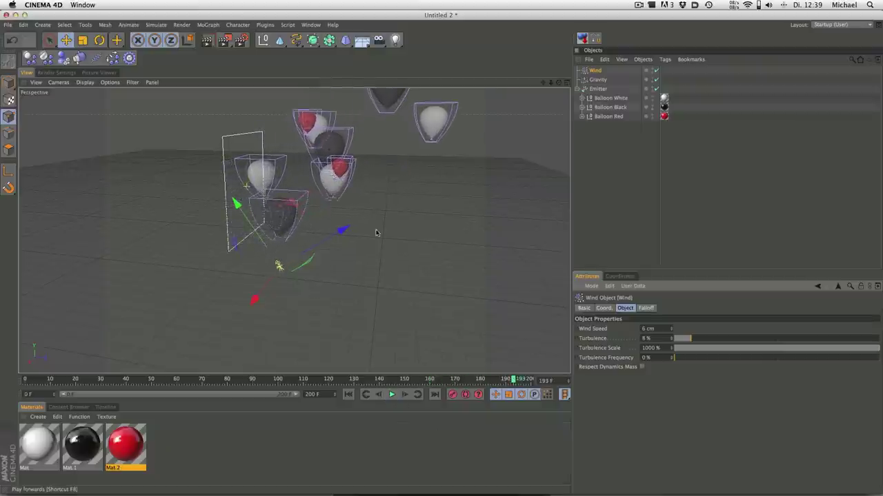
left_click_drag(398, 197, 391, 211, "alt")
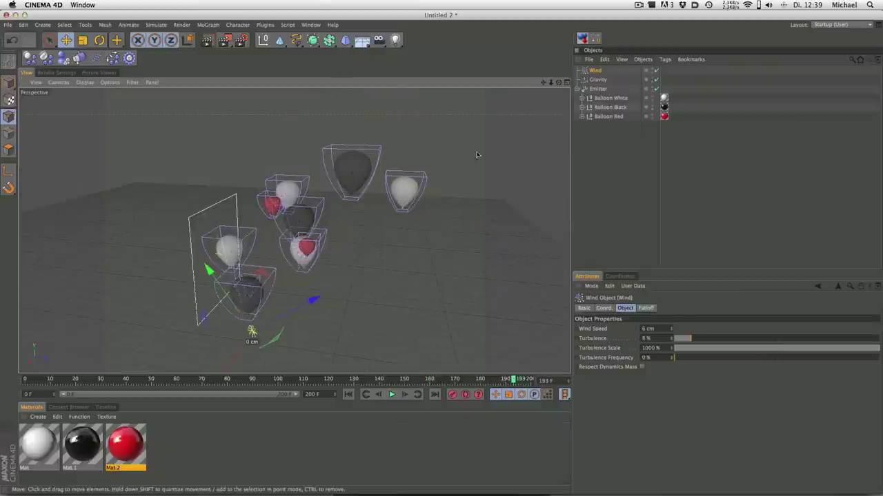
left_click(517, 198)
mouse_move(518, 197)
left_mouse_down("alt")
mouse_move(375, 209)
mouse_move(424, 196)
left_mouse_up("alt")
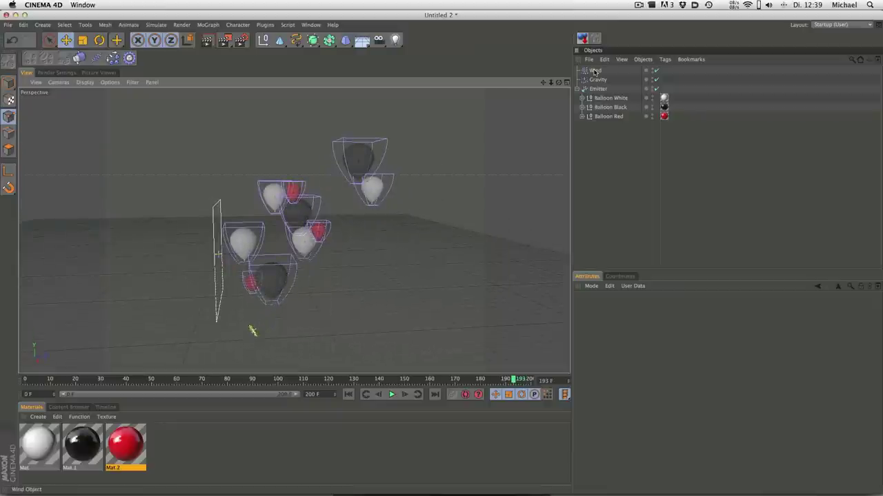
Rewind to frame 0 and set the Emitter's particle speed to 300 cm.
left_click(348, 395)
left_click(598, 89)
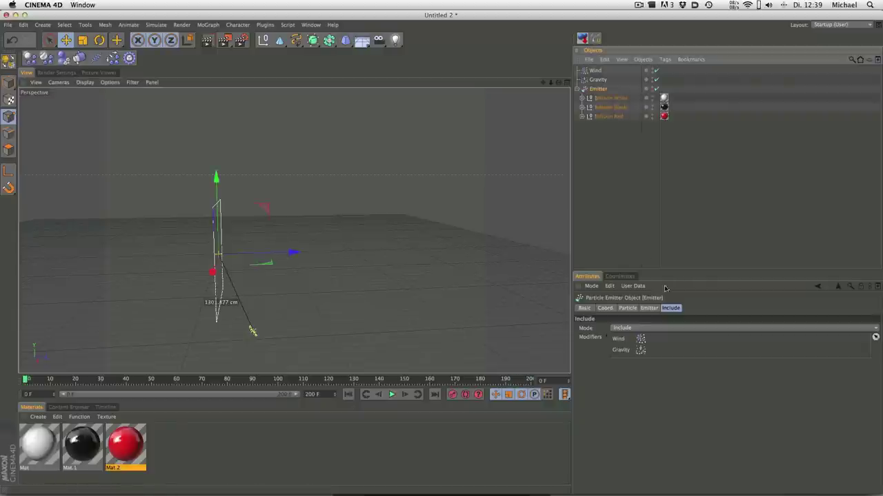
left_click(627, 308)
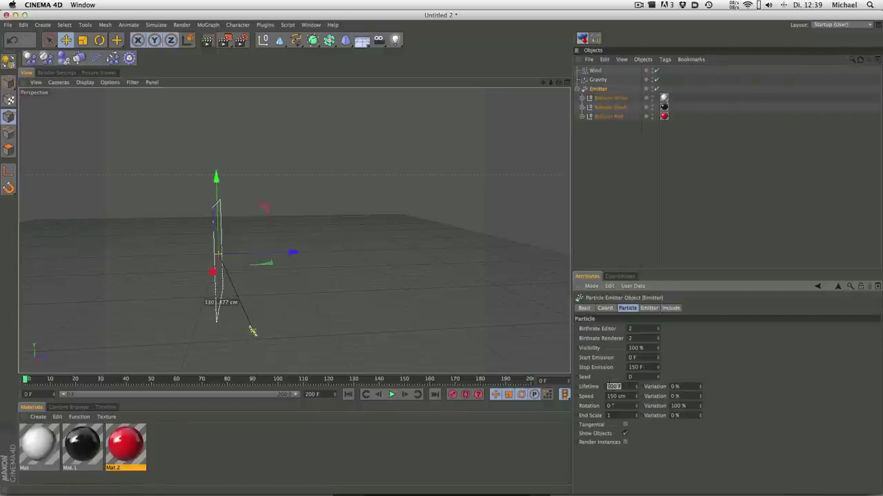
left_click(616, 397)
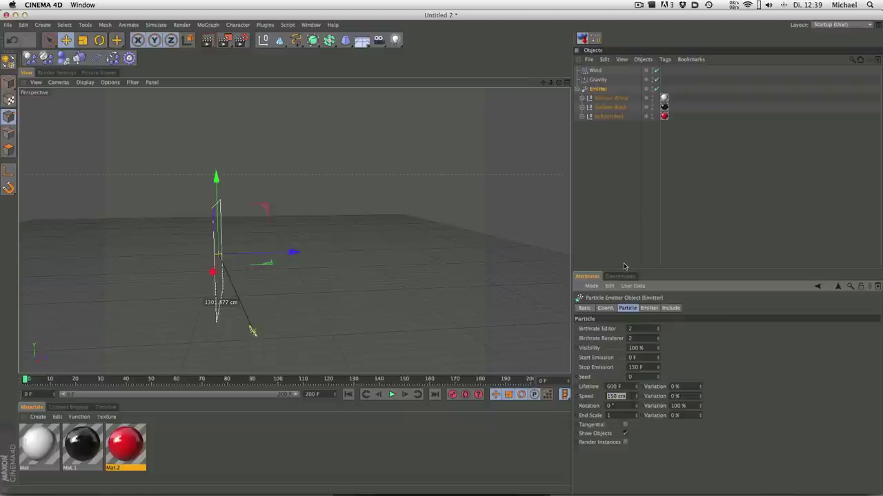
type("300")
key("Return")
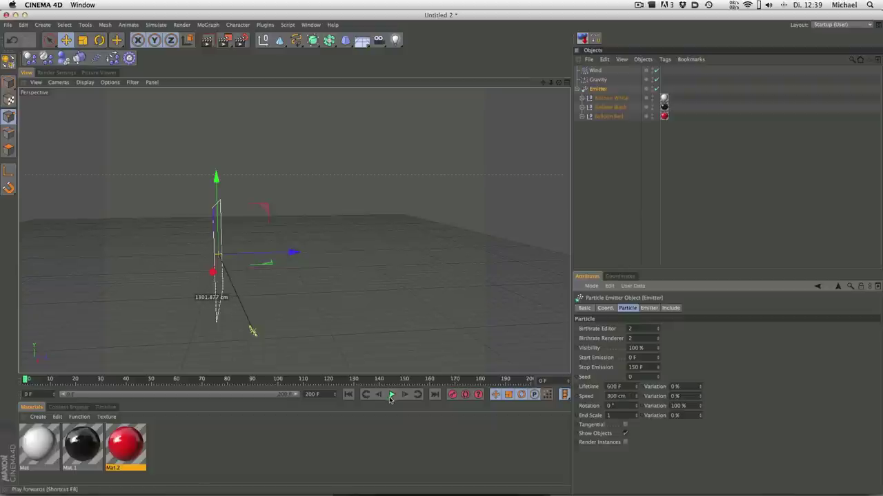
Preview the faster balloons, then rewind and reselect the Emitter.
left_click(391, 395)
left_click(636, 210)
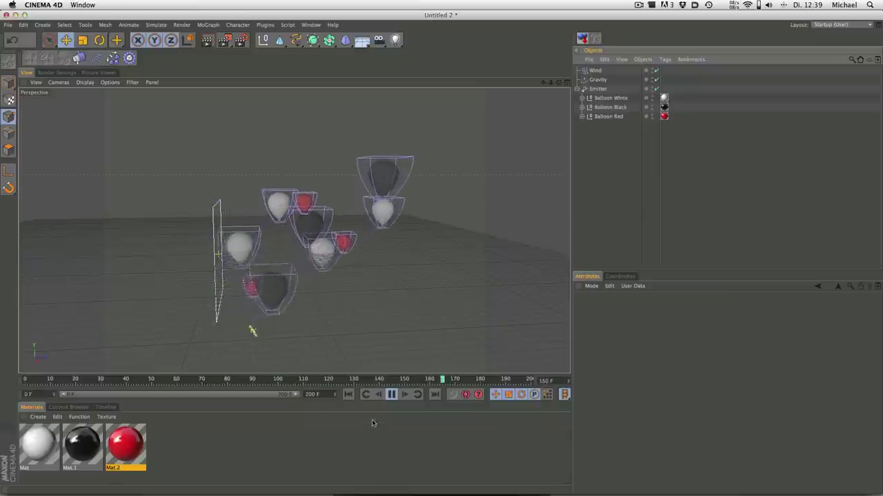
left_click(392, 395)
left_click(348, 394)
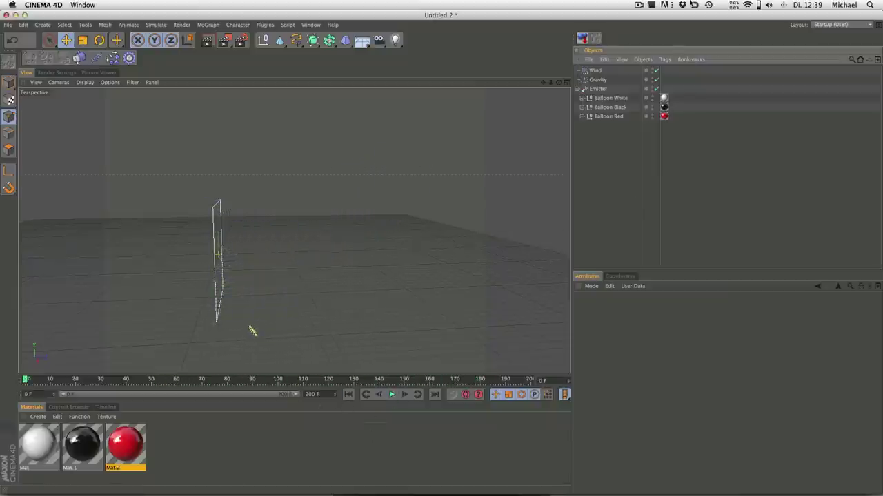
left_click(597, 88)
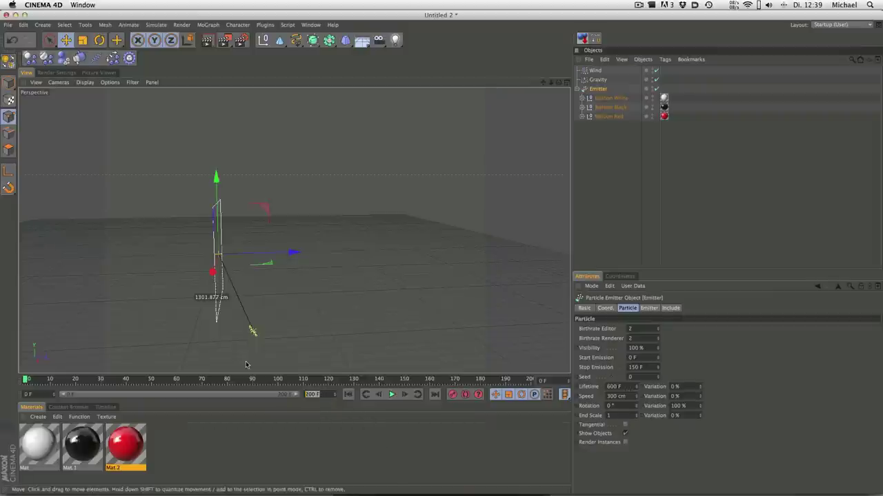
type("600")
Set the timeline's maximum frame to 600 and deselect all objects.
key("Return")
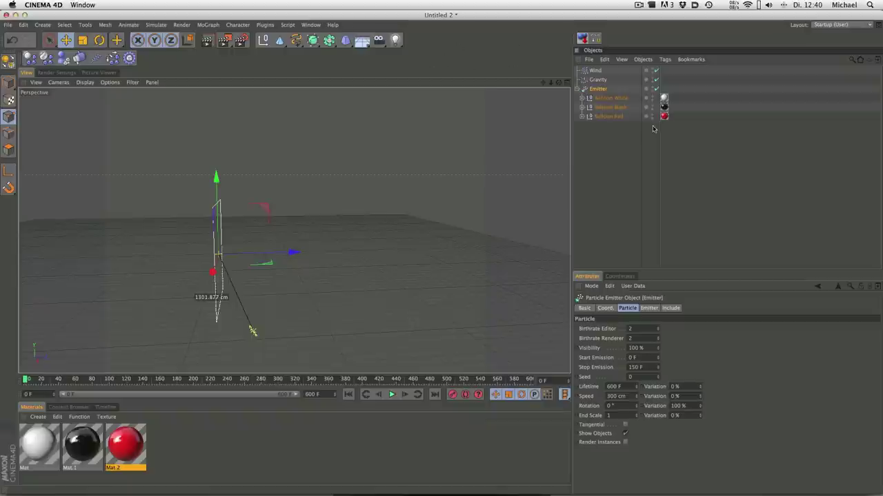
left_click(600, 142)
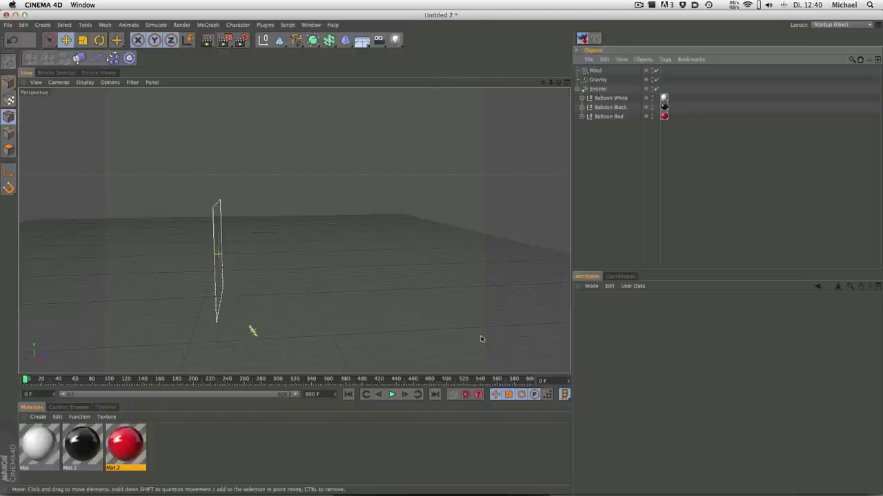
Check Balloons Final Render.mov in QuickTime around 00:08, then return to Cinema 4D.
key("super+Tab")
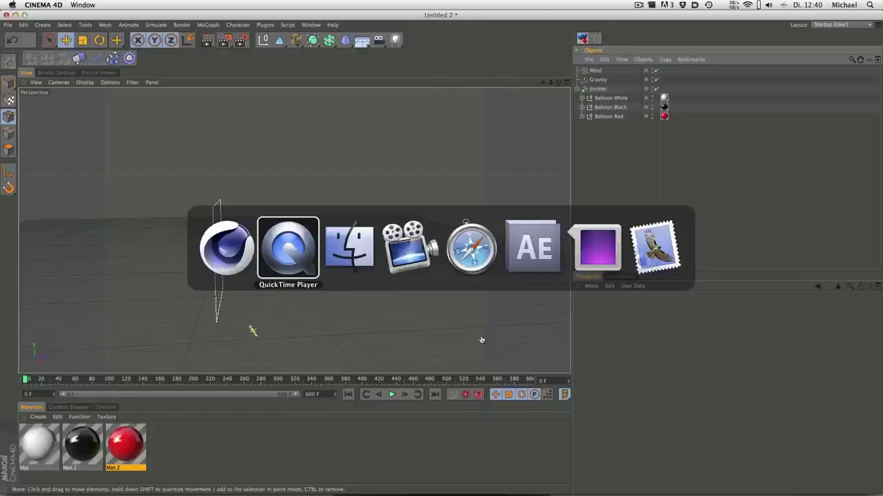
left_click_drag(468, 445, 431, 439)
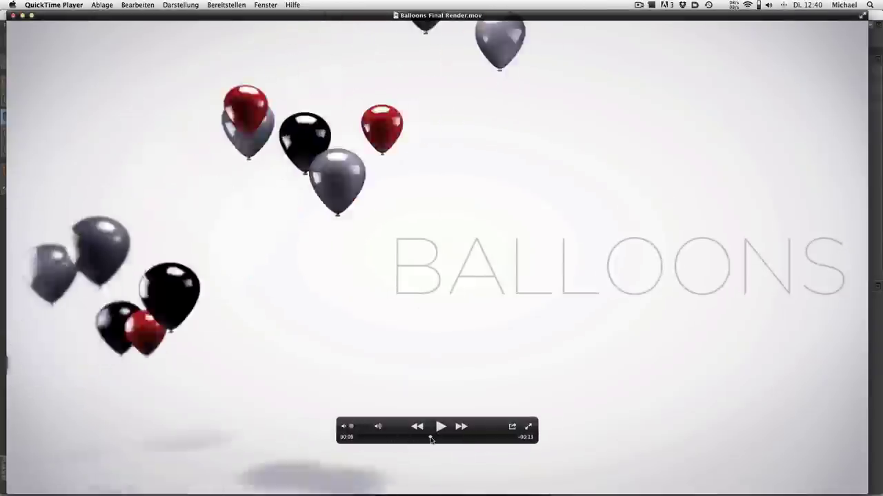
left_click_drag(433, 440, 418, 438)
key("super+Tab")
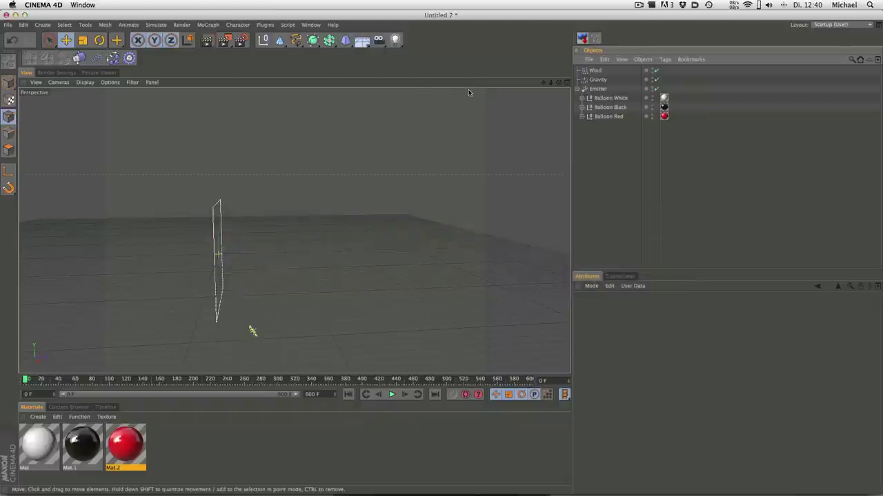
Play and rewind the longer animation, then start editing the Emitter's particle lifetime.
left_click(391, 395)
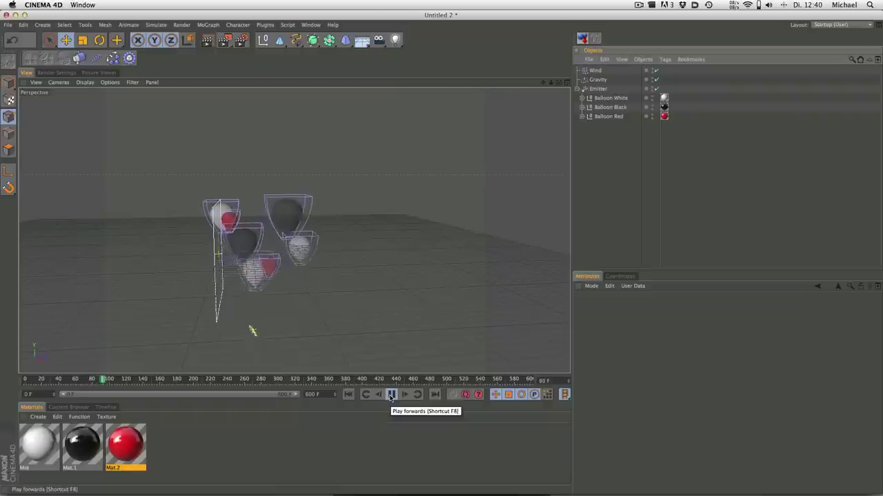
left_click(349, 394)
left_click(597, 89)
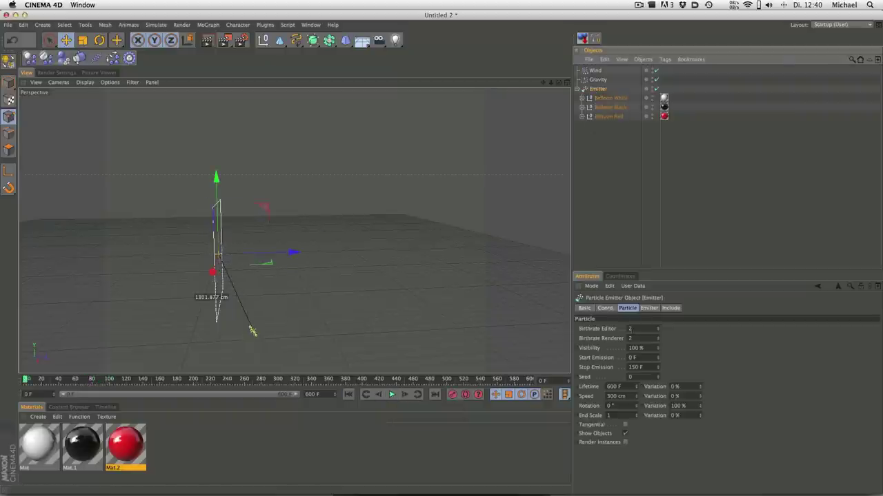
left_click(613, 387)
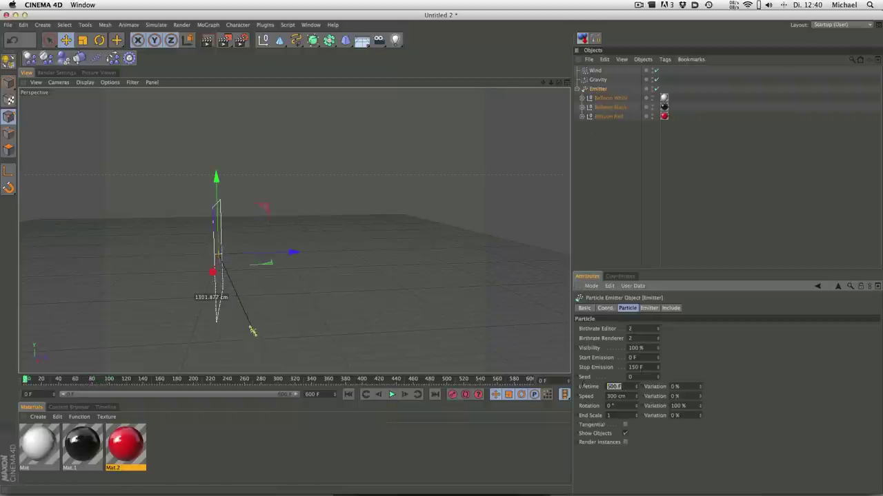
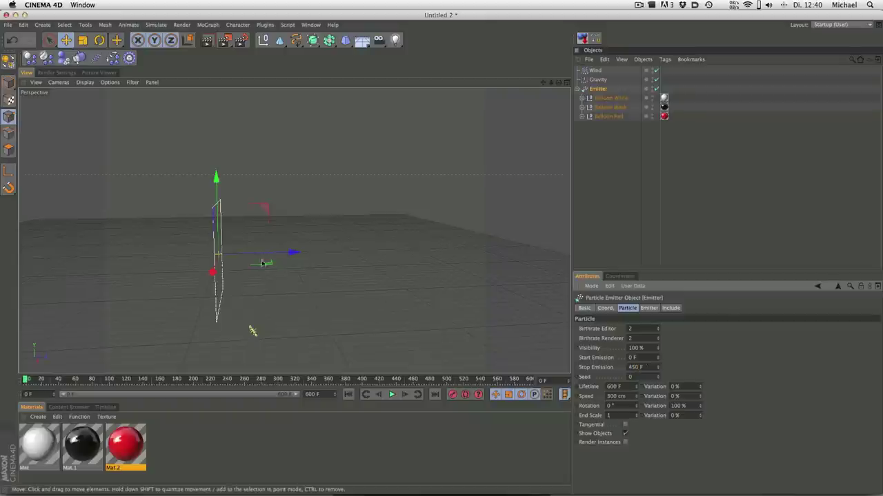
Preview and rewind the balloon emission, then rewind Balloons Final Render.mov in QuickTime to 00:02.
left_click(393, 394)
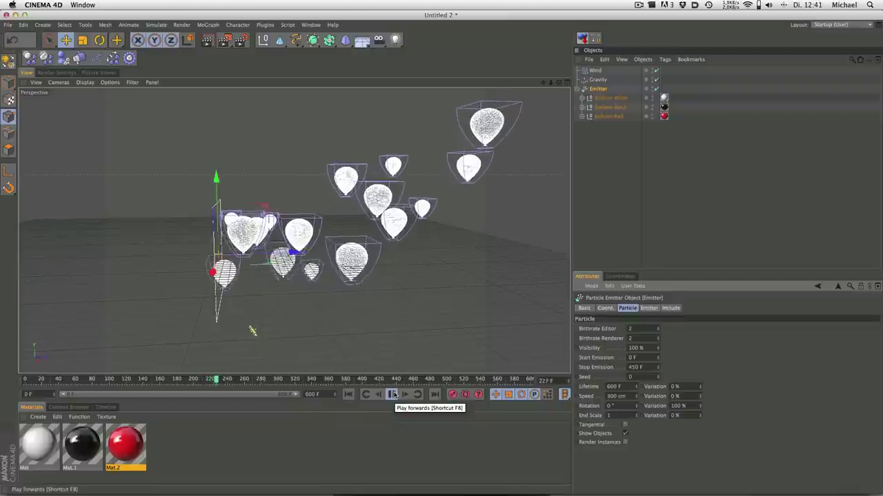
left_click(392, 395)
left_click(349, 394)
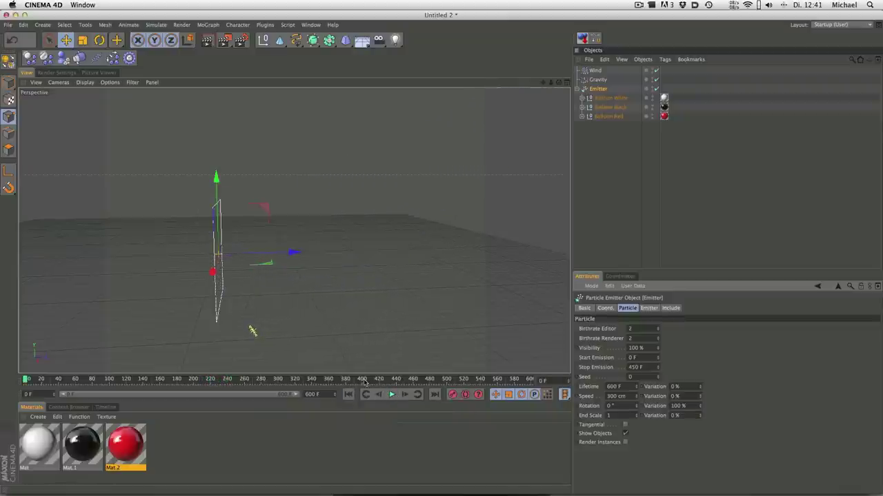
mouse_move(292, 210)
left_mouse_down("alt")
mouse_move(280, 225)
mouse_move(288, 222)
left_mouse_up("alt")
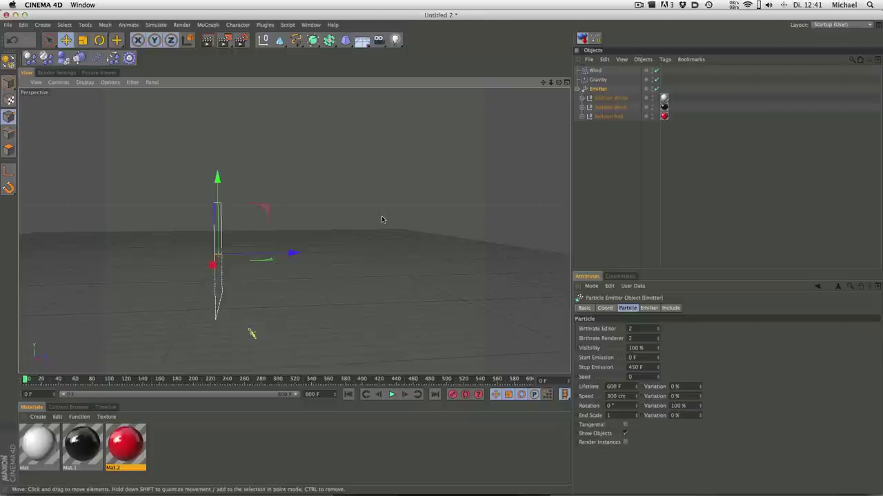
key("super+Tab")
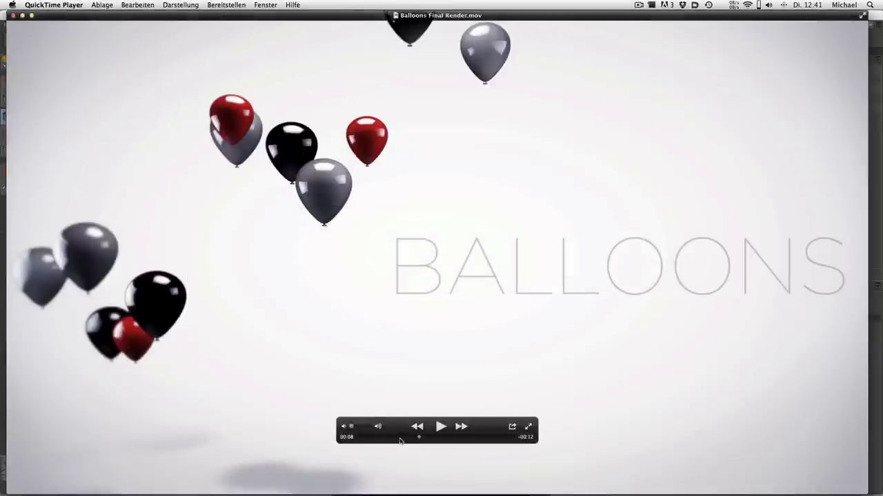
mouse_move(400, 441)
left_mouse_down()
mouse_move(364, 439)
mouse_move(384, 439)
left_mouse_up()
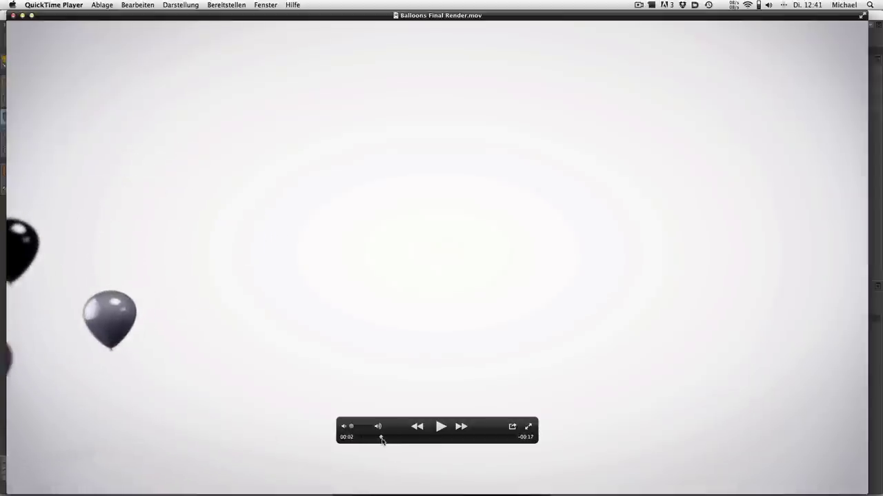
Back in Cinema 4D, add a camera and view the scene through it.
key("super+Tab")
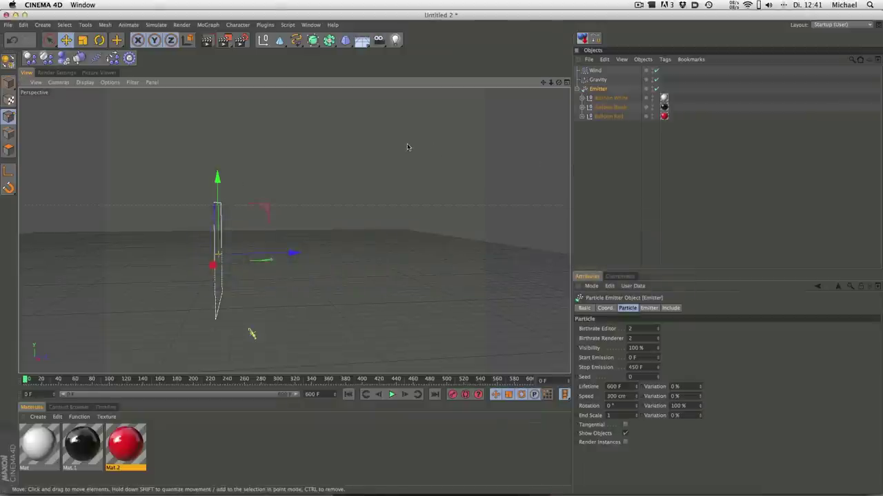
mouse_move(407, 147)
left_mouse_down("alt")
mouse_move(360, 164)
mouse_move(278, 154)
left_mouse_up("alt")
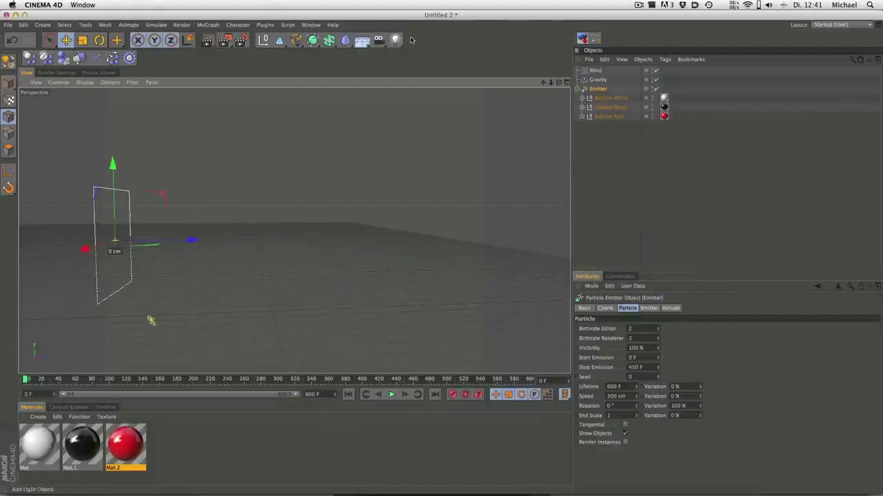
left_click(379, 39)
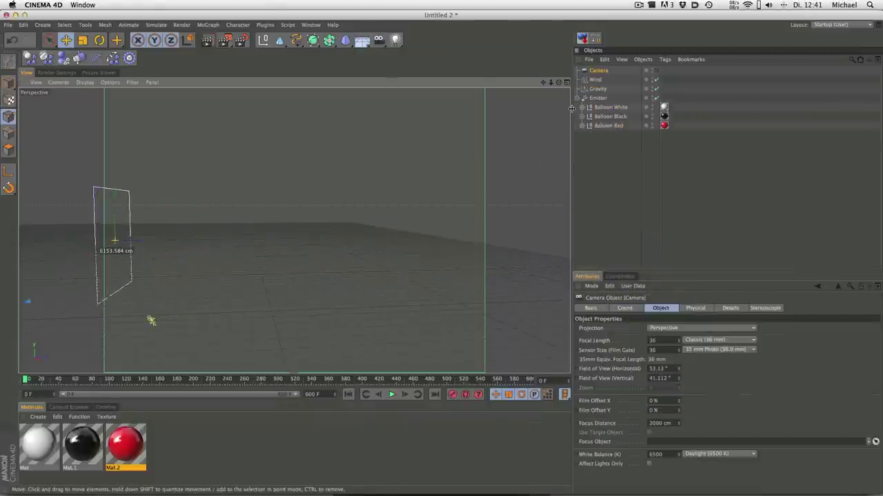
left_click(624, 307)
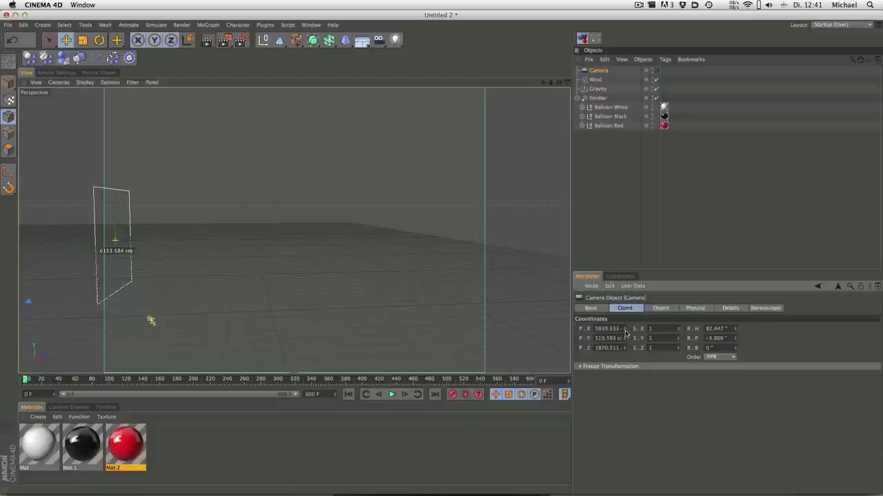
left_click_drag(736, 330, 664, 130)
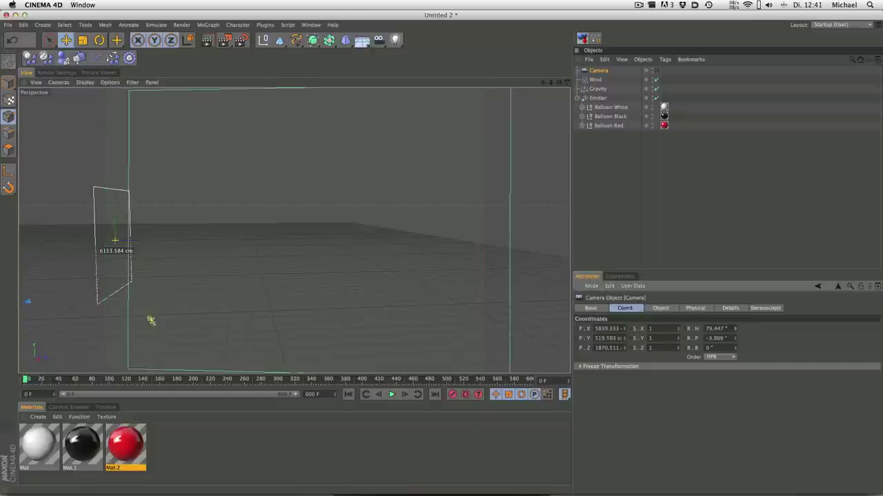
left_click(655, 72)
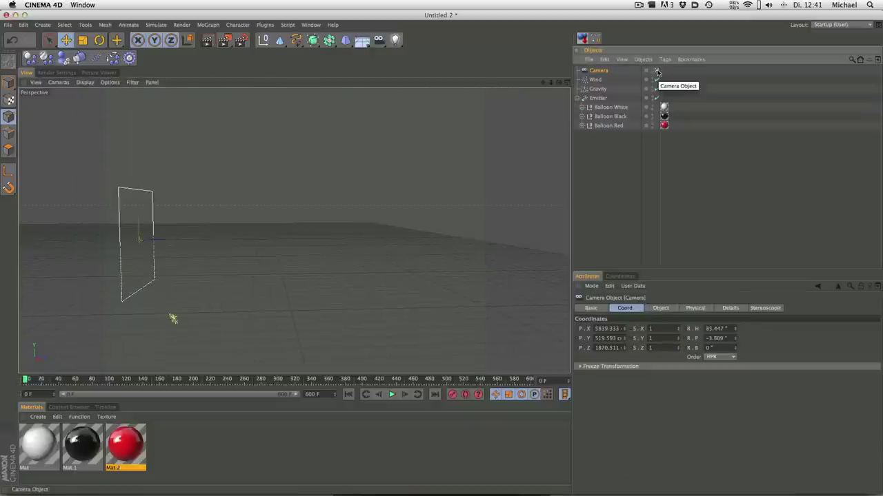
Set the camera's heading to 90° and pitch to −1°.
left_click(717, 329)
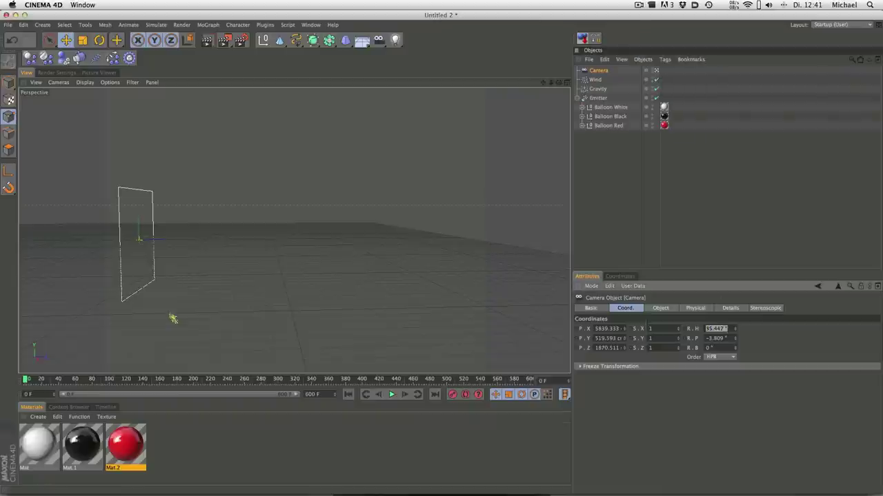
type("90")
key("Return")
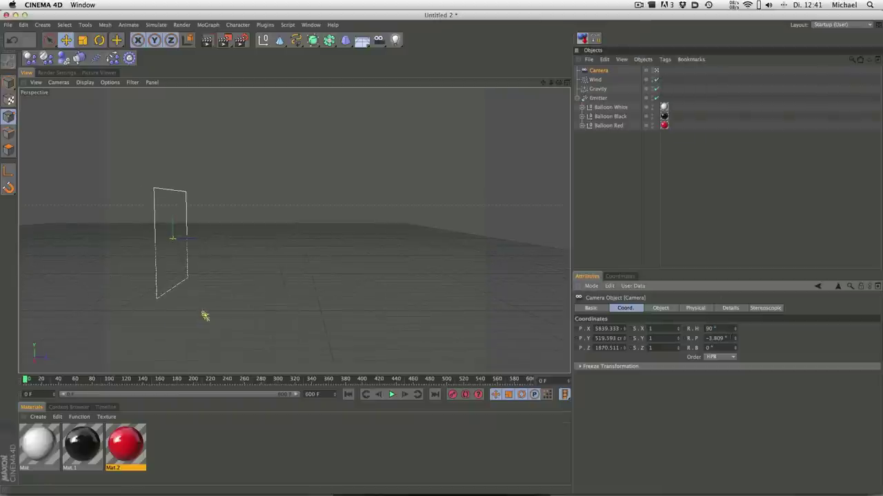
type("-1")
key("Return")
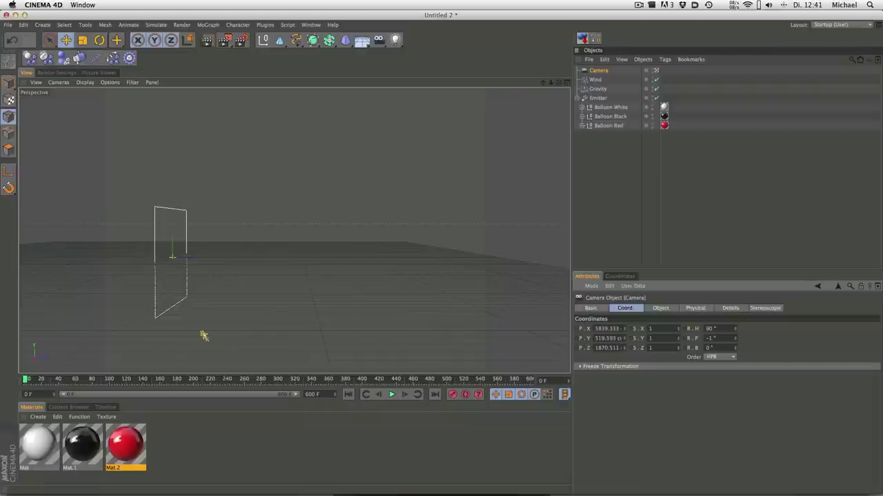
Slide the camera along Z to 3736 cm so the rising balloons fall in frame.
left_click_drag(624, 330, 626, 353)
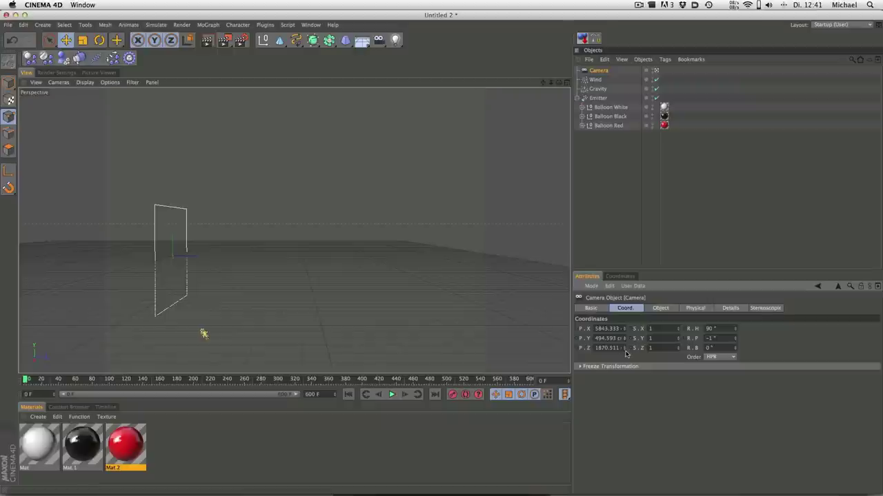
type("0")
key("Return")
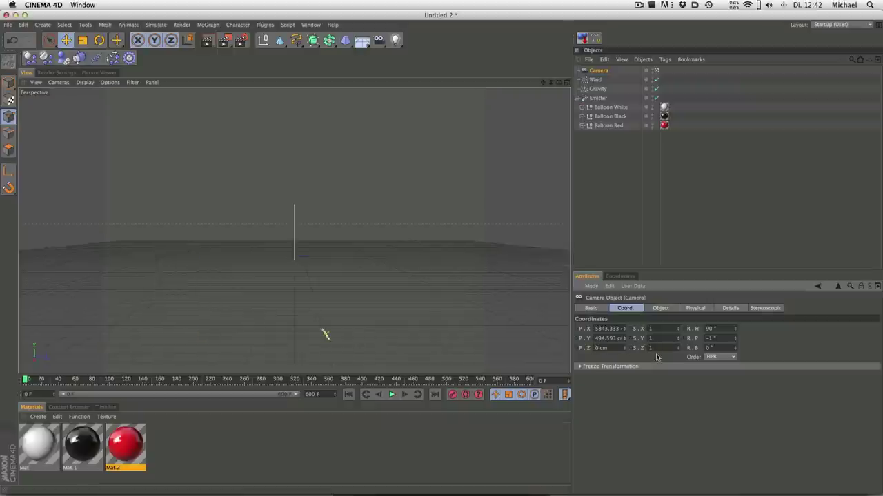
left_click_drag(624, 350, 100, 335)
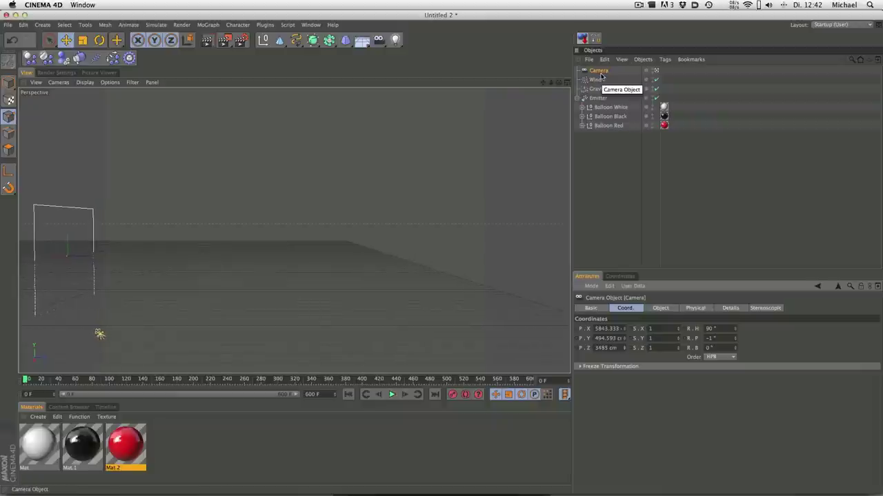
left_click(391, 395)
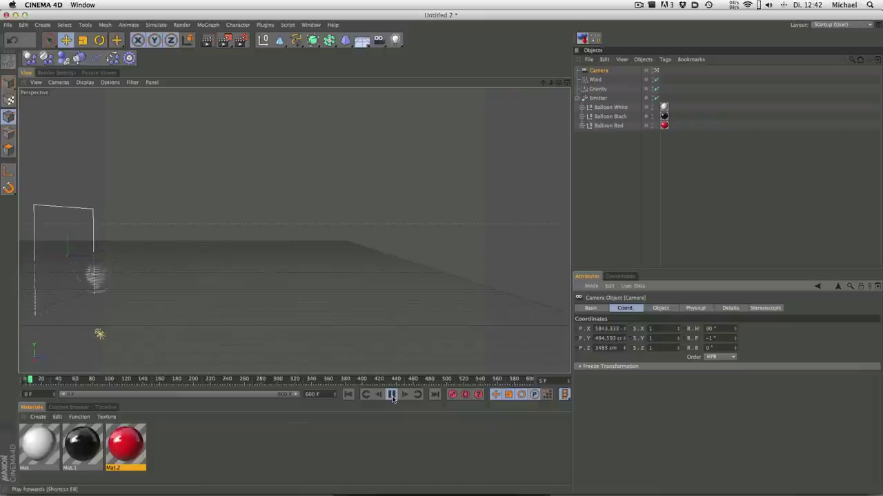
left_click(353, 397)
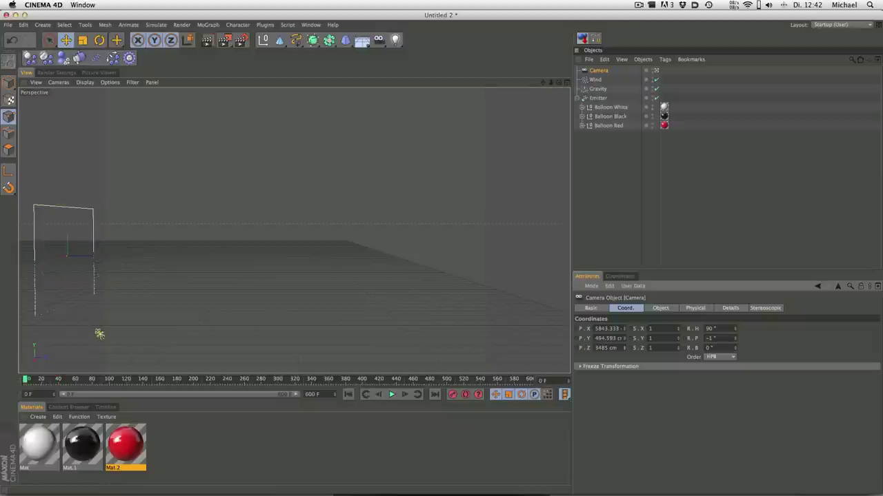
left_click_drag(624, 348, 624, 325)
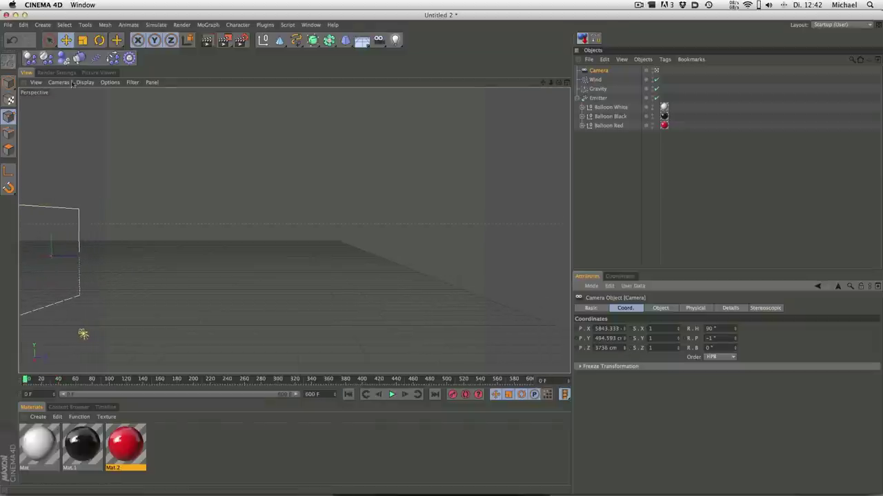
left_click(47, 73)
Set the render Film Aspect to HDTV (16:9), giving an 800 × 450 output.
left_click(205, 171)
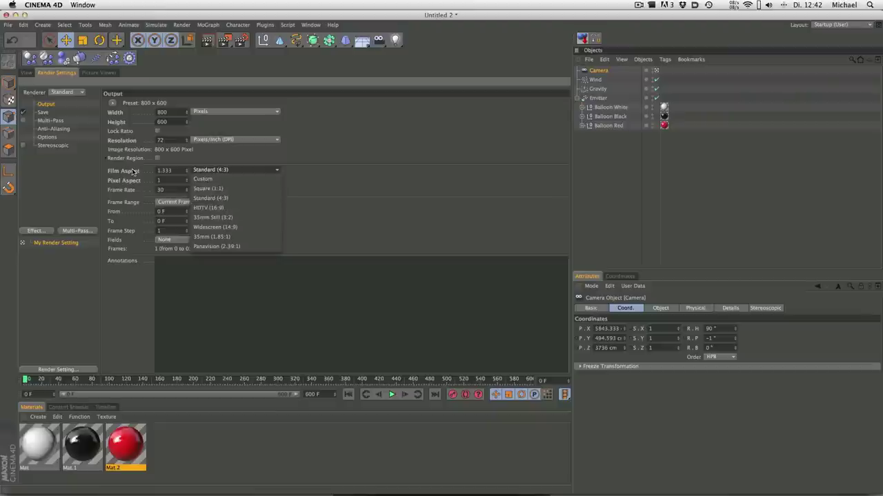
left_click(213, 209)
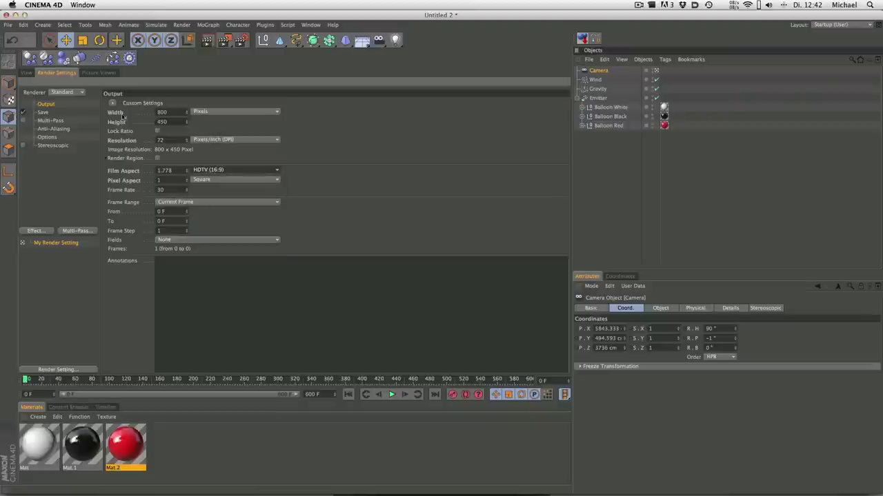
left_click(26, 73)
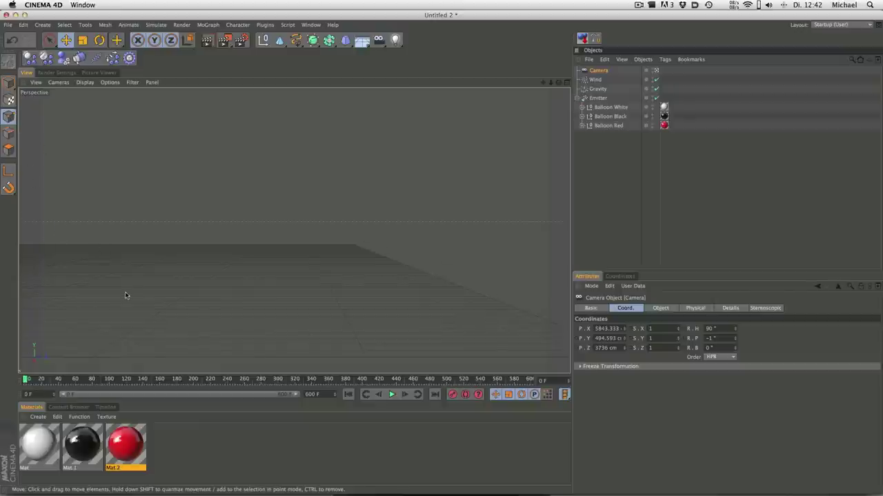
Nudge the camera lower and closer, replaying the animation to check the framing.
middle_click_drag(125, 292, 129, 292)
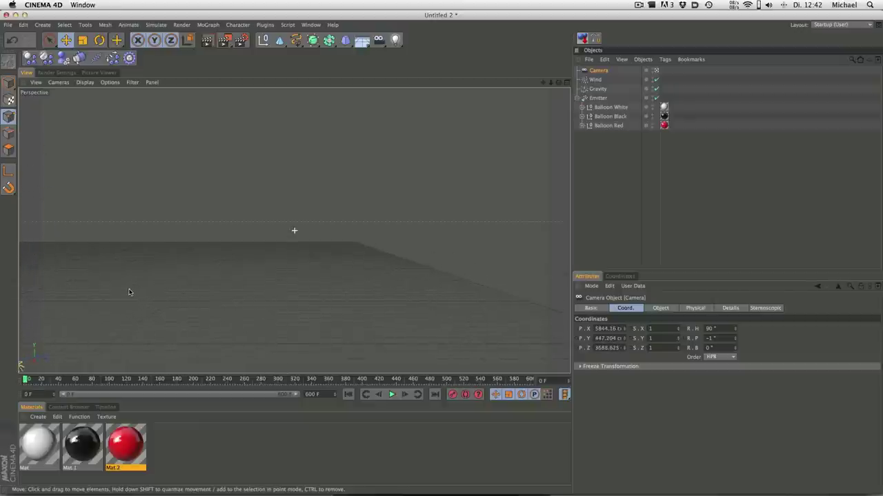
left_click(391, 394)
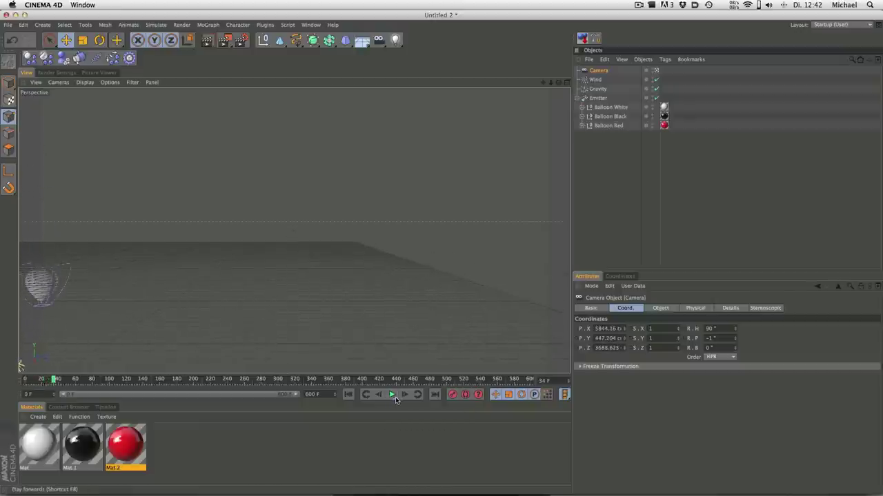
left_click(349, 395)
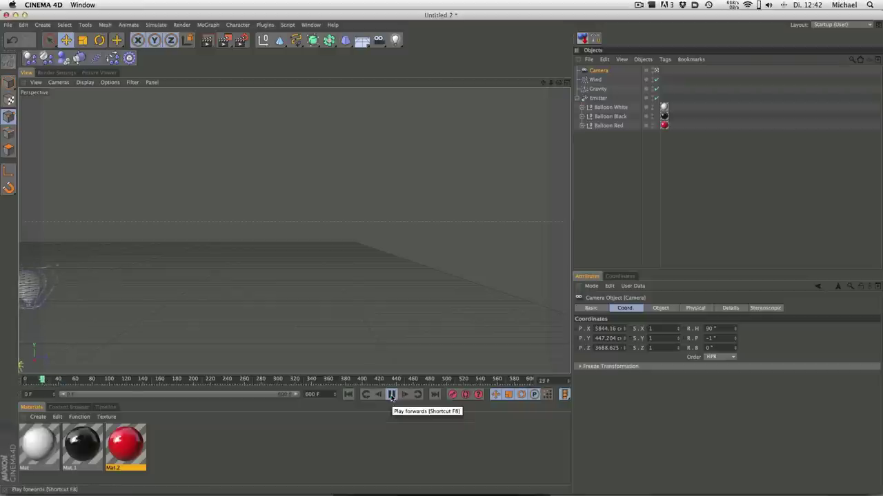
left_click(391, 395)
left_click(348, 394)
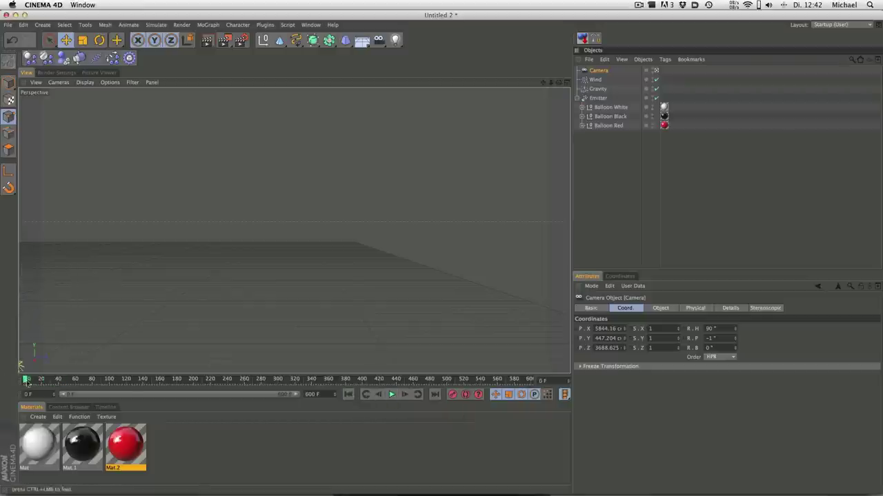
left_click(392, 395)
left_click(348, 394)
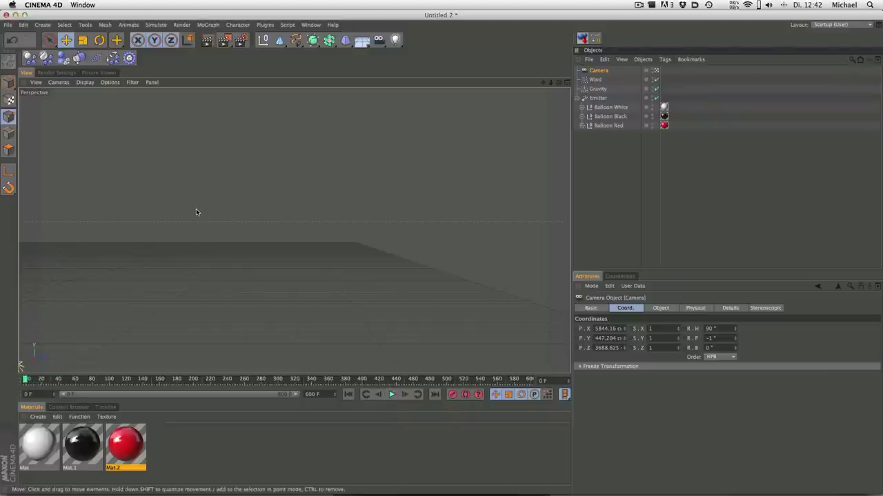
scroll(166, 222, "up", 1)
left_click(391, 394)
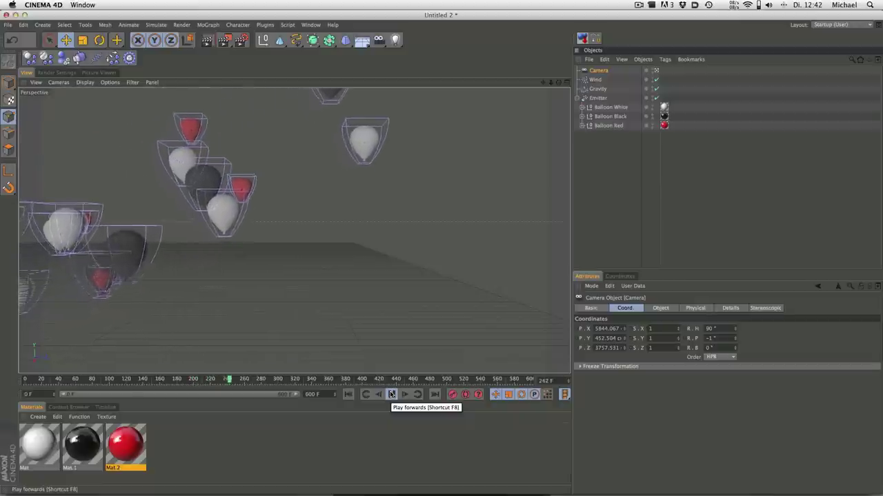
left_click(391, 395)
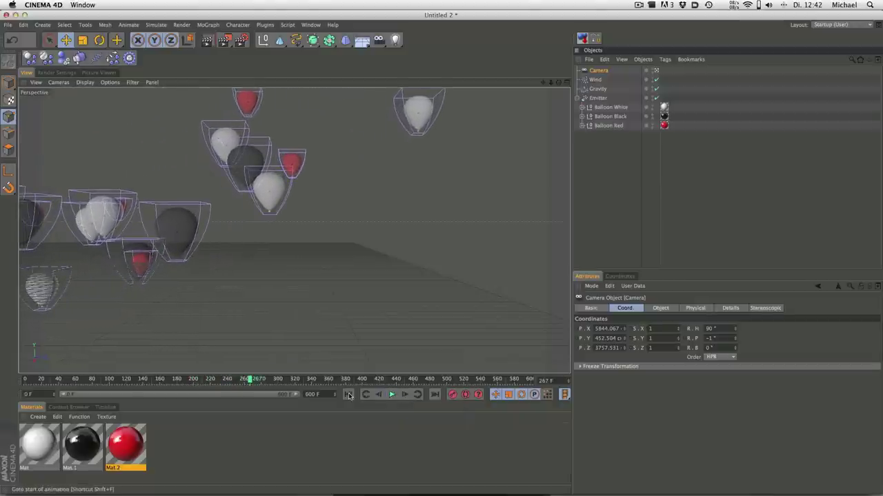
left_click(348, 395)
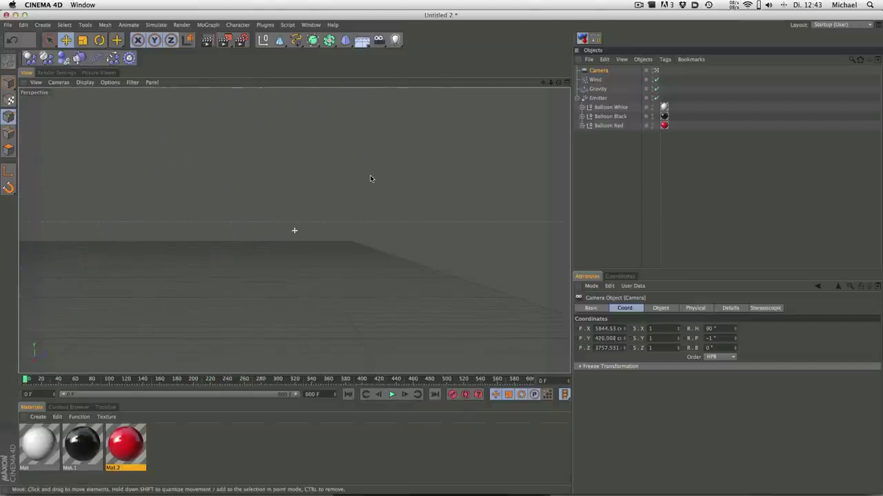
Lower the camera's height again and pause the balloon animation at frame 354.
middle_click_drag(370, 180, 370, 169, "alt")
left_click(391, 395)
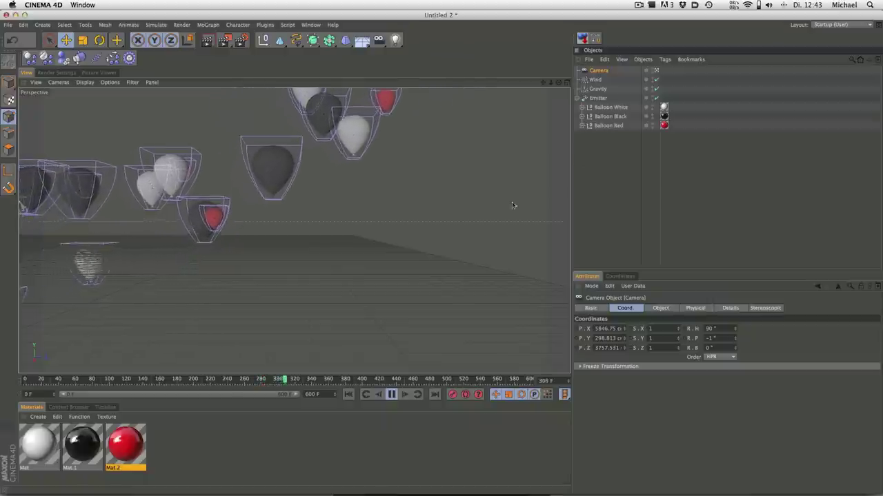
left_click(391, 396)
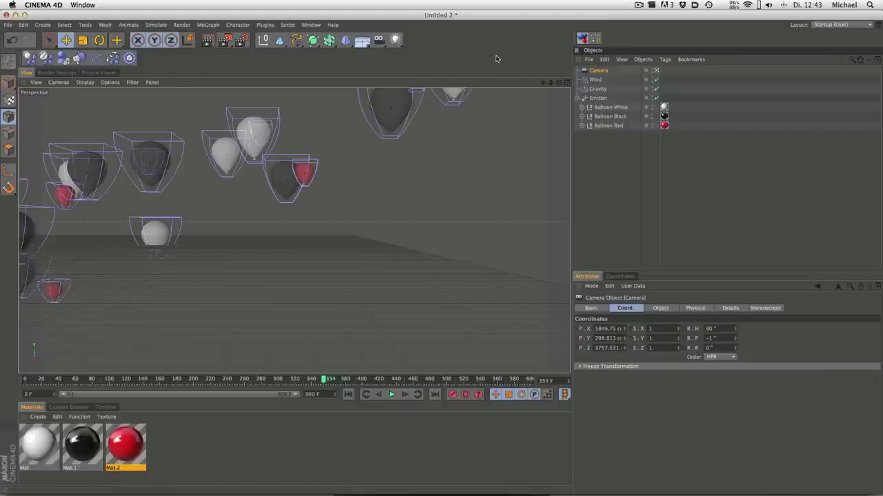
left_click(132, 82)
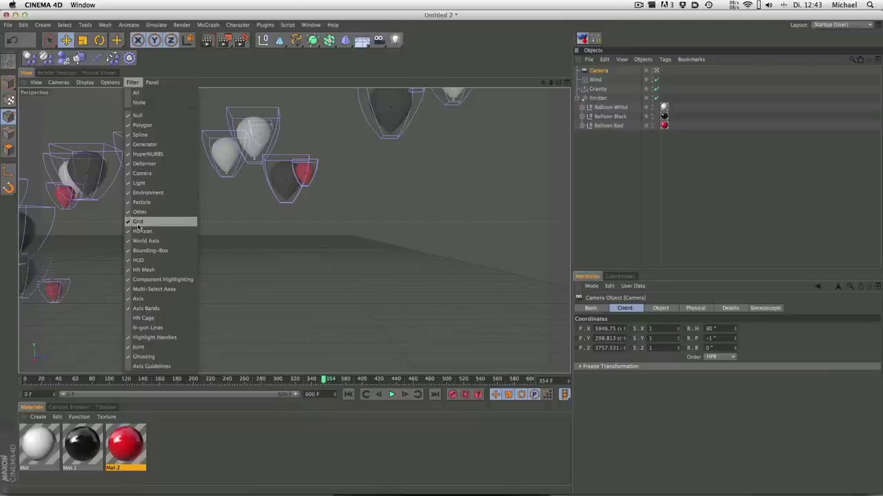
Hide the viewport grid and play the balloons through to frame 543.
left_click(134, 222)
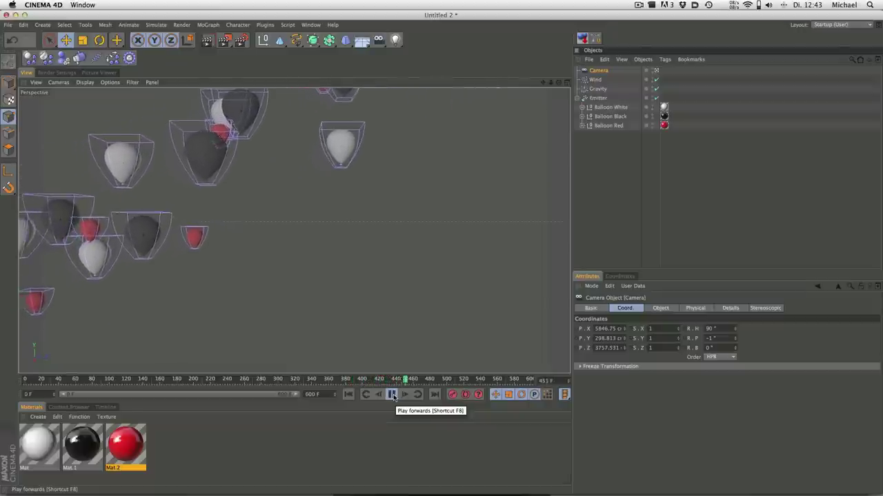
left_click(391, 395)
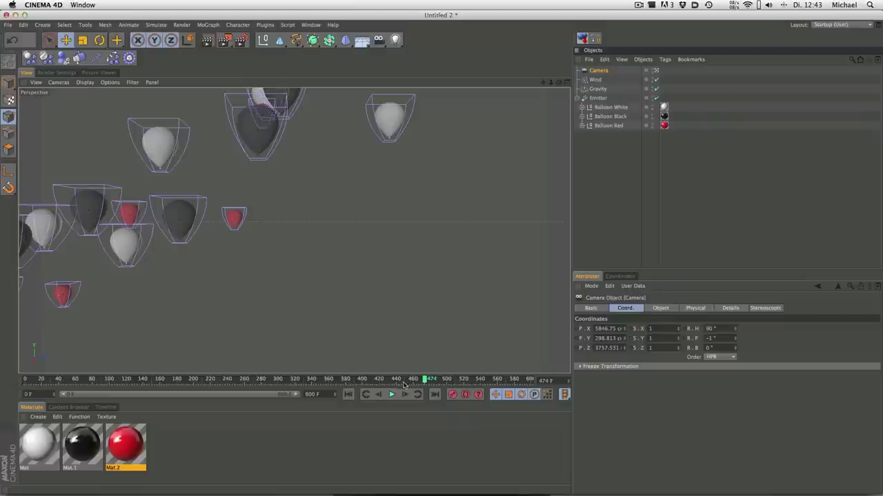
left_click(392, 394)
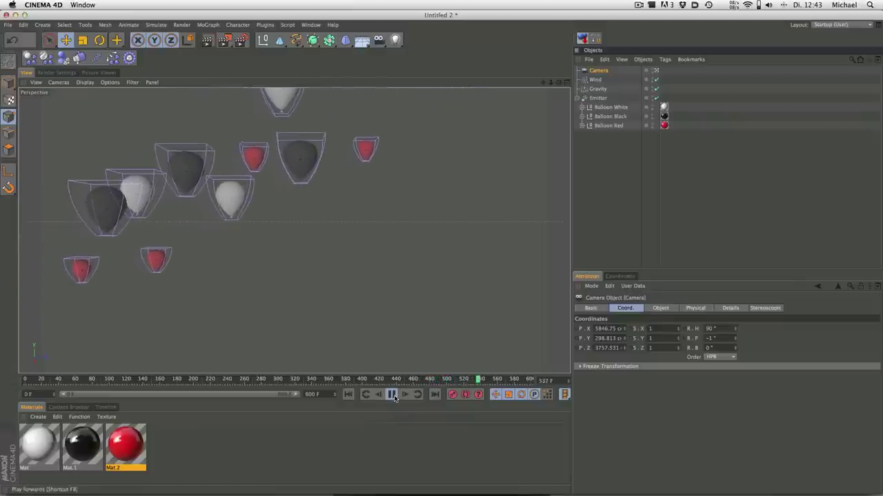
left_click(392, 394)
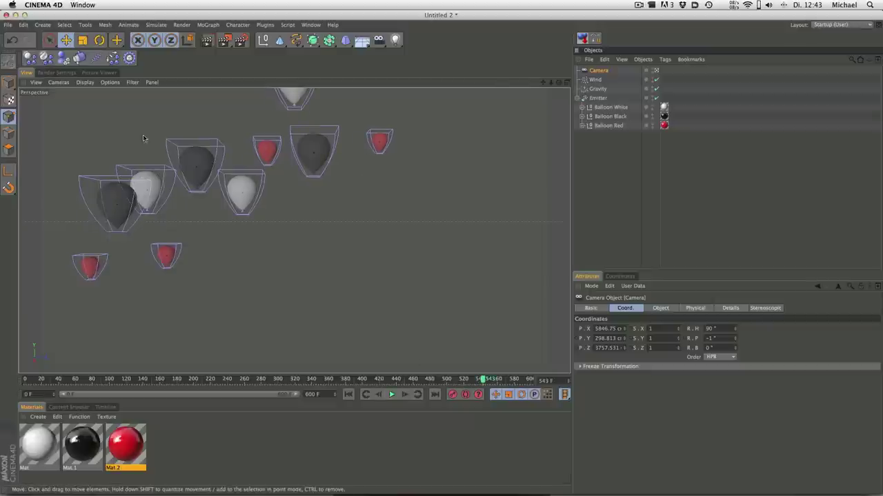
Check the camera frustum from outside, then look through the camera again, stopping at frame 590.
left_click(657, 71)
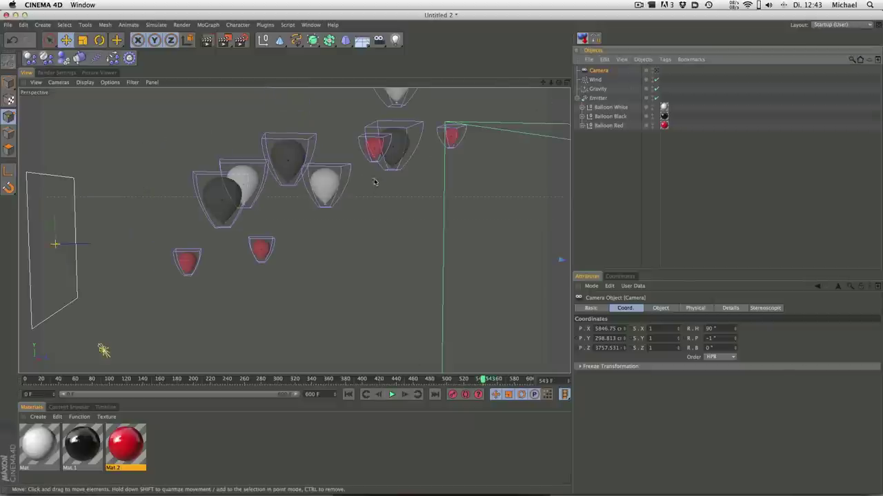
left_click_drag(375, 182, 188, 269, "alt")
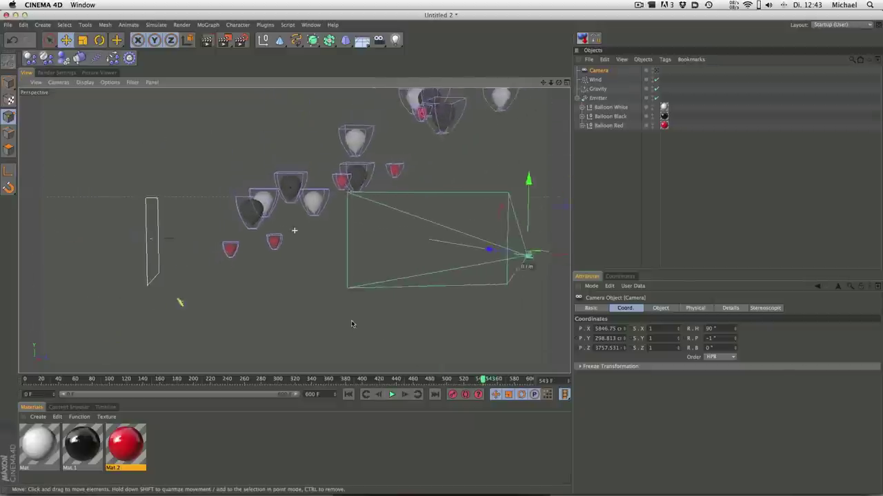
left_click(656, 71)
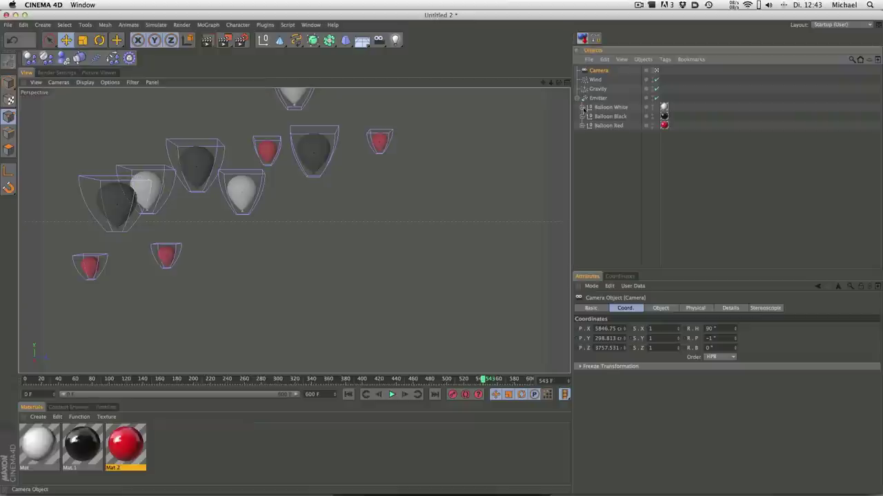
left_click(393, 395)
Scrub Balloons Final Render.mov to its 00:20 BALLOONS title ending, then return to Cinema 4D.
key("super+Tab")
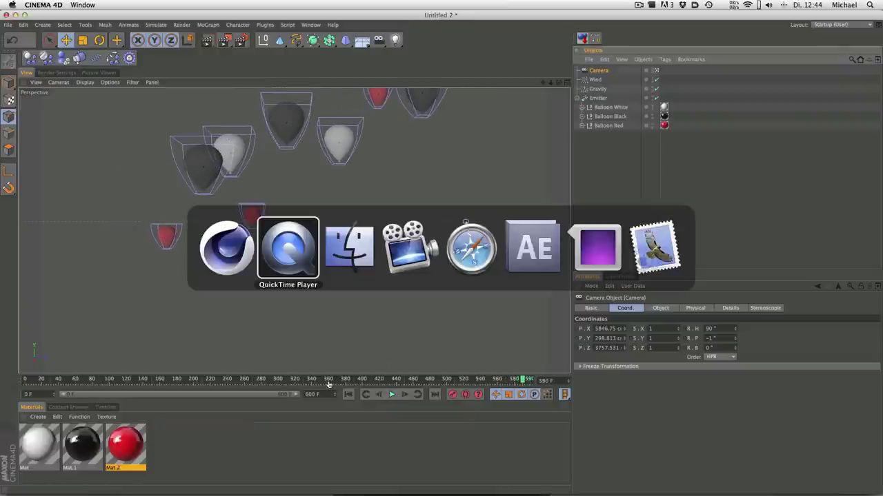
left_click_drag(512, 443, 503, 437)
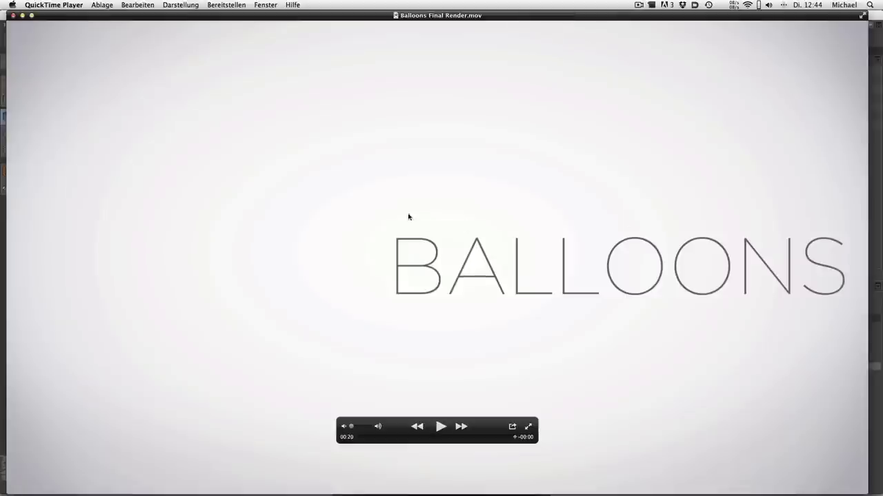
key("super+Tab")
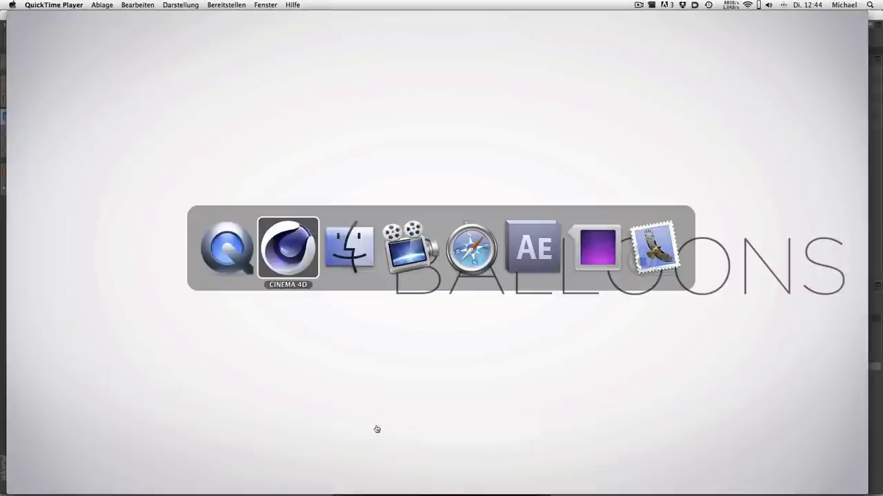
Select the Emitter and change its Stop Emission from 420 F to 400 F.
left_click(606, 98)
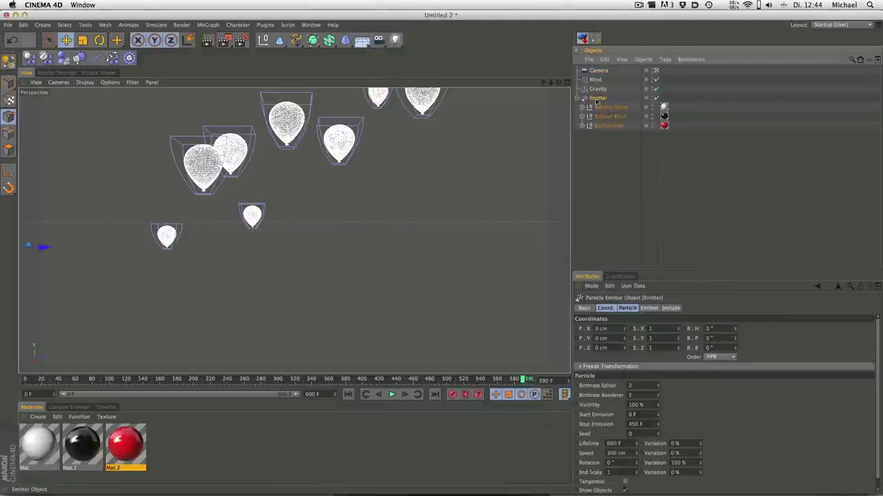
left_click(624, 308)
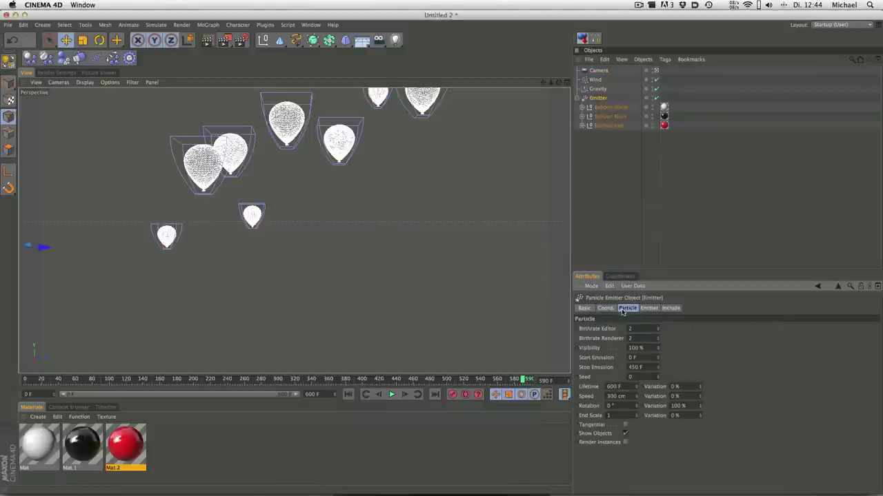
double_click(643, 368)
type("420")
key("Return")
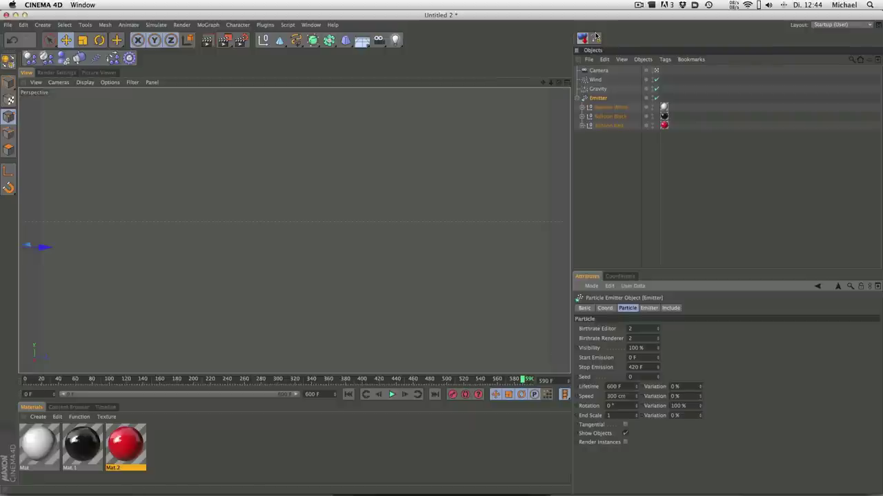
double_click(636, 367)
type("4")
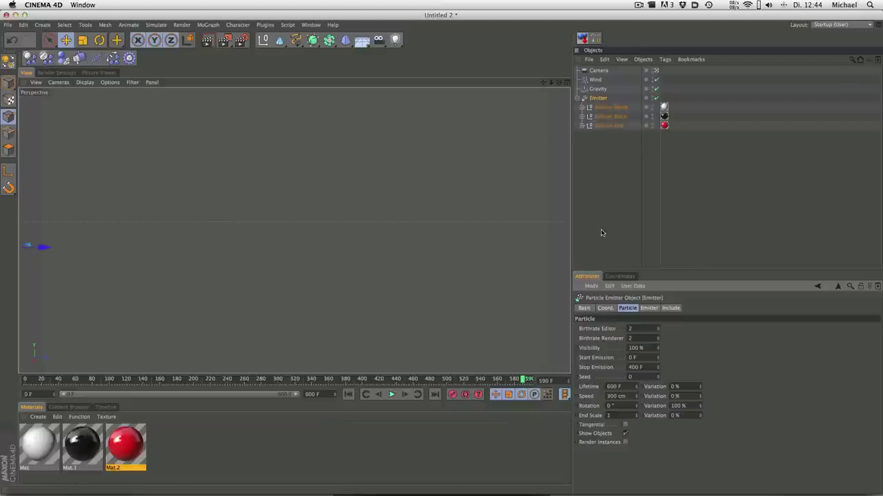
Leave the camera view and add a null object named Balloons.
left_click(657, 73)
scroll(393, 152, "down", 3)
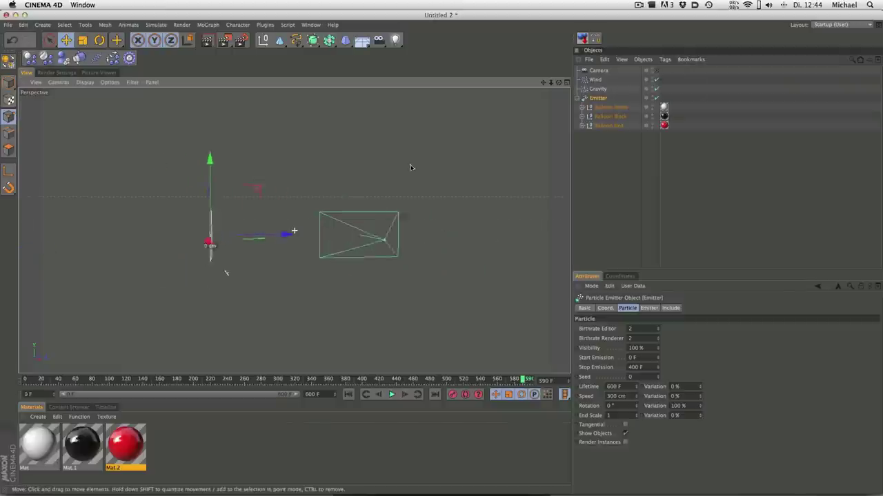
left_click_drag(411, 191, 398, 183, "alt")
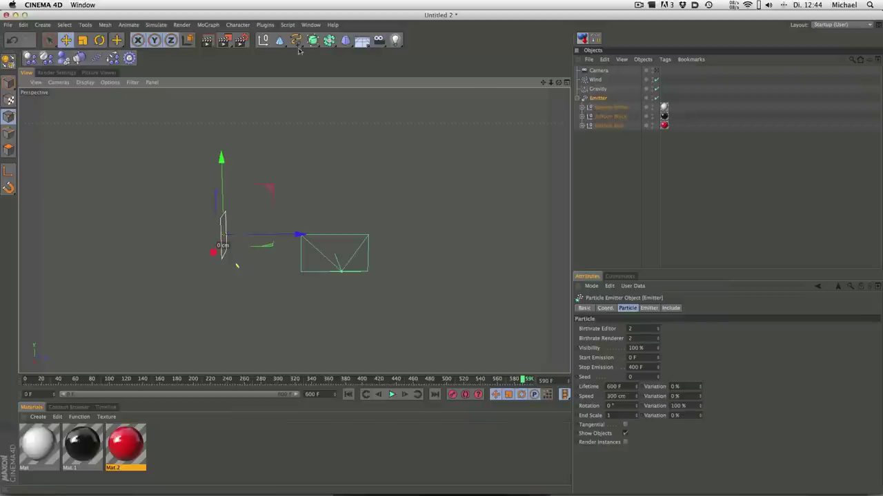
left_click(262, 40)
double_click(596, 71)
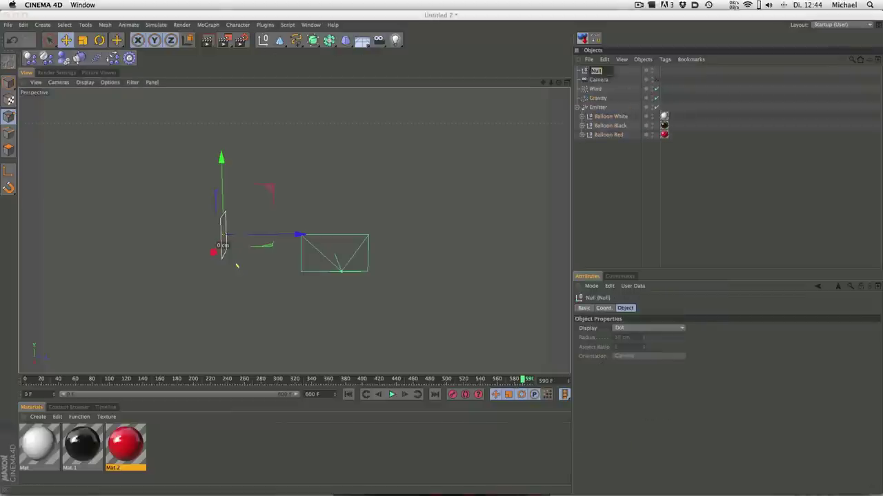
type("Mod")
key("Delete")
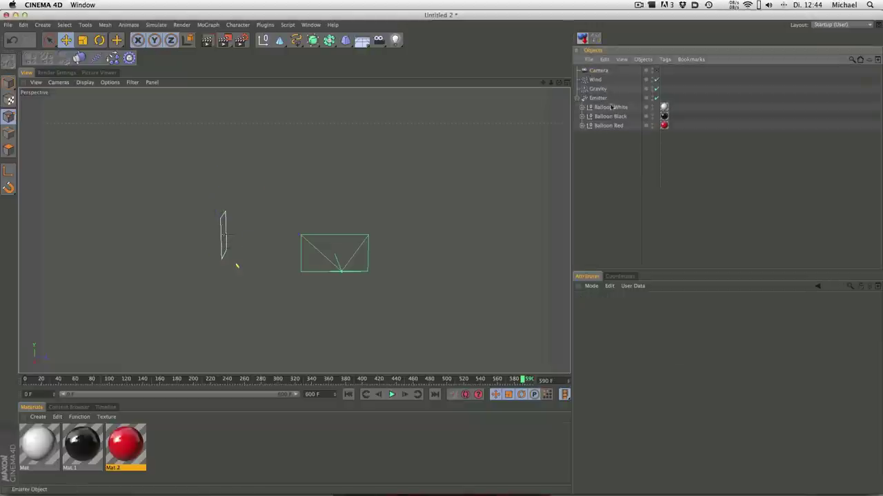
key("n")
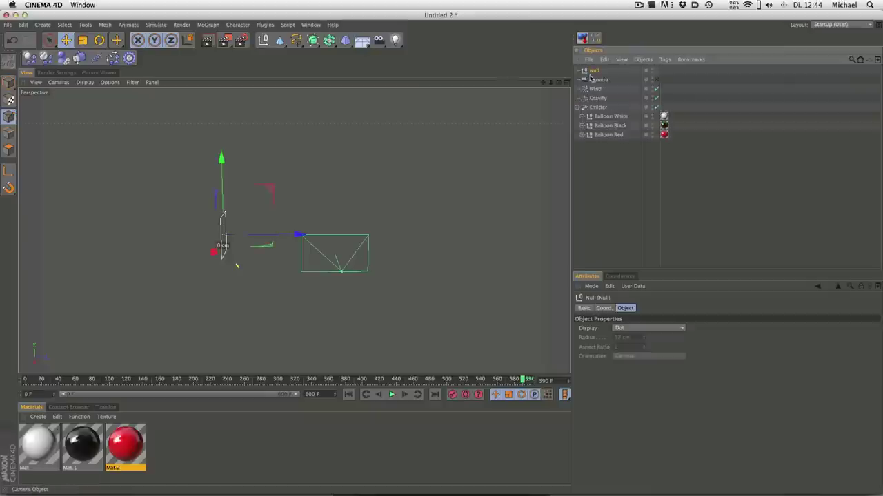
double_click(593, 70)
type("Balloo")
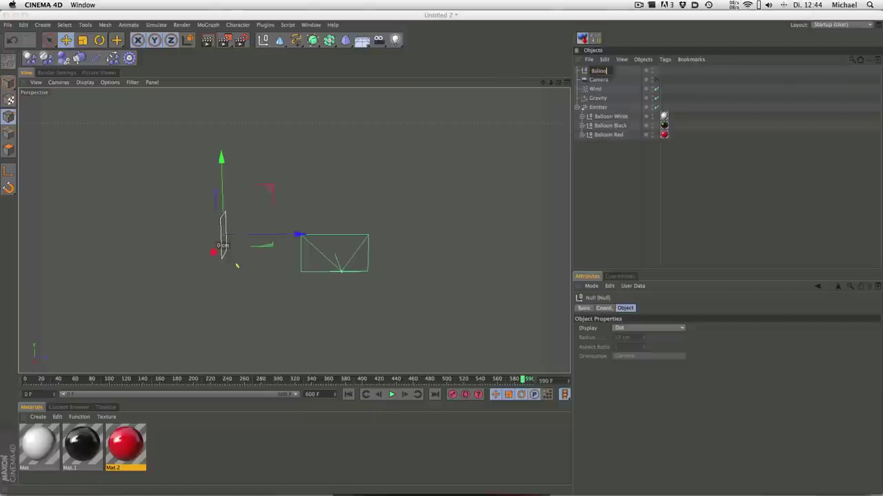
type("ns")
key("Return")
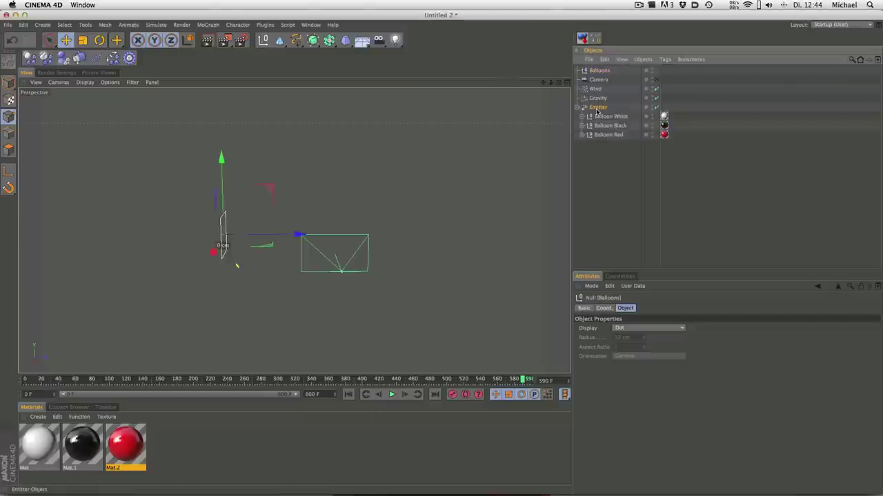
Move Emitter, Wind and Gravity into the Balloons null and collapse the group.
left_click(597, 107)
left_click(596, 88, "shift")
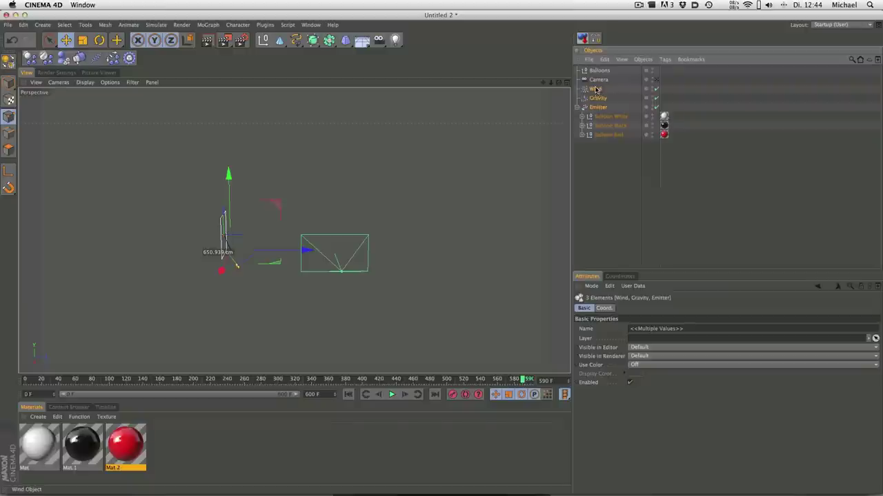
left_click_drag(598, 91, 599, 72)
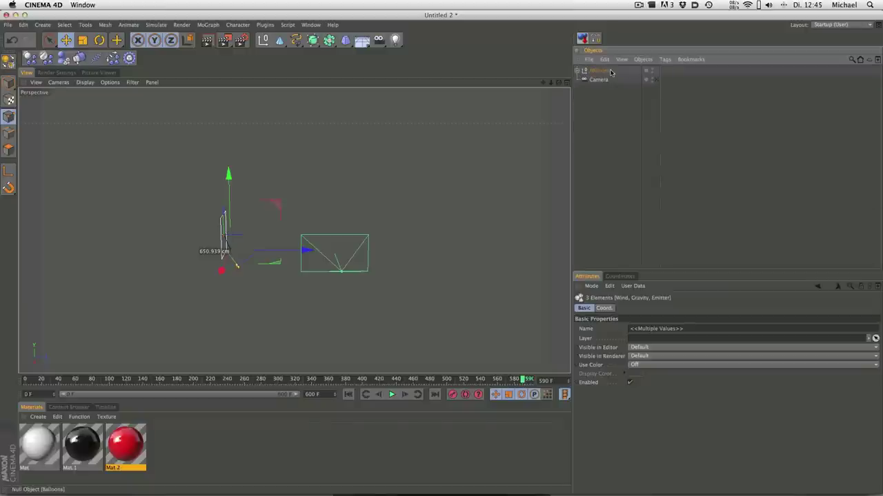
left_click(610, 112)
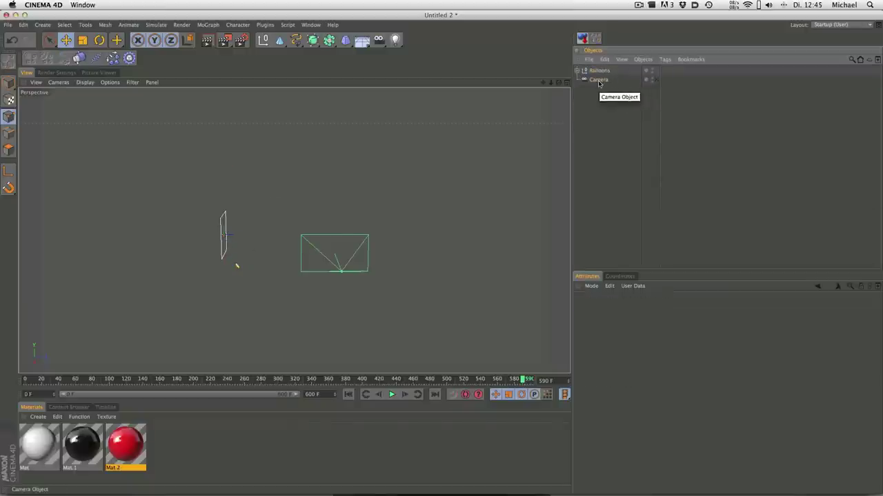
left_click(613, 81)
Hide the scene camera in the editor viewport, leaving the emitter plane and world axes visible.
left_click_drag(299, 257, 284, 246, "alt")
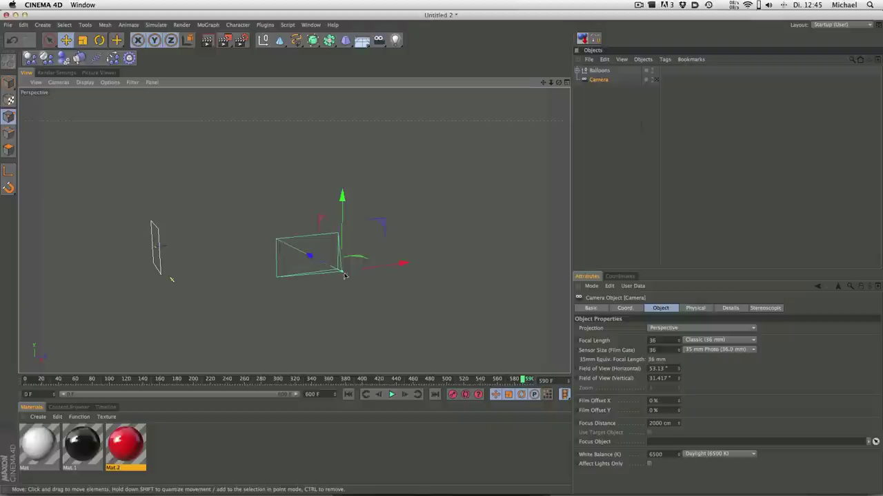
left_click(652, 80)
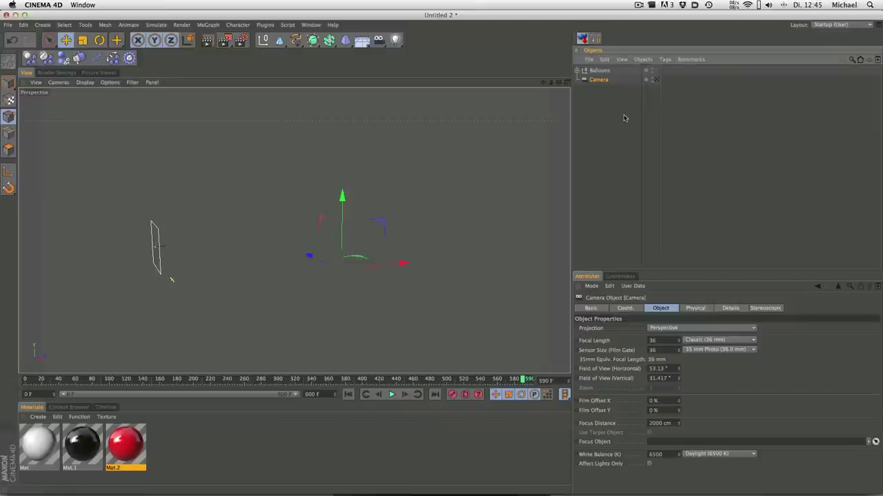
left_click(653, 81)
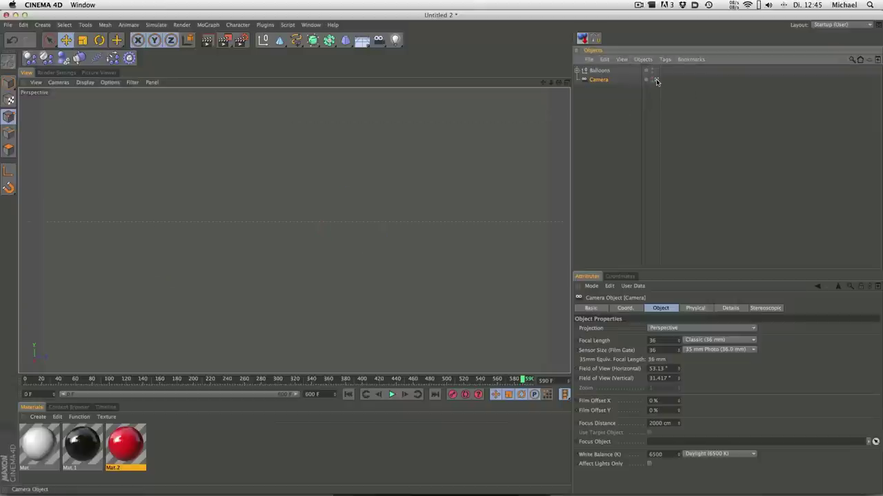
left_click(654, 81)
left_click(653, 80)
left_click(654, 80)
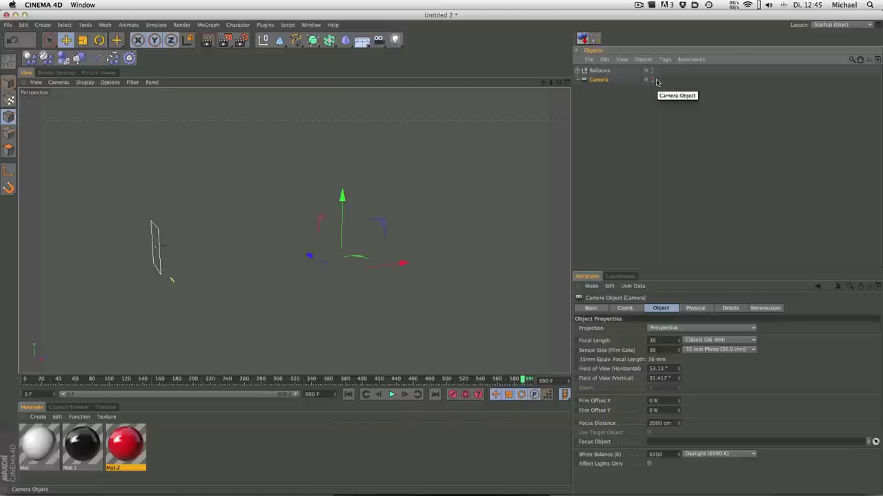
left_click(654, 81)
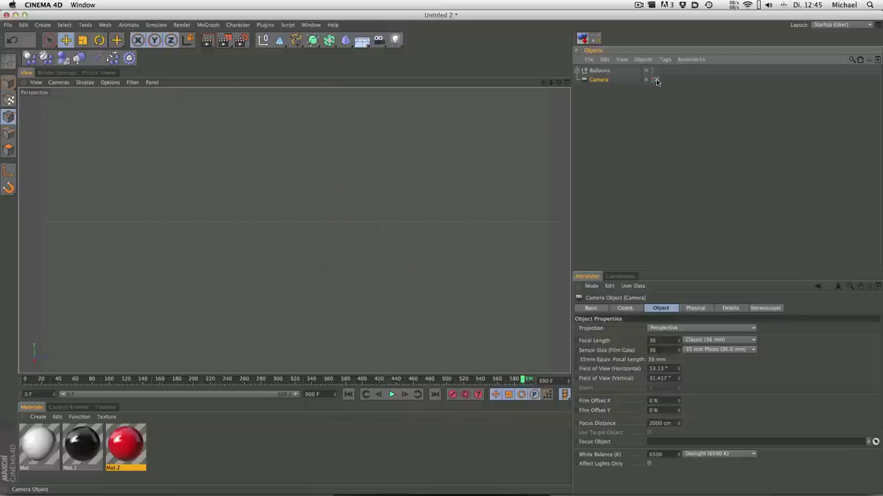
left_click(654, 80)
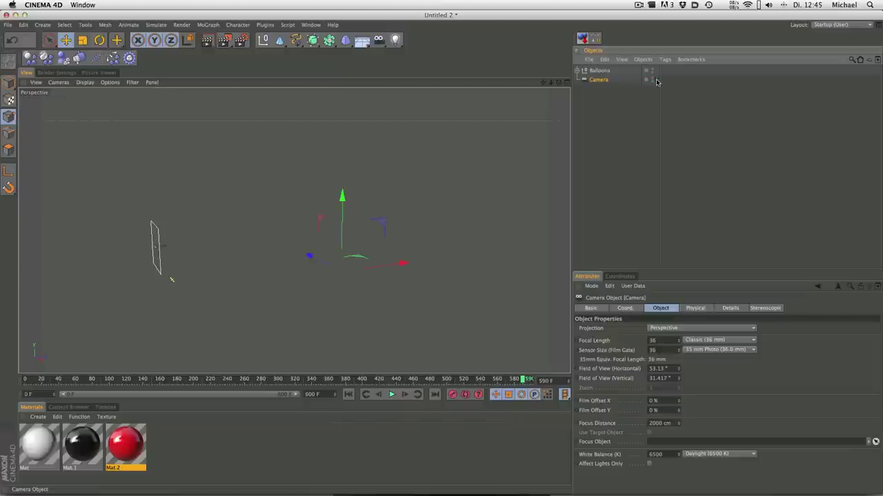
Create a new material and load a 2D Circular gradient into its Color channel.
double_click(215, 440)
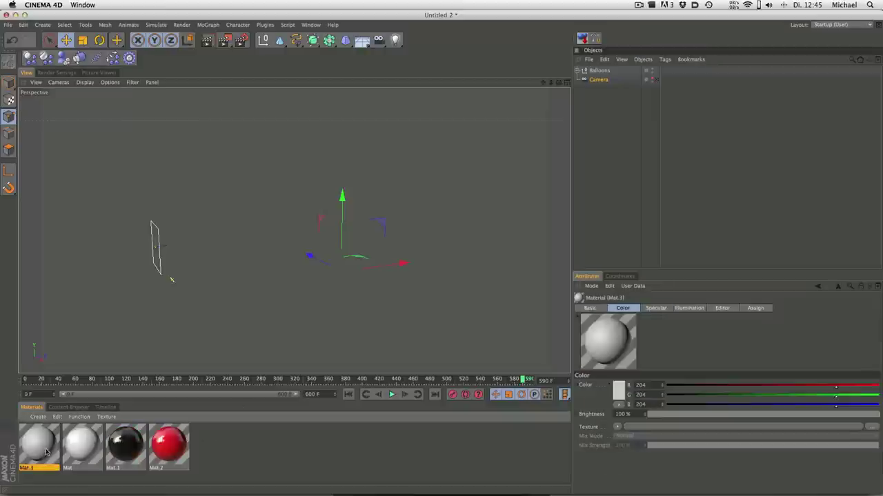
double_click(46, 453)
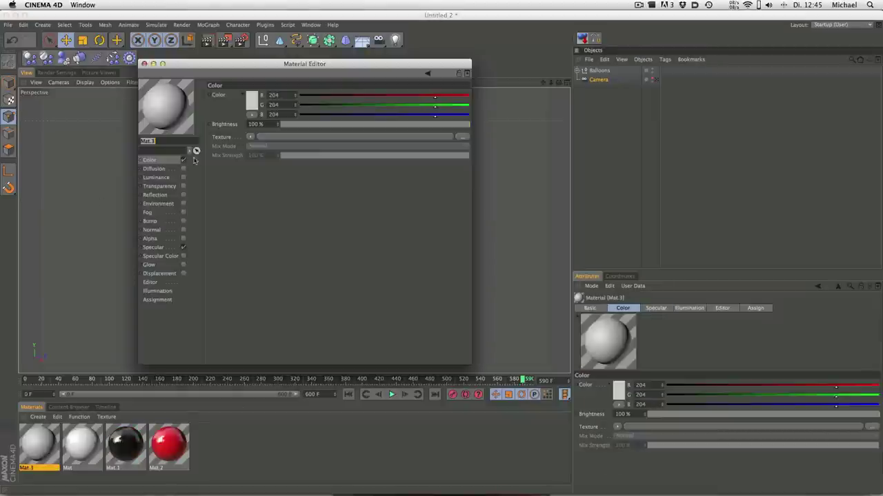
left_click(249, 136)
left_click(275, 234)
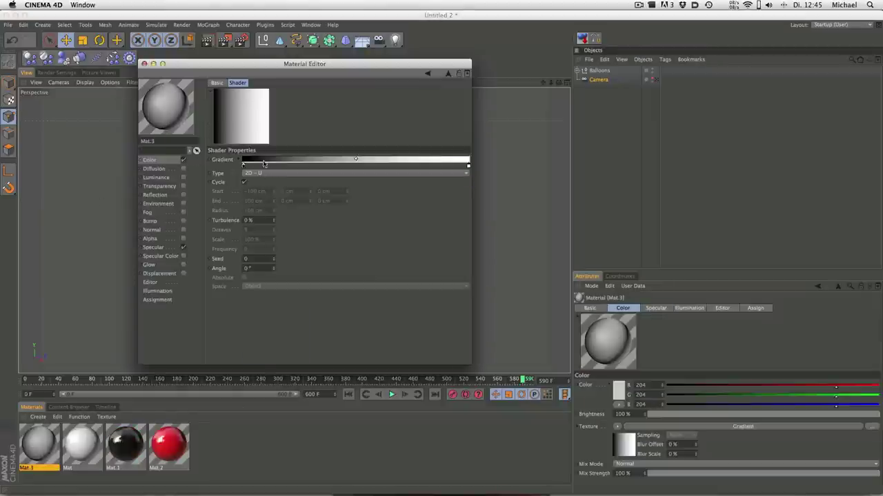
left_click(275, 173)
left_click(287, 225)
Set the gradient's left stop to white and its right stop to light grey.
double_click(243, 164)
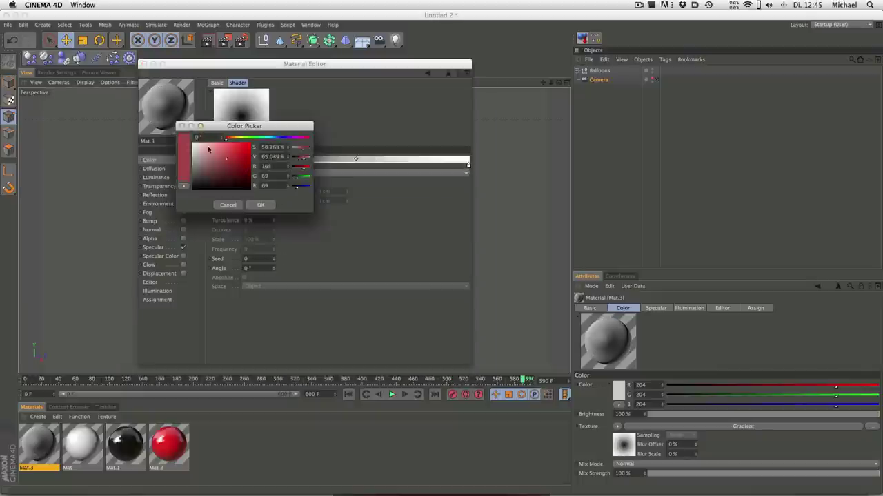
left_click_drag(209, 149, 194, 143)
left_click(261, 205)
double_click(468, 166)
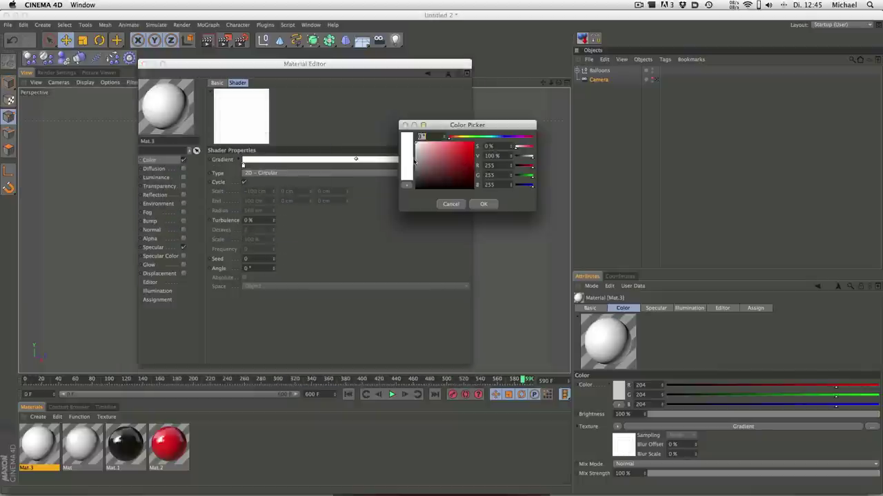
left_click(483, 204)
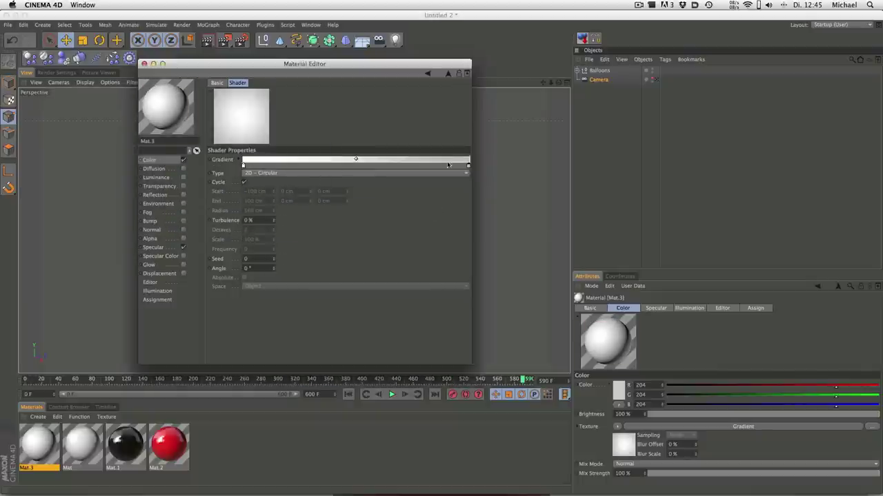
double_click(468, 166)
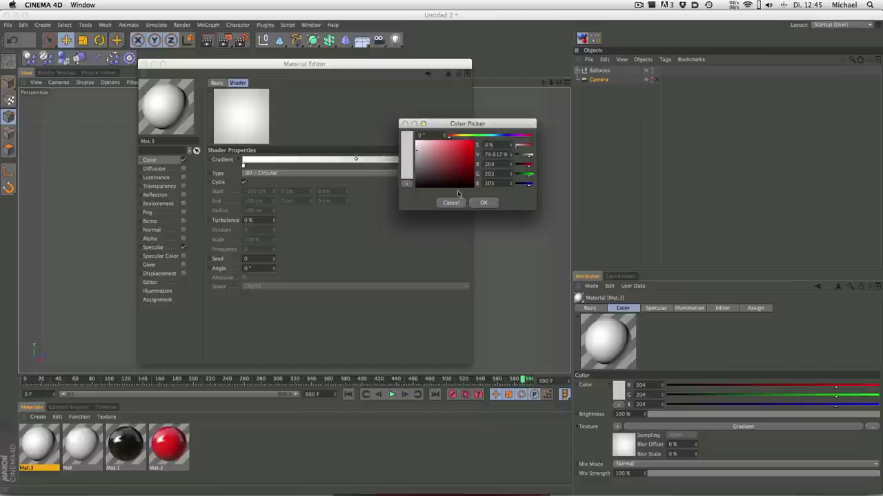
left_click(486, 205)
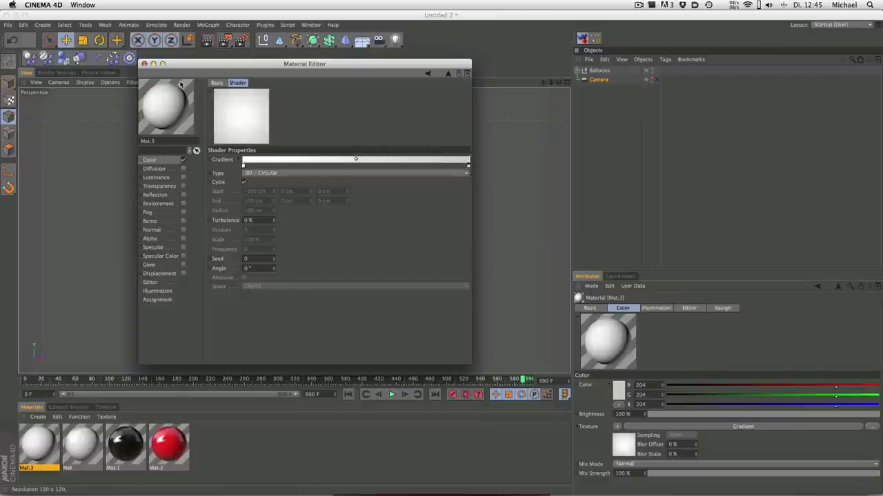
Add a Floor and a Background object and apply the gradient material Mat.3 to both.
left_click(364, 42)
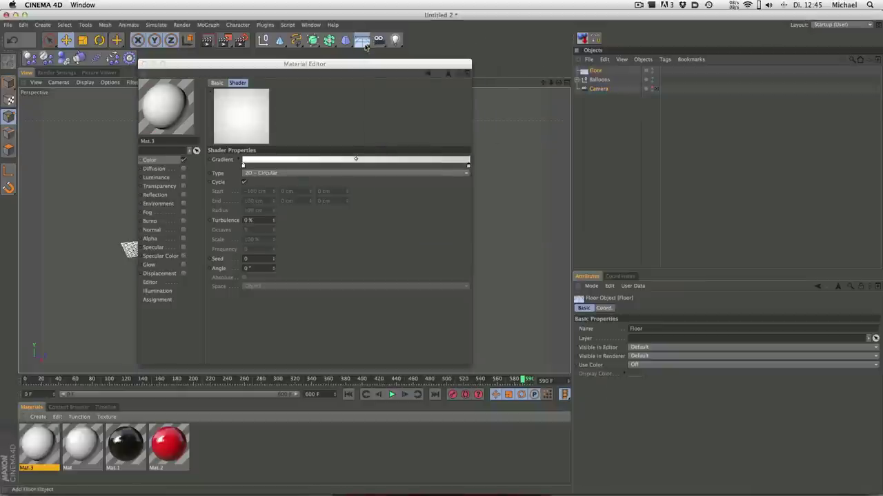
left_click_drag(365, 46, 412, 114)
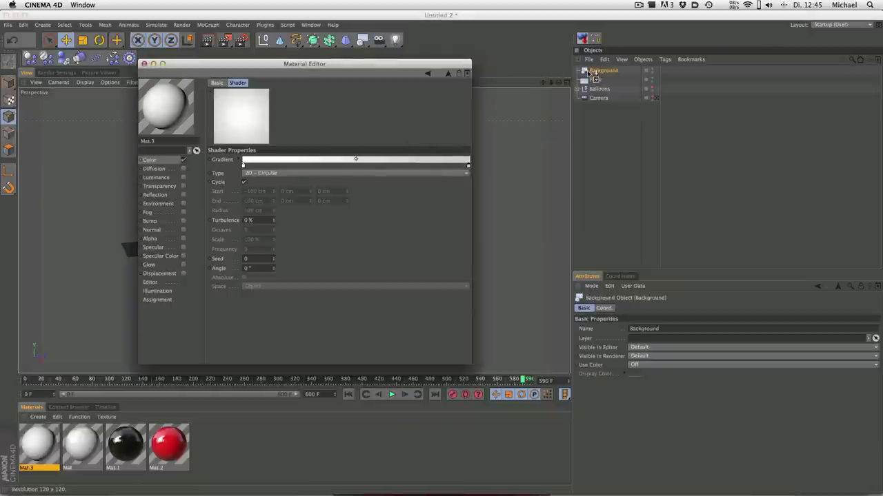
mouse_move(587, 73)
left_mouse_down()
mouse_move(603, 81)
mouse_move(604, 71)
left_mouse_up()
left_click(143, 63)
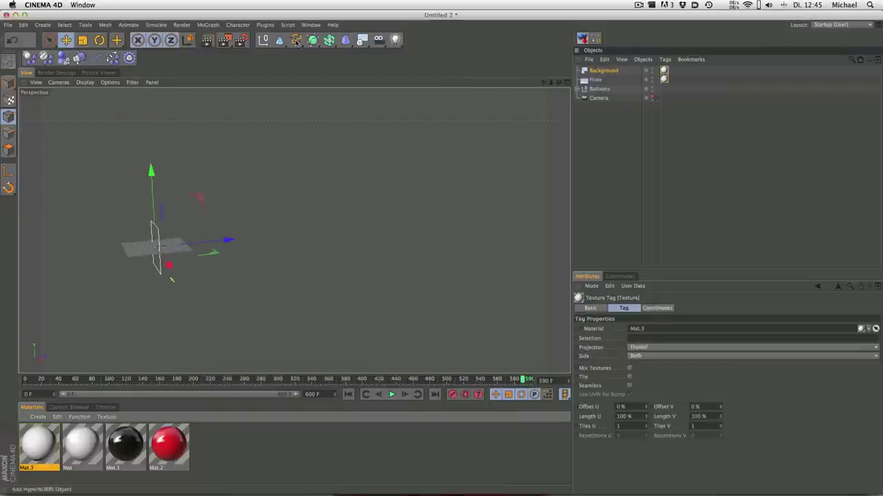
Add a Null object and rename it 'Infinite Floor'.
left_click(263, 40)
double_click(596, 71)
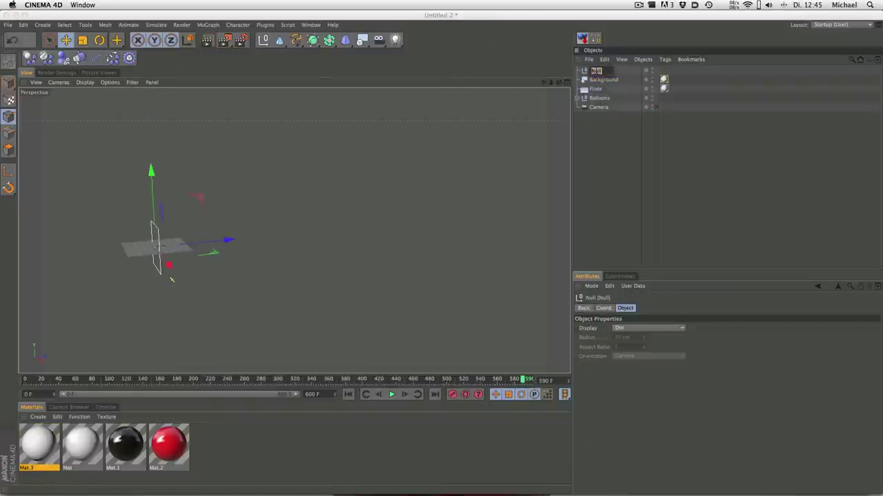
type("Inf")
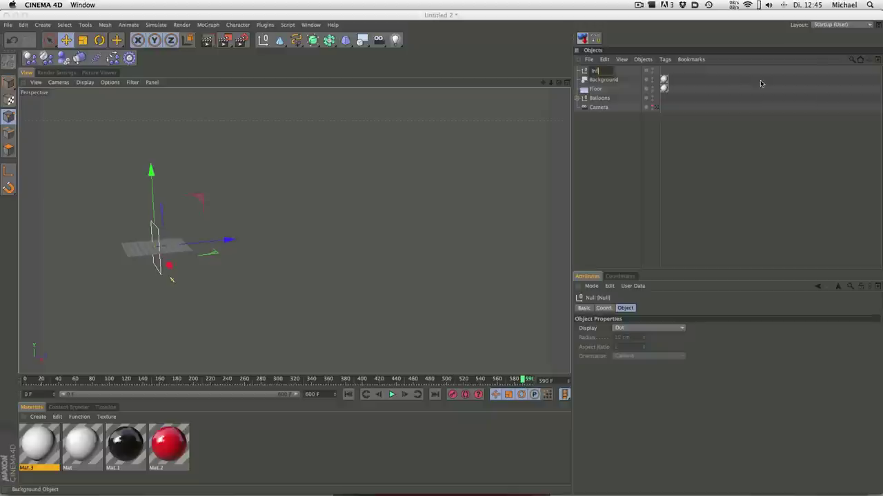
type("inite")
type(" Floor")
key("Return")
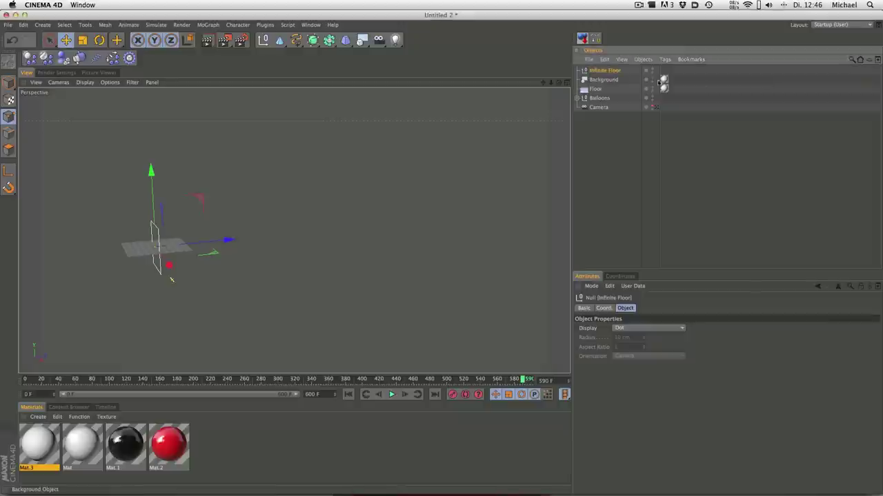
Parent the Background and Floor under the Infinite Floor null.
left_click(598, 80)
left_click(597, 86, "shift")
left_click_drag(597, 85, 601, 71)
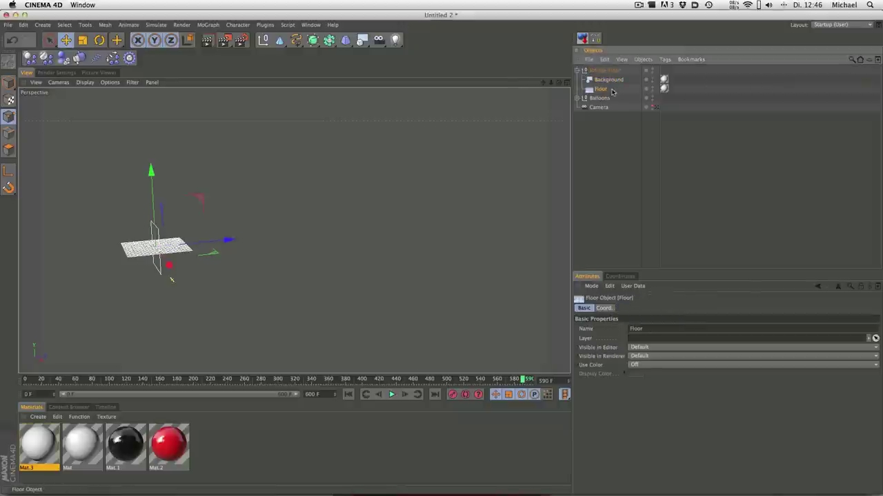
Give the Floor a Compositing tag with Compositing Background checked.
right_click(597, 90)
mouse_move(727, 123)
left_click(721, 132)
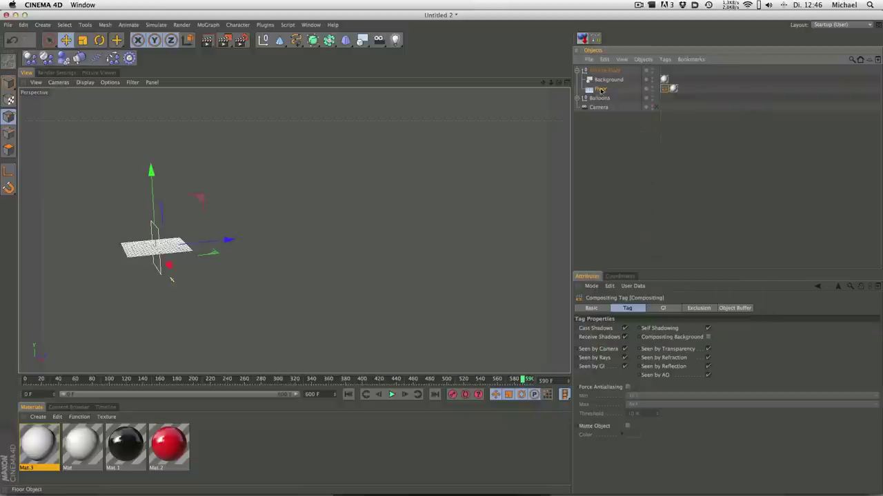
left_click(707, 337)
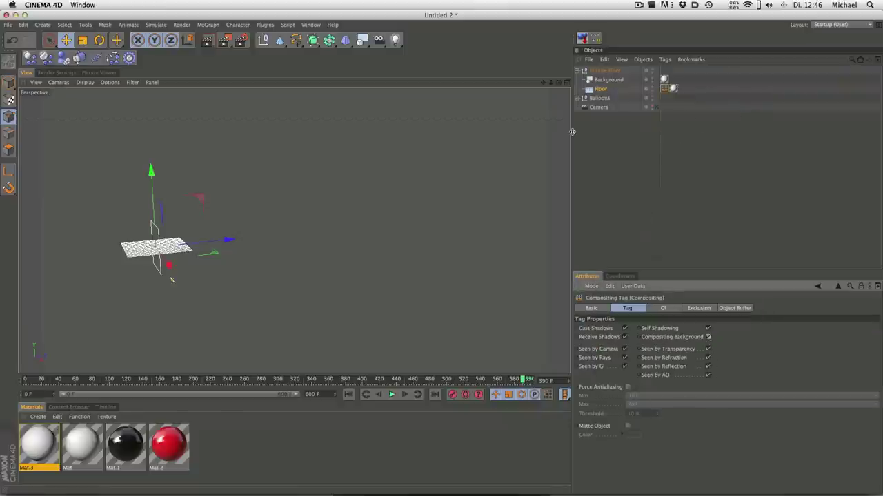
left_click(577, 70)
left_click(609, 113)
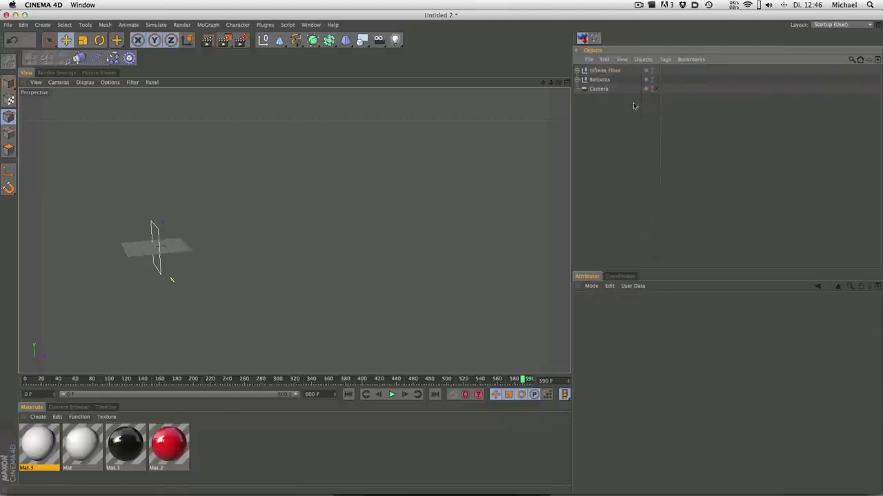
Lower the Floor beneath the scene and slide it along its X axis.
left_click(656, 90)
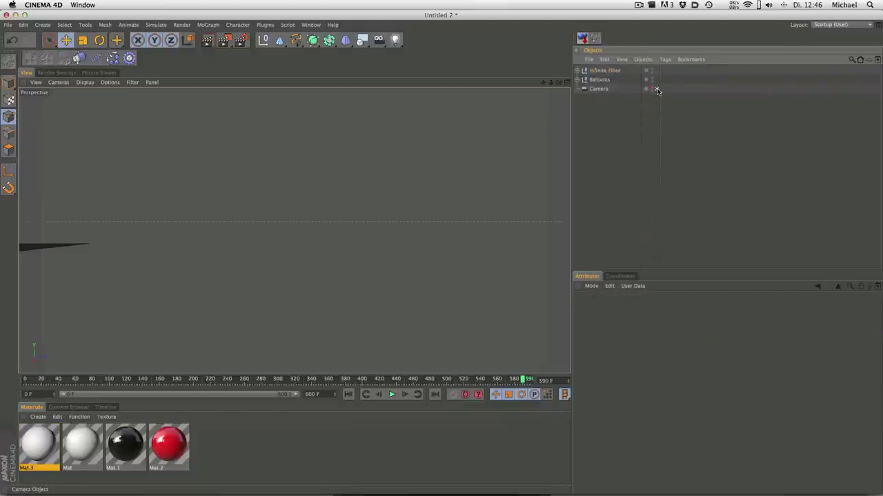
left_click(655, 89)
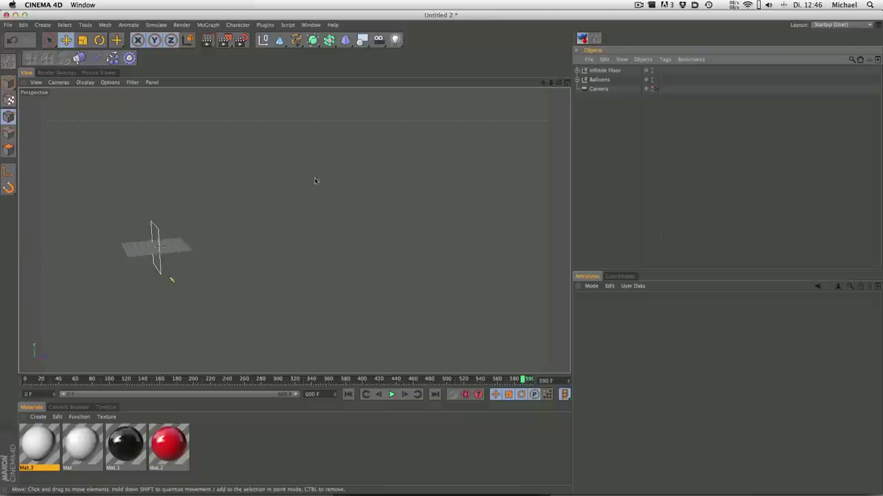
left_click(577, 70)
left_click(600, 88)
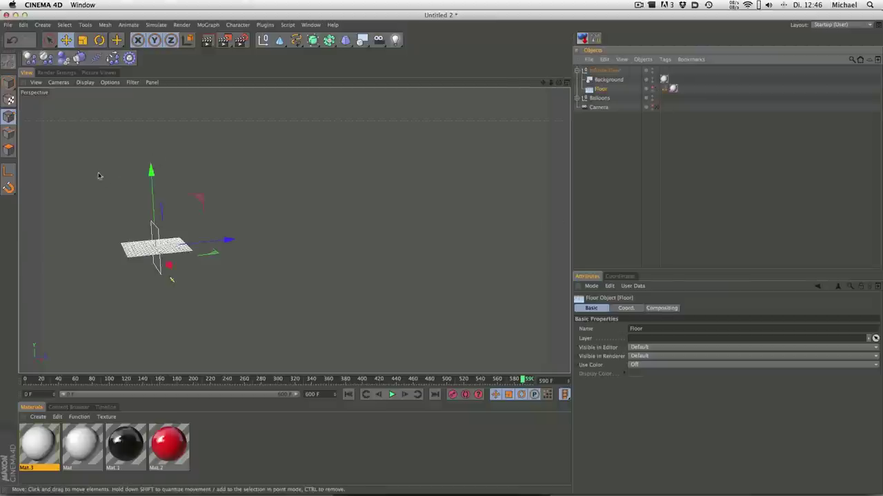
left_click_drag(151, 169, 157, 206)
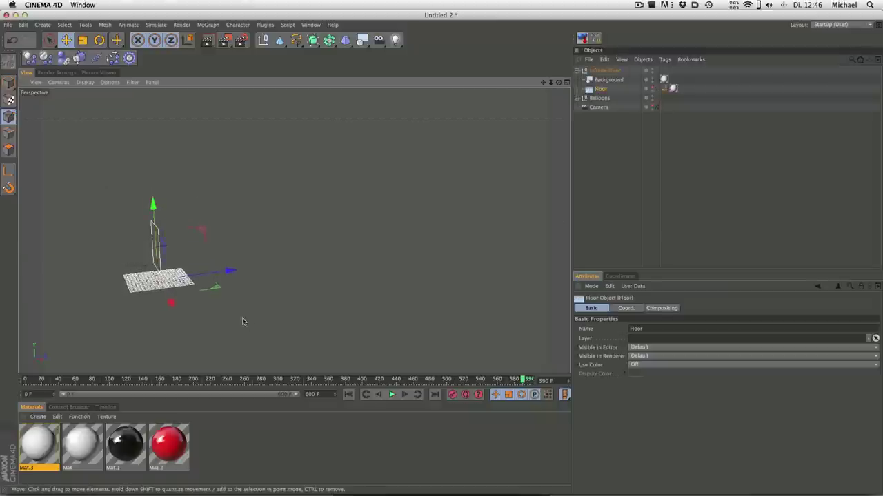
mouse_move(230, 272)
left_mouse_down()
mouse_move(279, 265)
mouse_move(257, 269)
mouse_move(266, 268)
left_mouse_up()
Render a camera-view preview and open the floor texture tag's Projection options.
left_click(655, 107)
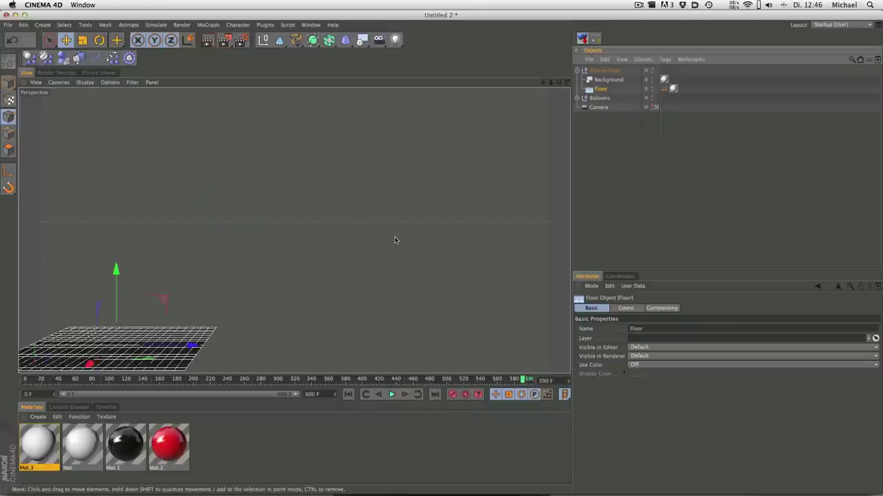
key("ctrl+r")
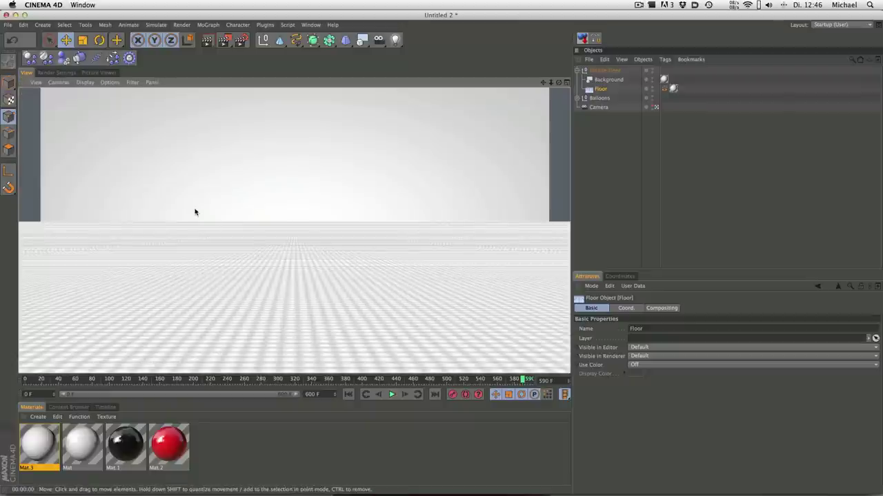
left_click(673, 88)
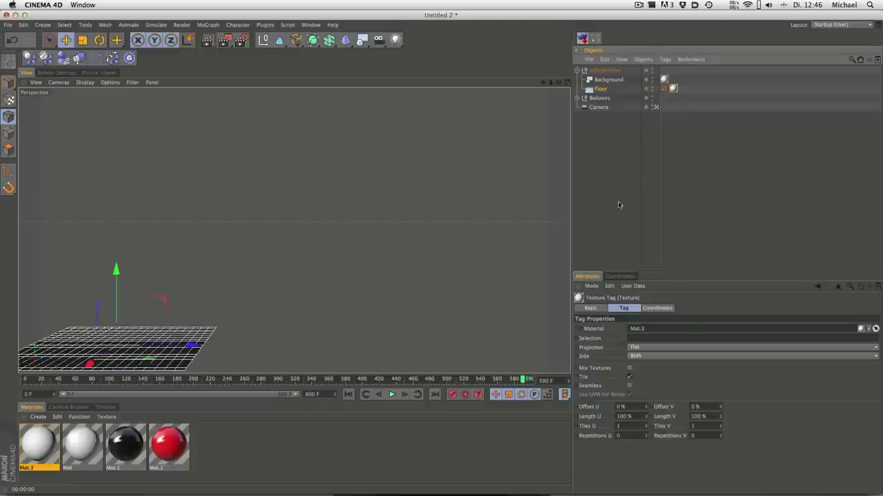
left_click(661, 348)
Set the floor texture projection to Frontal and check it with a preview render.
left_click(652, 395)
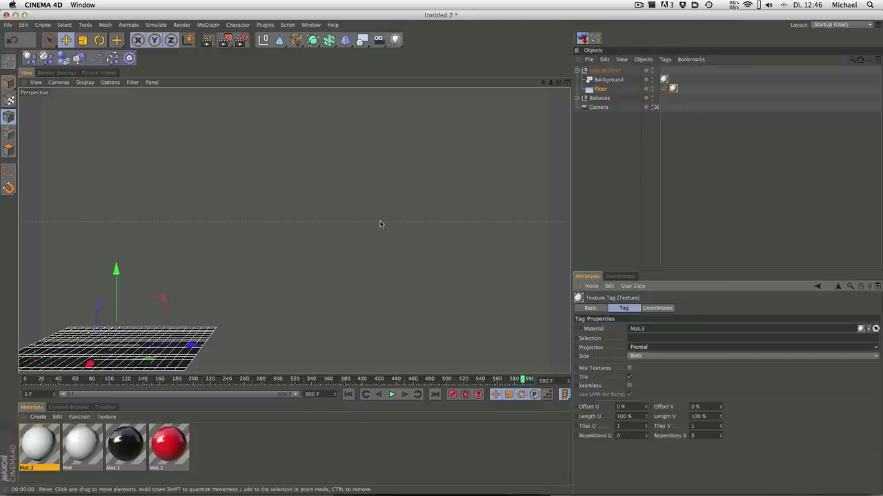
key("ctrl+r")
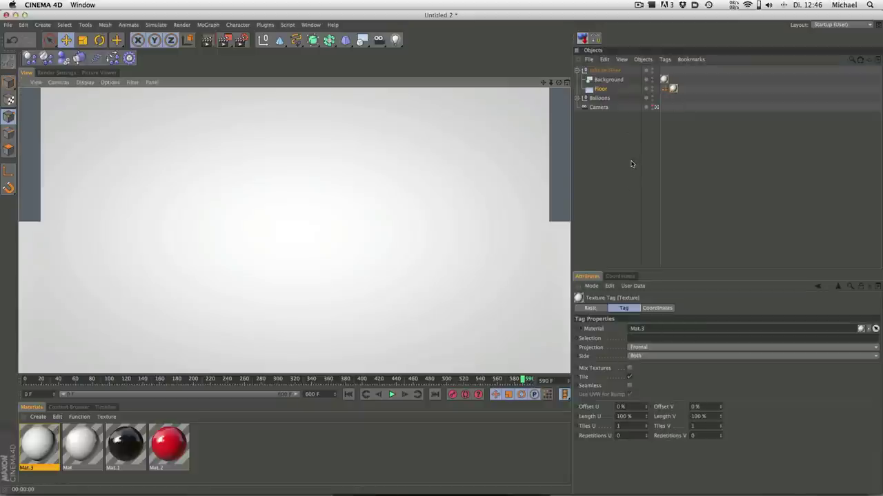
left_click(624, 154)
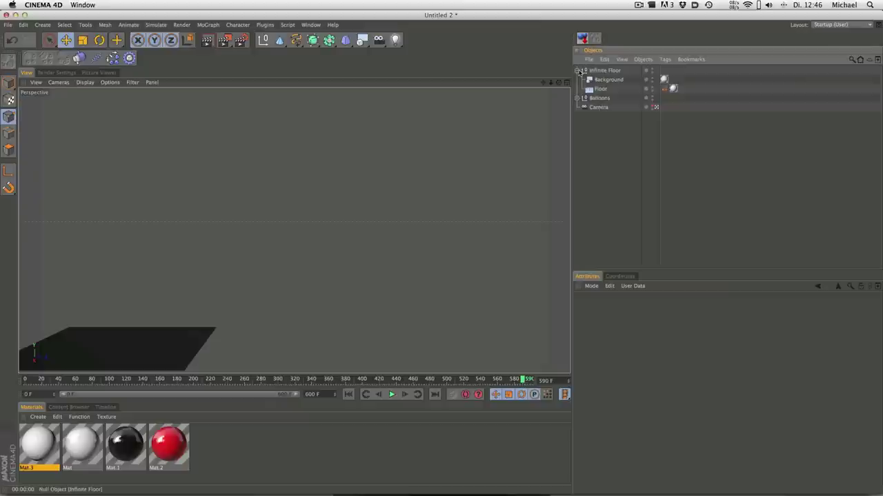
left_click(577, 71)
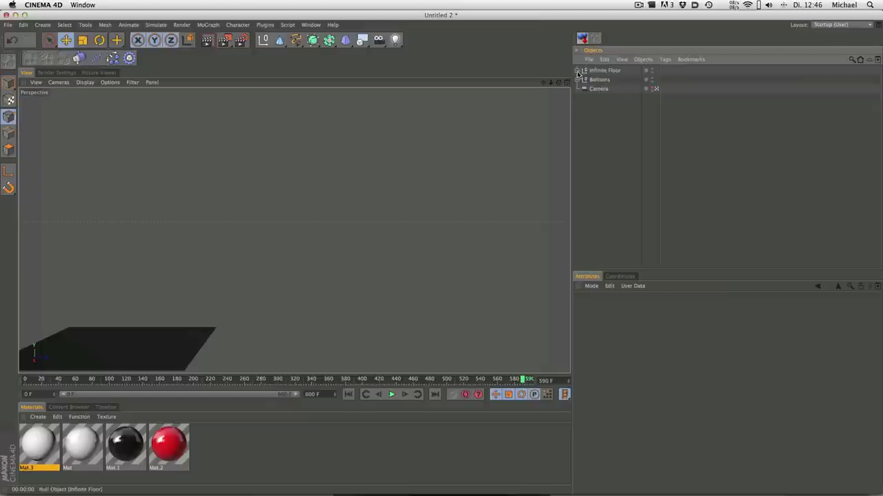
Play and render the balloon animation, return to frame 0, and open the Content Browser.
left_click(393, 397)
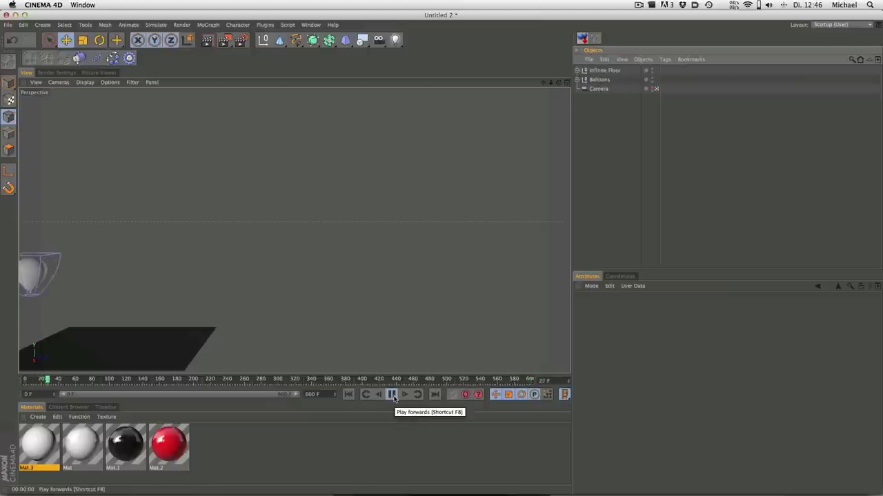
left_click(392, 395)
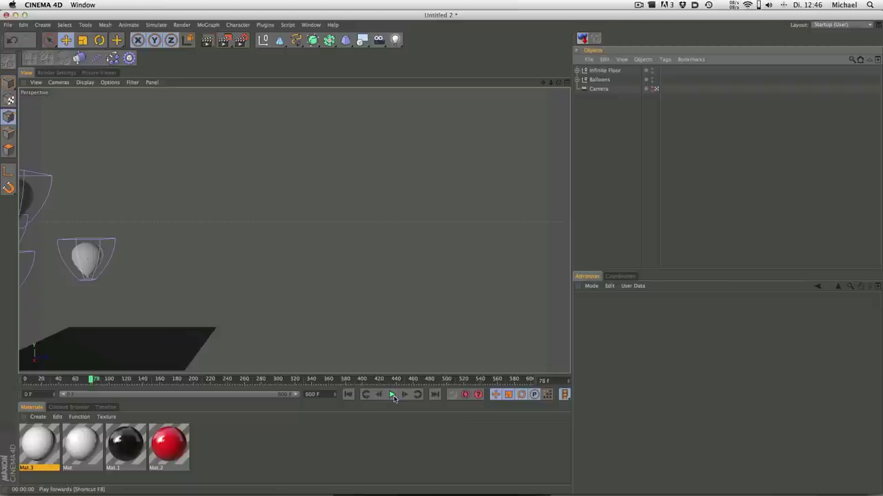
key("ctrl+r")
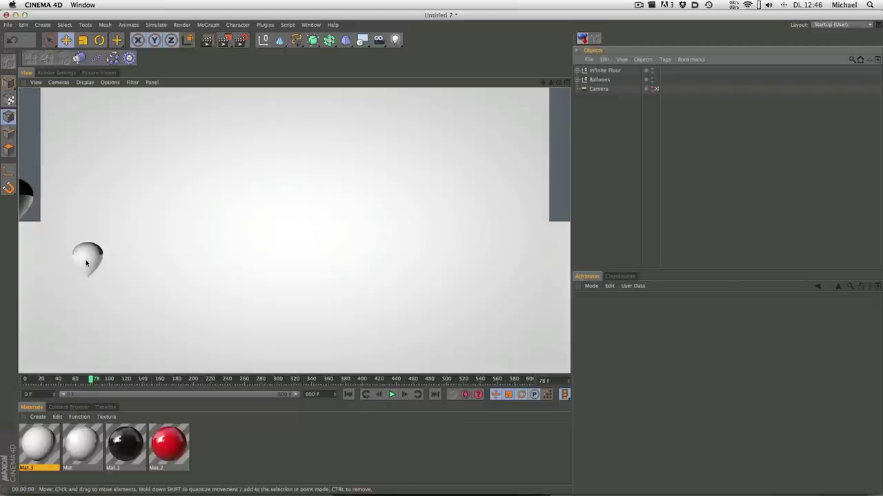
left_click(348, 394)
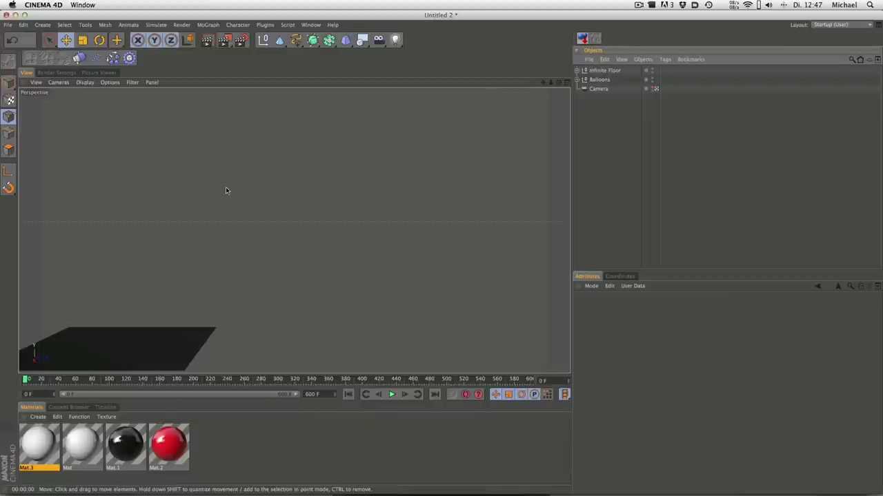
left_click(66, 408)
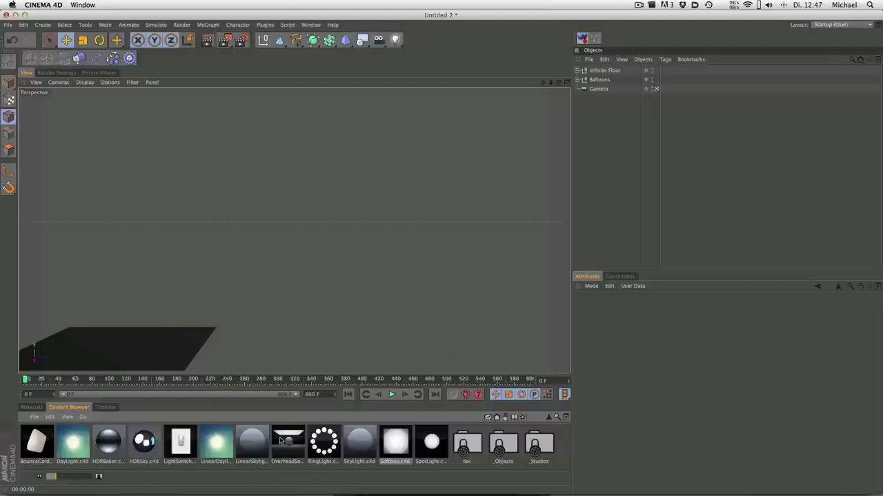
Add the Overhead Softbox preset to the scene and raise it above the balloons.
left_click_drag(281, 441, 585, 200)
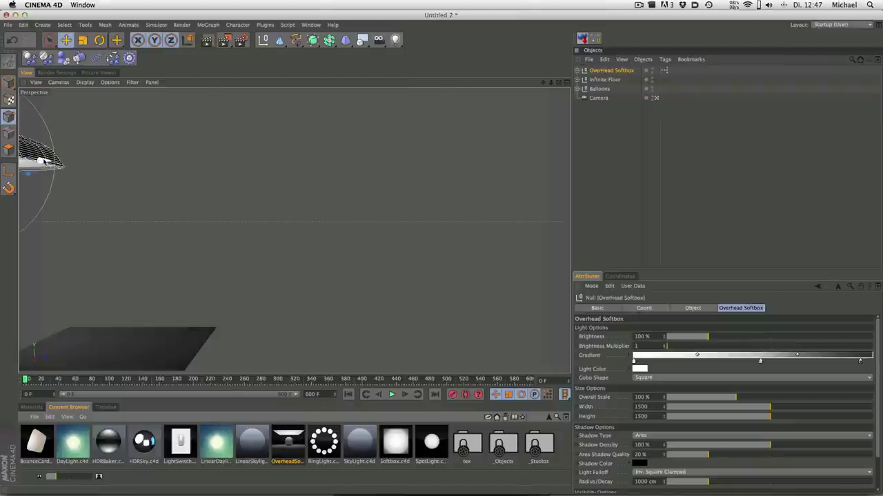
key("o")
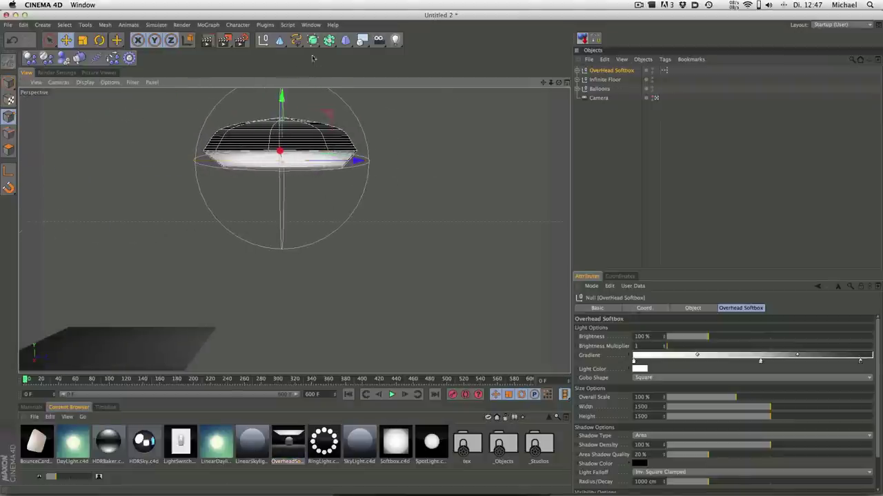
left_click_drag(282, 103, 282, 54)
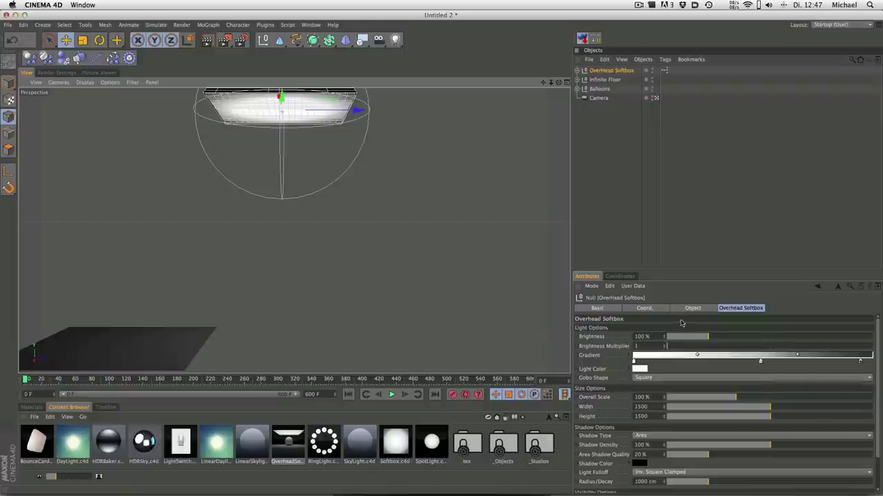
Set the softbox Brightness to 150% and Overall Scale to about 150%.
left_click_drag(653, 271, 653, 187)
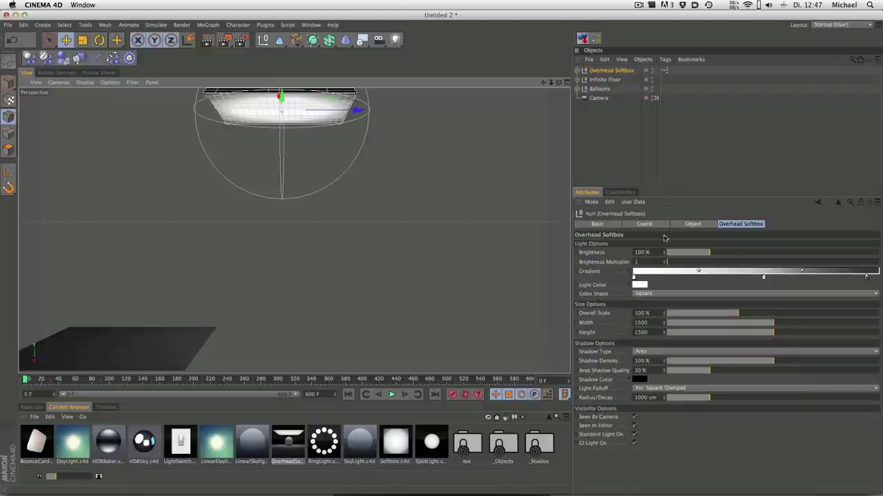
double_click(641, 252)
type("150")
key("Return")
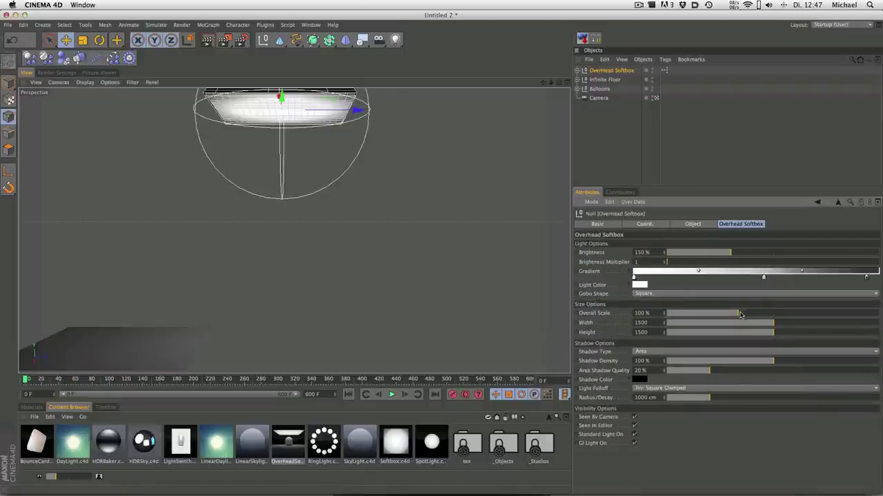
left_click_drag(740, 315, 774, 317)
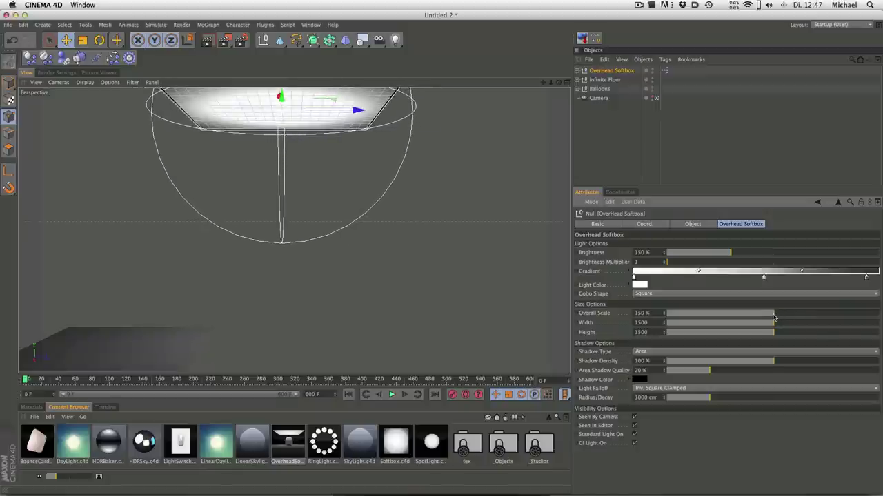
left_click(656, 98)
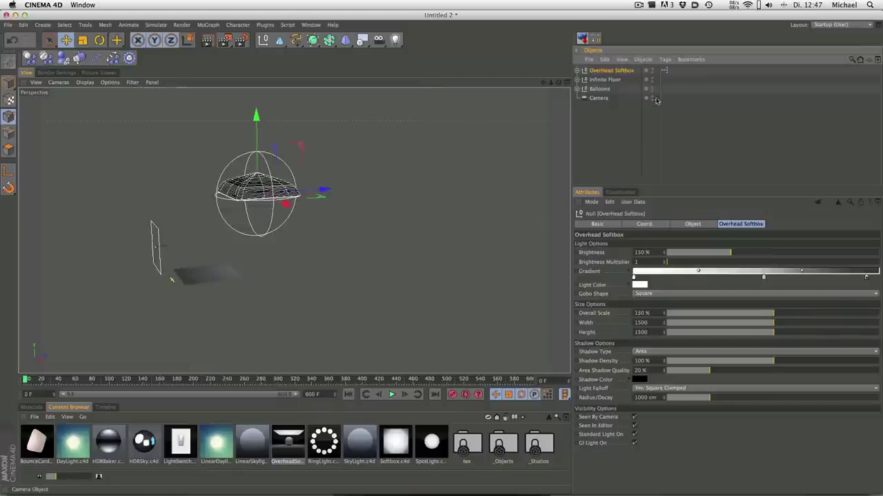
left_click(652, 98)
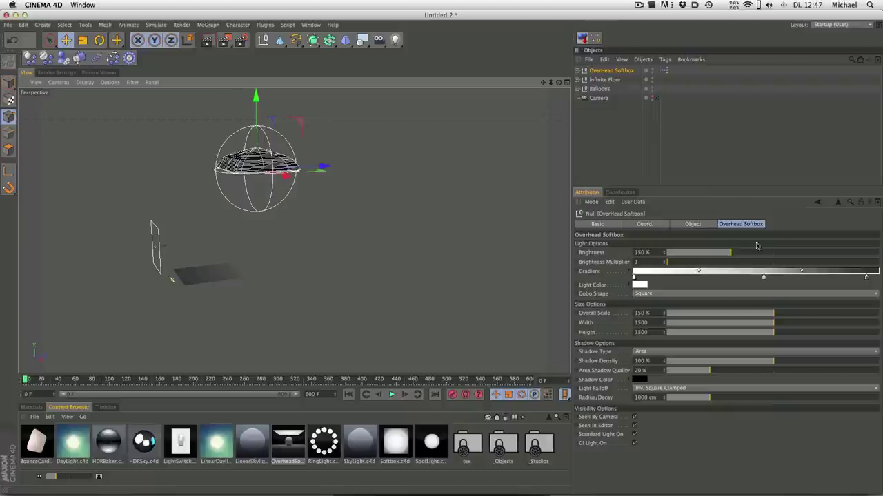
left_click(652, 98)
left_click(653, 98)
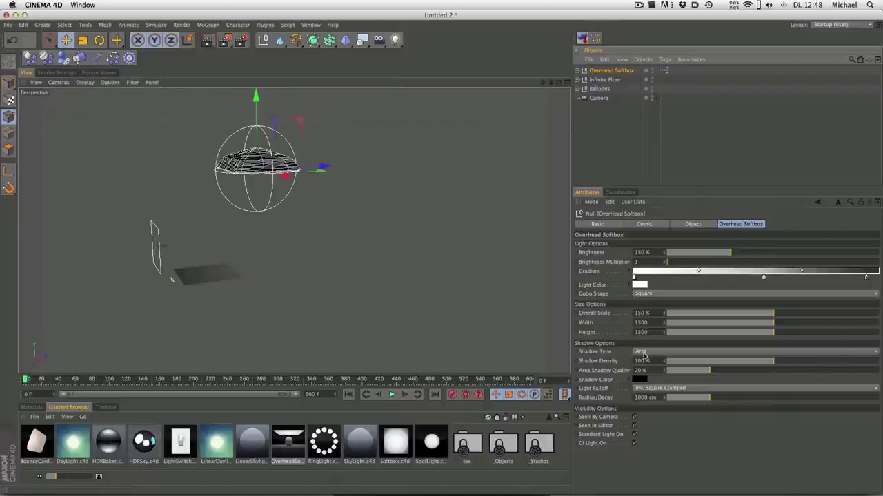
Set the Overhead Softbox Shadow Type to Shadow Maps (Soft).
left_click(576, 70)
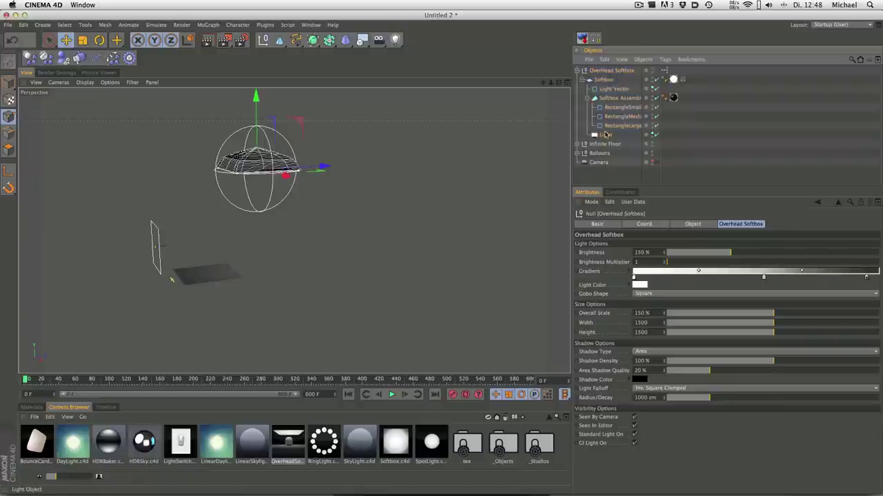
left_click(605, 135)
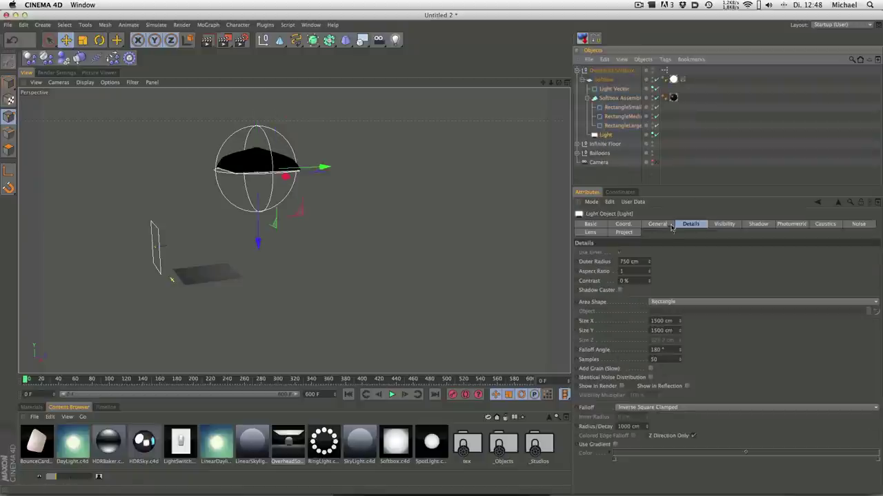
left_click(658, 224)
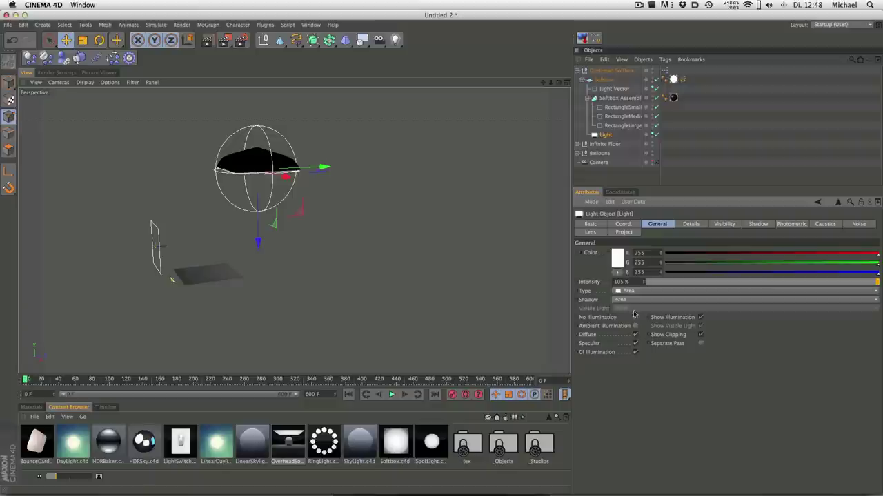
left_click(621, 300)
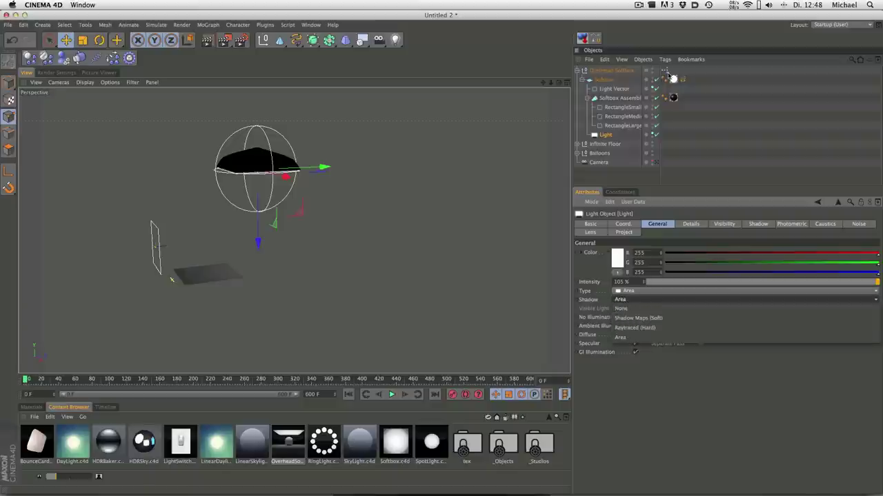
left_click(611, 65)
left_click(580, 70)
left_click(611, 71)
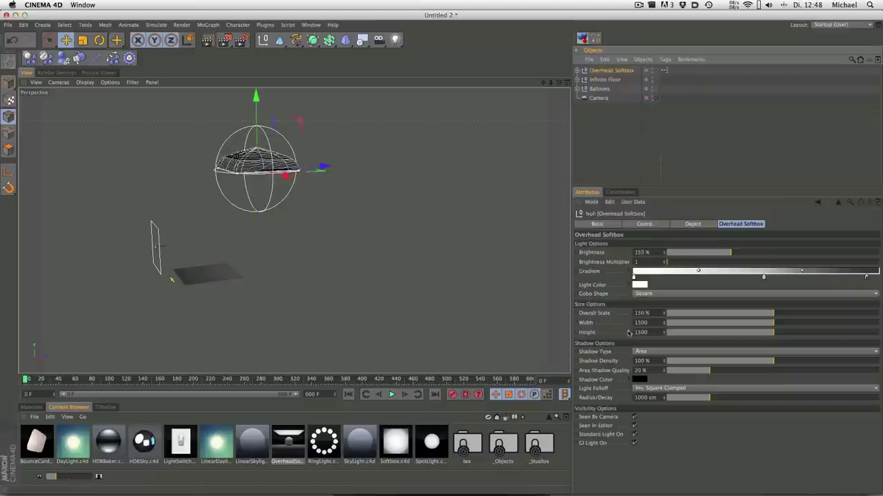
left_click(653, 353)
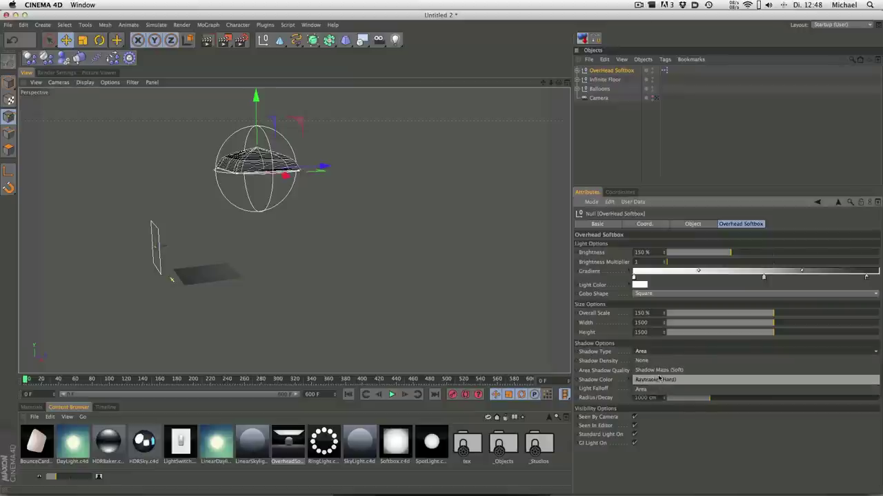
left_click(659, 371)
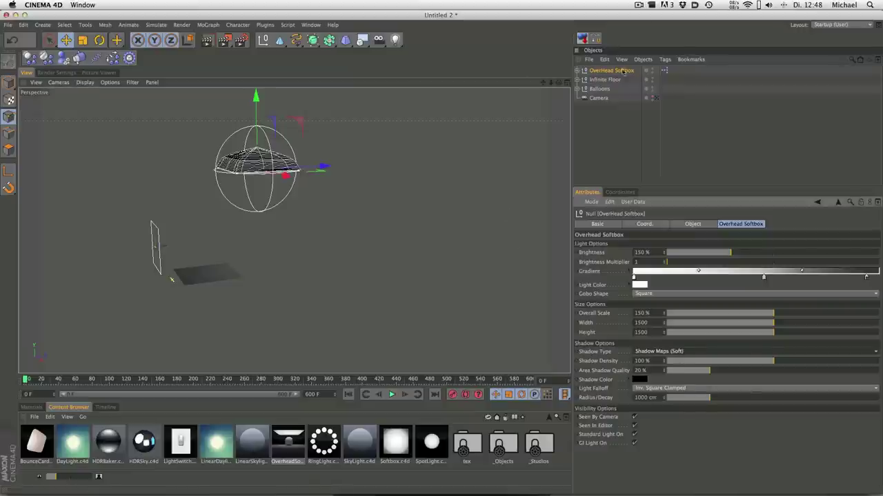
left_click(656, 98)
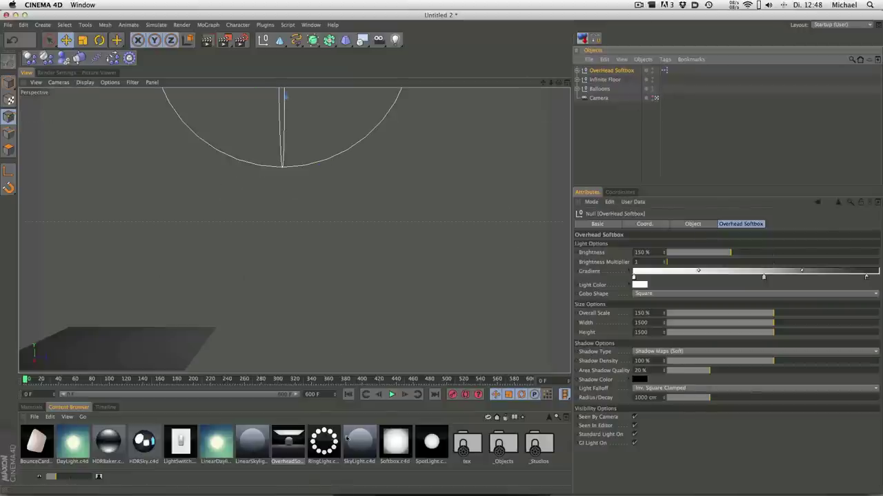
Play the animation from the camera and render a preview frame.
left_click(391, 394)
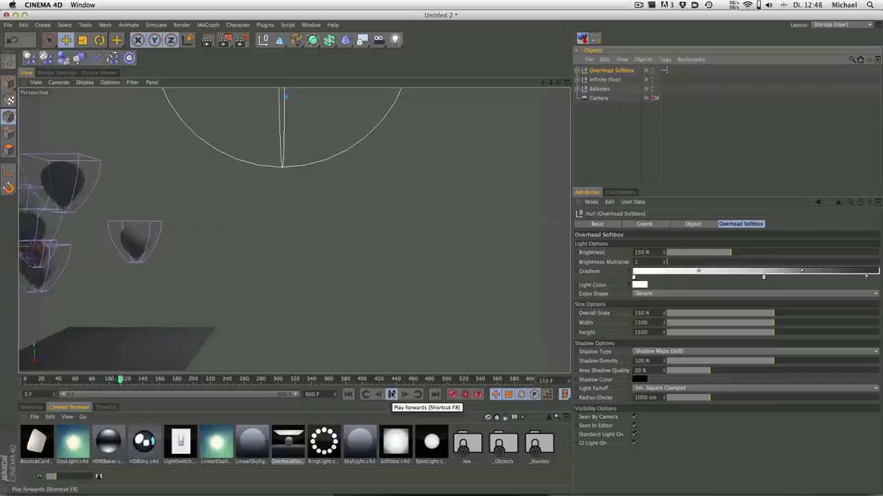
key("ctrl+r")
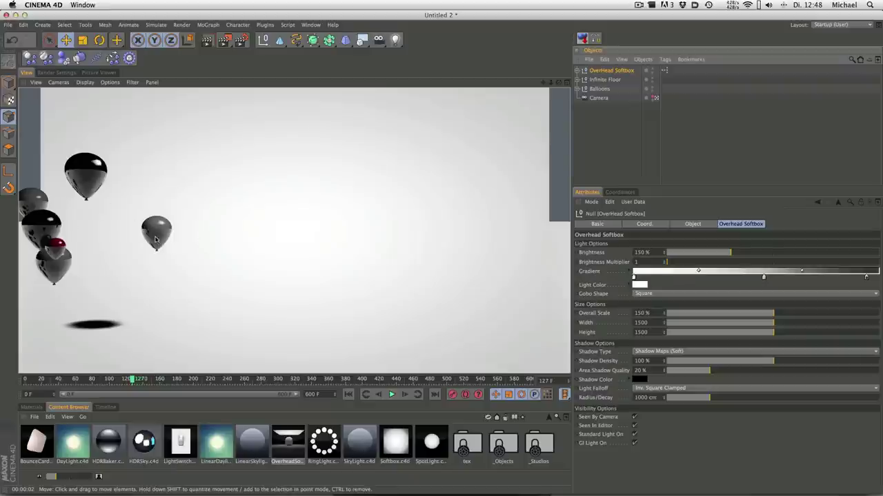
left_click(618, 128)
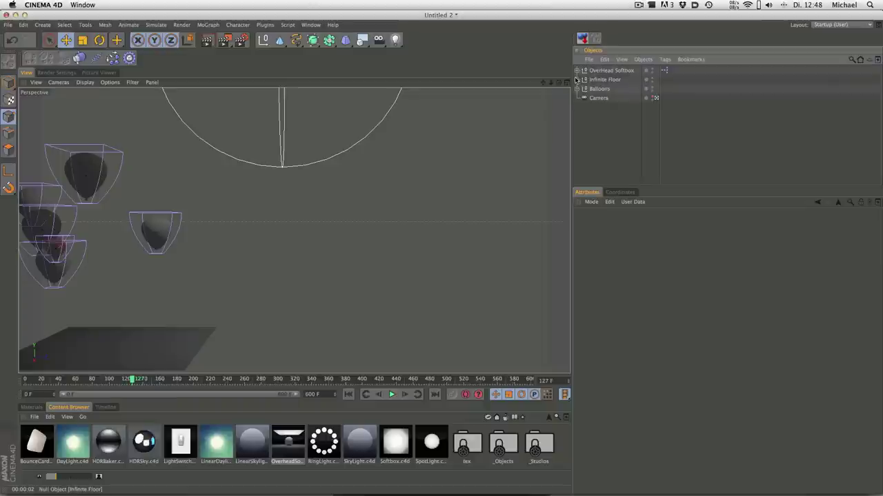
Untick Seen by Reflection on the Floor's Compositing tag.
left_click(577, 79)
left_click(664, 97)
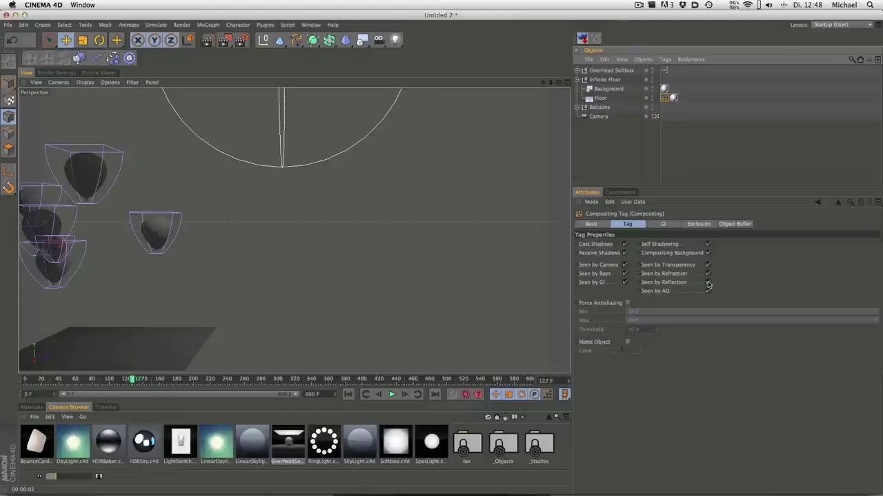
left_click(708, 283)
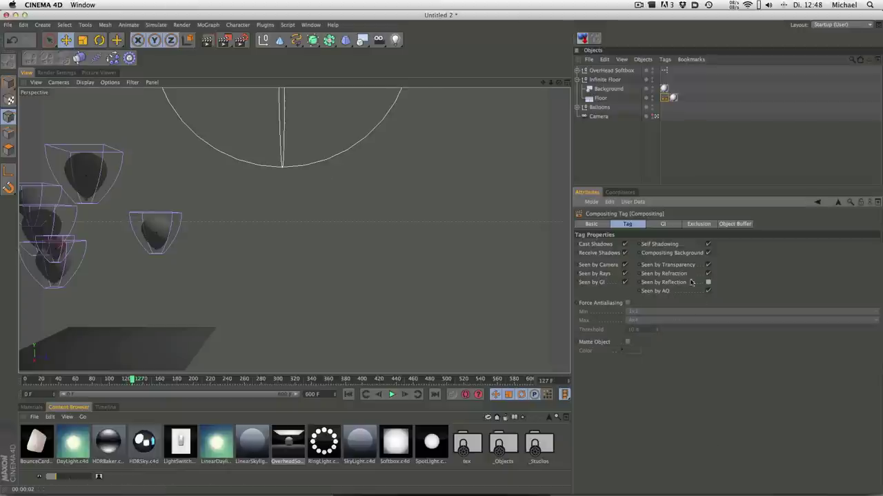
Render a region preview, then the whole view, and replay the balloon animation.
left_click_drag(165, 353, 396, 145)
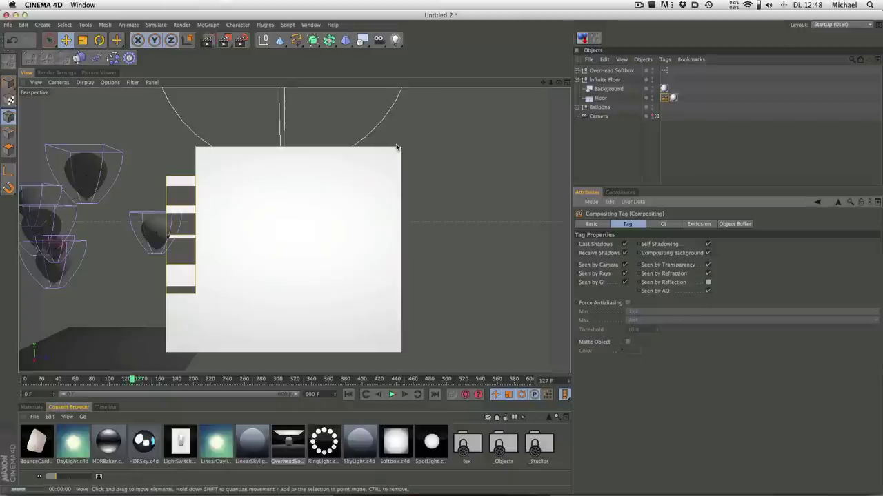
key("ctrl+r")
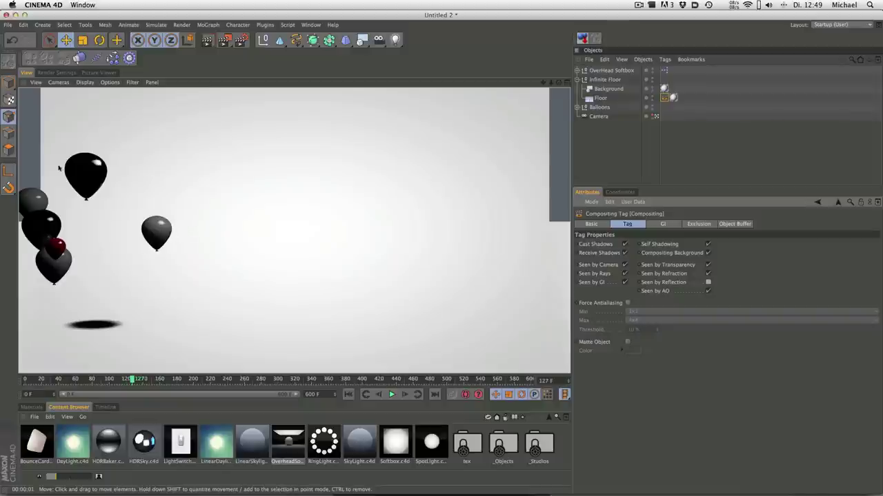
left_click(392, 395)
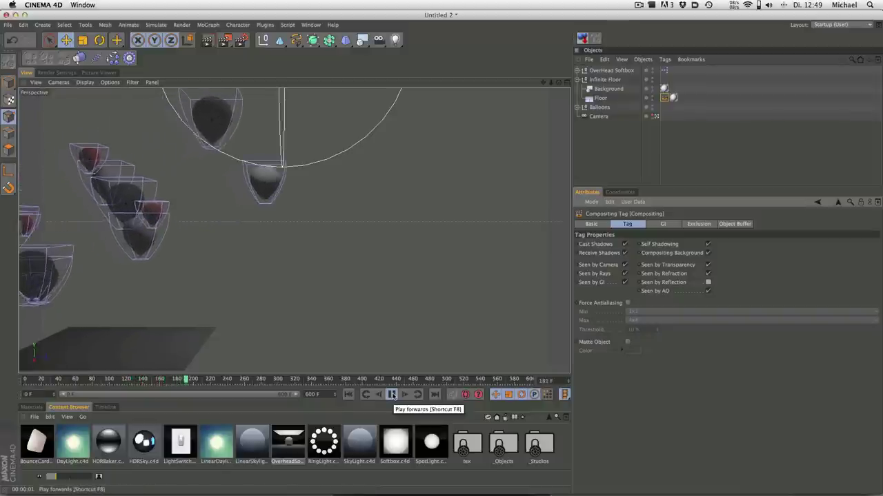
left_click(392, 394)
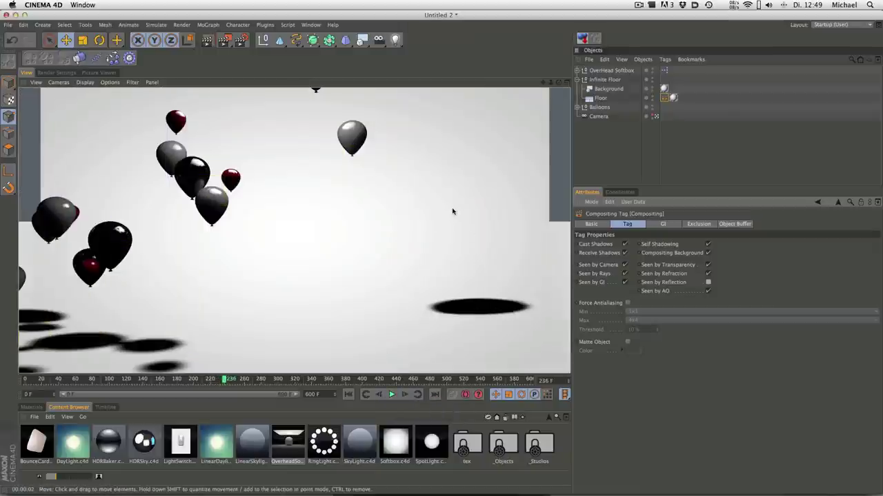
Add Compositing tags to Balloon White and Balloon Black.
left_click(578, 110)
left_click(578, 108)
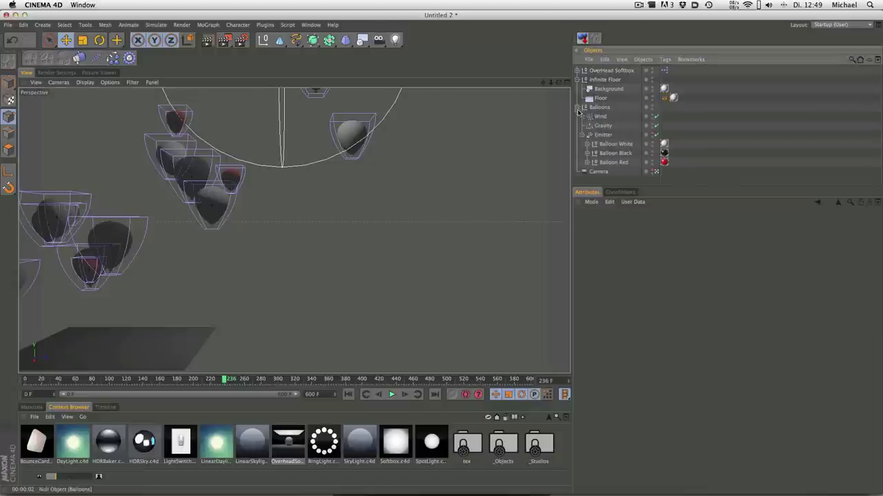
left_click(606, 144)
right_click(619, 145)
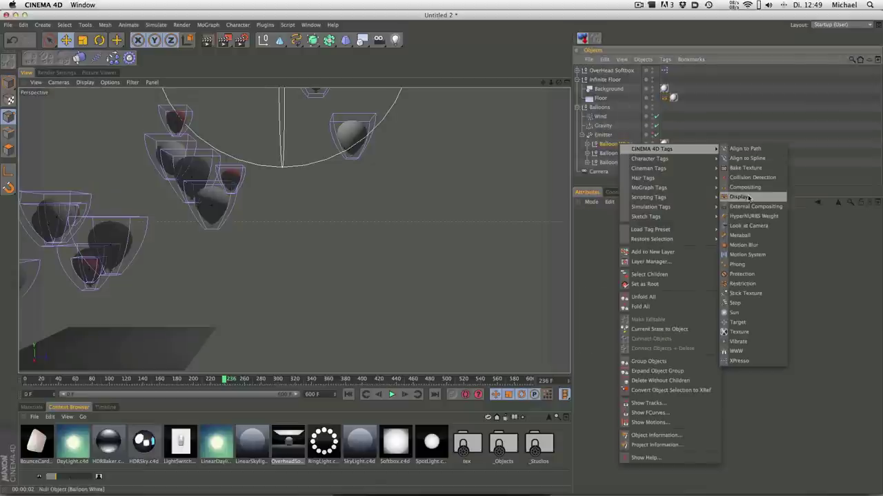
left_click(745, 187)
right_click(623, 153)
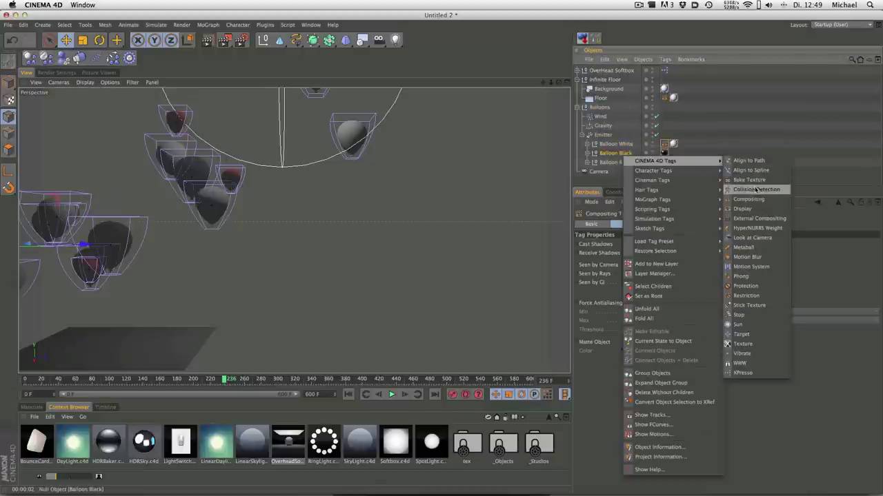
left_click(749, 199)
Give Balloon Red a Compositing tag with Seen by AO on and Seen by Reflection off.
left_click(614, 162)
right_click(613, 162)
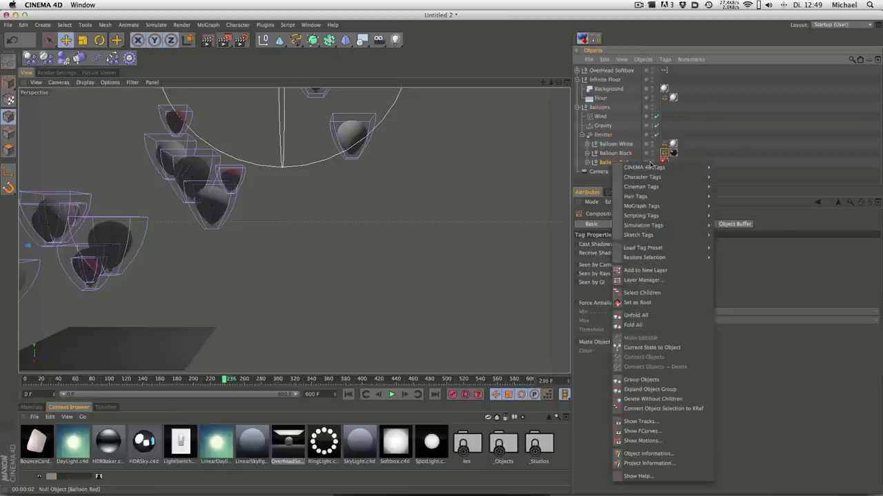
mouse_move(644, 168)
left_click(736, 205)
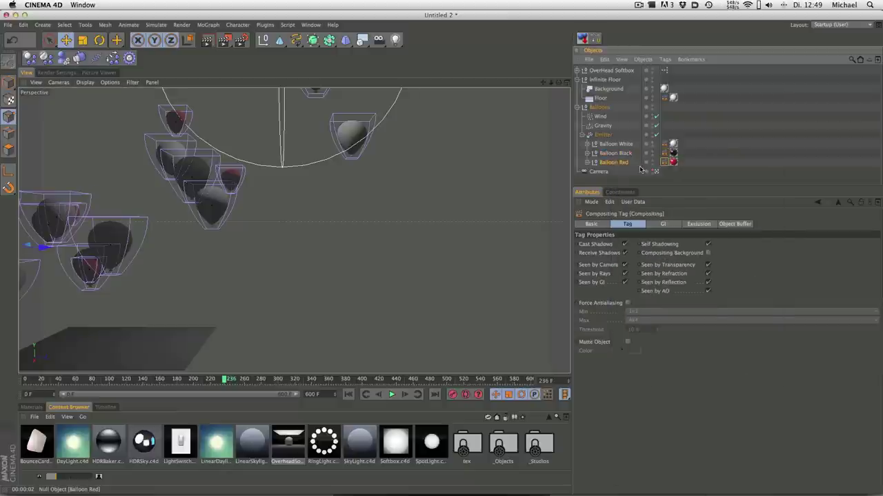
left_click(708, 290)
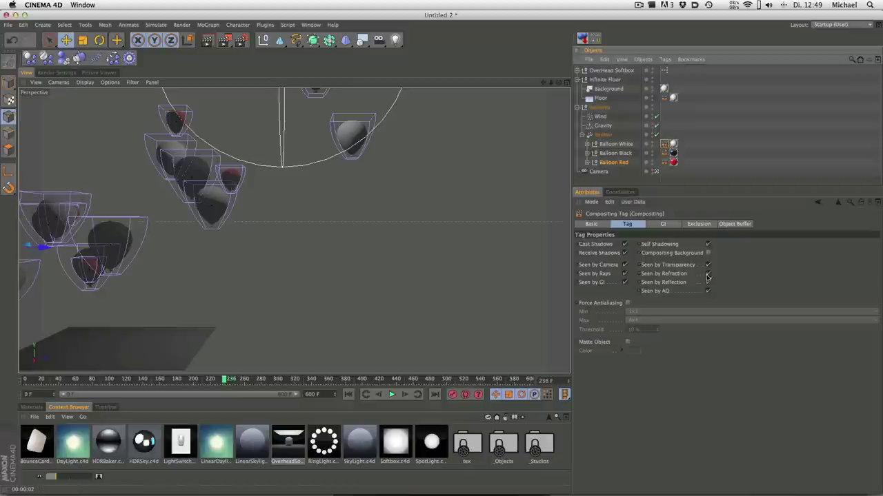
left_click(706, 282)
key("ctrl+r")
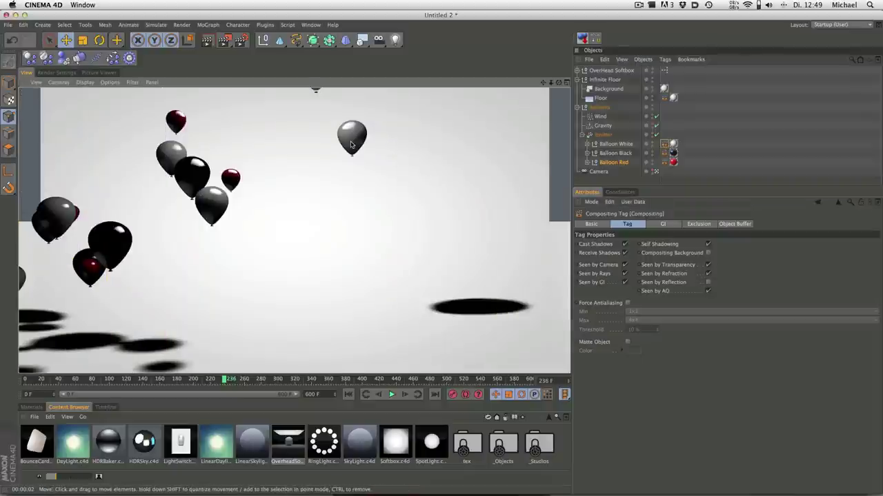
Rewind to frame 0 and raise the Overhead Softbox higher above the scene.
left_click(395, 394)
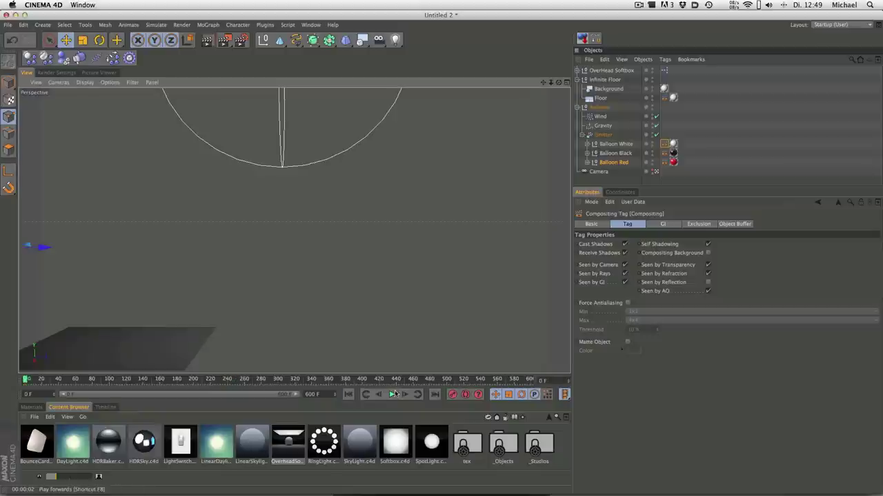
left_click(655, 171)
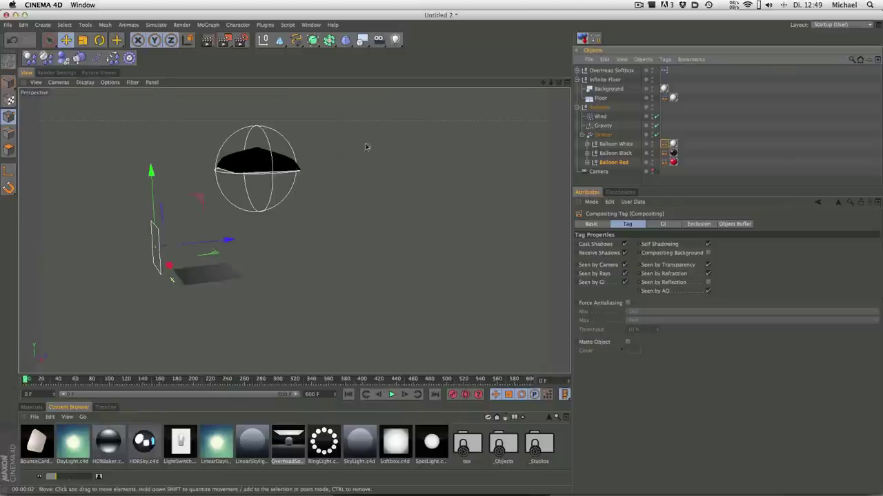
left_click(256, 162)
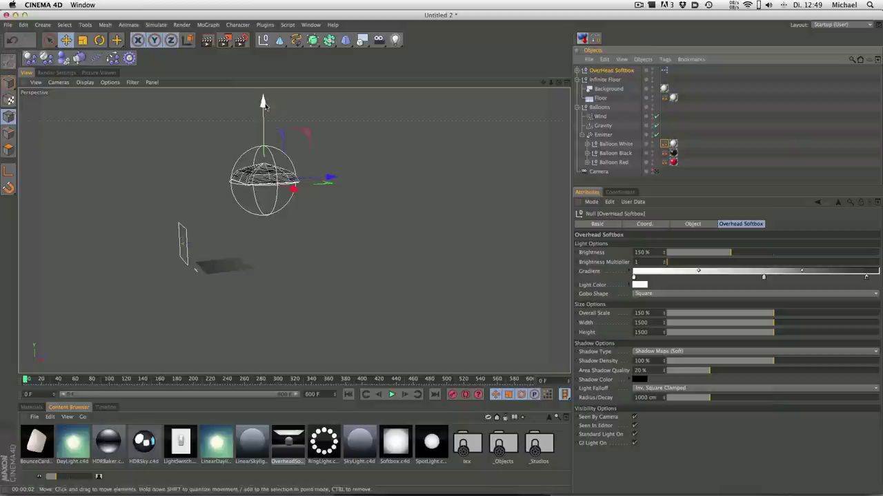
left_click_drag(264, 105, 264, 75)
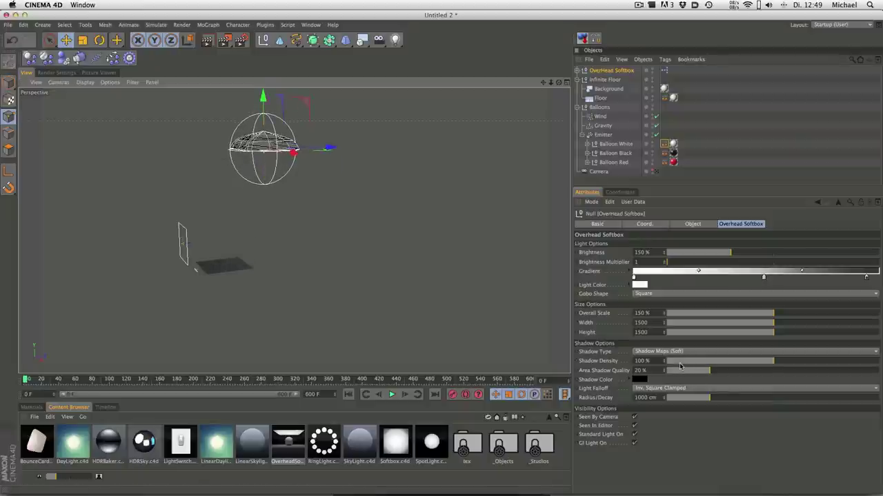
Drag the Softbox.c4d preset from the Content Browser into the scene.
left_click(655, 171)
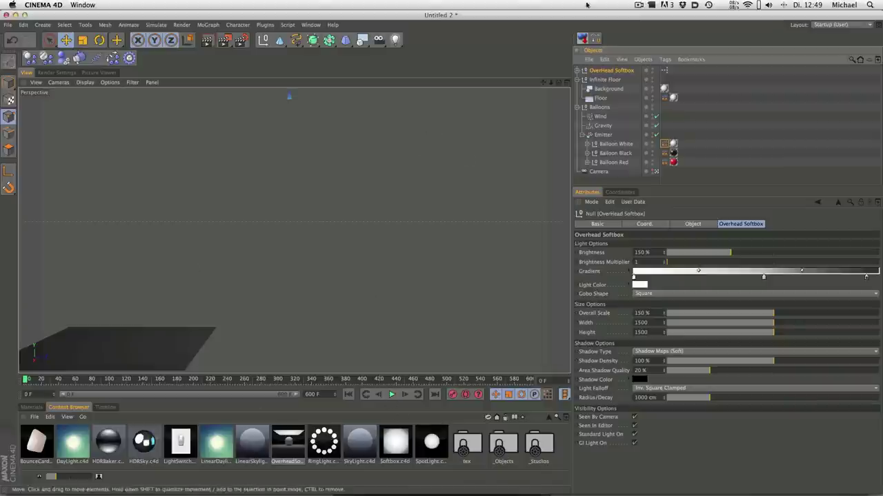
left_click(576, 80)
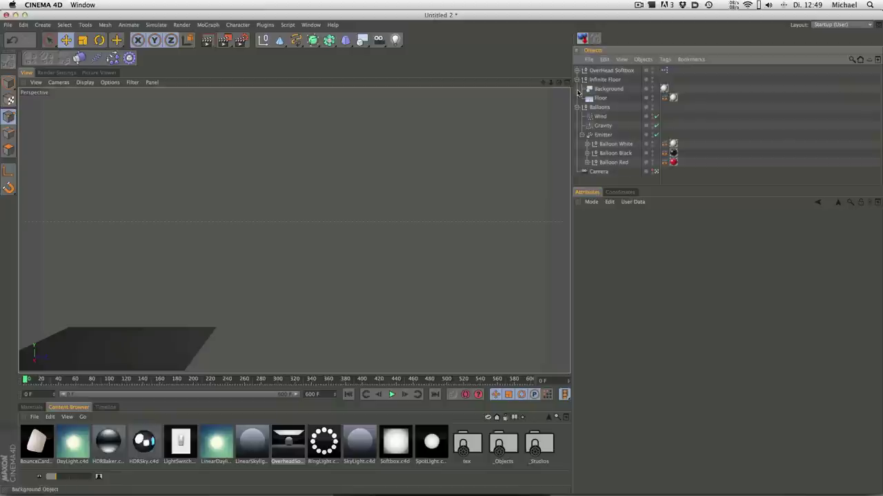
left_click(577, 80)
left_click(576, 89)
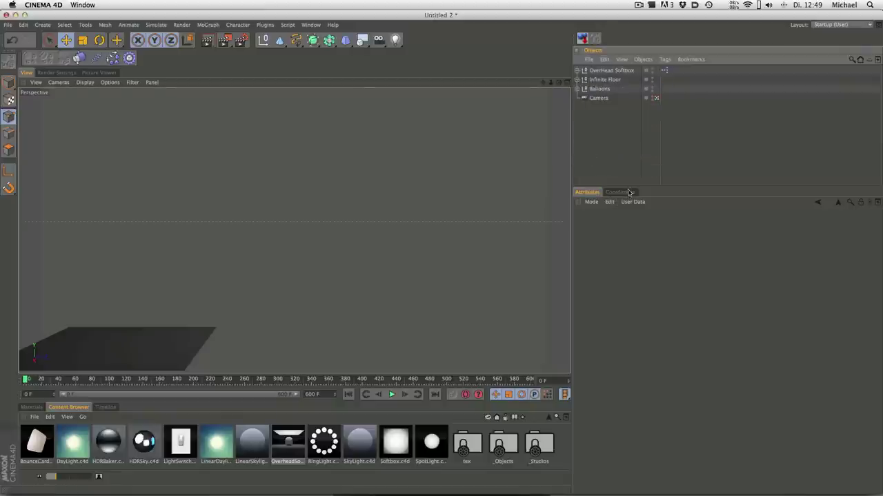
left_click_drag(629, 192, 629, 287)
left_click_drag(395, 441, 385, 251)
Rotate the new Softbox around the scene so it lights the balloons from the side.
left_click(657, 107)
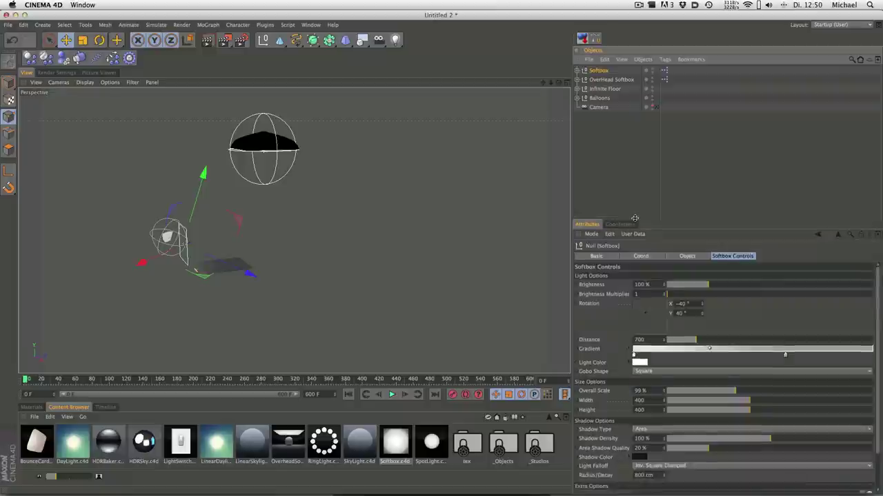
mouse_move(642, 282)
left_mouse_down()
mouse_move(643, 211)
mouse_move(654, 309)
mouse_move(637, 294)
mouse_move(641, 310)
mouse_move(652, 304)
left_mouse_up()
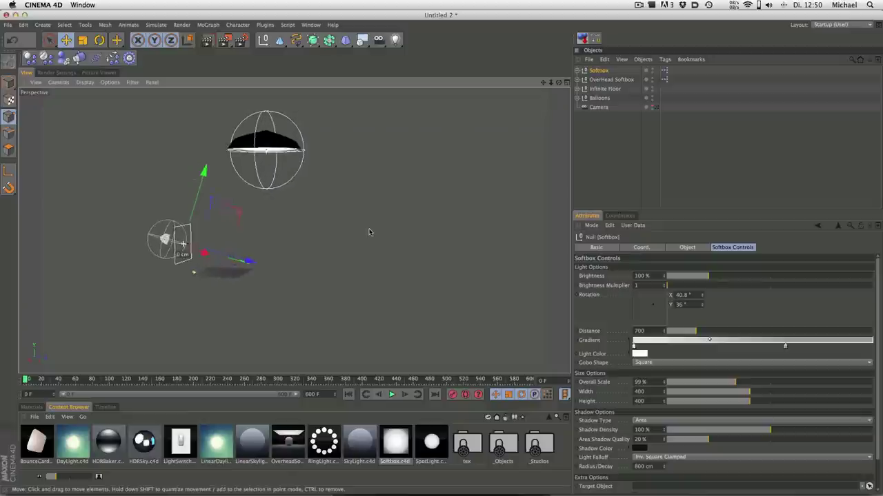
scroll(287, 223, "up", 3)
left_click_drag(287, 223, 390, 191, "alt")
scroll(373, 195, "up", 2)
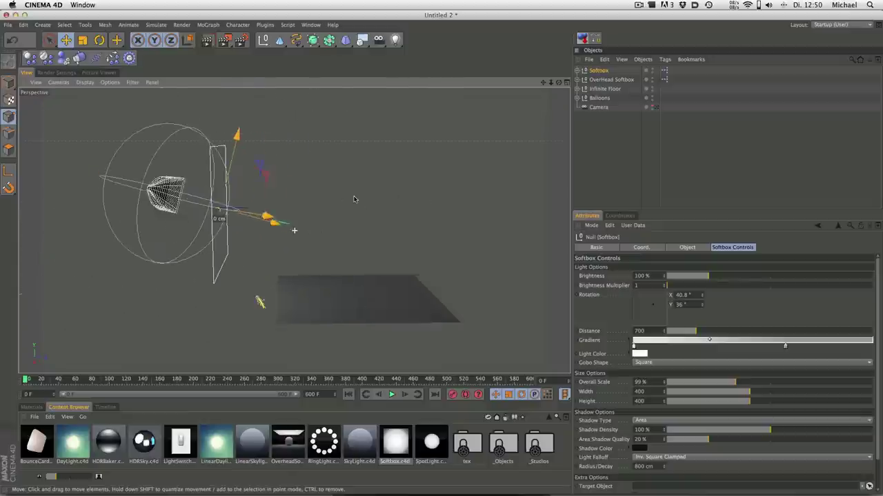
left_click_drag(666, 312, 647, 309)
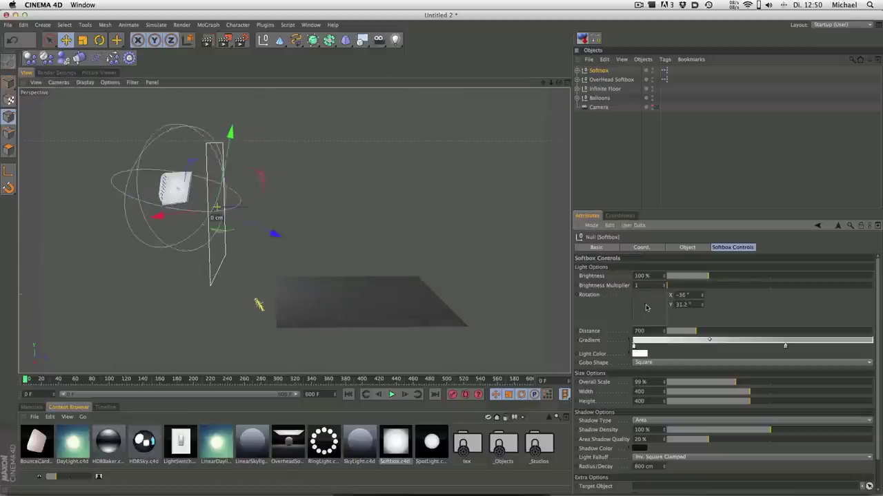
key("super+Tab")
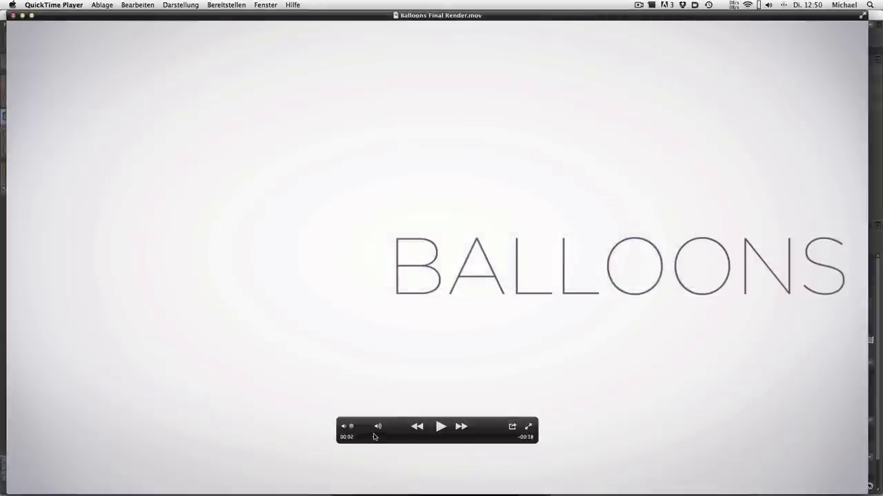
Scrub Balloons Final Render.mov forward to about 00:18 as a lighting reference.
left_click_drag(374, 437, 419, 438)
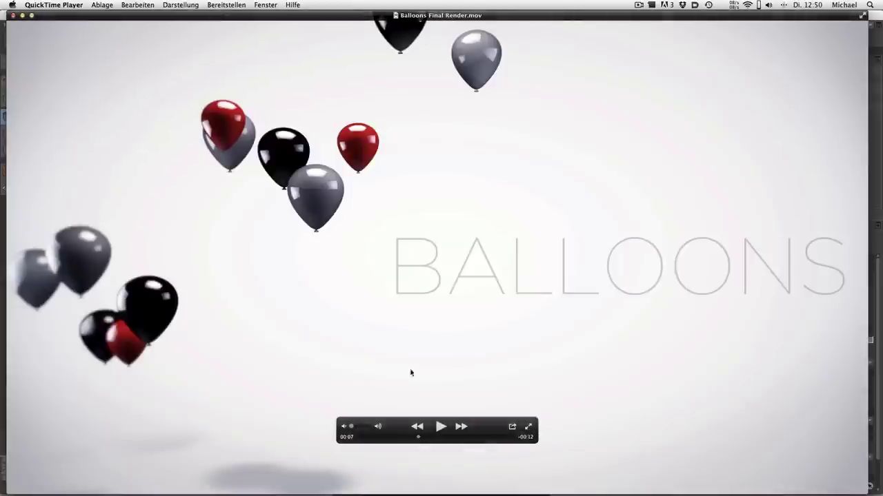
left_click(491, 438)
left_click_drag(493, 439, 500, 438)
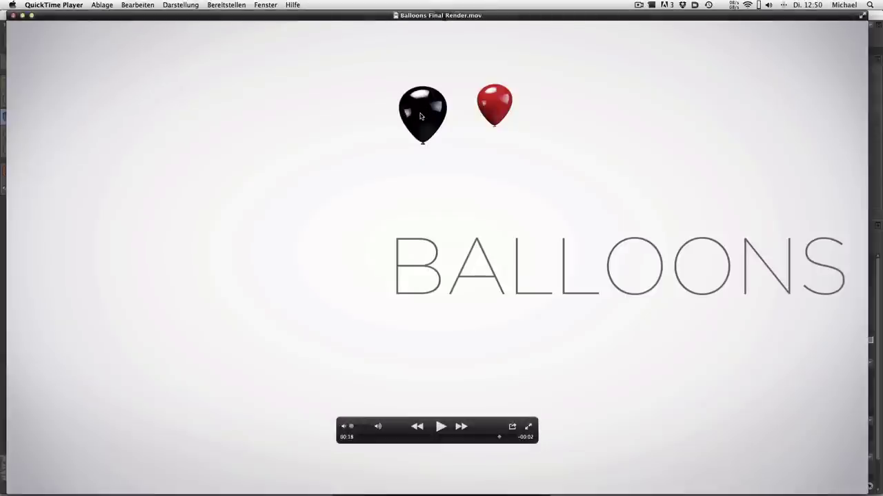
key("super+Tab")
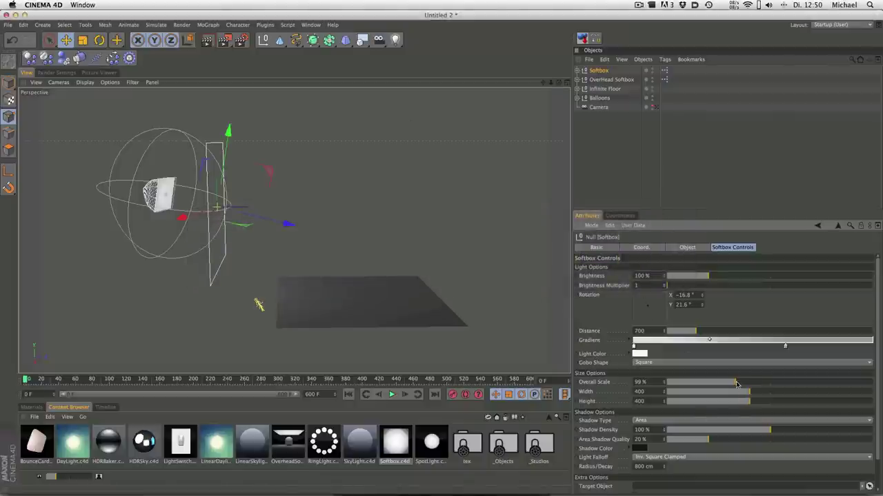
Set the side Softbox Overall Scale to 173%, Distance to 1472, and re-aim it.
mouse_move(736, 383)
left_mouse_down()
mouse_move(775, 383)
mouse_move(796, 393)
mouse_move(796, 403)
left_mouse_up()
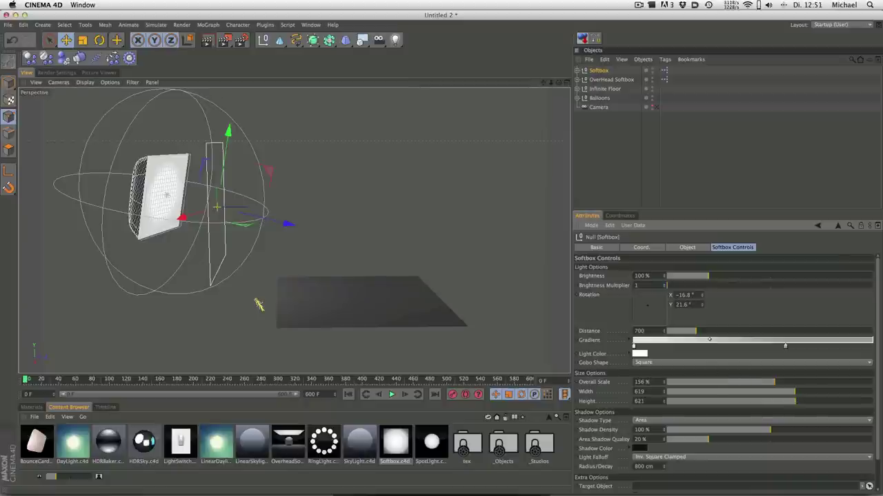
left_click_drag(783, 380, 786, 384)
left_click_drag(704, 331, 728, 332)
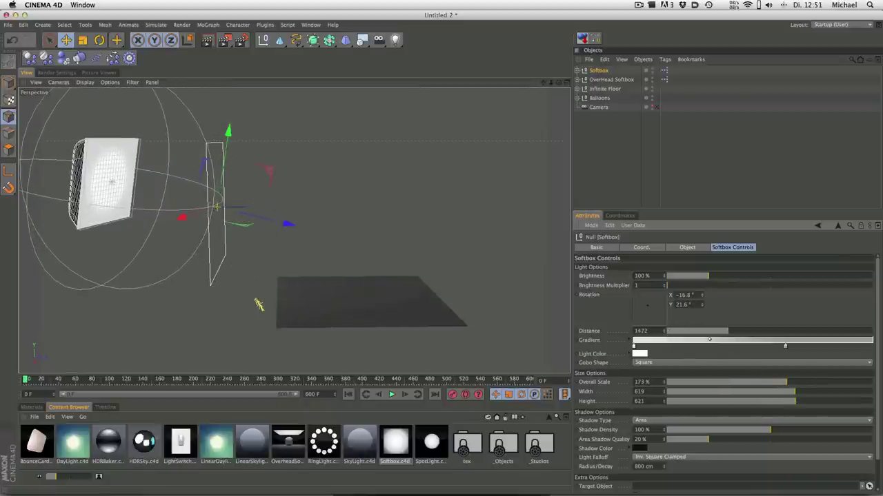
left_click_drag(647, 307, 650, 308)
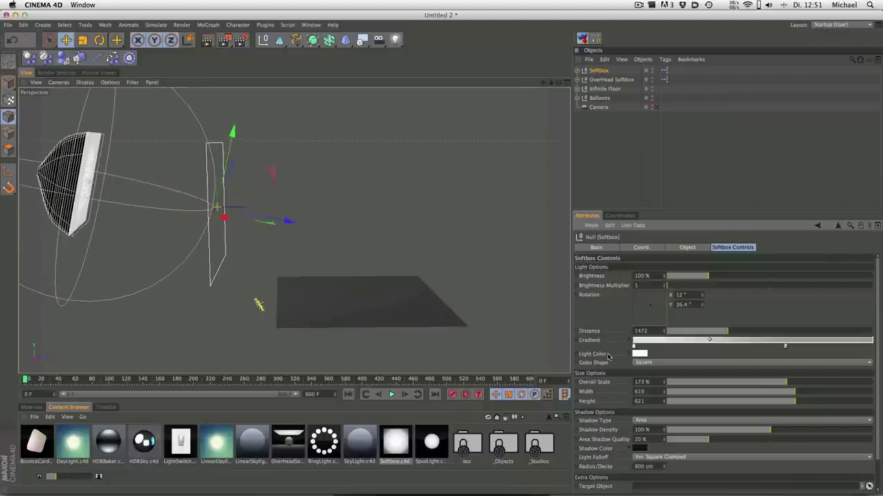
Give the softbox light a faint pale-blue tint and view through the scene camera.
left_click(646, 354)
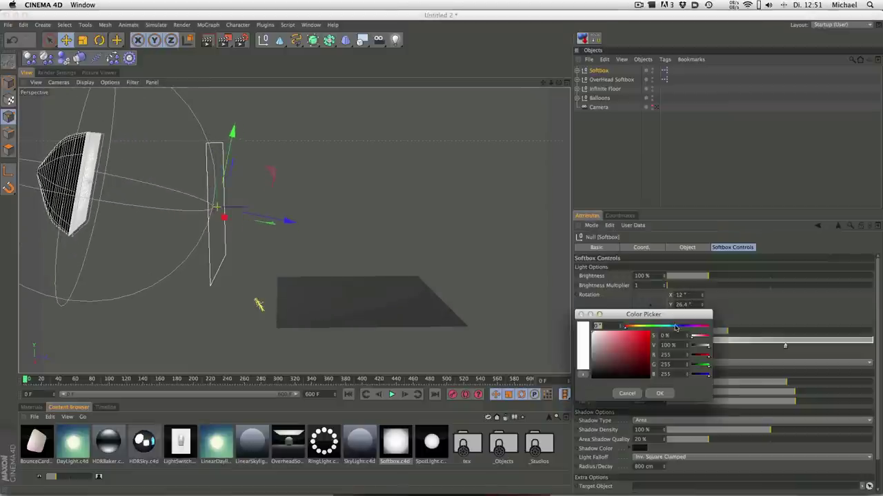
left_click_drag(676, 327, 669, 330)
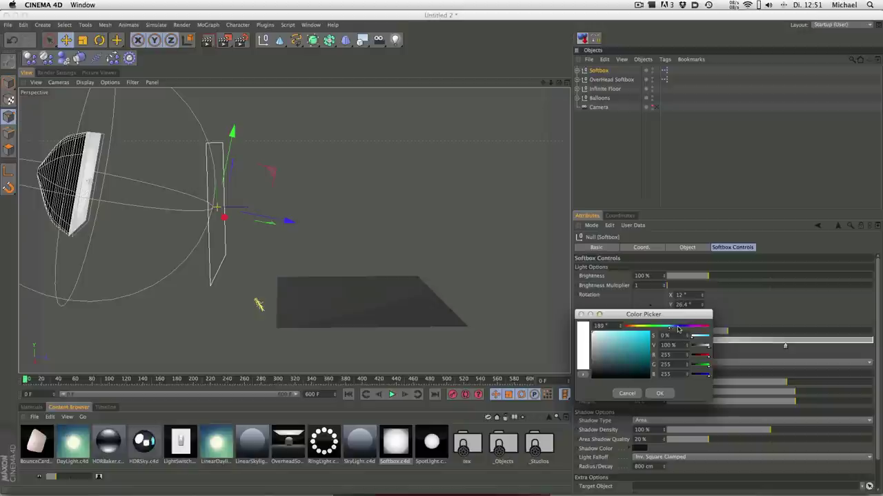
left_click_drag(591, 333, 594, 328)
left_click(675, 327)
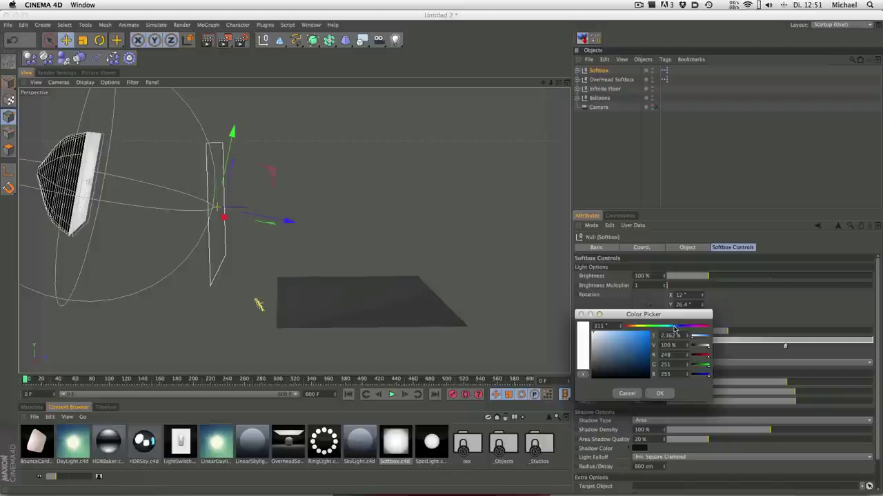
left_click(660, 394)
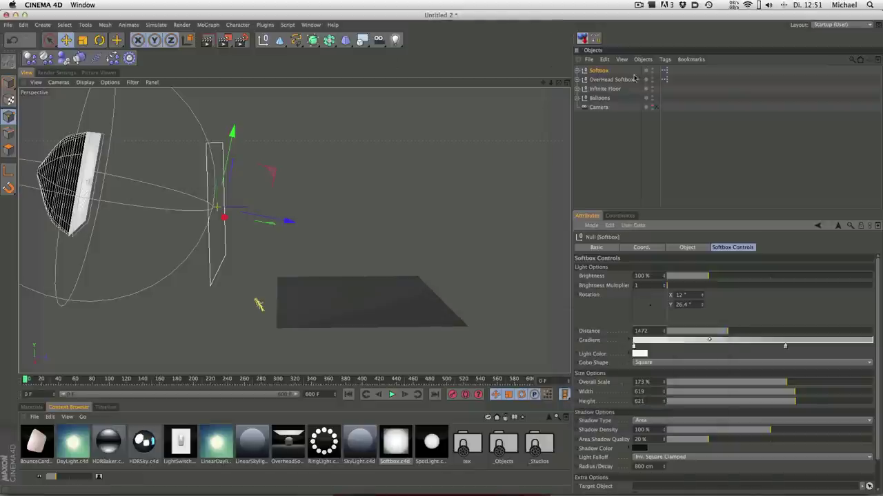
left_click(656, 107)
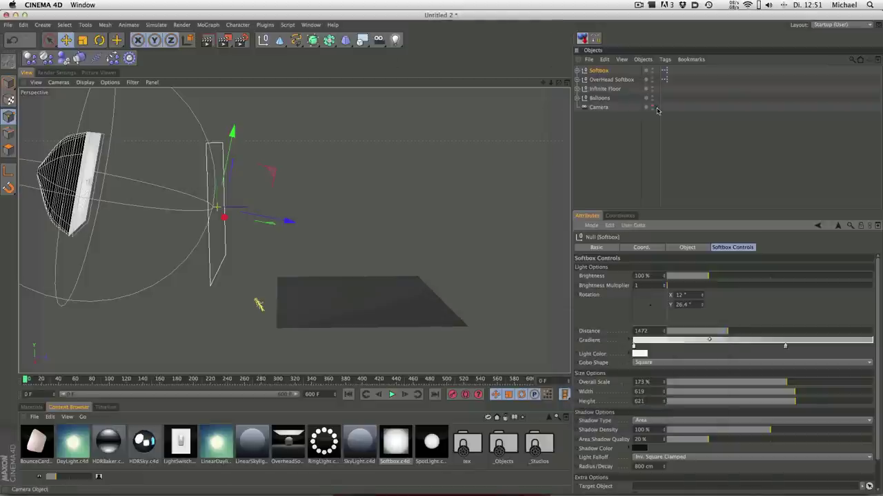
Turn off shadows for the side softbox and preview the animation at frame 150.
left_click(391, 395)
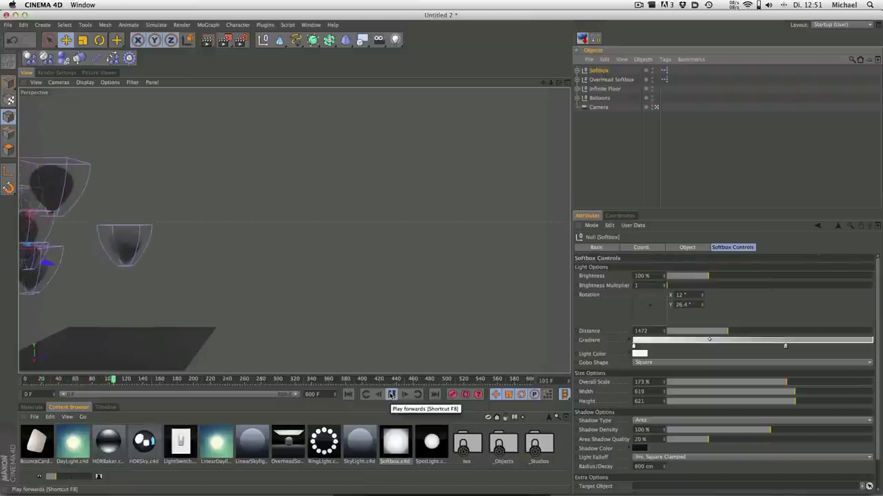
left_click(391, 395)
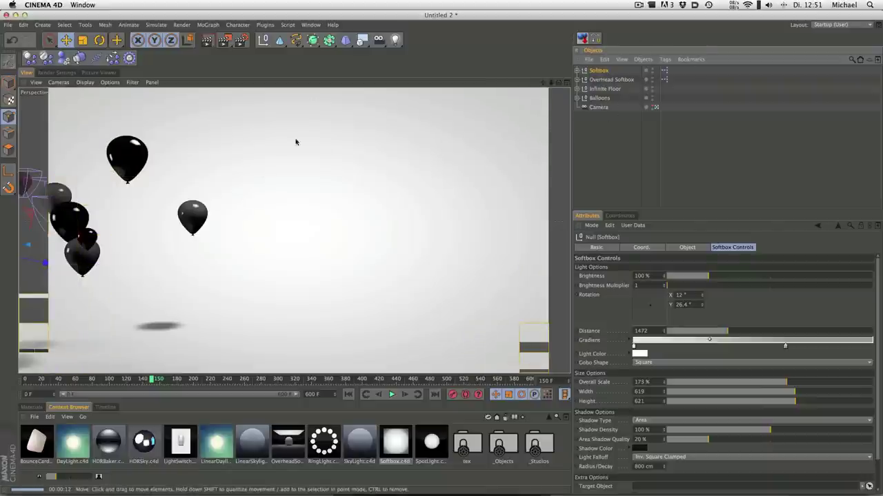
key("alt+r")
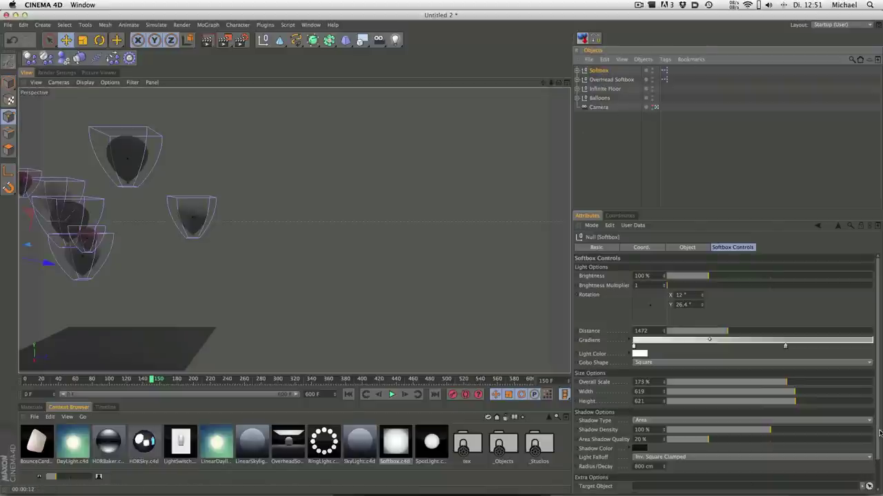
scroll(880, 433, "down", 2)
left_click(648, 388)
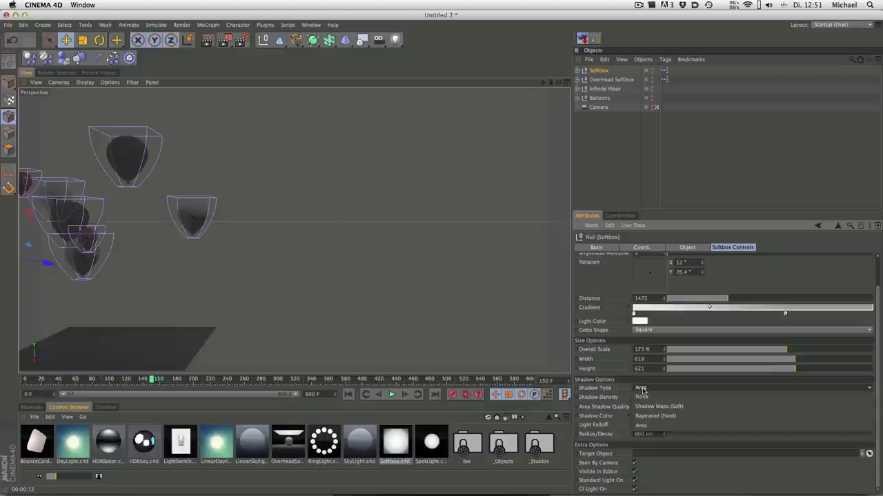
left_click(648, 393)
key("alt+r")
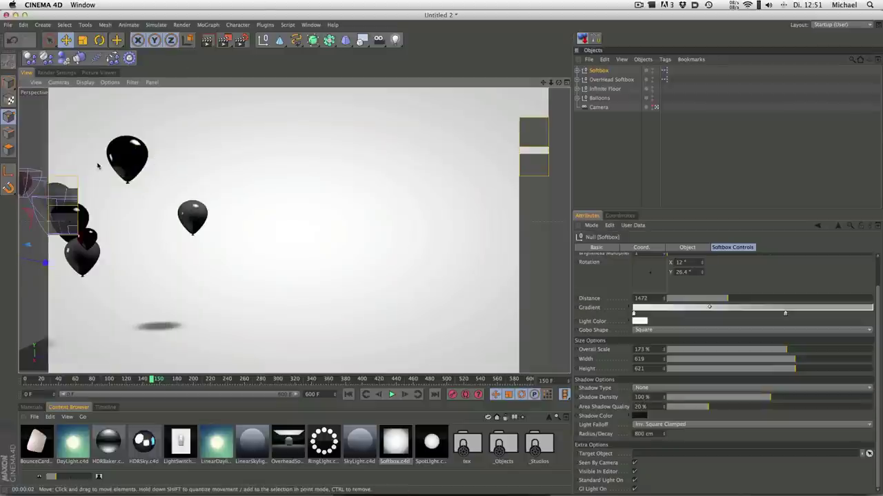
left_click(391, 395)
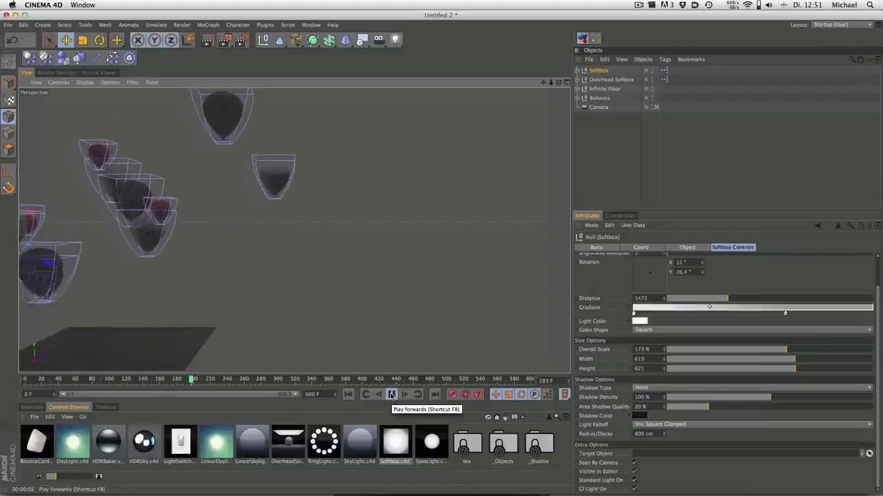
left_click(391, 395)
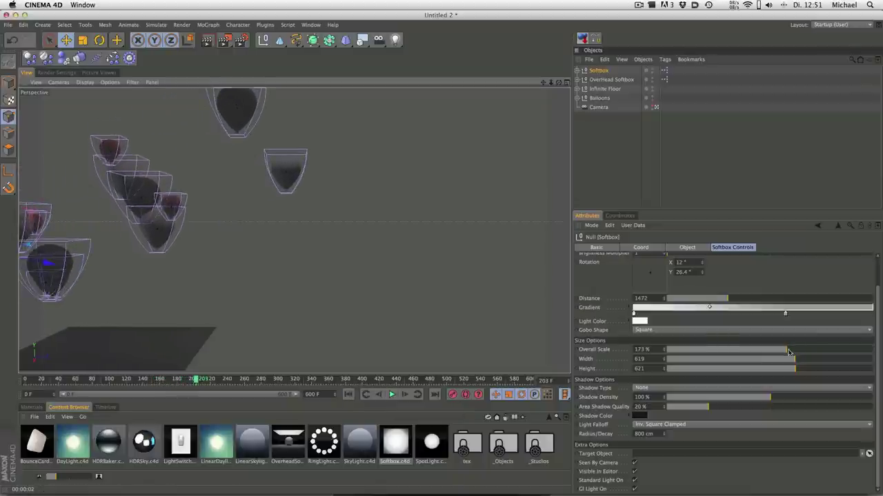
Enlarge the side softbox to about 208% scale, make it taller, and set Distance 828.
left_click_drag(791, 350, 848, 359)
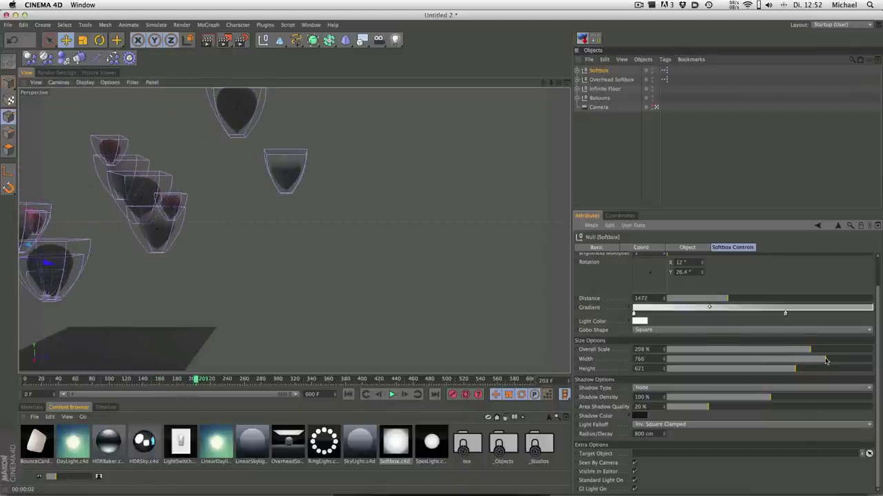
left_click_drag(795, 369, 839, 369)
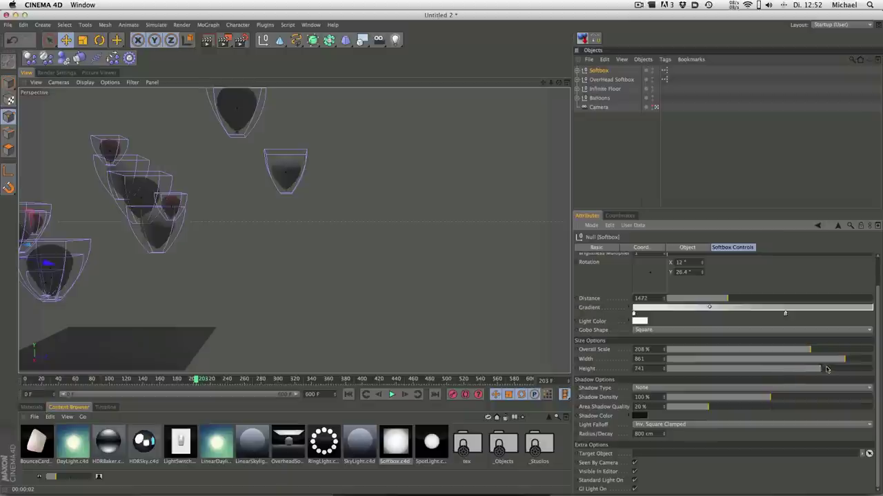
left_click(656, 107)
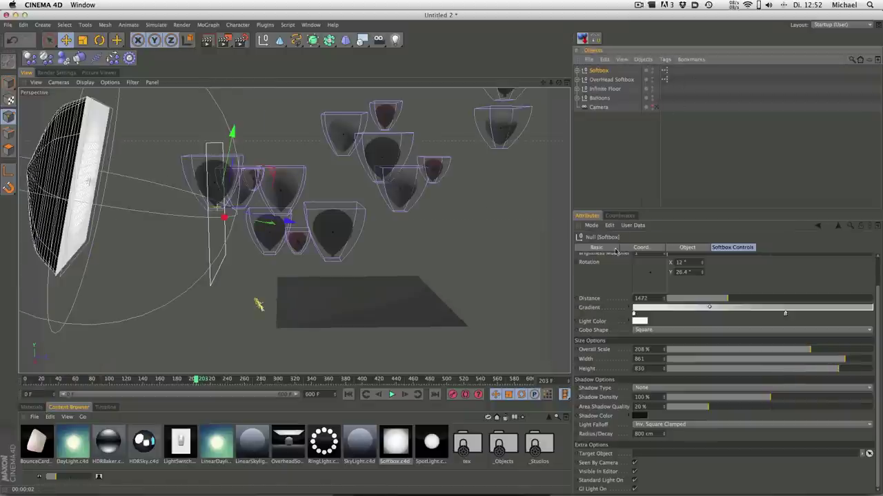
left_click_drag(710, 301, 702, 298)
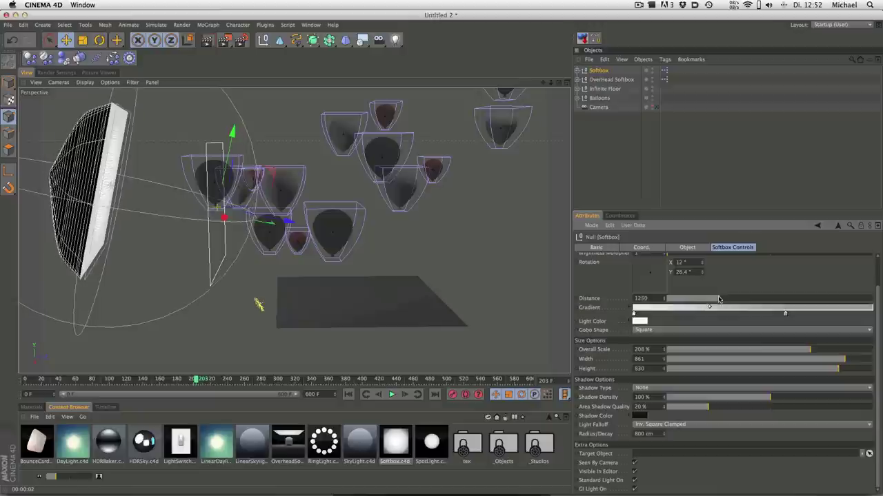
left_click(656, 107)
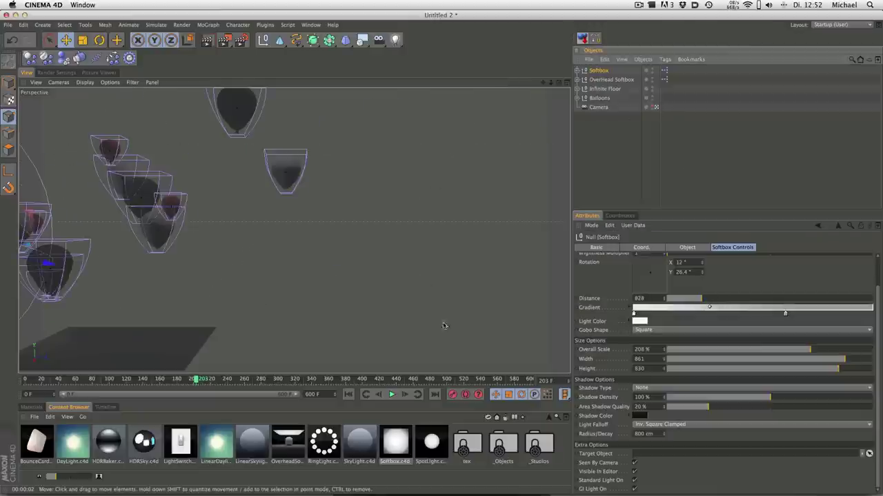
key("alt+r")
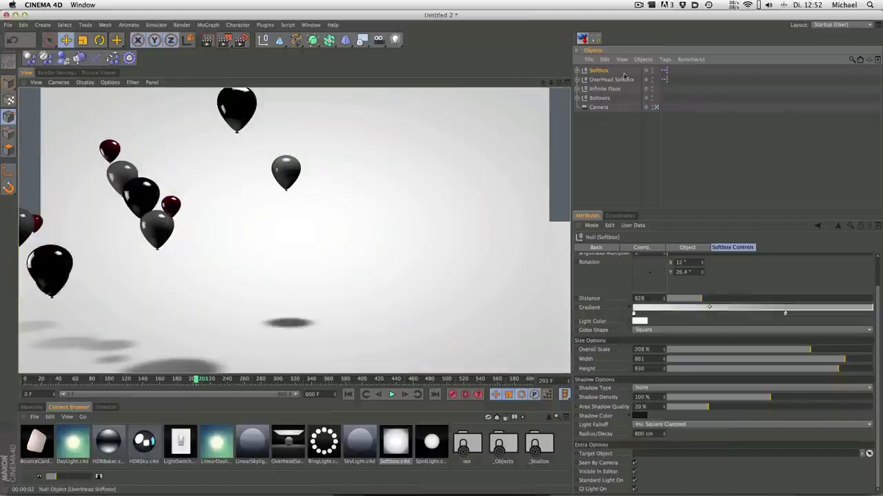
Lower the Floor beneath the balloons, preview the render, and duplicate the softbox as Softbox.1.
left_click(656, 106)
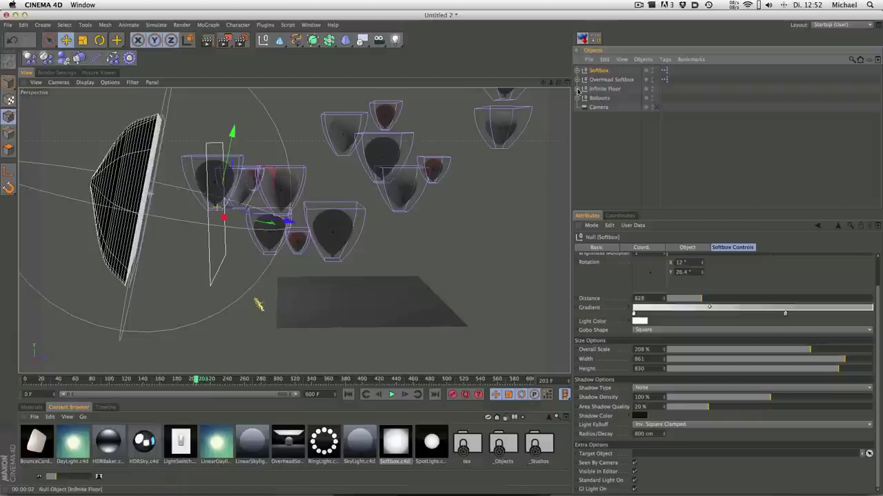
left_click(578, 89)
left_click(311, 284)
left_click_drag(358, 232, 359, 252)
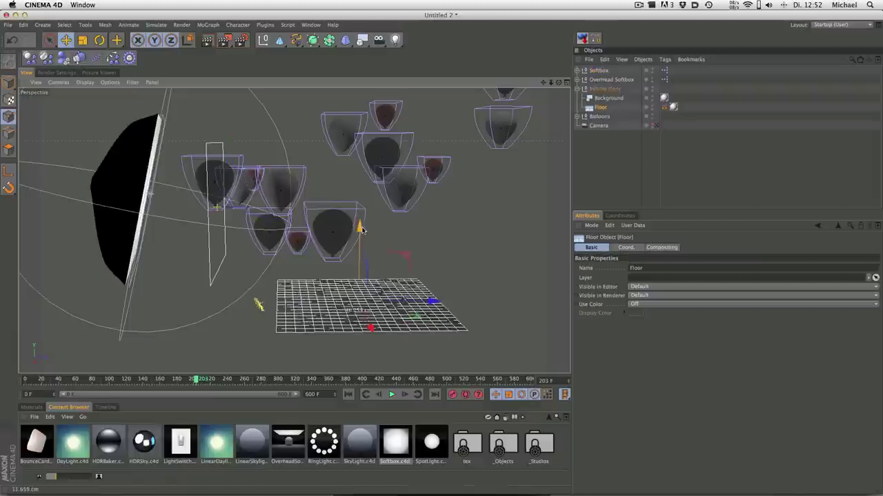
left_click(656, 126)
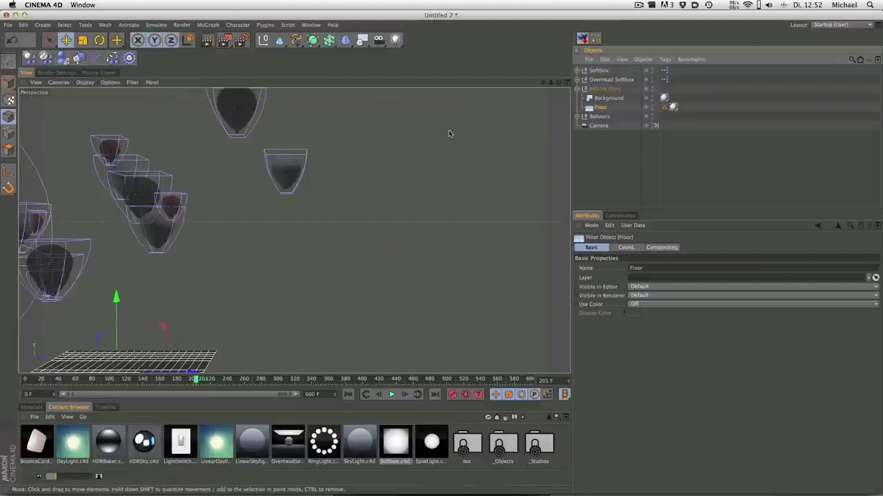
key("ctrl+r")
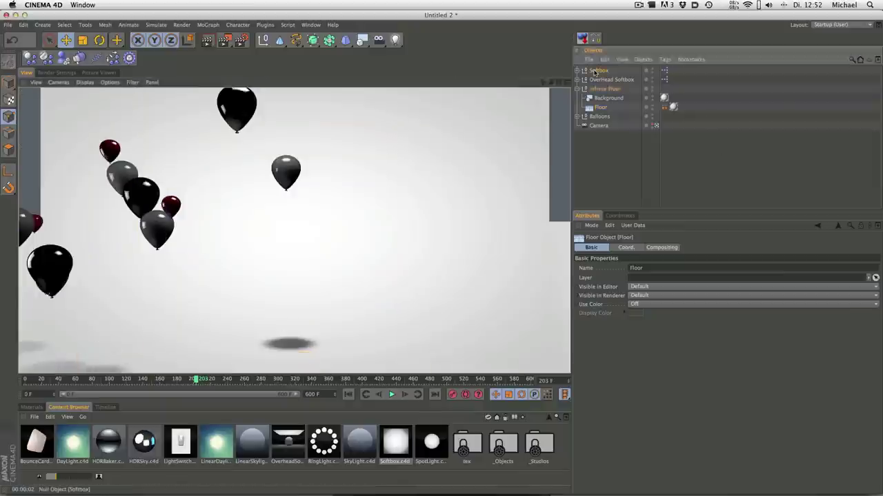
left_click_drag(597, 70, 600, 81, "ctrl")
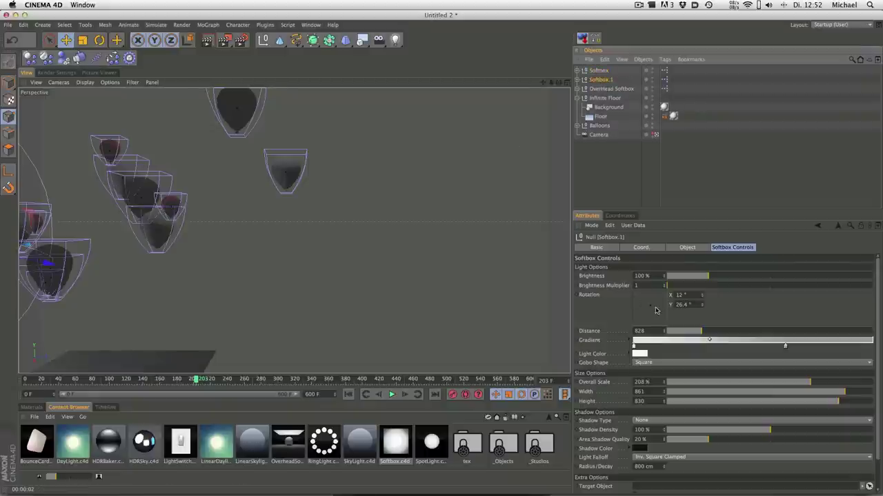
Rotate Softbox.1 to 180° and push it out to a distance of about 4996.
left_click_drag(650, 305, 668, 307)
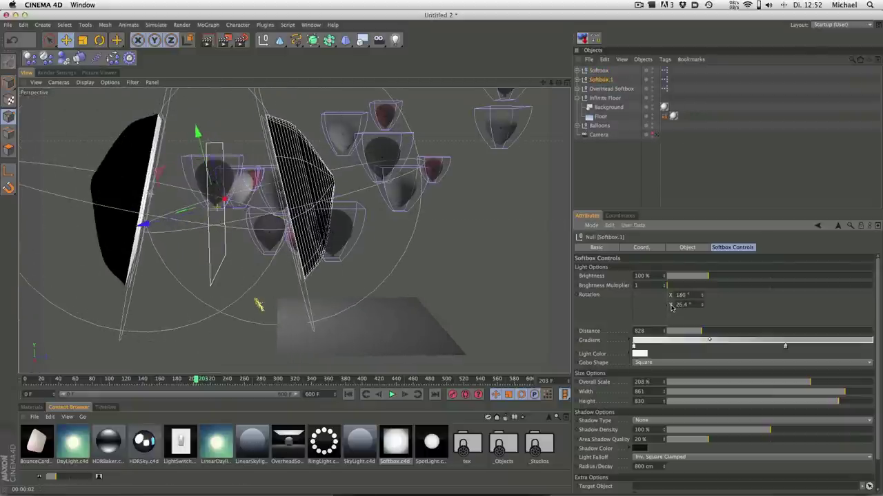
left_click_drag(700, 331, 870, 332)
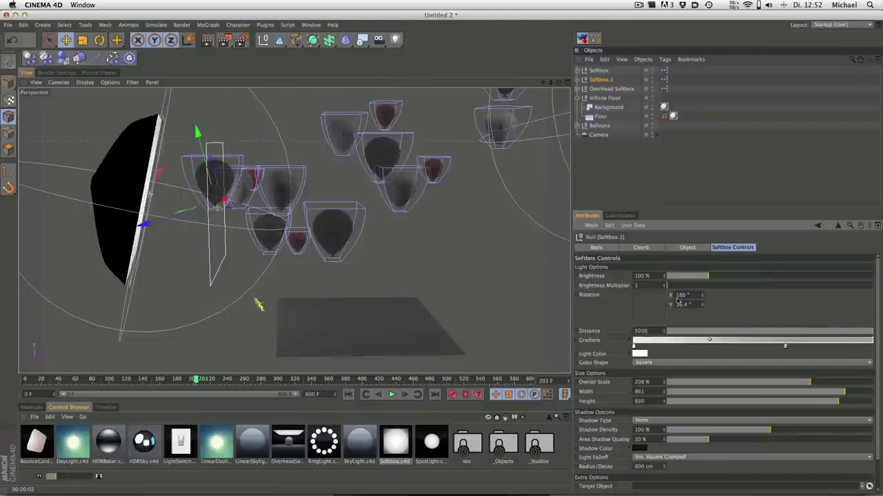
scroll(350, 272, "down", 3)
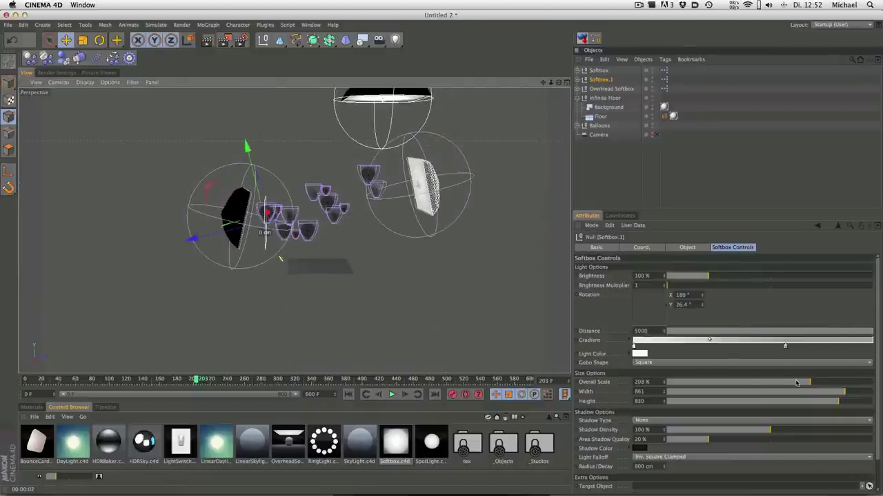
left_click_drag(482, 180, 429, 207, "alt")
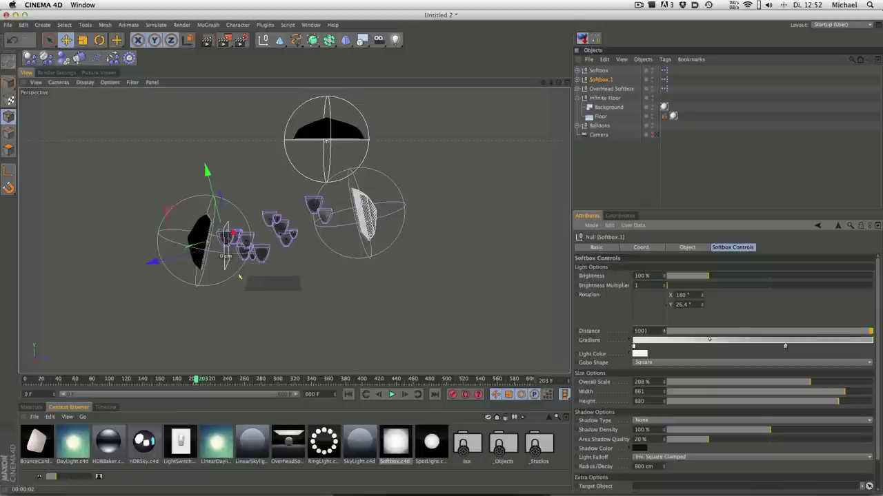
left_click_drag(665, 332, 665, 335)
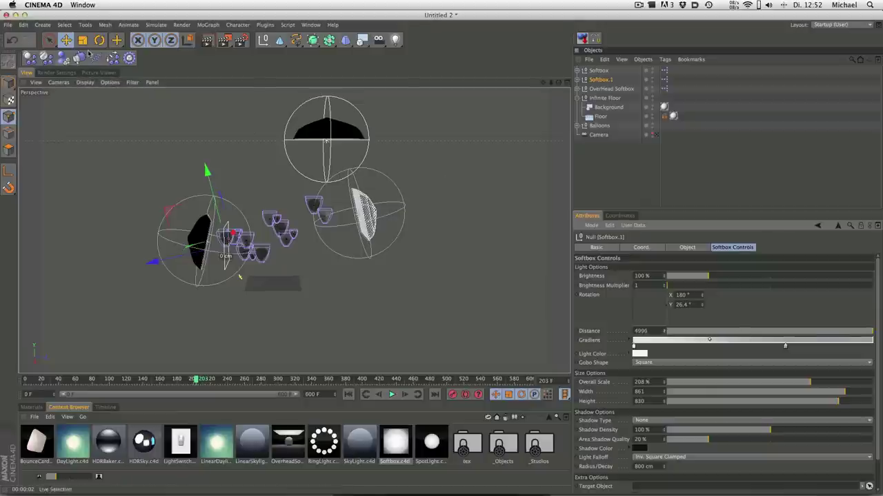
left_click_drag(191, 257, 215, 270)
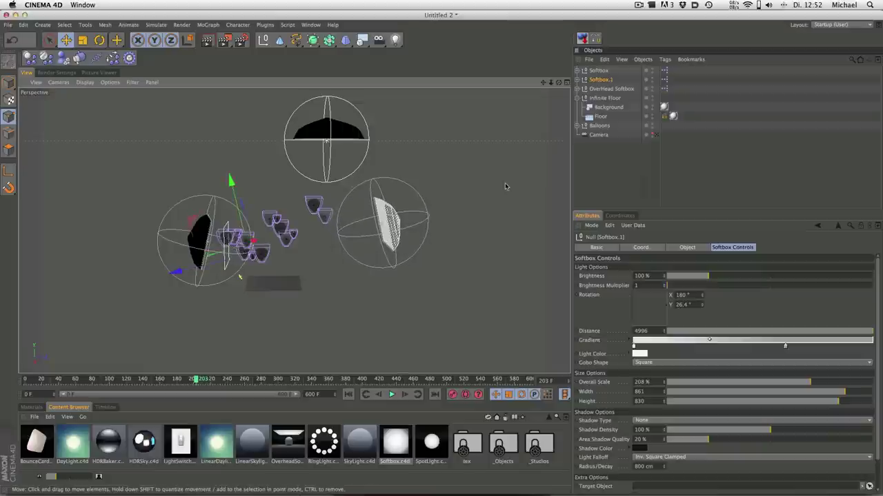
Move the OverHead Softbox along X and down along Y, and stretch its height to 1846.
left_click(611, 89)
mouse_move(403, 138)
left_mouse_down()
mouse_move(344, 147)
mouse_move(358, 146)
left_mouse_up()
left_click_drag(276, 96, 276, 138)
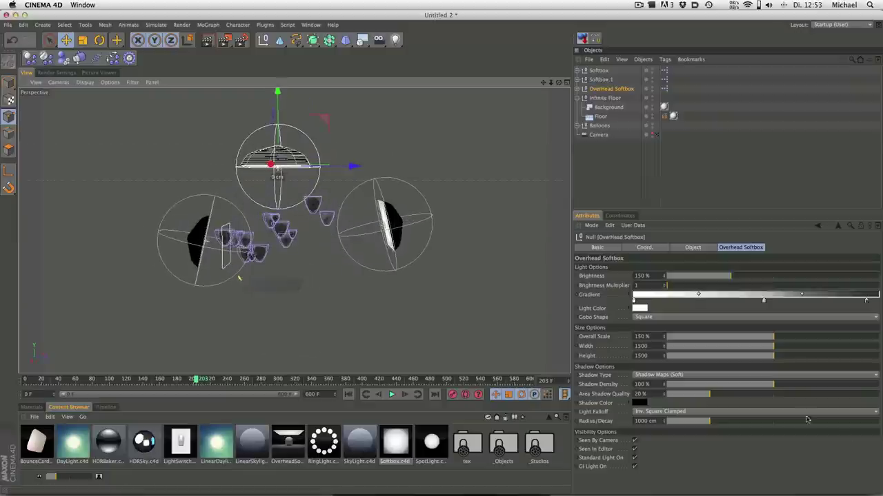
mouse_move(773, 356)
left_mouse_down()
mouse_move(880, 357)
mouse_move(798, 363)
left_mouse_up()
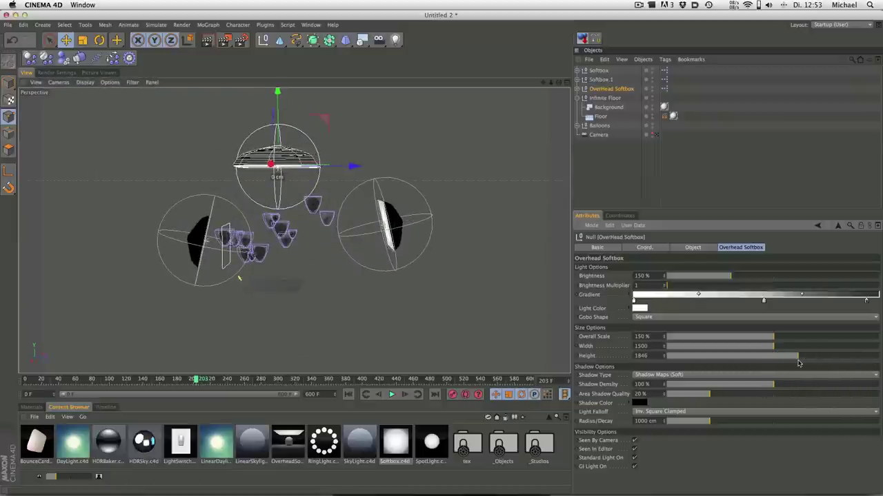
Set the OverHead Softbox width and height to 2000 each.
type("2")
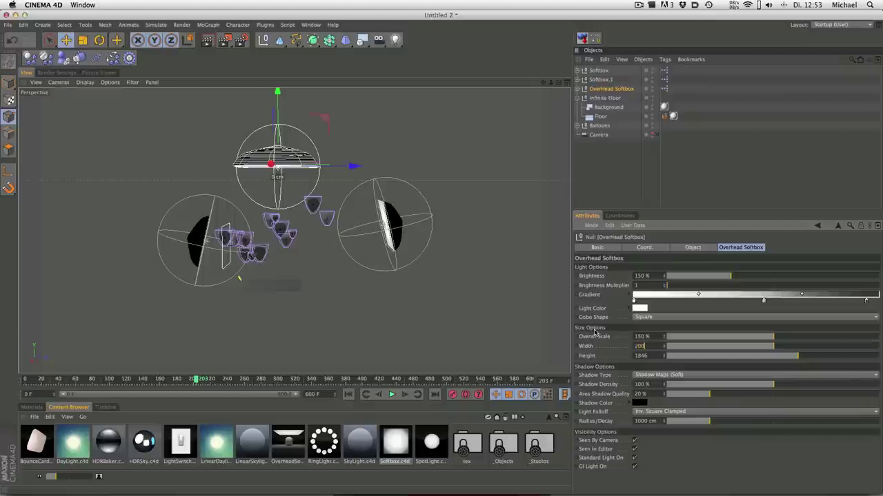
type("0")
key("Return")
key("Tab")
type("20")
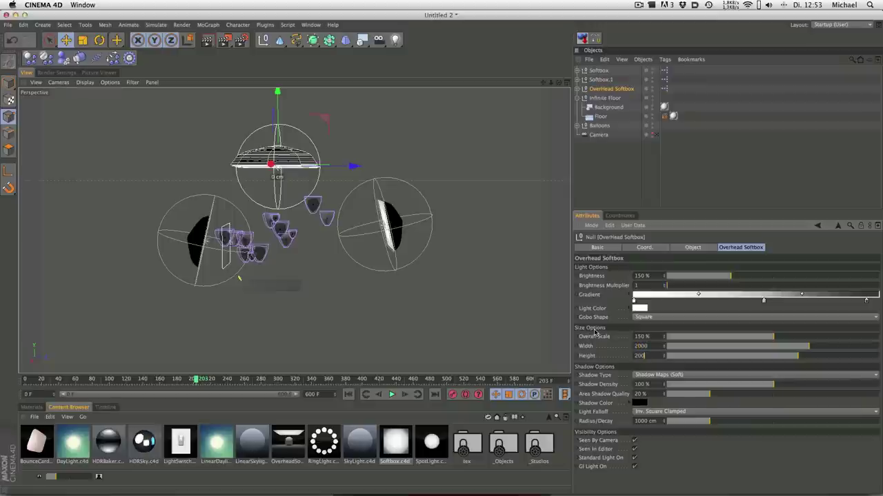
type("00")
key("Return")
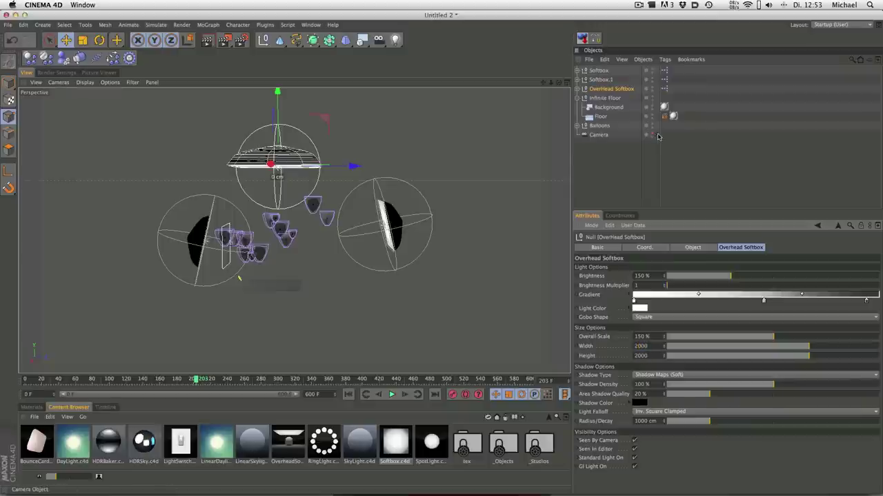
Preview a render of the relit scene, then raise the overhead softbox higher.
scroll(379, 166, "up", 5)
key("ctrl+r")
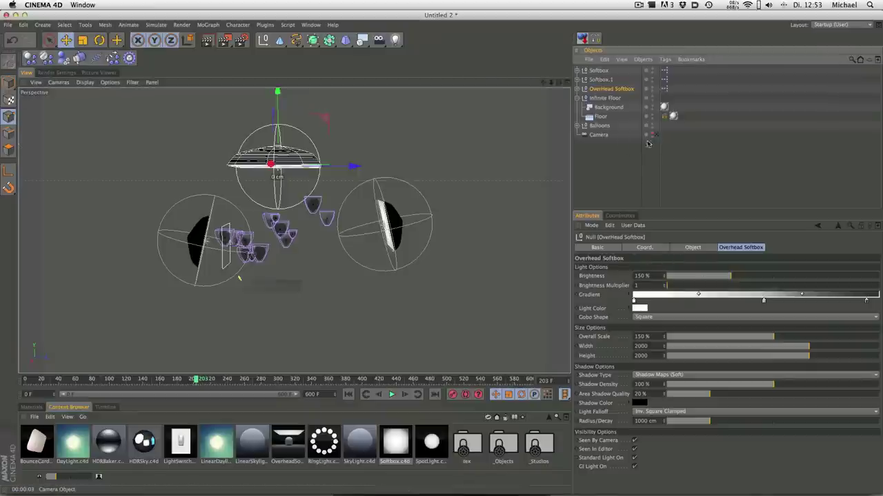
left_click(656, 135)
left_click_drag(277, 94, 277, 77)
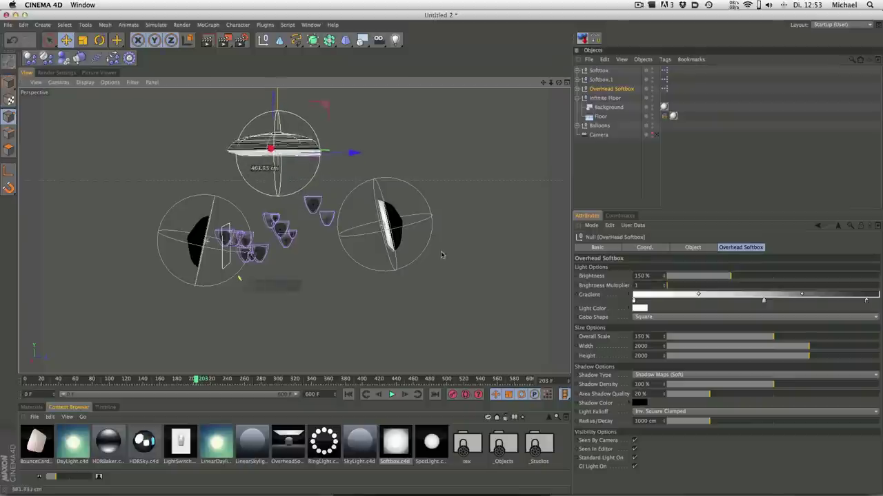
Set Softbox.1's distance to 5000 and keep the original Softbox at 800.
left_click(597, 70)
left_click(595, 79)
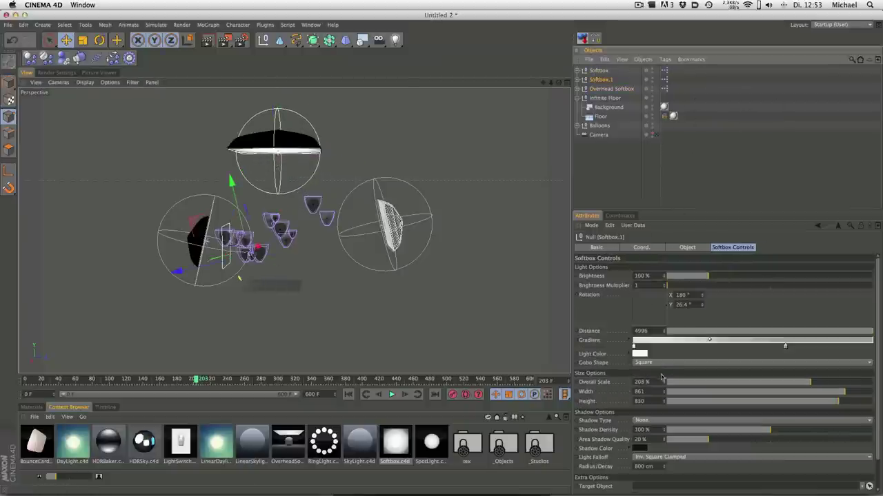
double_click(648, 331)
type("50")
key("Return")
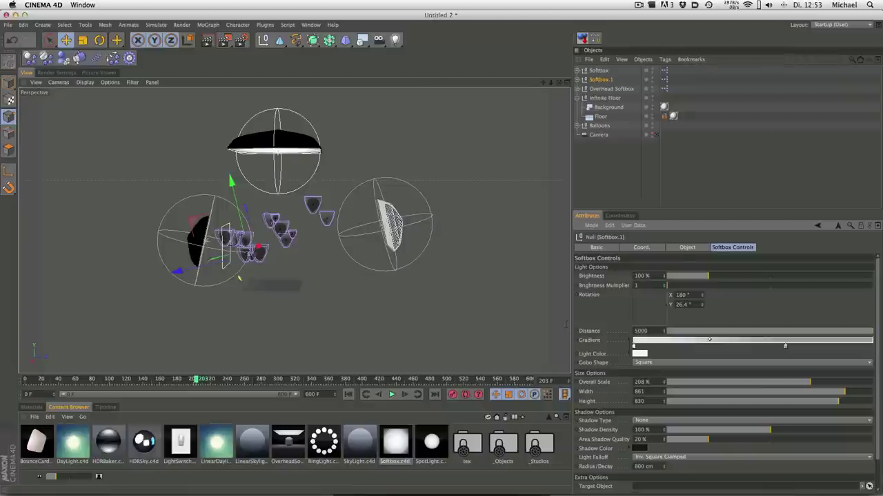
left_click(600, 71)
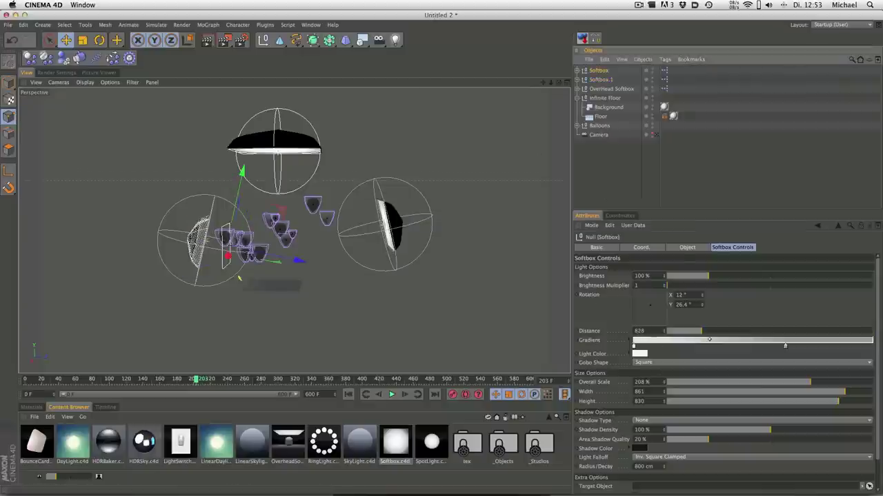
double_click(639, 331)
type("800")
key("Return")
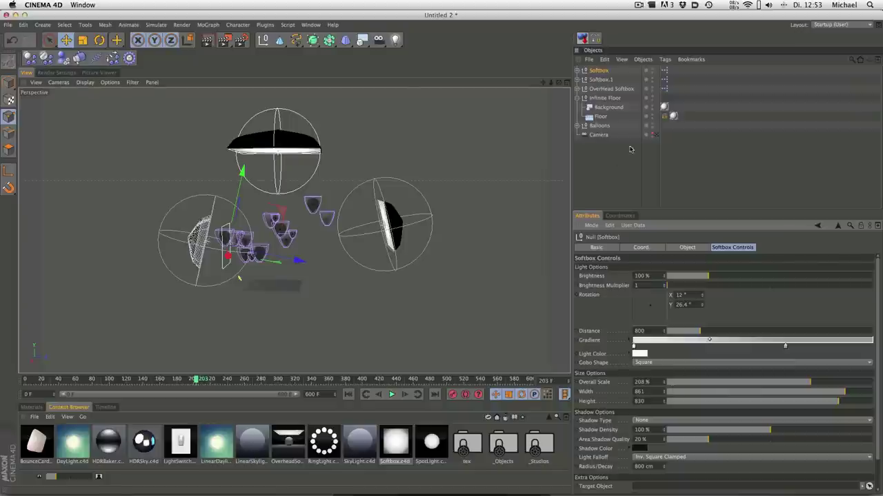
Preview a render of the balloon scene through the scene camera.
left_click(656, 134)
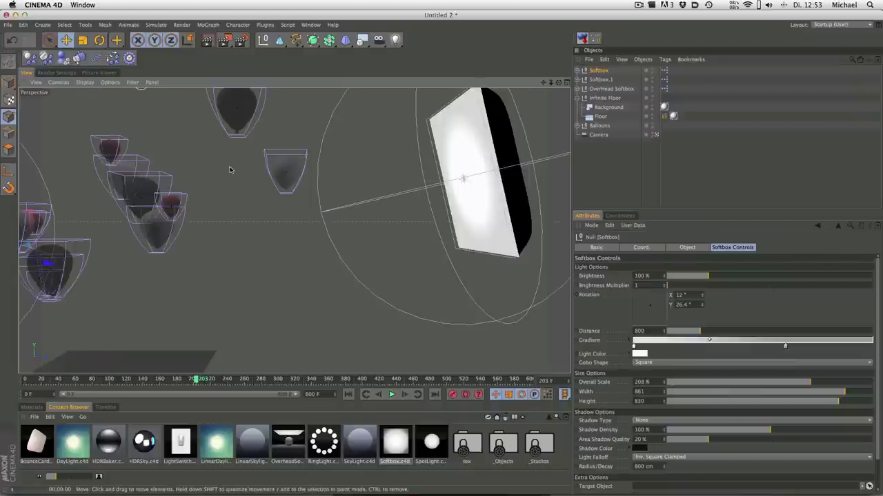
key("ctrl+r")
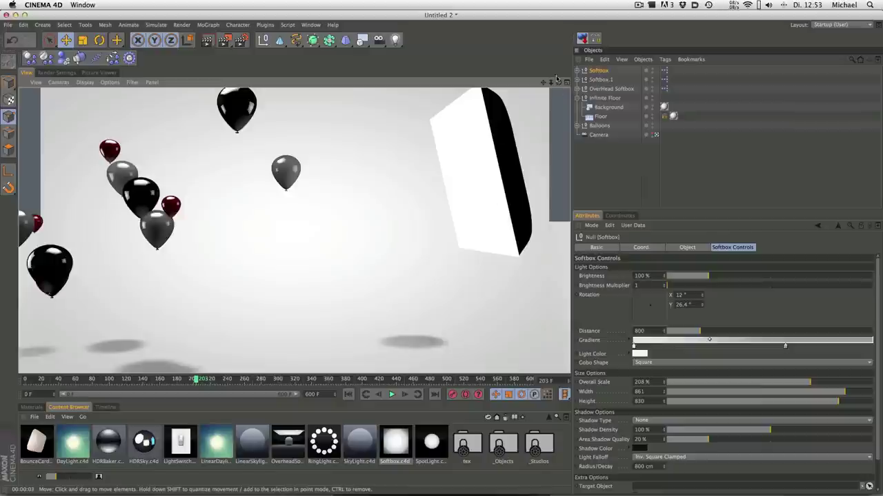
left_click(594, 73)
scroll(875, 311, "down", 2)
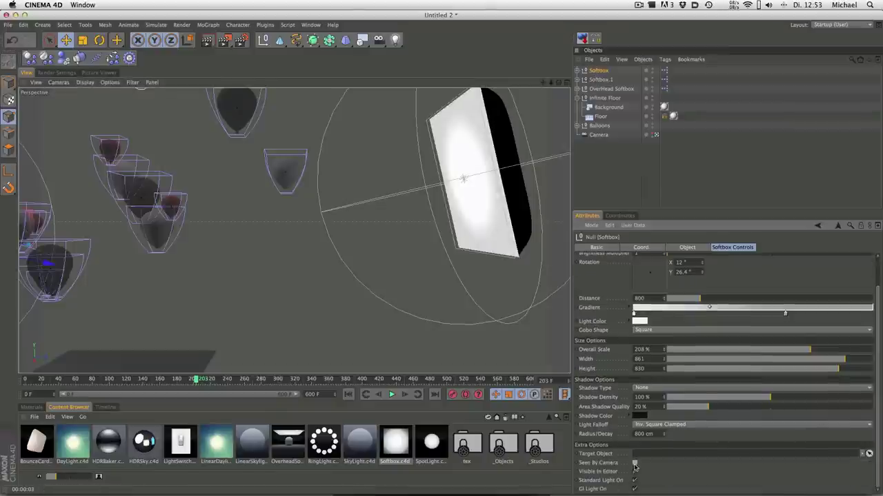
Turn off Seen By Camera for the OverHead Softbox and render to check.
left_click(600, 80)
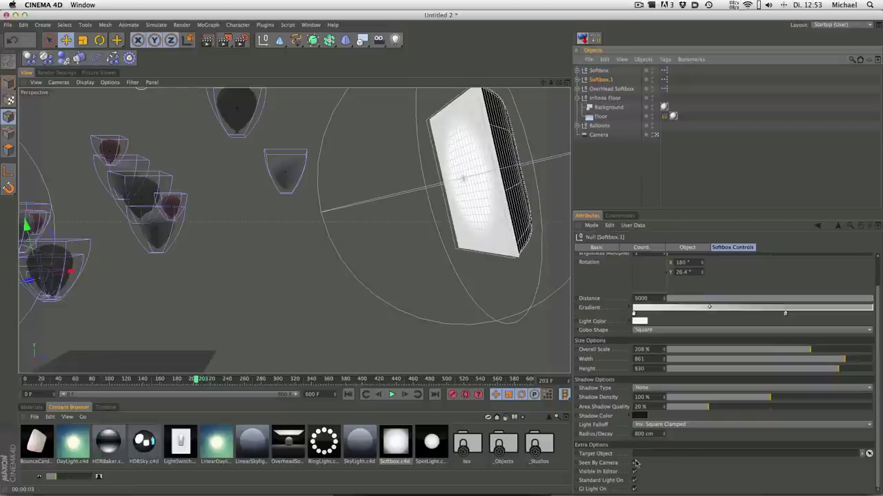
left_click(607, 92)
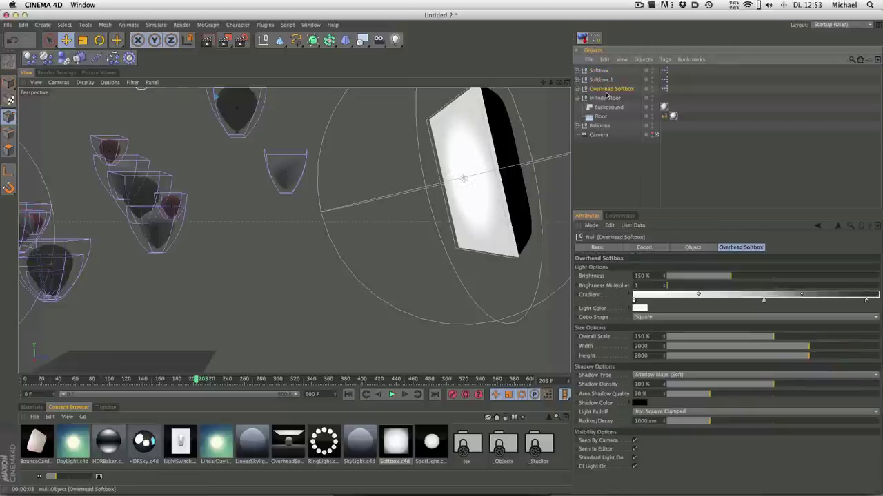
left_click(634, 440)
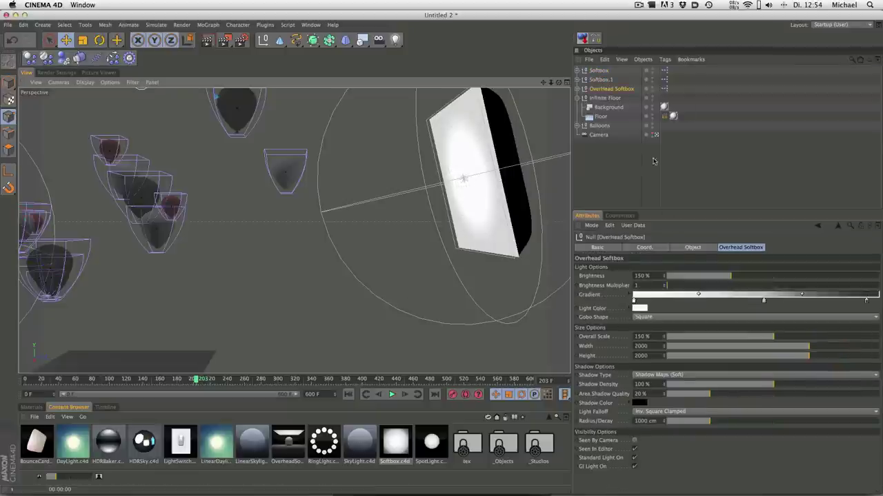
key("ctrl+r")
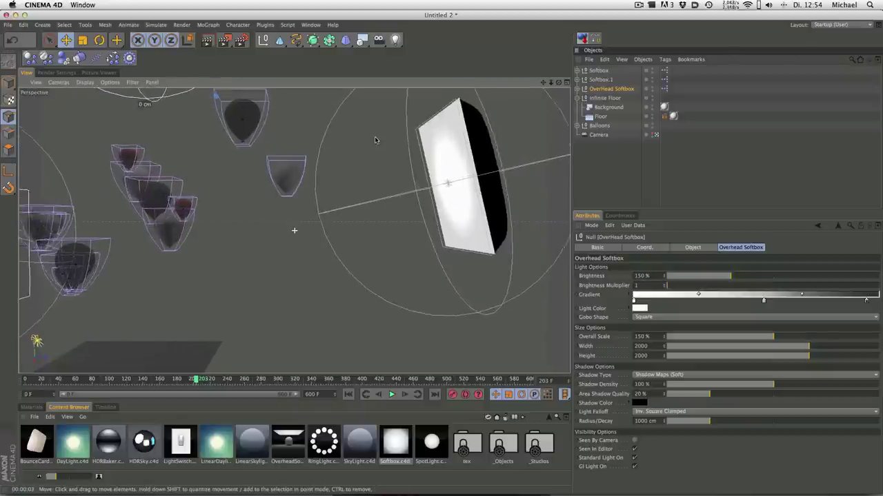
Go to frame 0 and nudge the Floor slightly upward on Y.
left_click(349, 395)
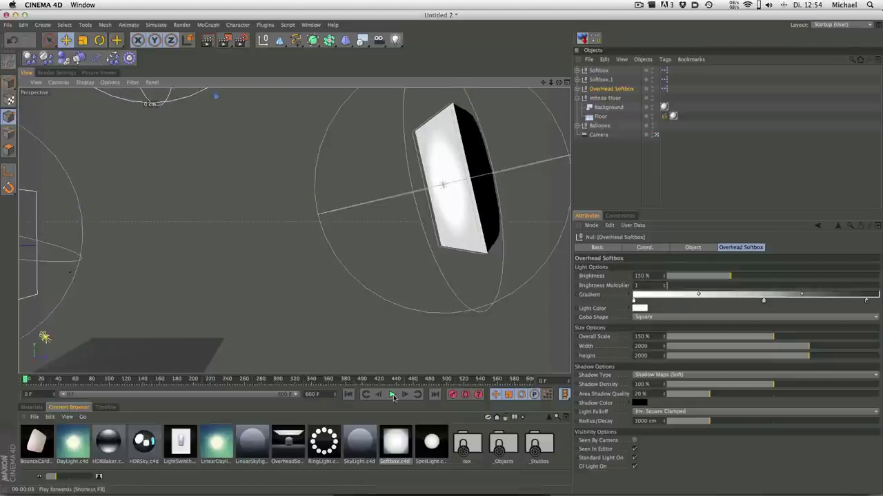
left_click(600, 116)
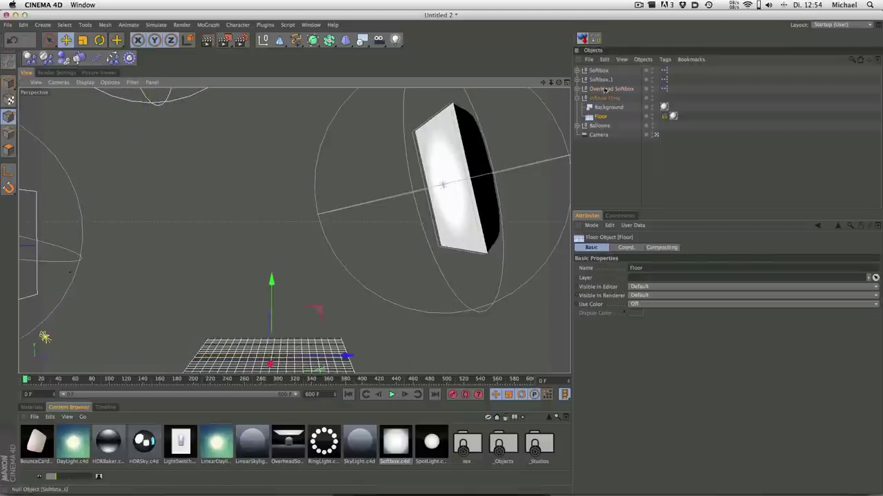
left_click_drag(273, 282, 272, 278)
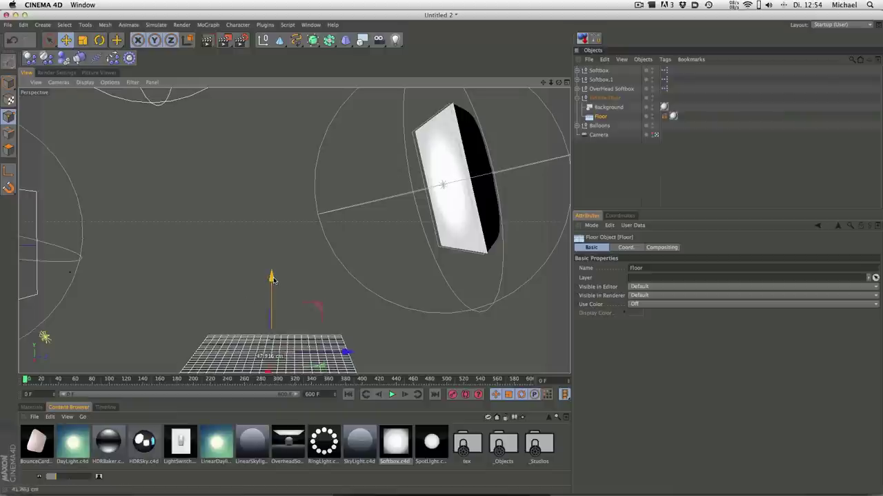
left_click(578, 97)
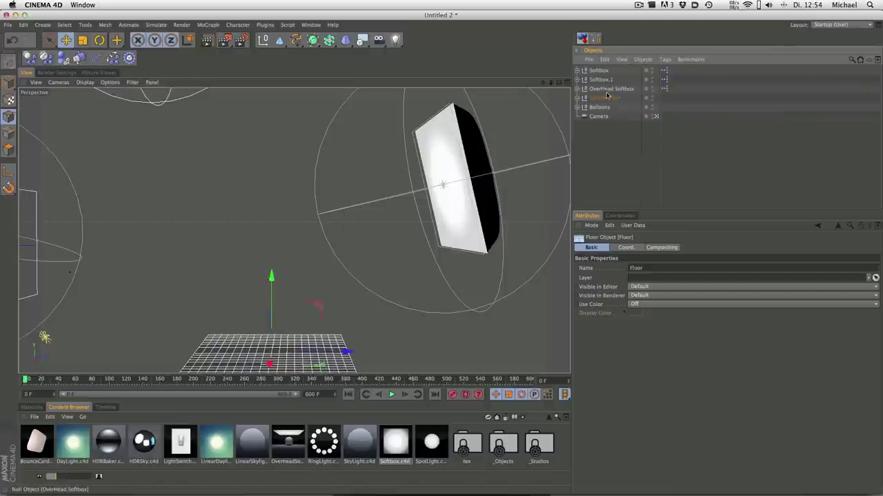
Push Softbox.1 farther out along Z and shift the OverHead Softbox sideways along X.
left_click(598, 71)
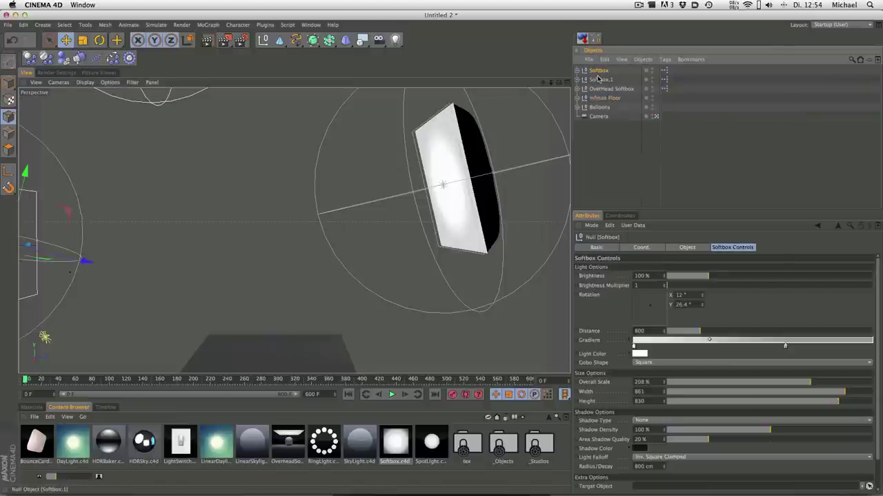
left_click(597, 80)
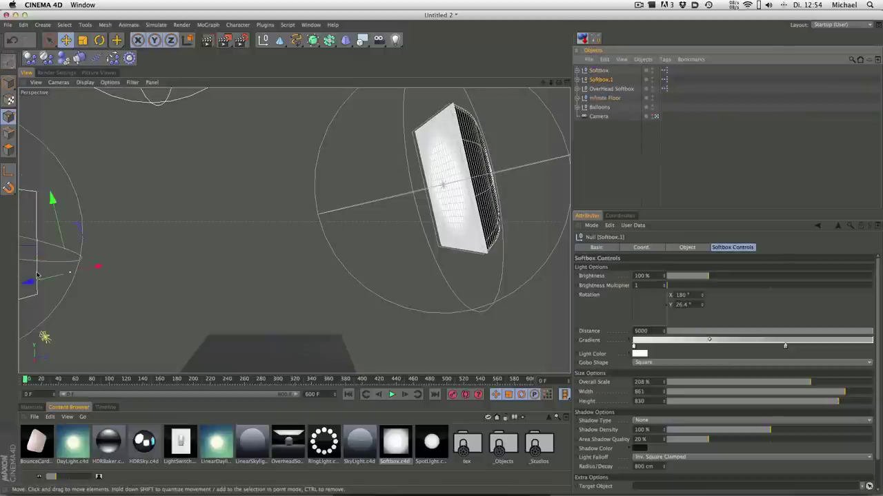
left_click_drag(37, 276, 149, 271)
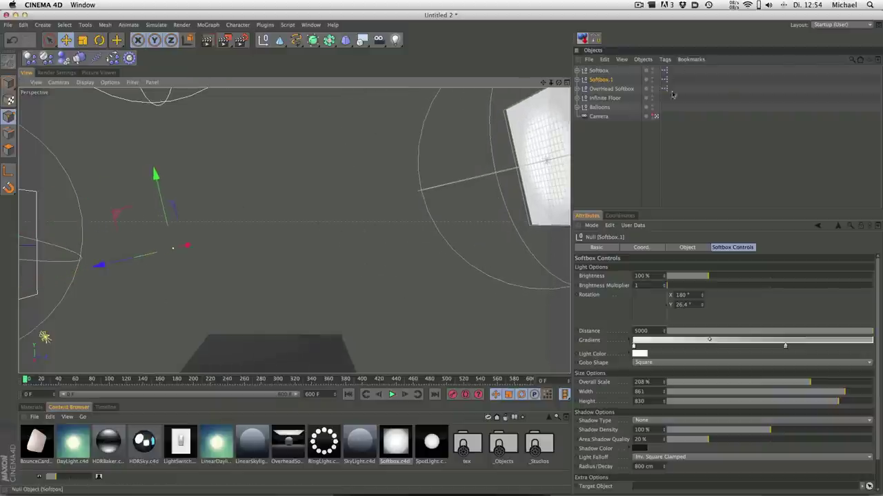
left_click(655, 116)
left_click(611, 89)
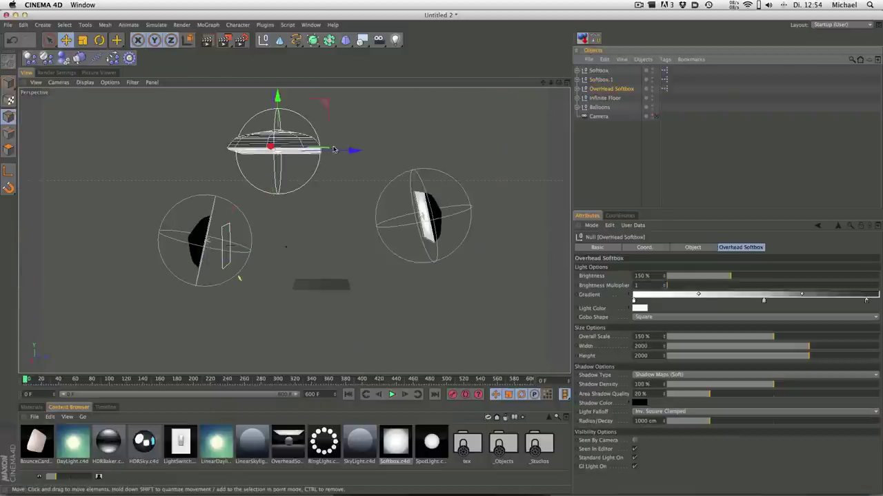
left_click_drag(334, 150, 378, 150)
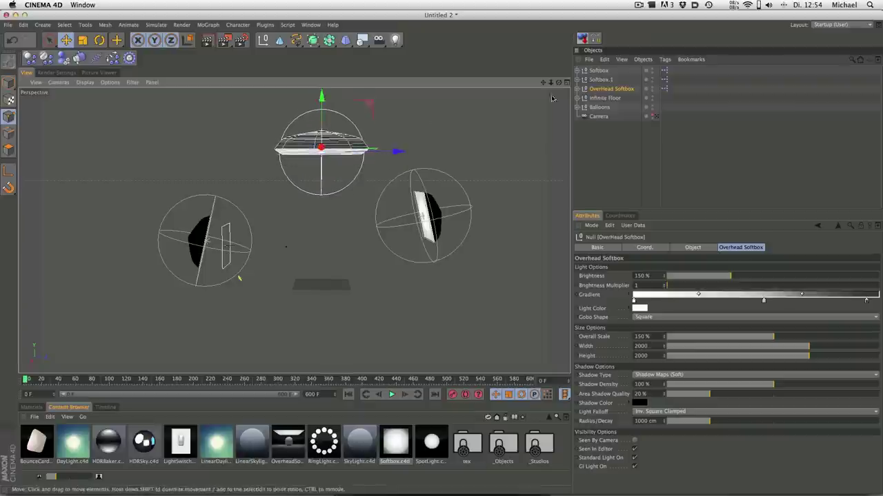
left_click(656, 116)
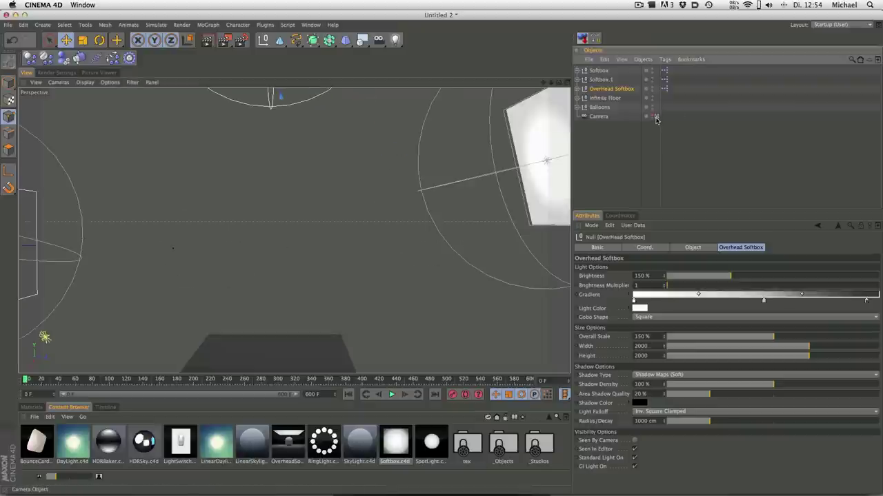
Open Mat.2 in the material editor and set its brightness to 150%.
left_click(33, 407)
double_click(341, 445)
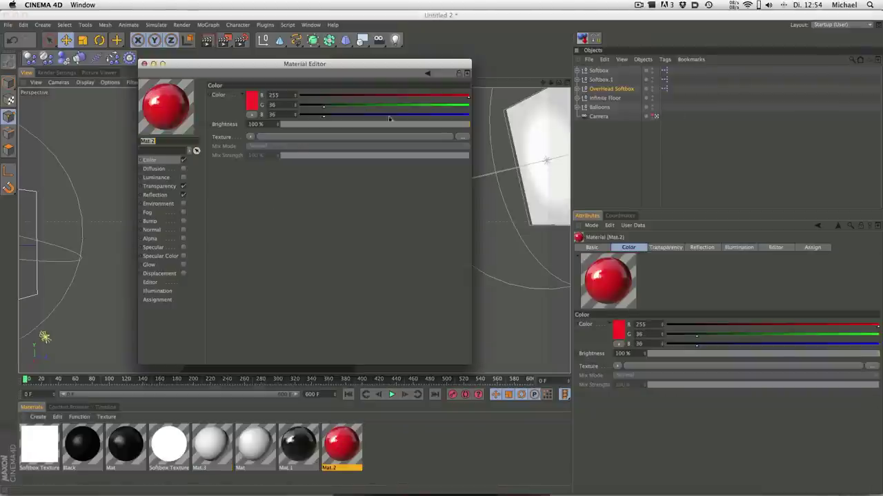
mouse_move(329, 67)
left_mouse_down()
mouse_move(428, 117)
mouse_move(415, 125)
left_mouse_up()
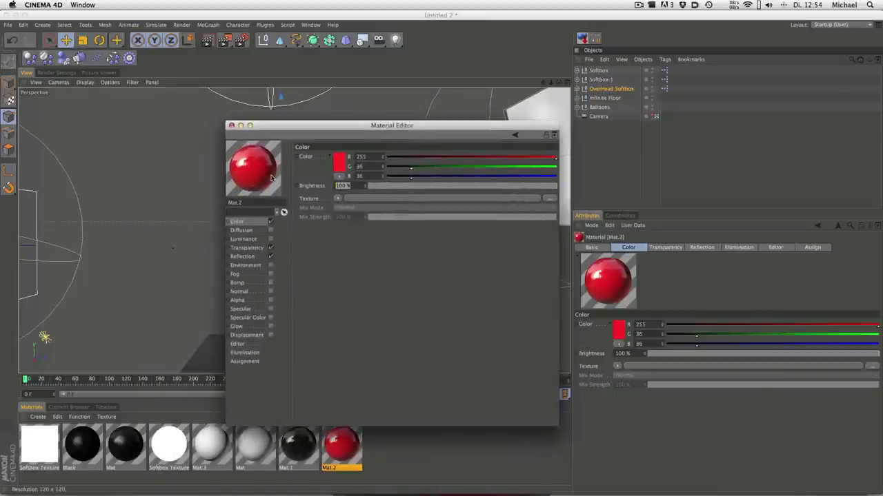
type("150")
key("Return")
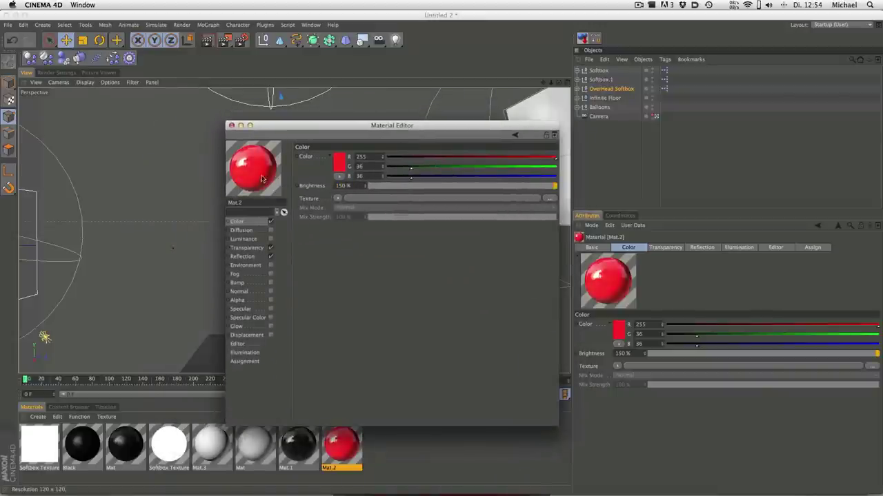
Change Mat.2's colour to red 247/46/46, then play the balloon animation.
left_click(338, 163)
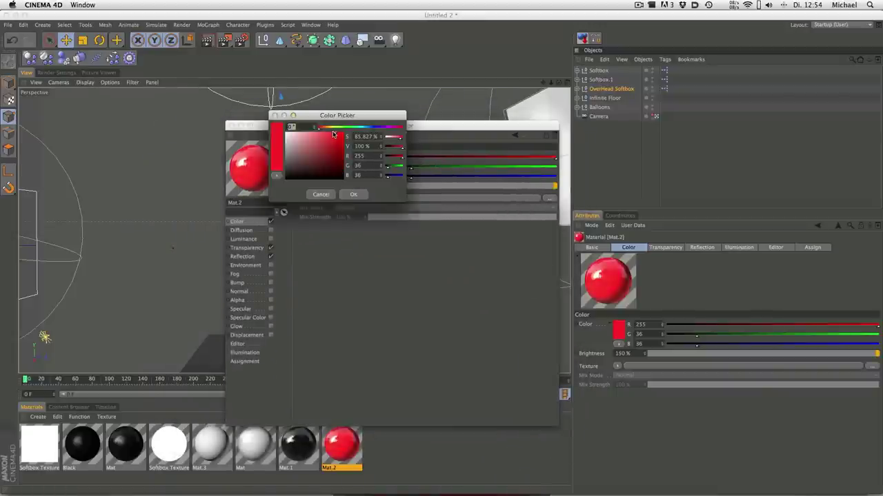
left_click(332, 136)
left_click(358, 196)
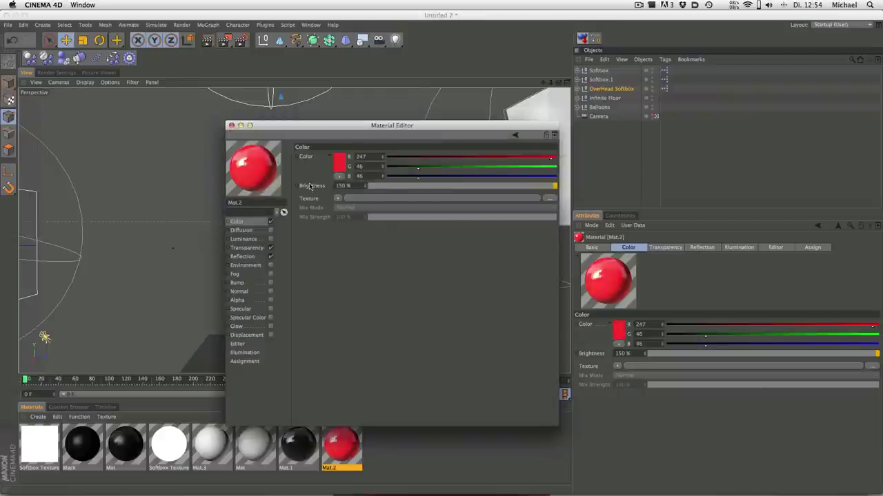
left_click(231, 126)
left_click(391, 394)
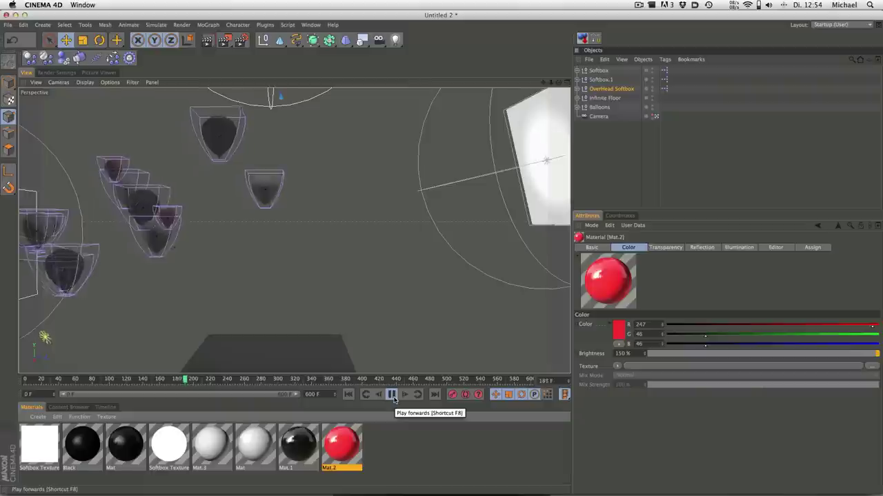
Stop playback at frame 214 and check the frame with an interactive render.
left_click(392, 395)
key("alt+r")
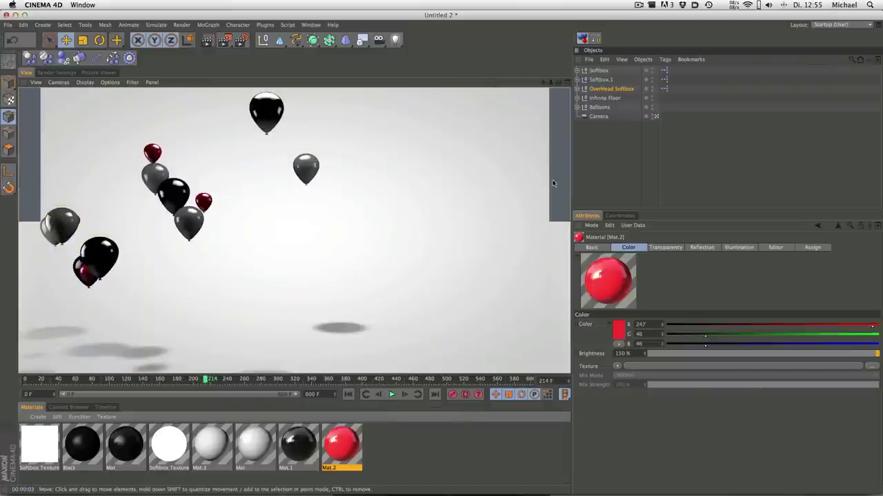
key("alt+r")
left_click(267, 231)
middle_click_drag(357, 229, 345, 228, "alt")
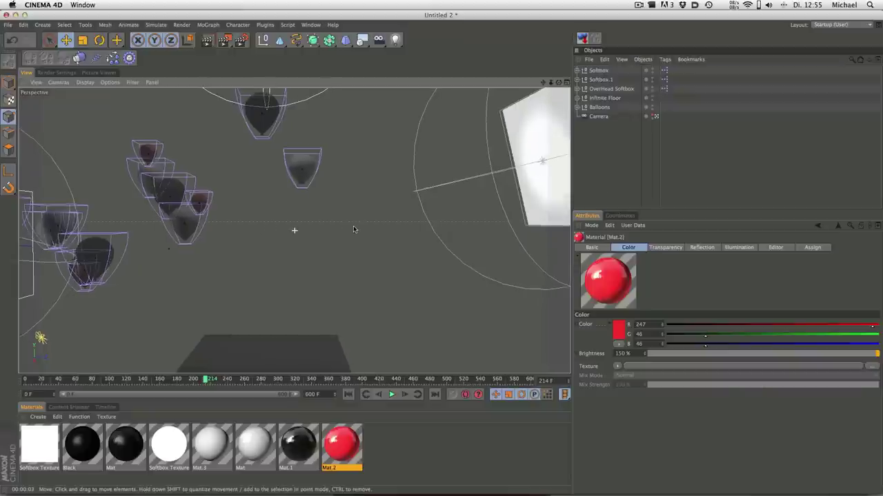
left_click_drag(87, 232, 123, 225, "alt")
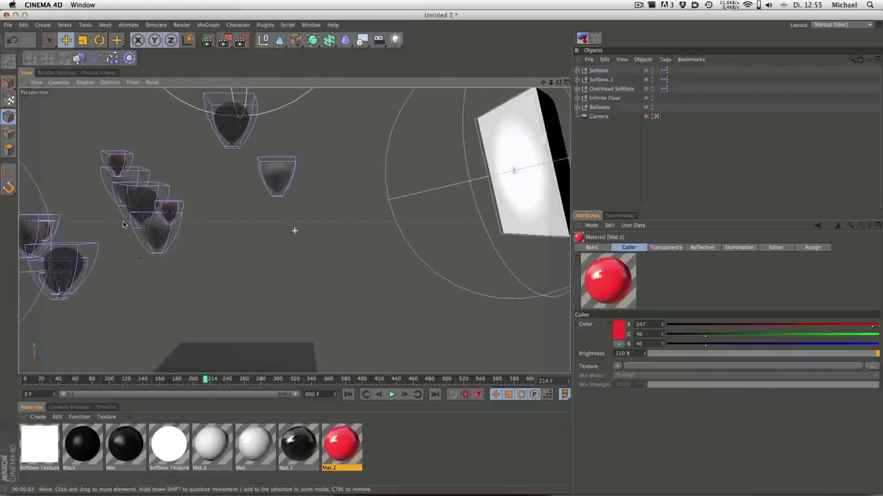
From frame 0, raise the OverHead Softbox higher and replay the animation through the camera.
key("shift+f")
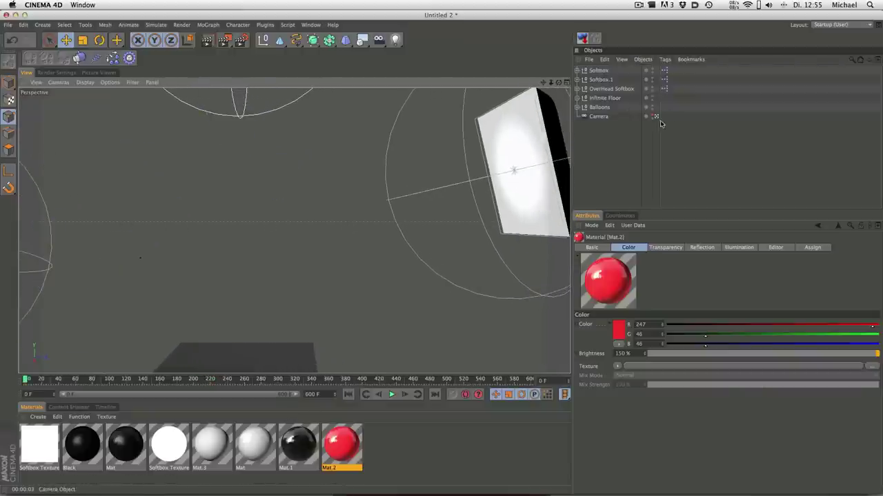
left_click(656, 117)
left_click(321, 143)
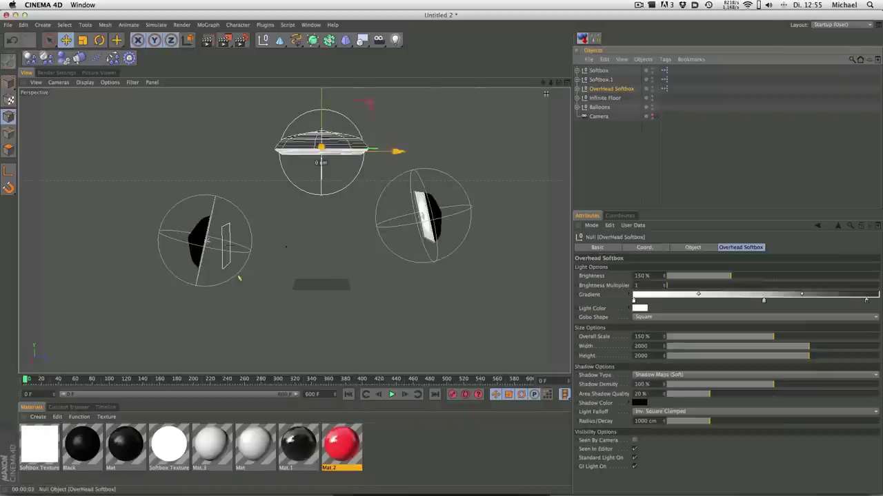
left_click_drag(326, 100, 324, 81)
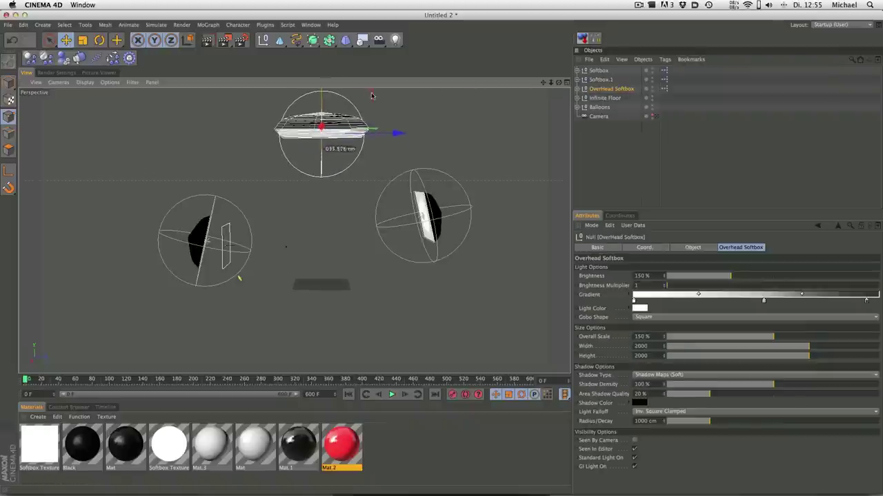
left_click(655, 116)
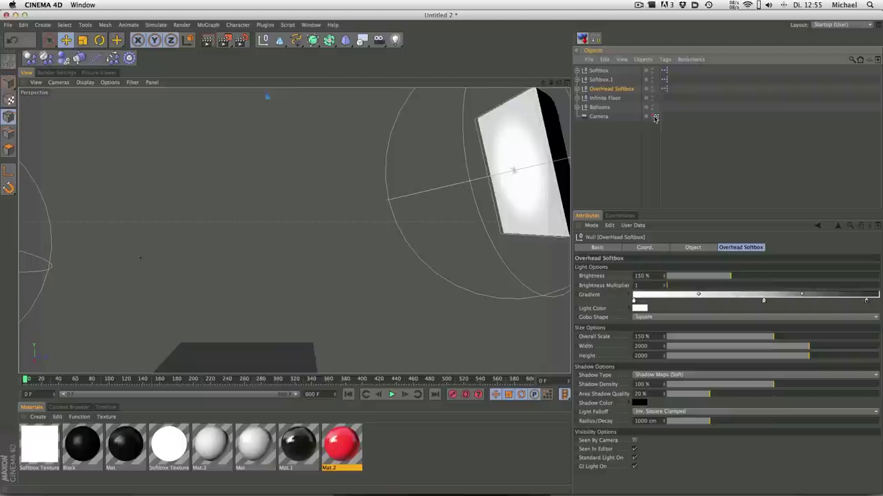
left_click(393, 396)
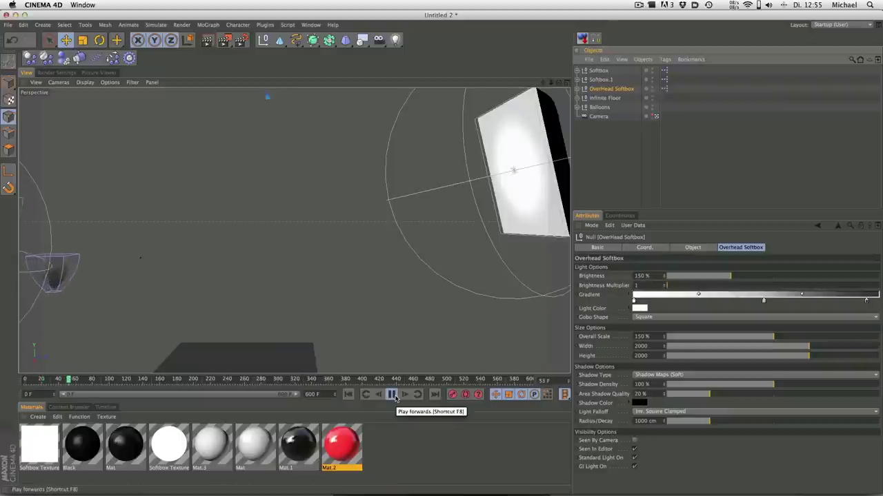
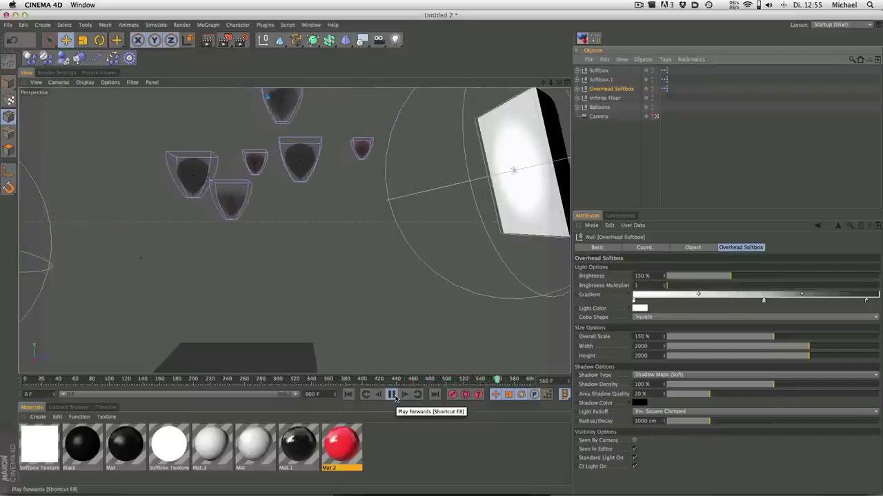
Stop the balloon animation at frame 594 and render a viewport preview of that frame.
left_click(392, 395)
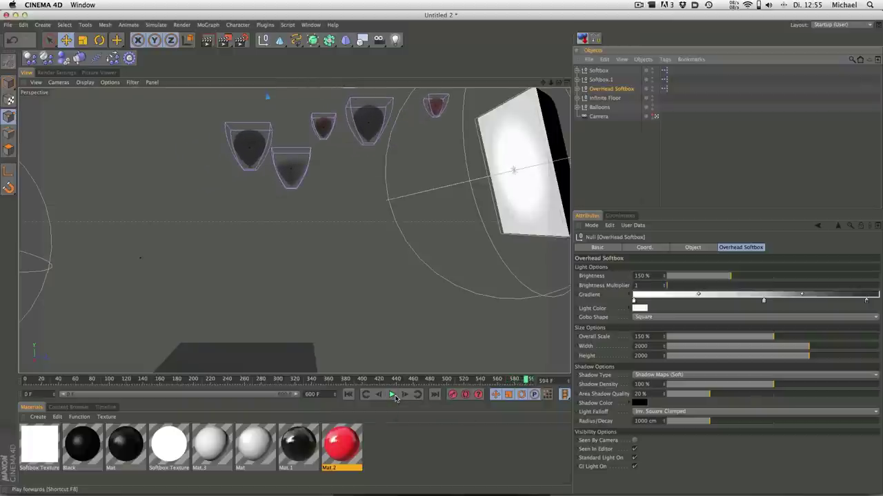
key("alt+r")
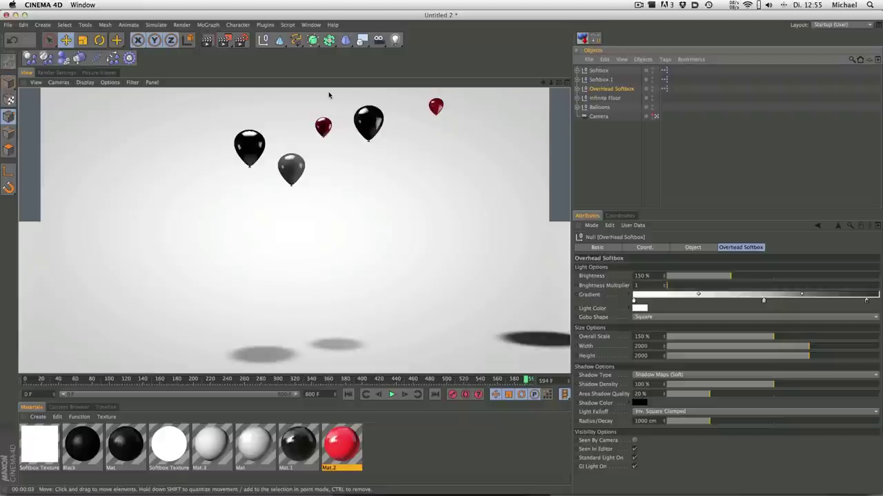
left_click(59, 72)
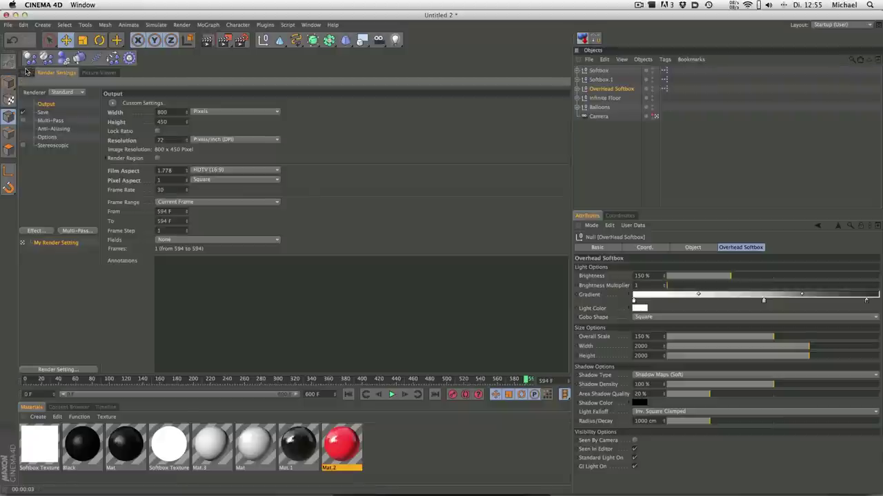
left_click(25, 73)
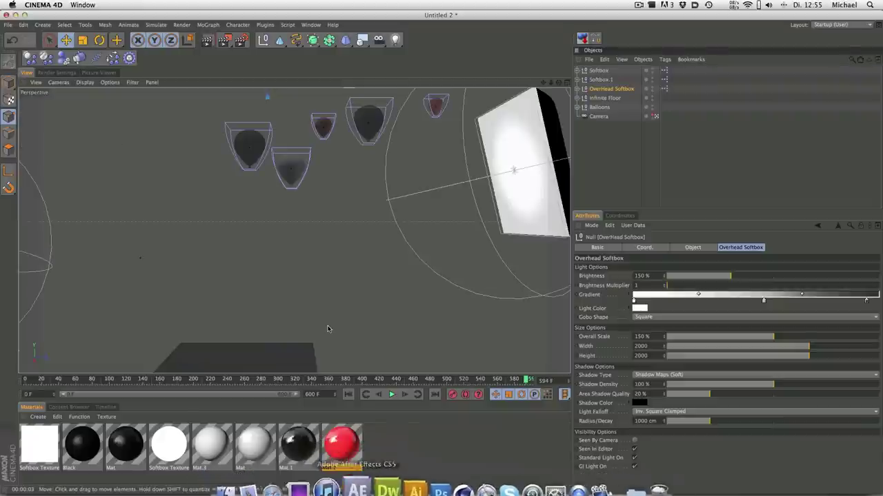
Play Balloons Final Render.mov in QuickTime from the start, pause at 00:08, then return to Cinema 4D.
key("super+Tab")
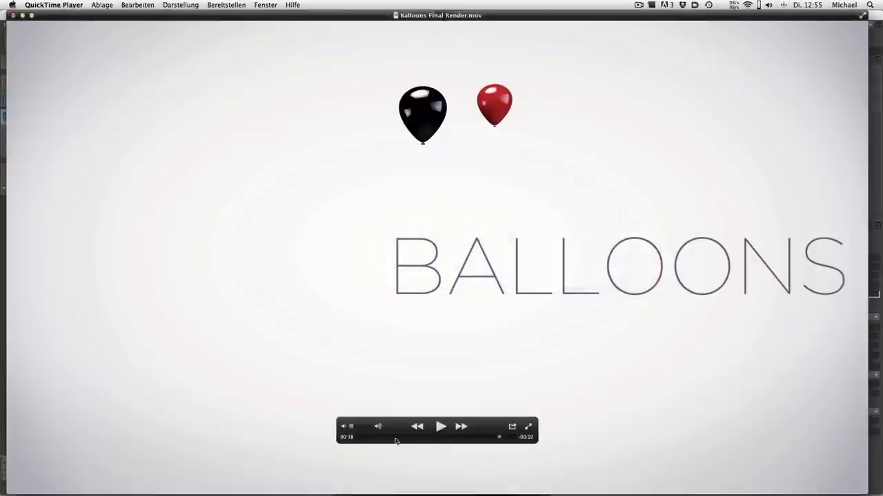
mouse_move(396, 442)
left_mouse_down()
mouse_move(338, 437)
mouse_move(419, 431)
left_mouse_up()
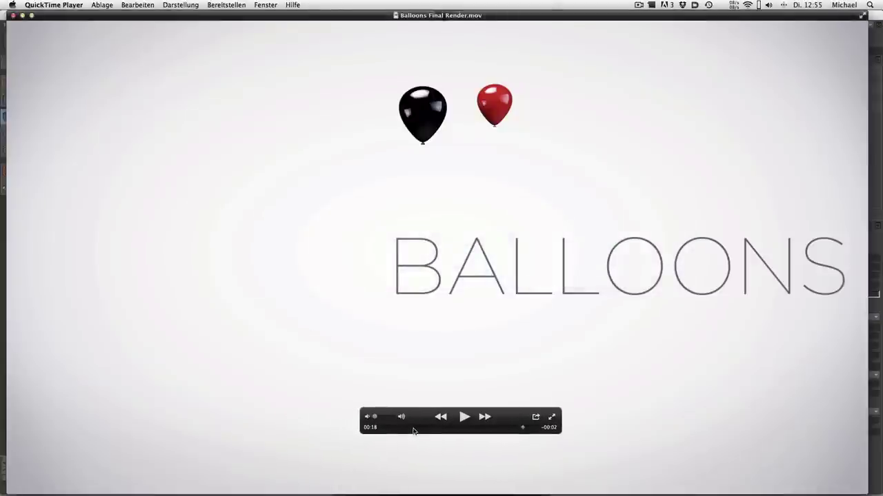
key("alt+Left")
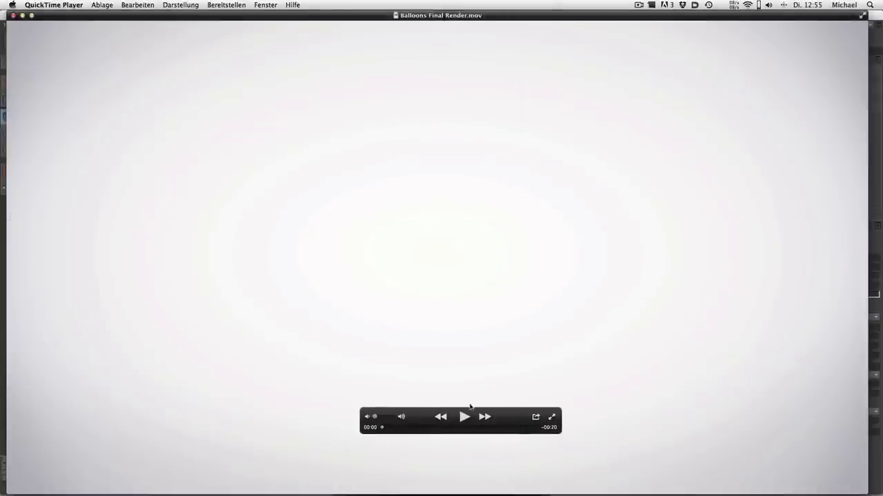
left_click(465, 418)
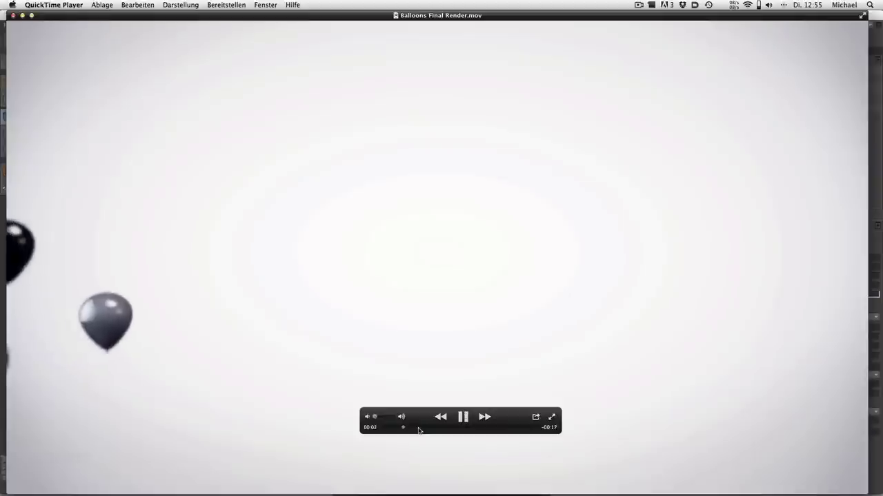
left_click(462, 417)
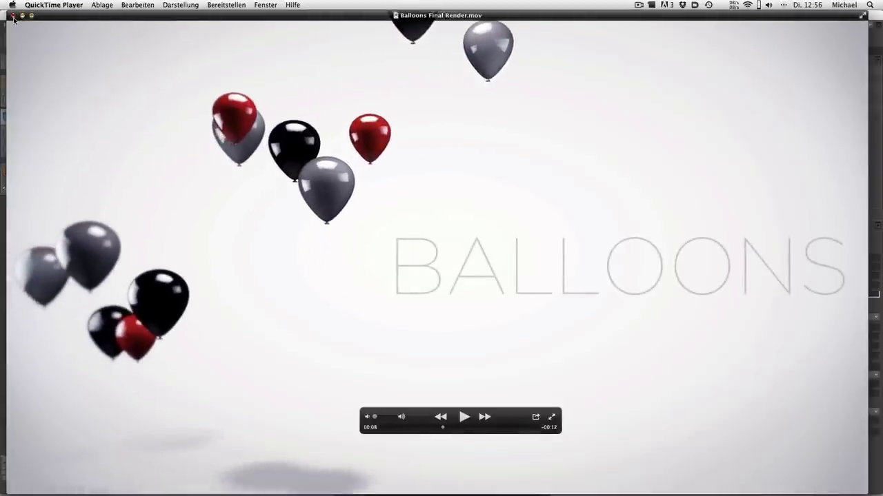
key("super+Tab")
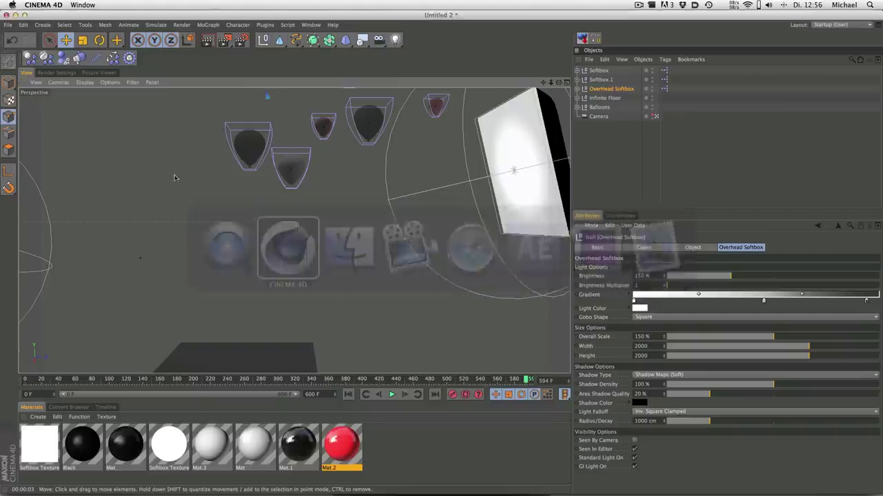
Keep the HDTV (16:9) film aspect, lock the ratio, and set the width to 1280.
left_click(48, 72)
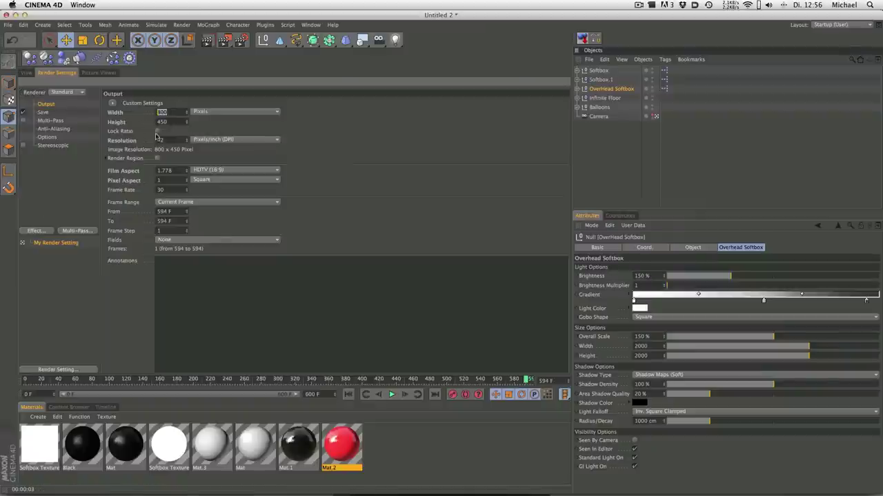
left_click(219, 171)
left_click(195, 158)
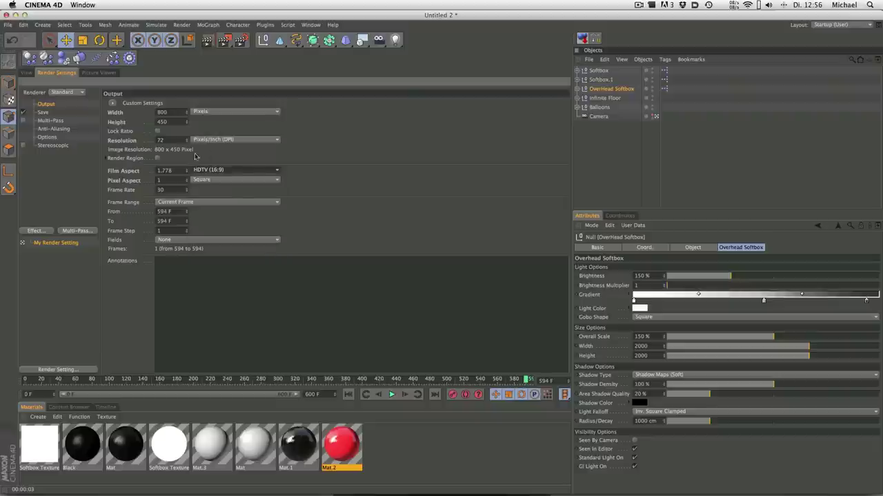
left_click(157, 132)
type("932")
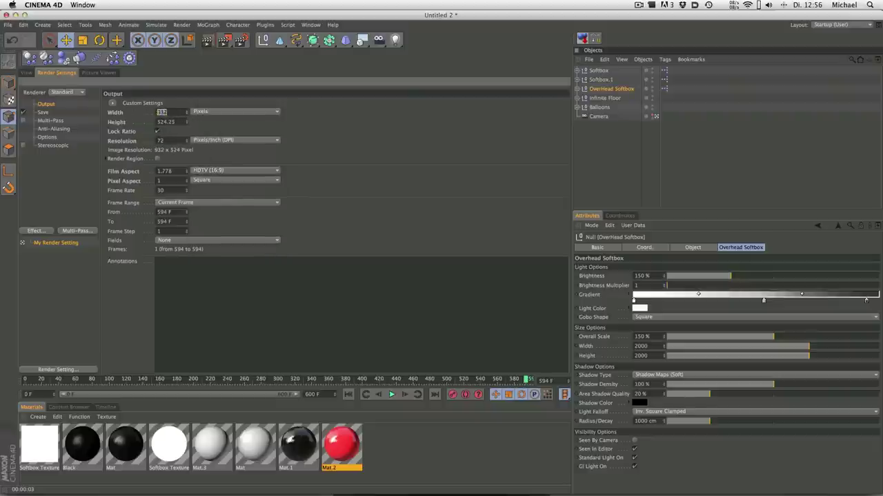
type("1280")
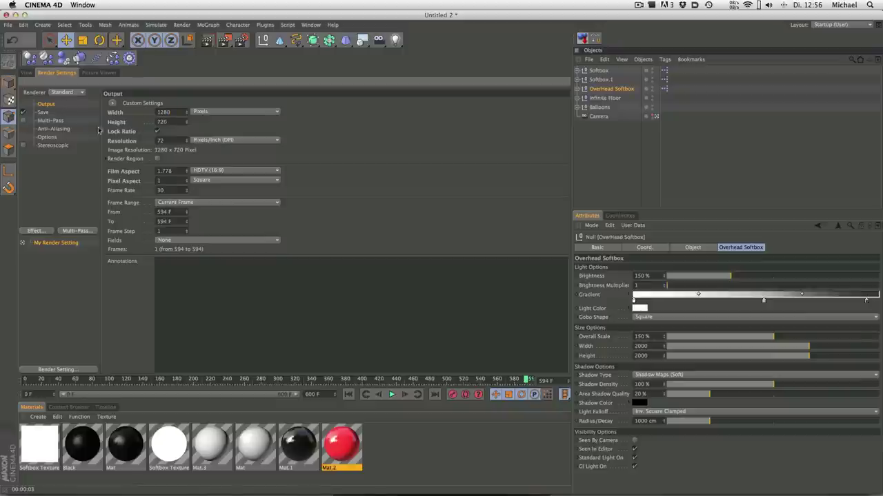
Set the frame range to All Frames (0–600) and bring up the Save options.
left_click(227, 204)
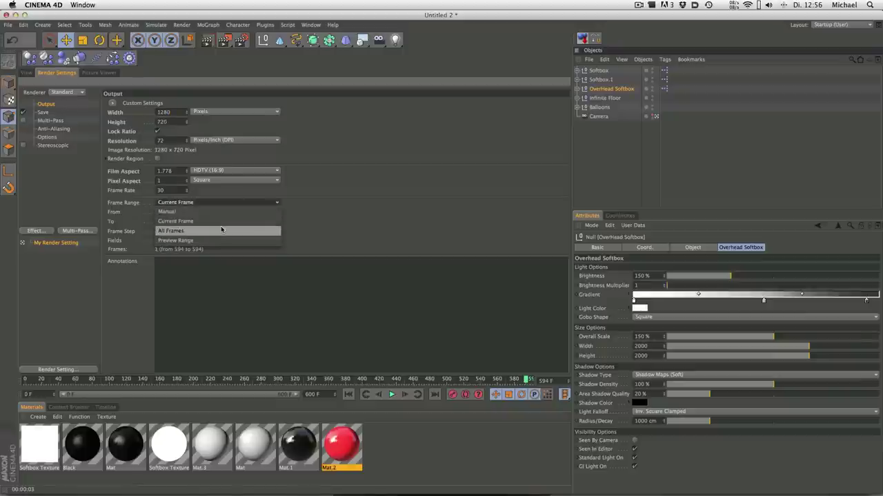
left_click(223, 230)
left_click(43, 113)
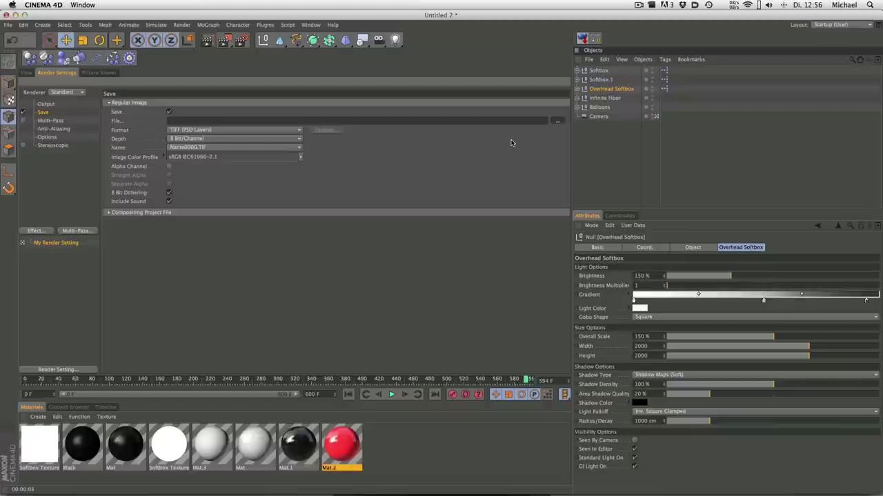
Keep TIFF (PSD Layers) as the output format and raise the depth to 16 Bit/Channel.
key("super+shift+3")
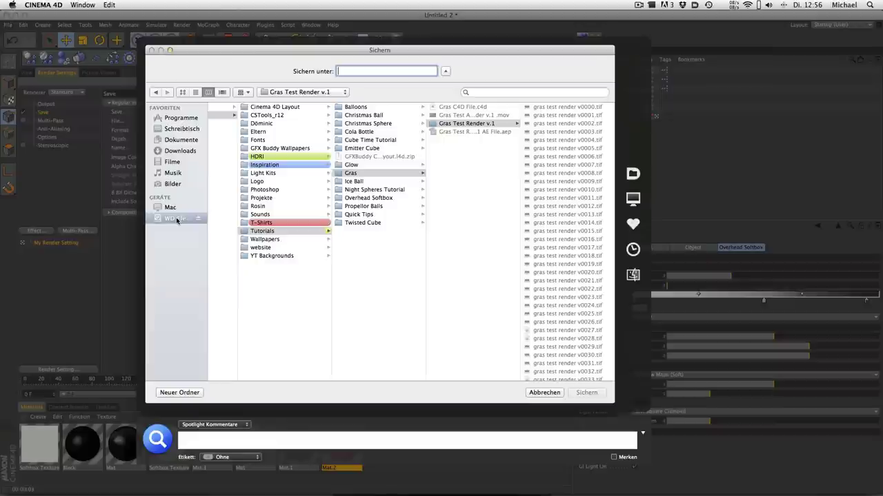
left_click(180, 128)
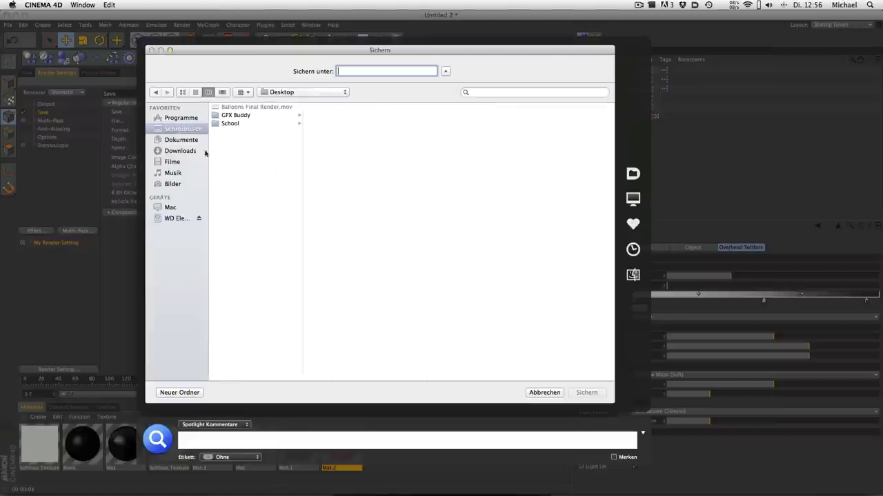
left_click(545, 393)
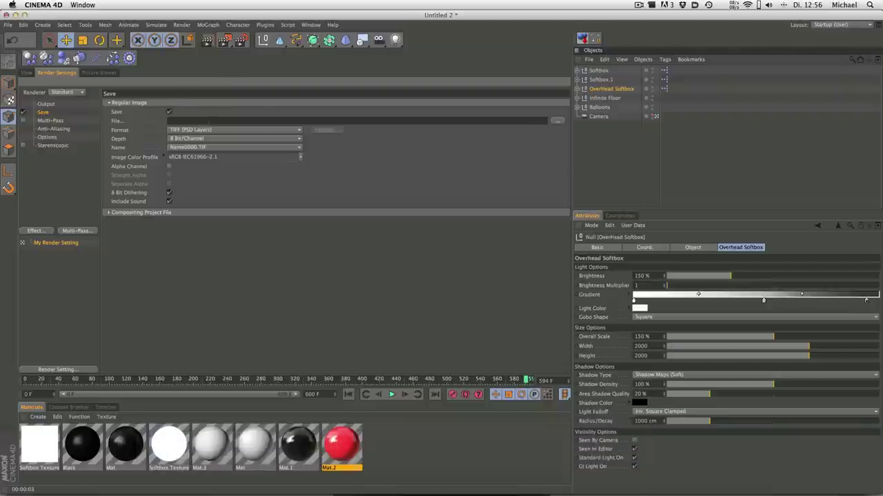
left_click(196, 130)
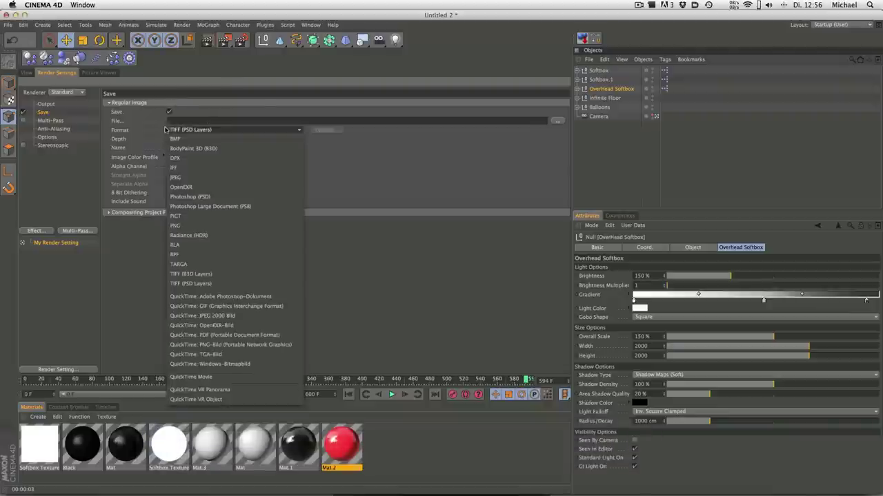
left_click(443, 174)
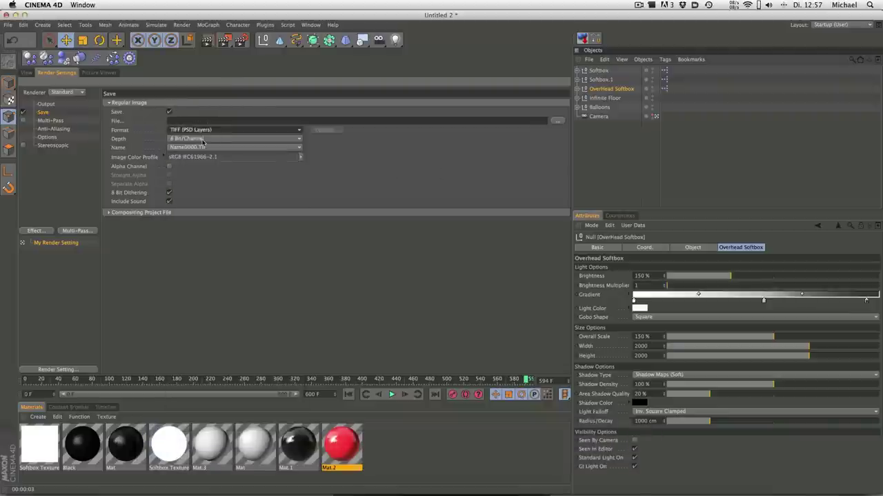
left_click(178, 141)
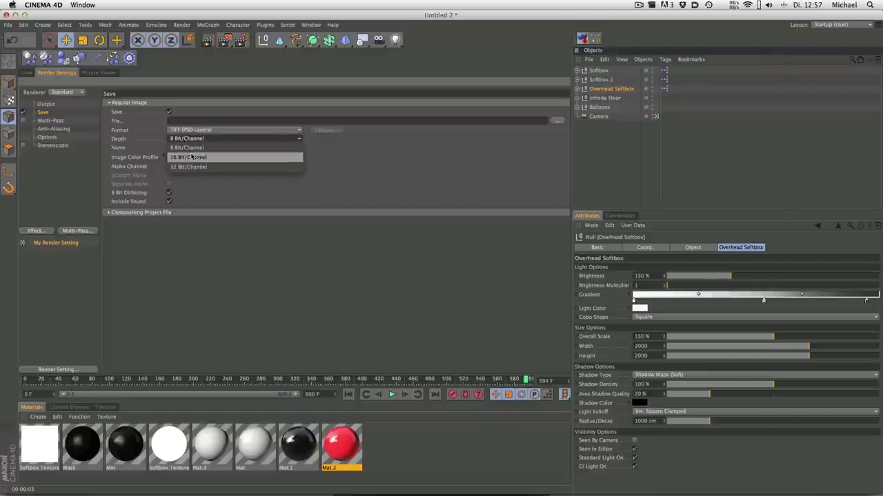
left_click(192, 157)
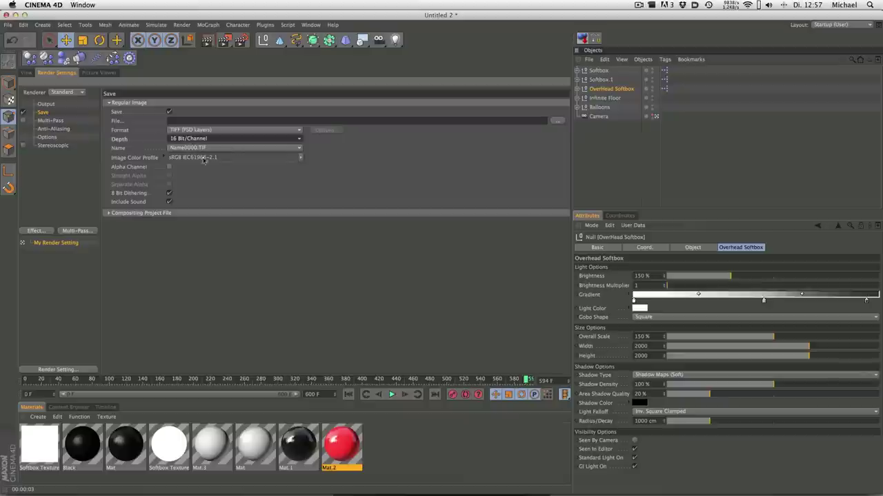
Set anti-aliasing to Best with a maximum level, then go back to the scene view.
left_click(62, 129)
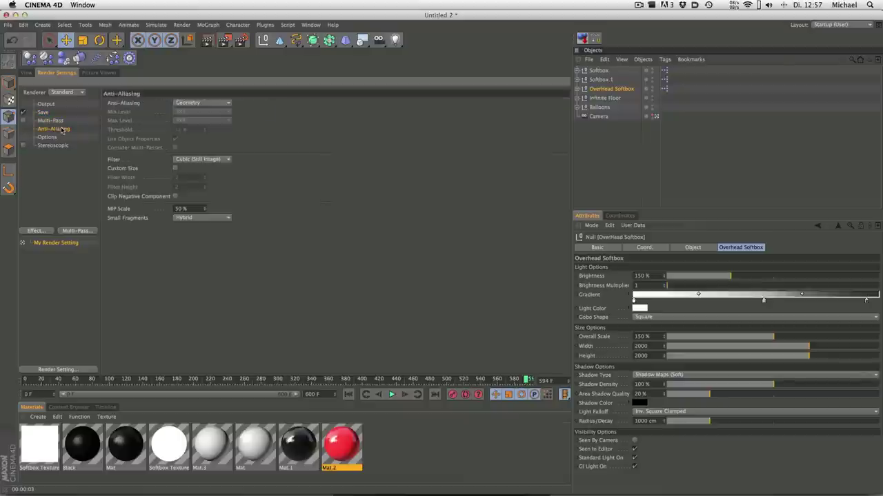
left_click(184, 103)
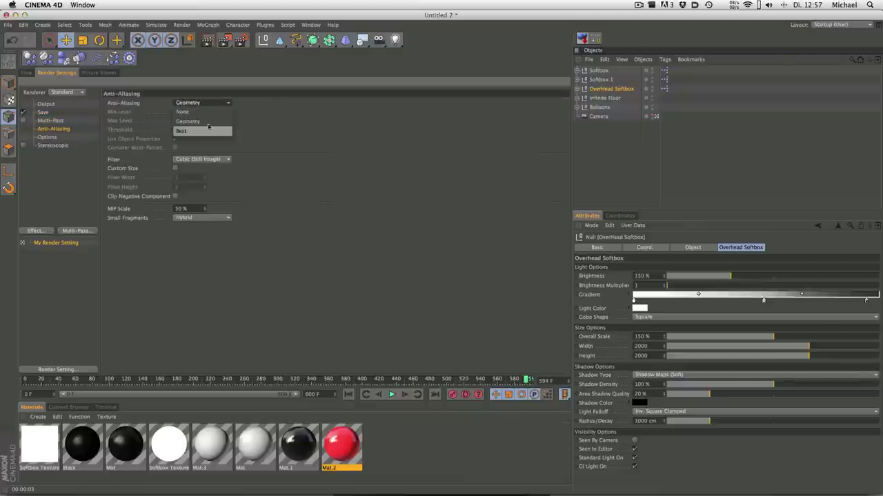
left_click(181, 131)
left_click(196, 121)
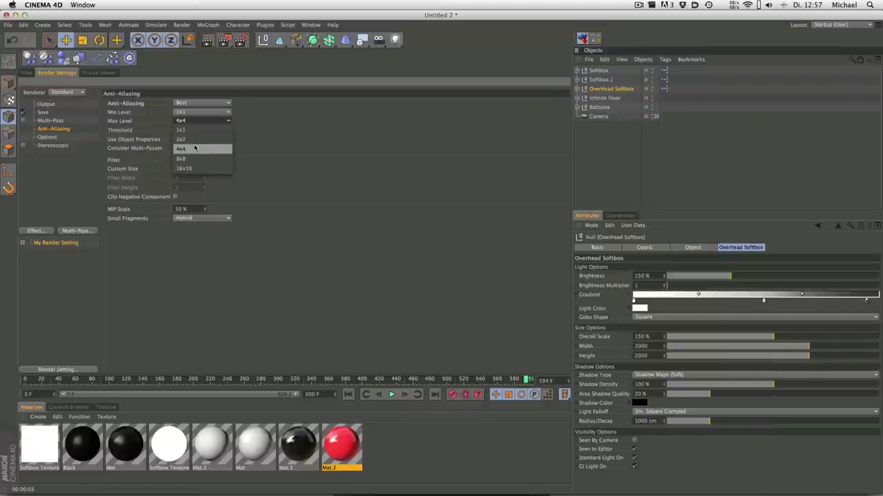
left_click(196, 140)
left_click(27, 72)
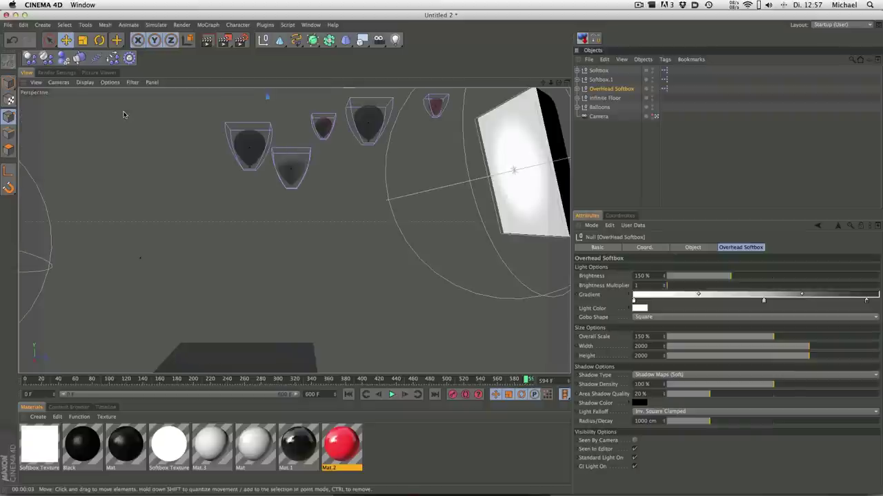
Render a preview, move Softbox.1 along its axis, and re-render the scene.
key("ctrl+r")
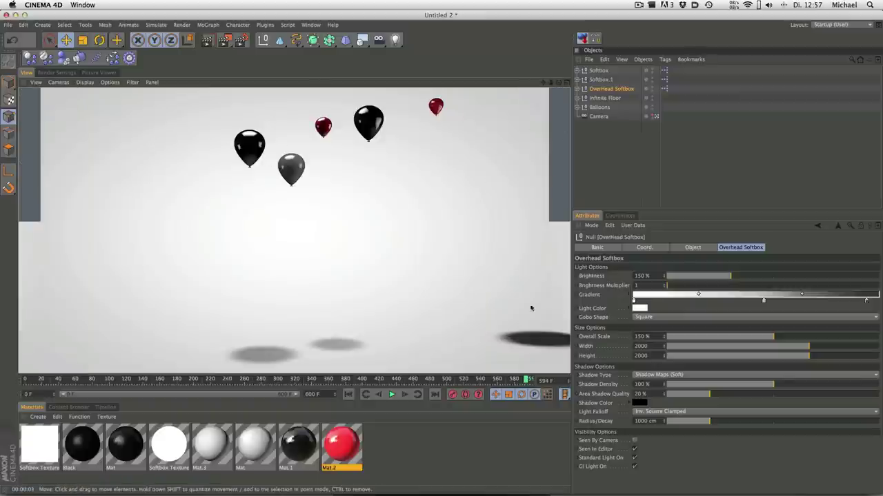
left_click(599, 79)
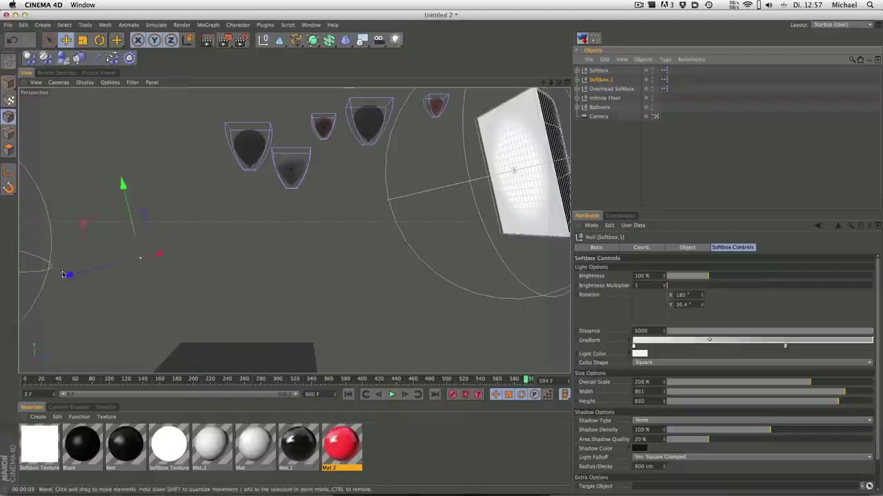
left_click_drag(66, 274, 167, 256)
key("ctrl+r")
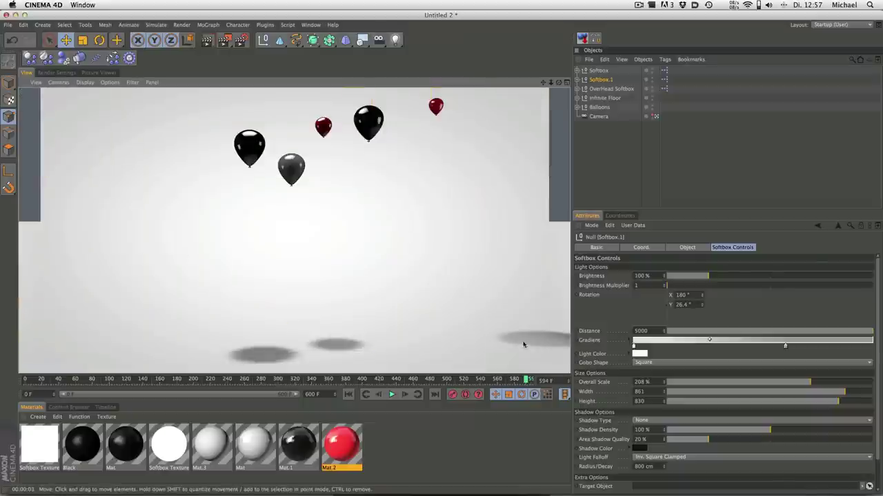
Check the anti-aliasing render settings and the render options, then switch to After Effects.
key("ctrl+b")
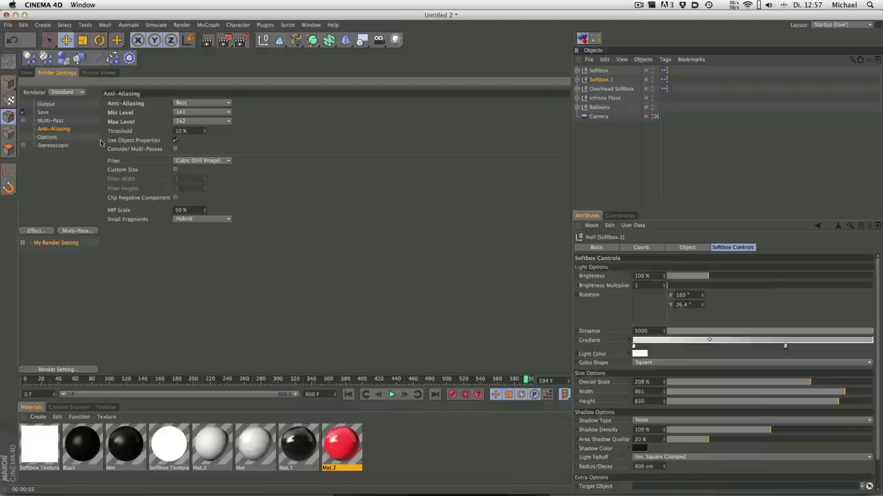
left_click(26, 74)
left_click(225, 45)
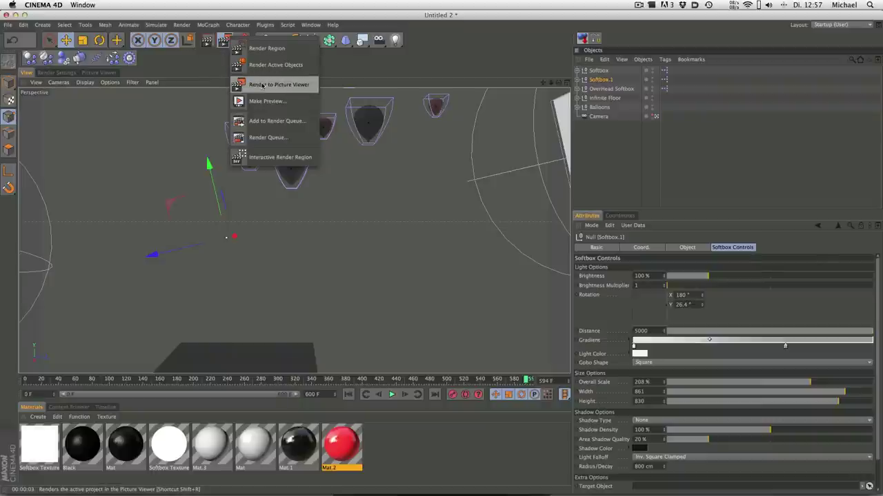
left_click(200, 73)
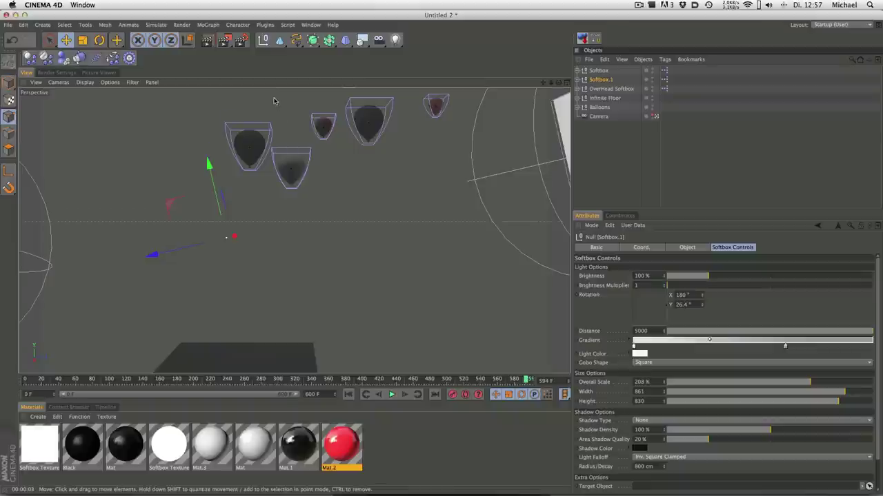
key("super+Tab")
key("super+Tab")
key("super+Tab")
key("super+Tab")
key("super+Tab")
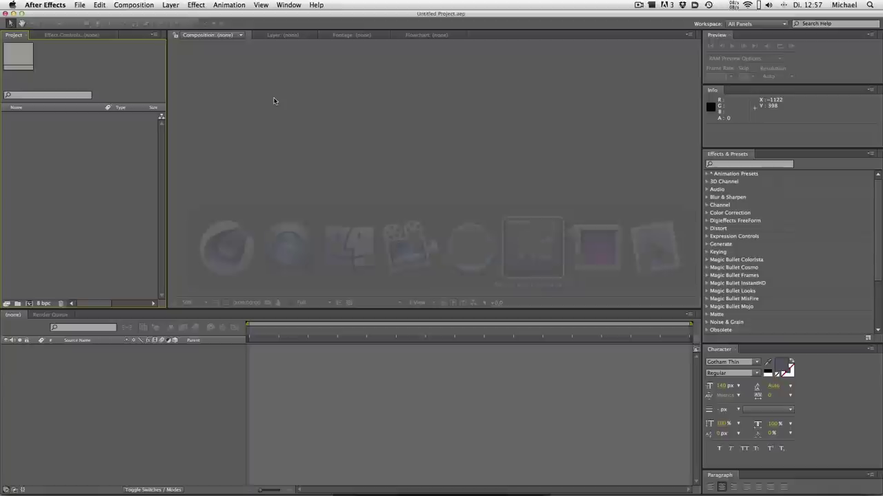
In Import File, navigate to Desktop > GFX Buddy > Tutorials > Balloons.
double_click(58, 156)
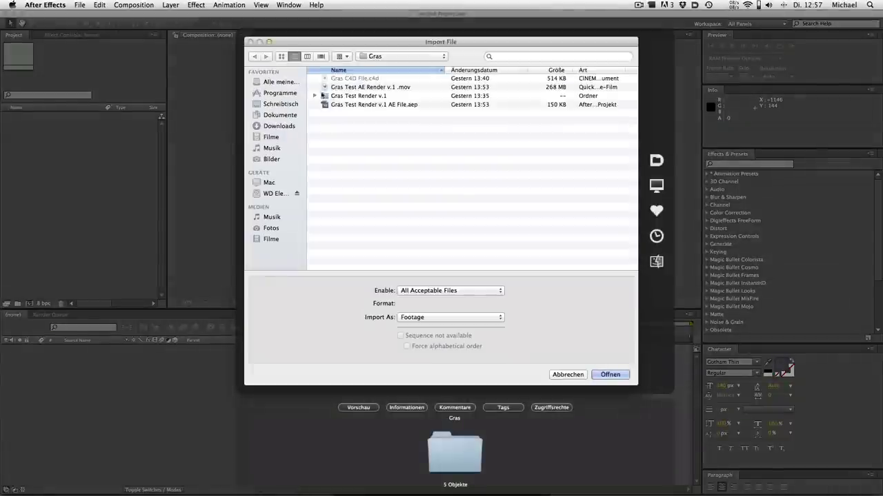
left_click(280, 92)
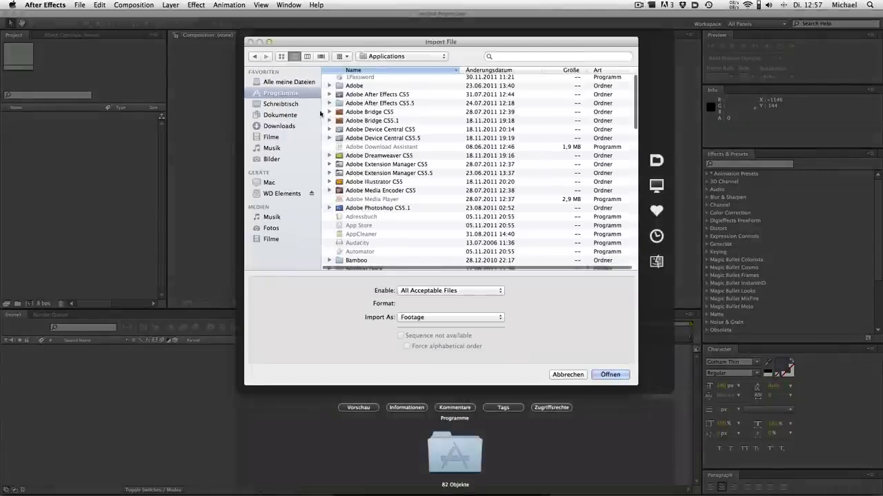
left_click(297, 105)
double_click(348, 87)
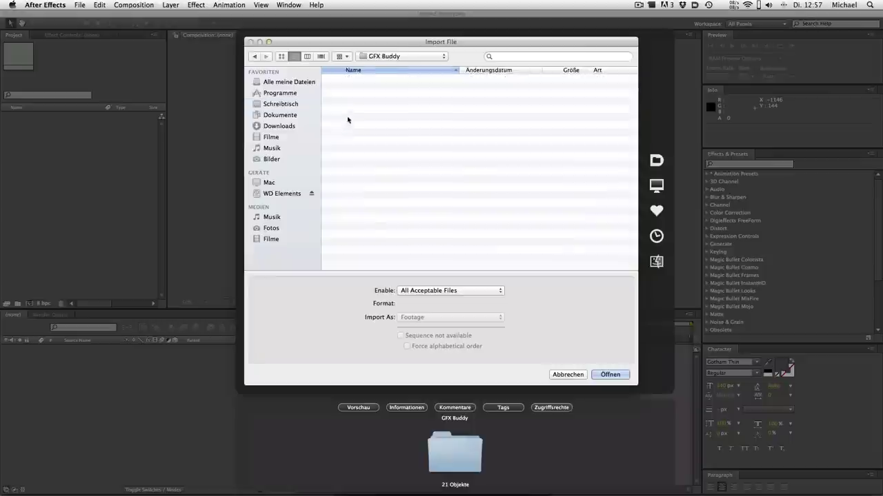
double_click(353, 216)
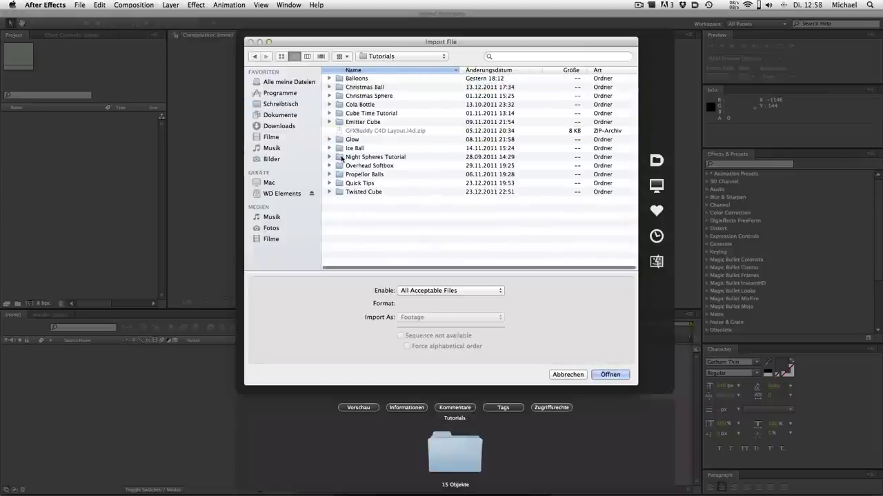
double_click(356, 79)
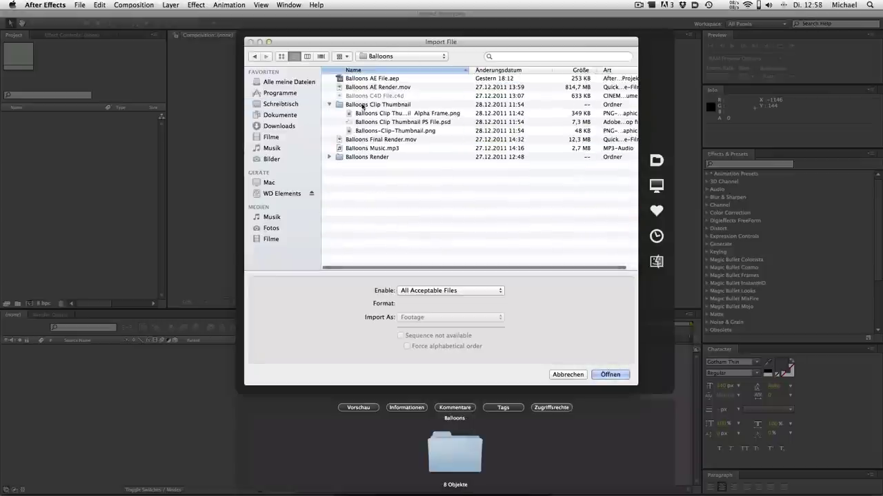
Expand the Balloons Render folder and select the Balloons Render0004.tif frame.
left_click(330, 105)
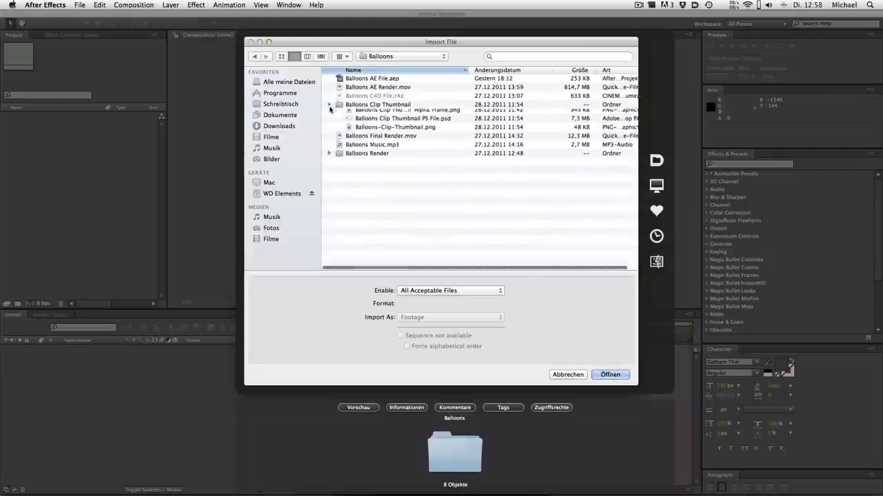
left_click(329, 130)
left_click(398, 183)
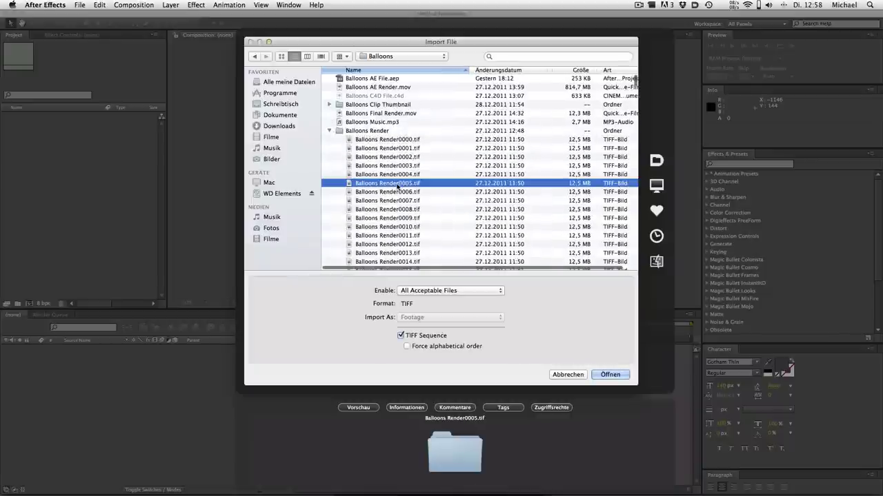
scroll(414, 176, "down", 10)
left_click(435, 167)
scroll(434, 167, "up", 2)
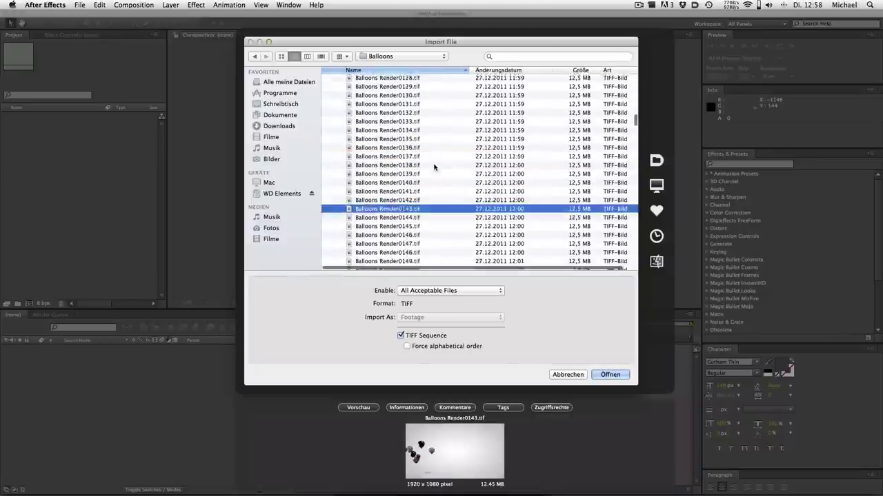
scroll(434, 167, "up", 5)
scroll(435, 167, "up", 5)
scroll(434, 167, "up", 5)
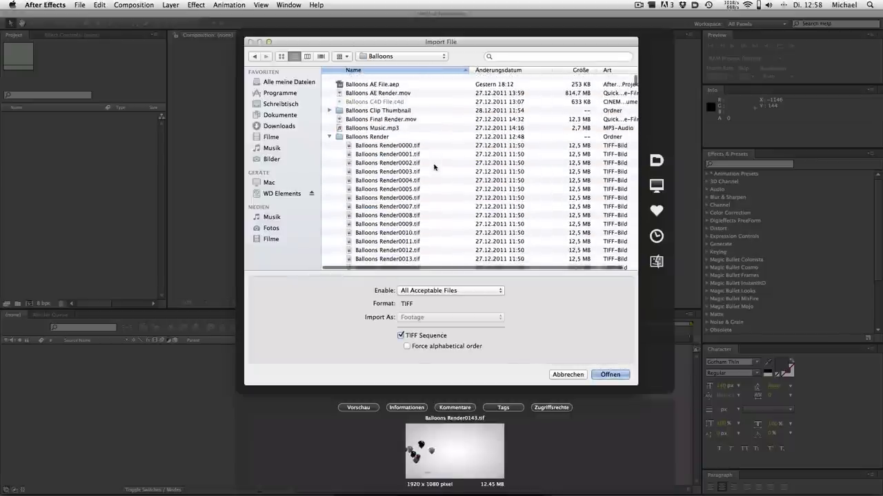
left_click(388, 175)
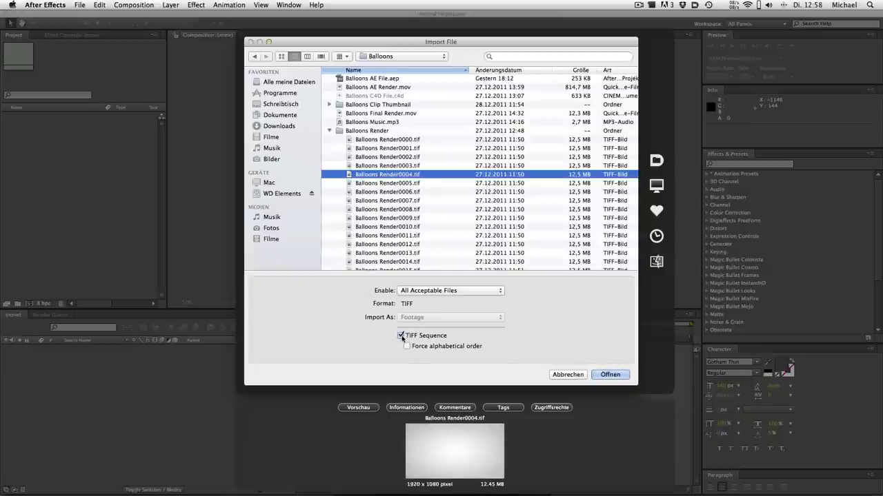
Import the TIFF frames as one sequence, make a composition from it, and scrub to 13 seconds.
left_click(601, 373)
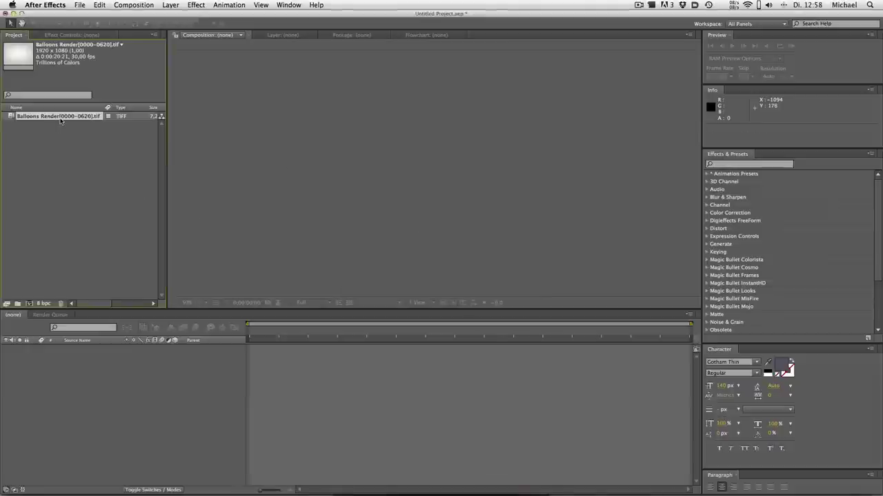
left_click(28, 304)
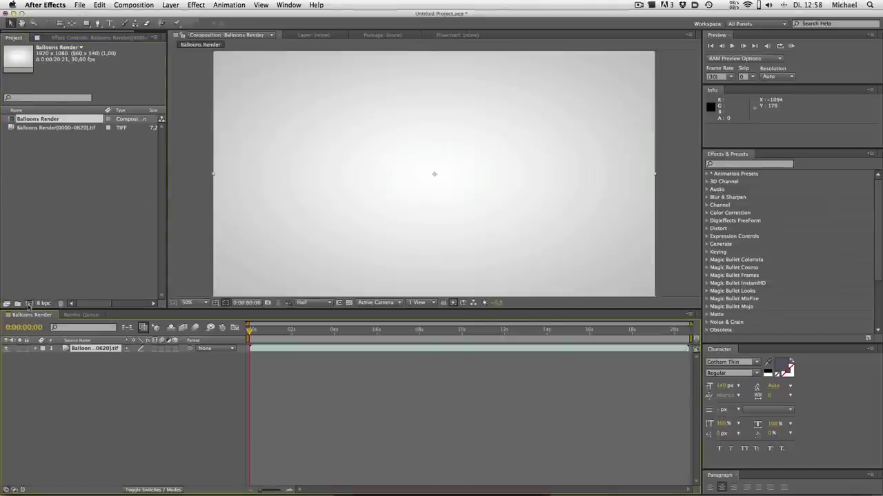
key("comma")
key("comma")
key("comma")
key("period")
key("period")
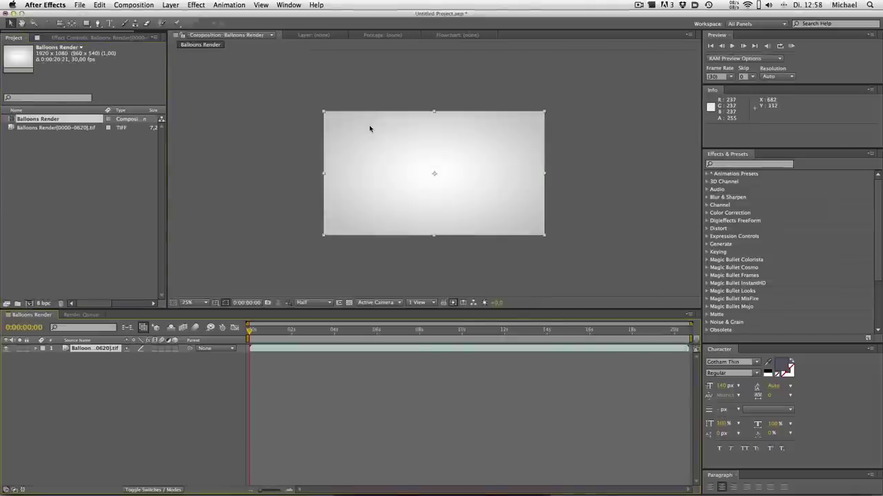
key("period")
key("period")
key("period")
mouse_move(479, 331)
left_mouse_down()
mouse_move(538, 331)
mouse_move(529, 331)
left_mouse_up()
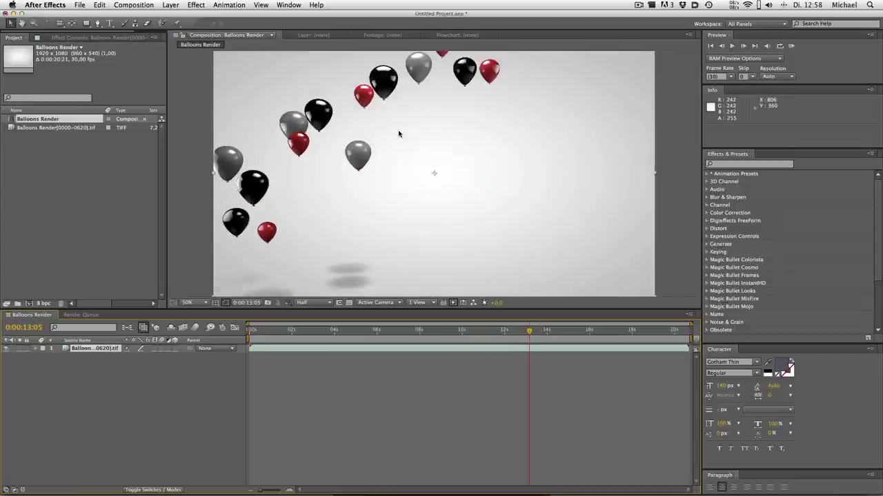
Compare against the finished movie in QuickTime at about 11 seconds, then return to After Effects.
key("super+Tab")
key("super+Tab")
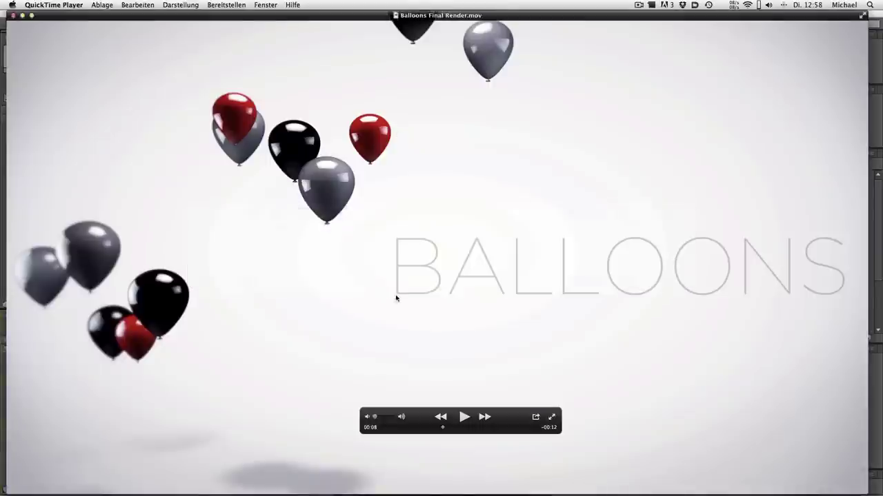
mouse_move(440, 427)
left_mouse_down()
mouse_move(472, 428)
mouse_move(476, 437)
left_mouse_up()
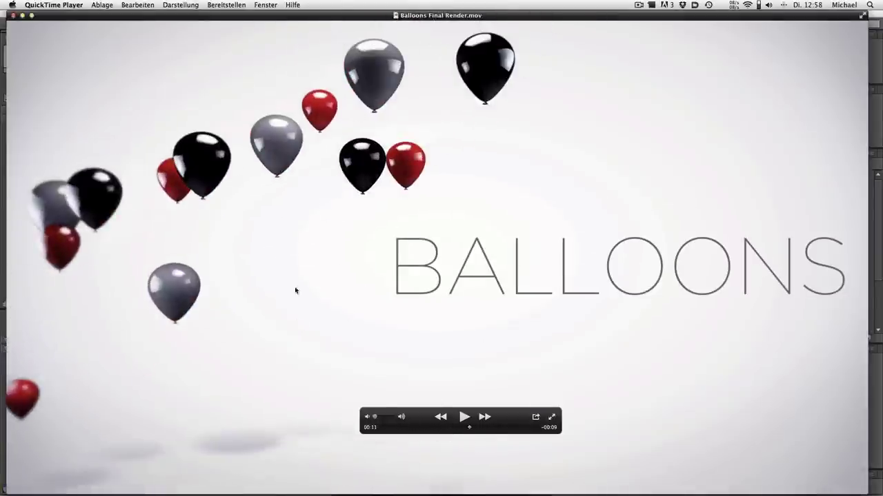
key("super+Tab")
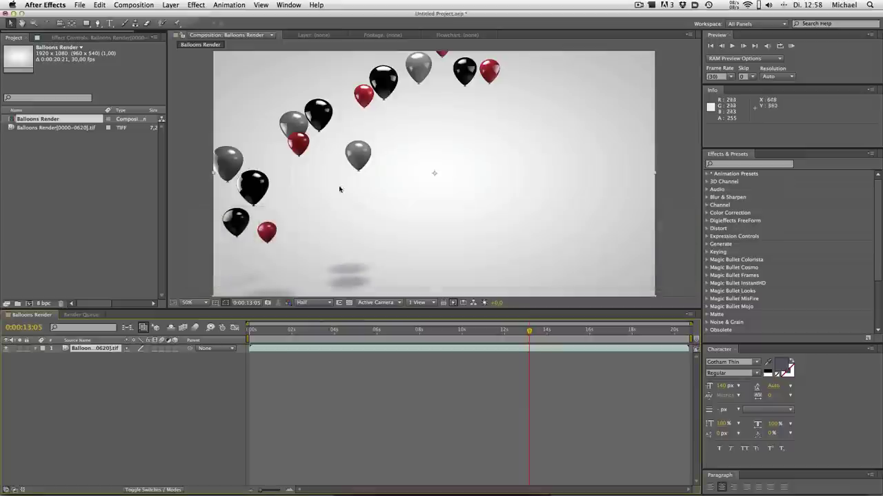
key("comma")
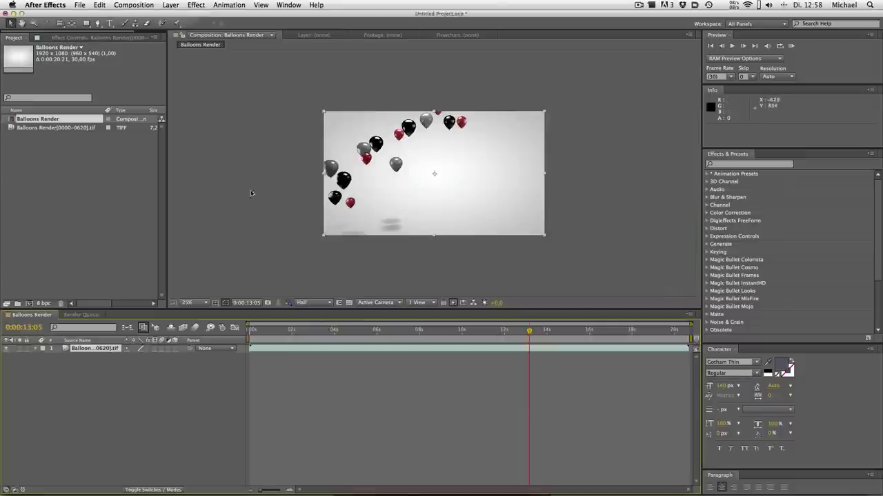
left_click(171, 5)
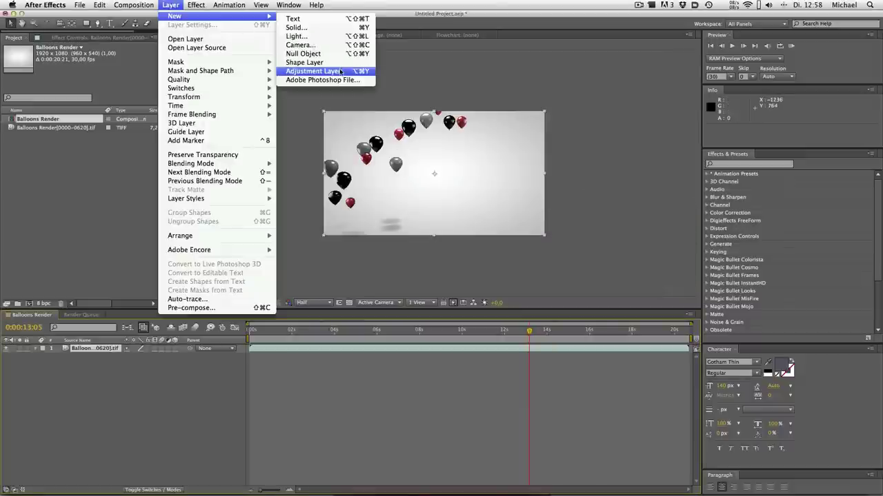
left_click(338, 72)
left_click(737, 164)
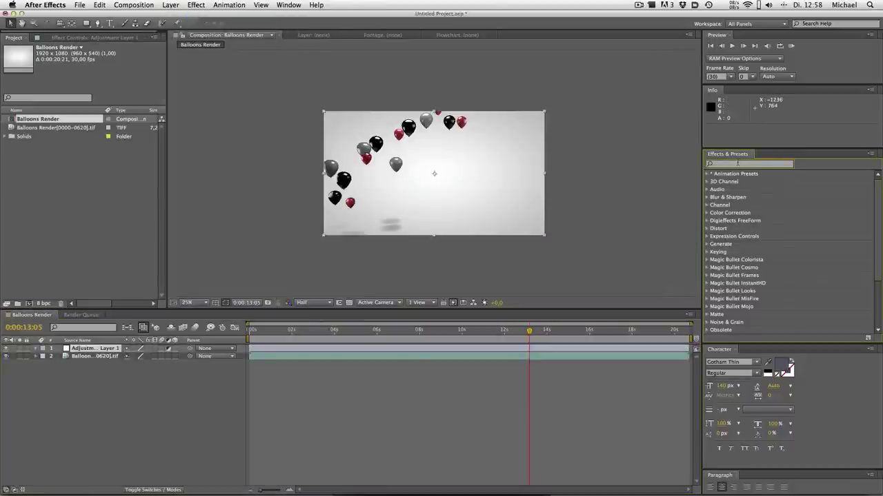
type("Cur")
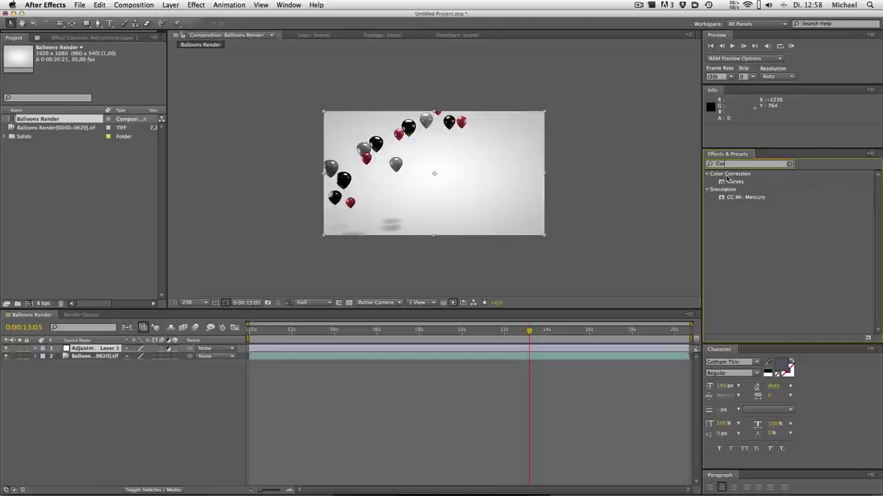
double_click(731, 181)
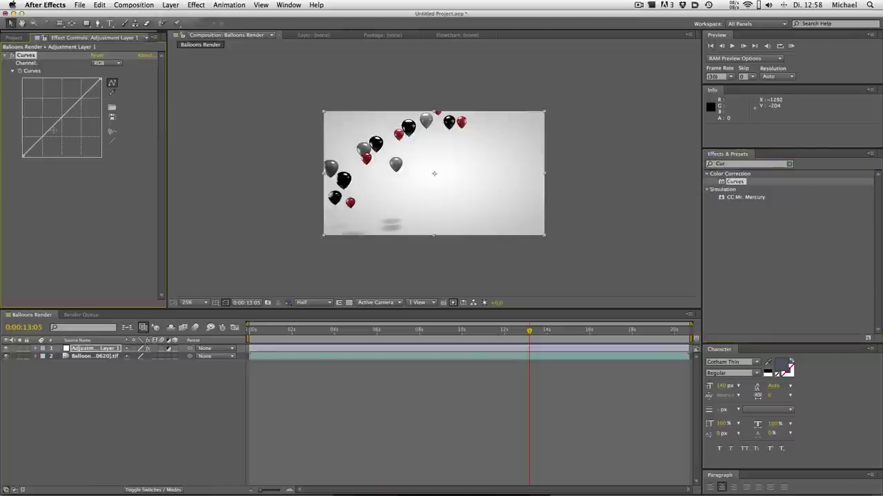
left_click_drag(54, 129, 51, 132)
left_click(78, 102)
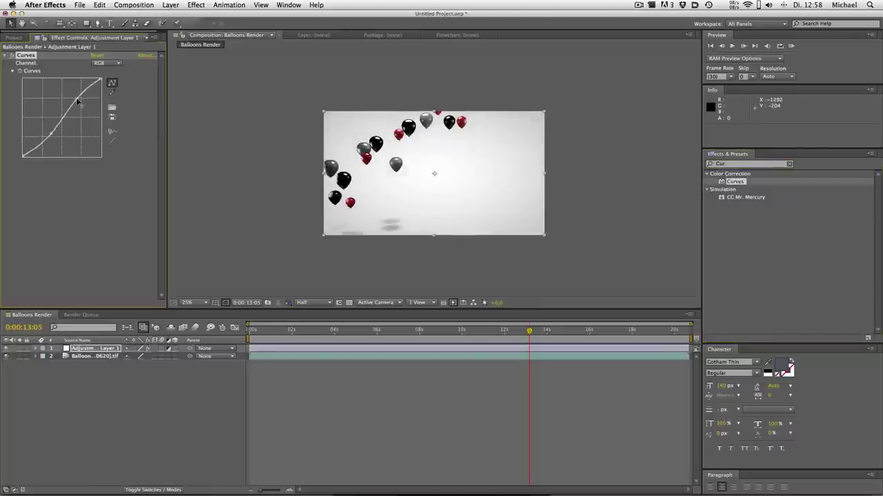
key("period")
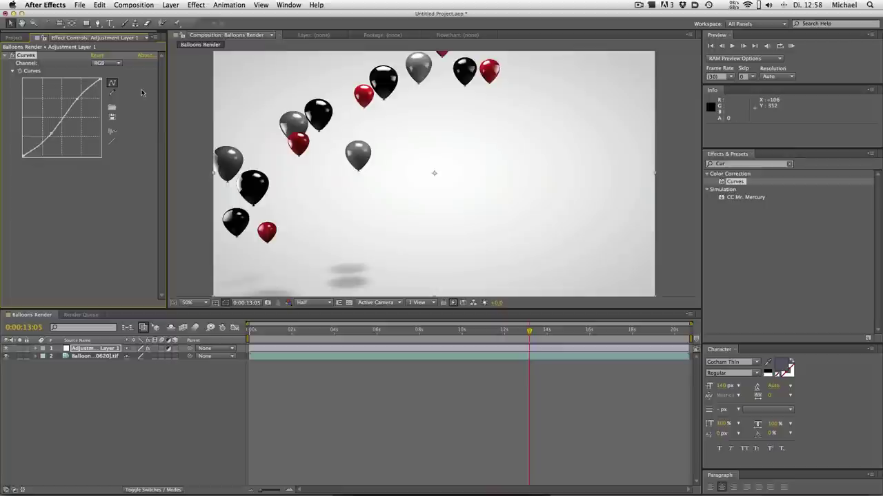
left_click(98, 64)
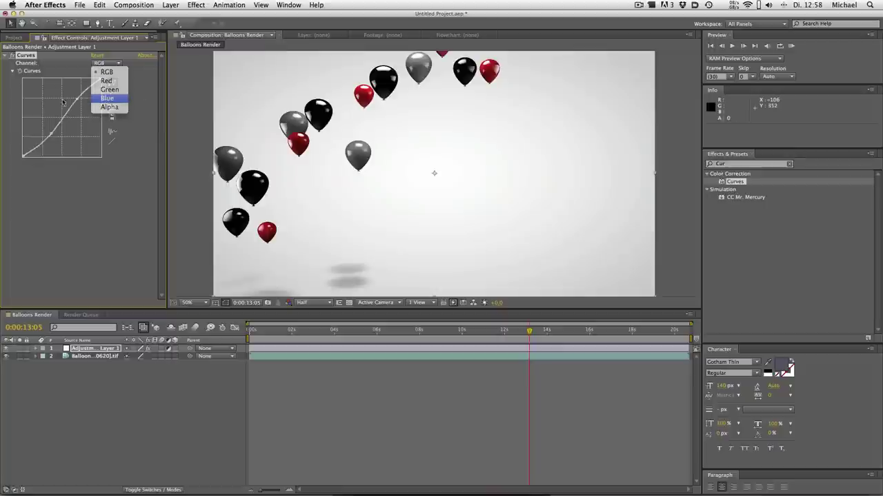
left_click(106, 100)
left_click_drag(100, 81, 98, 80)
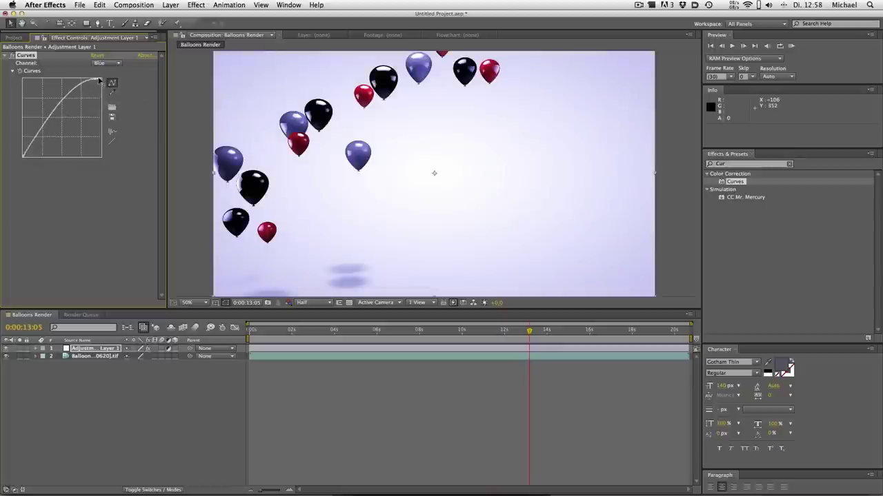
key("super+z")
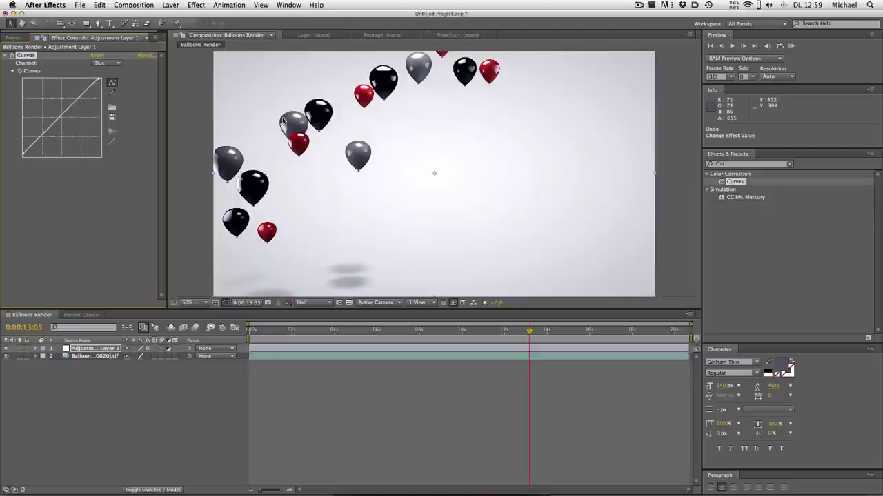
left_click(6, 349)
left_click(6, 349)
left_click(7, 348)
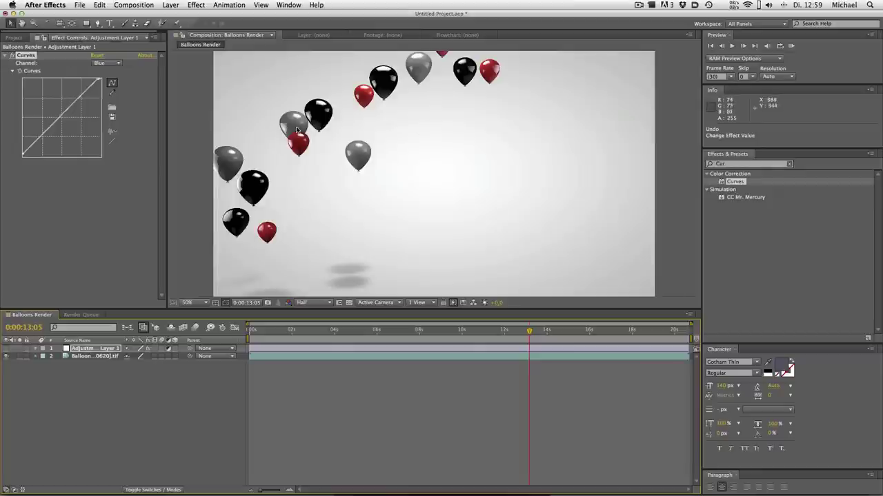
left_click(6, 349)
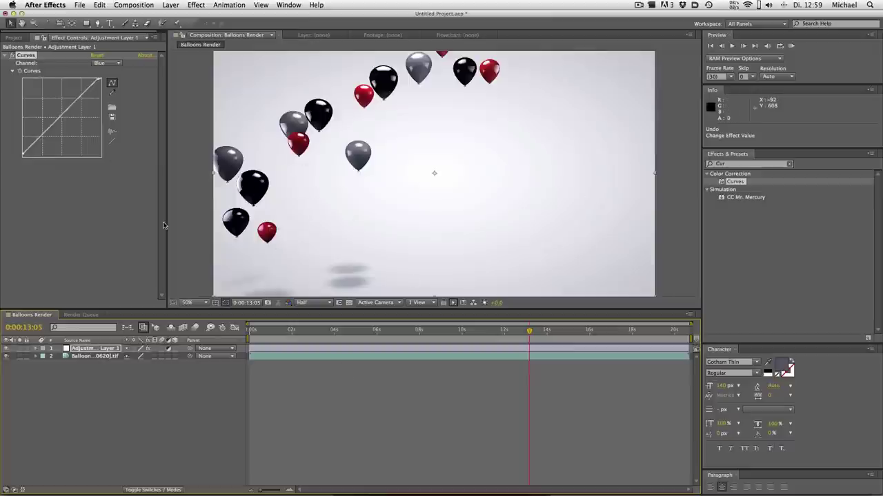
key("super+Tab")
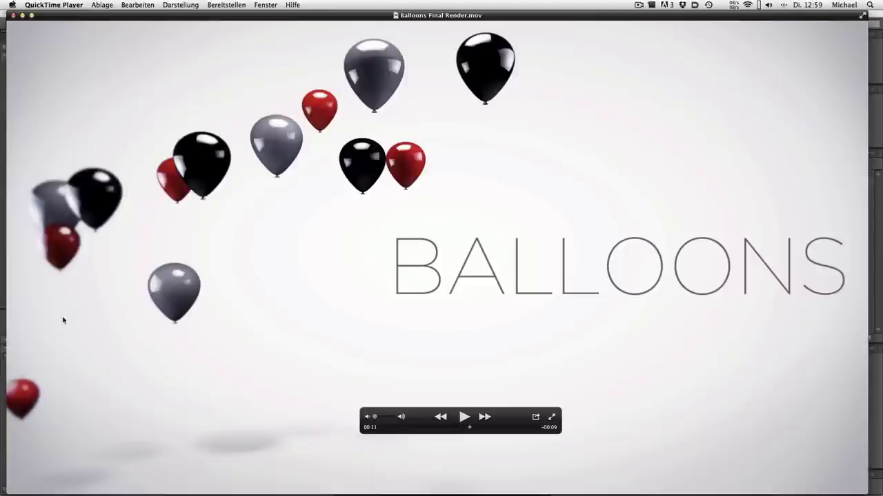
key("super+Tab")
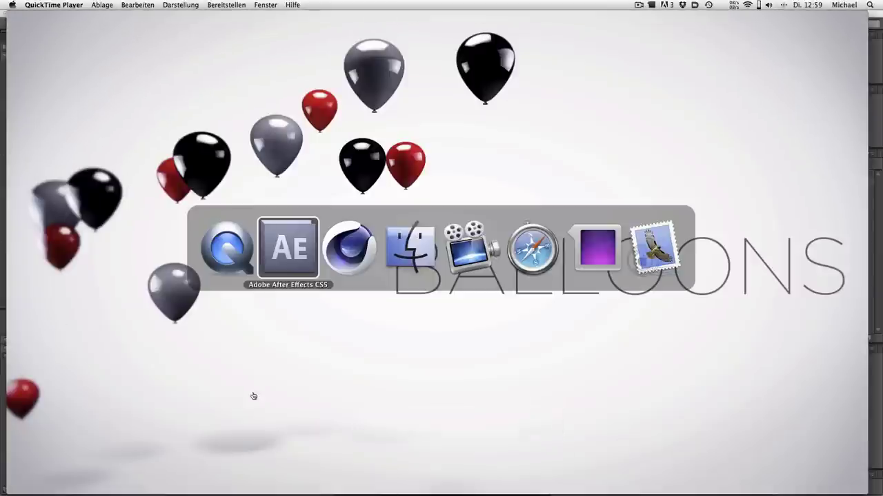
key("super+Tab")
key("super+Tab")
left_click(261, 250)
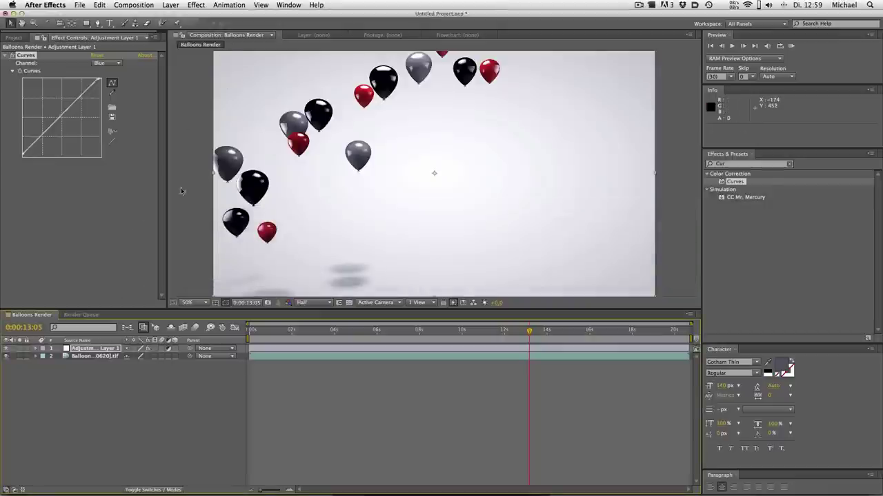
Add a new adjustment layer and apply Lens Blur to it via an effects search for 'Lens'.
scroll(301, 85, "down", 4)
scroll(302, 85, "up", 2)
left_click(170, 5)
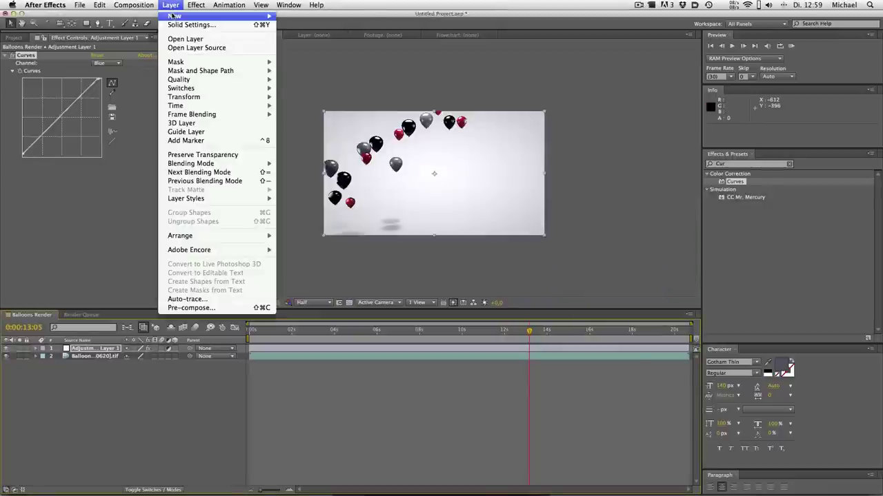
mouse_move(175, 15)
left_click(307, 70)
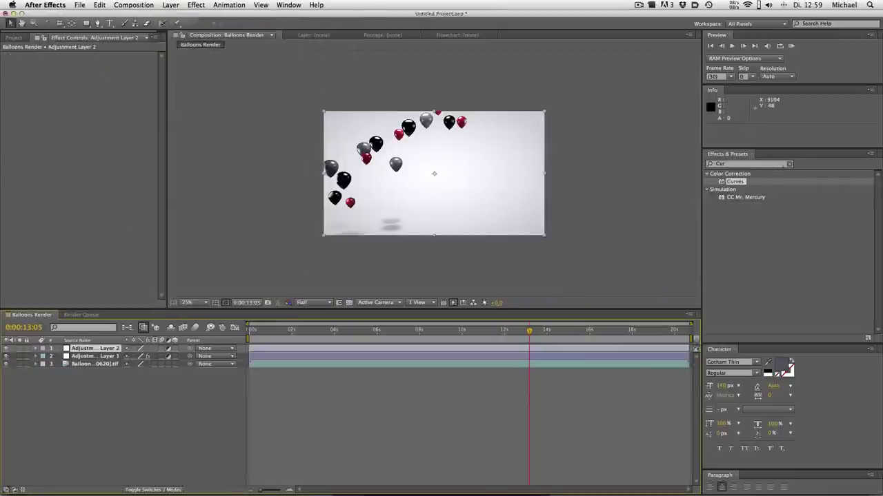
left_click(757, 171)
type("Lens")
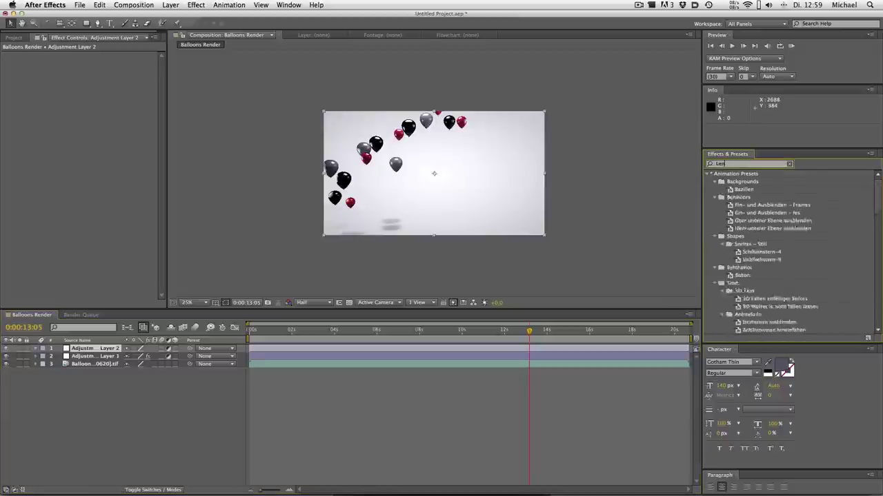
double_click(737, 221)
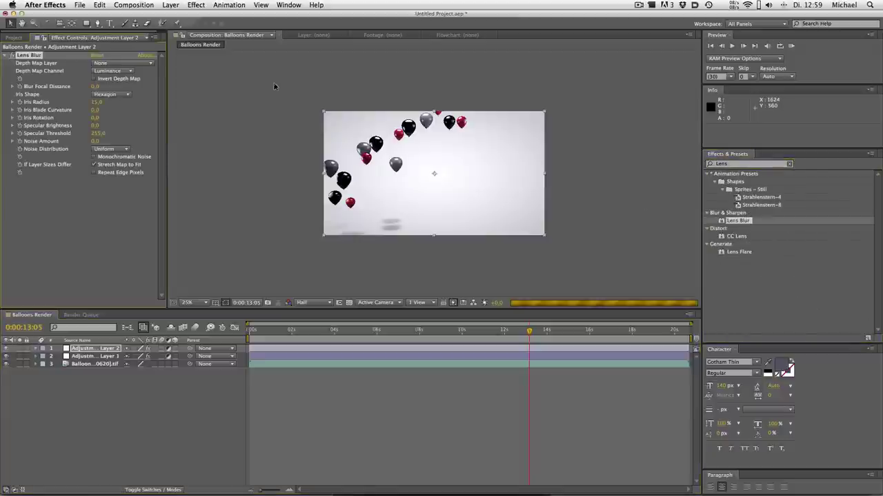
Try an Iris Radius of 10, then revert it to 15.
key("period")
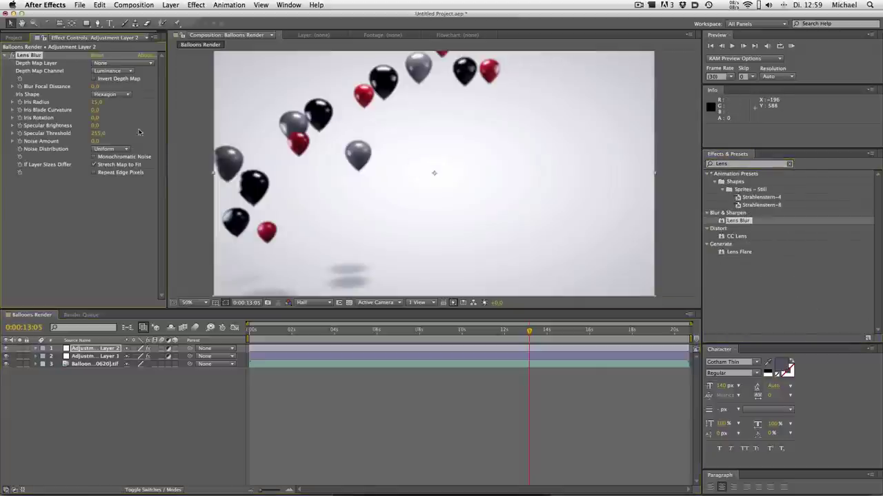
left_click(96, 104)
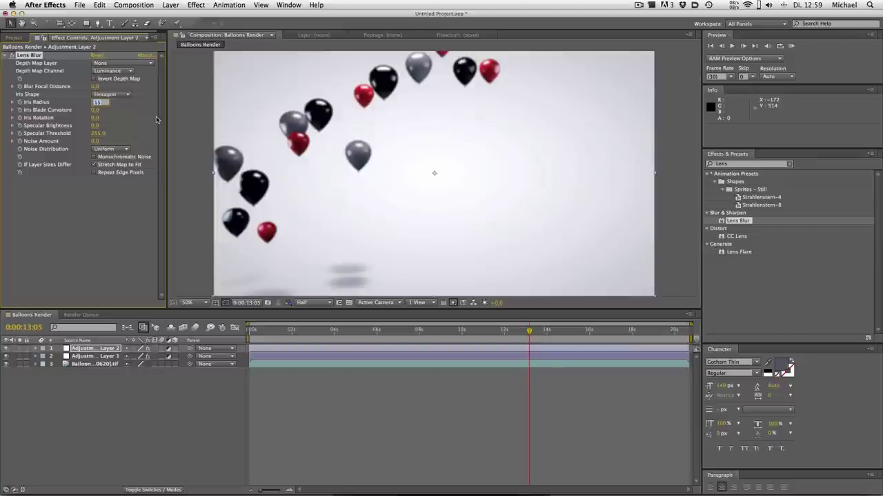
type("10")
key("Return")
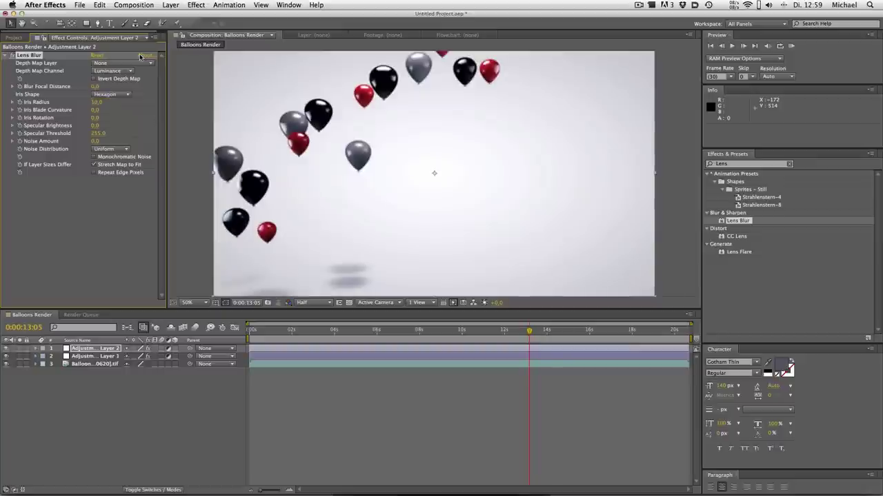
type("15")
key("Return")
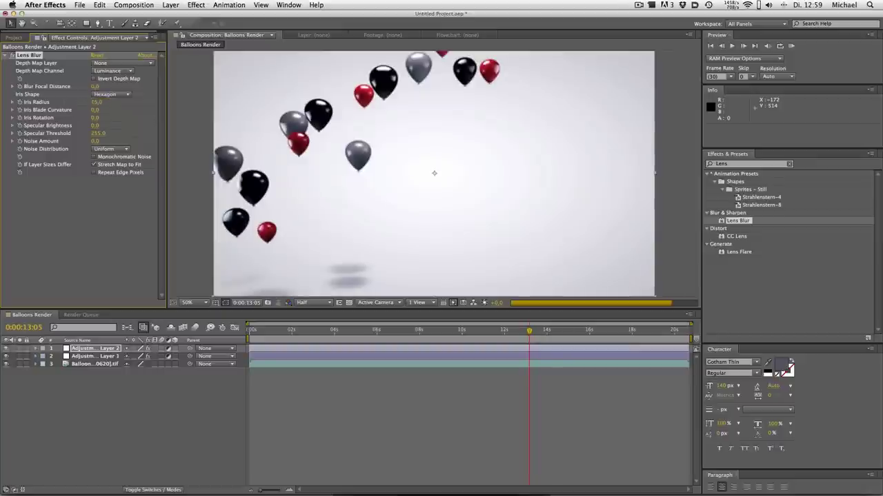
Add an inverted ellipse mask to the adjustment layer with a 120-pixel feather.
left_click_drag(86, 23, 124, 49)
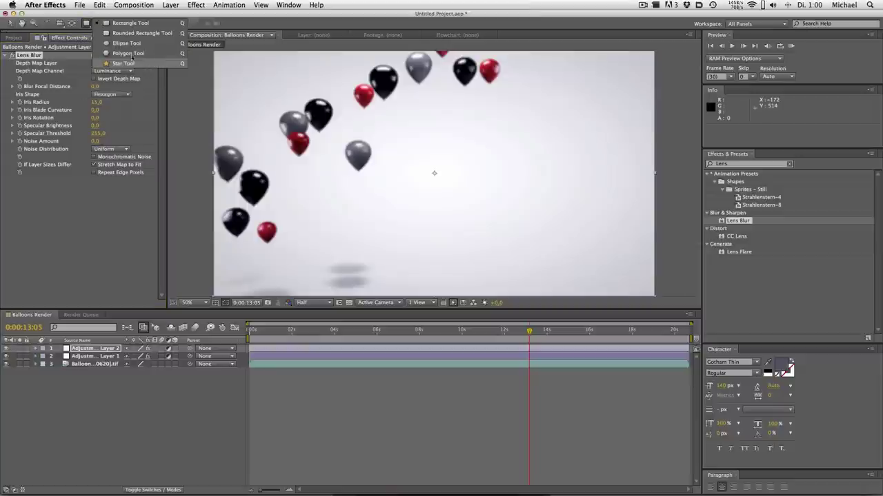
double_click(86, 23)
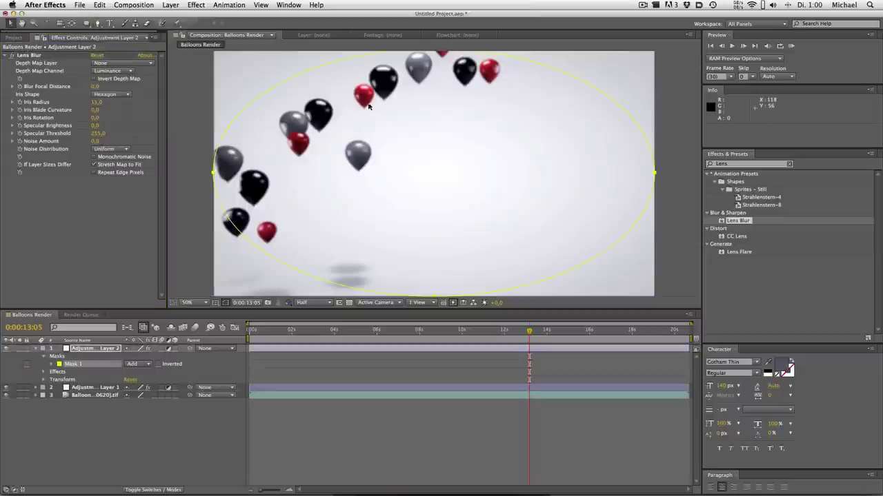
key("comma")
key("period")
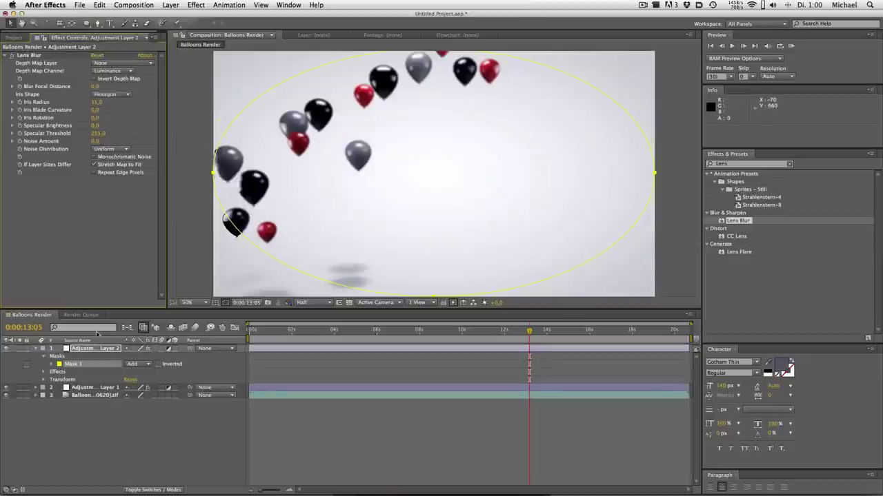
left_click(158, 364)
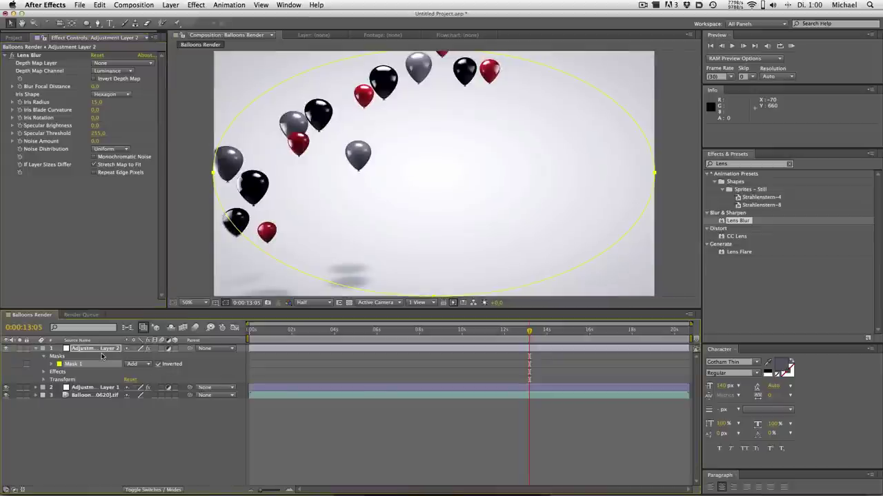
key("f")
left_click_drag(138, 364, 166, 364)
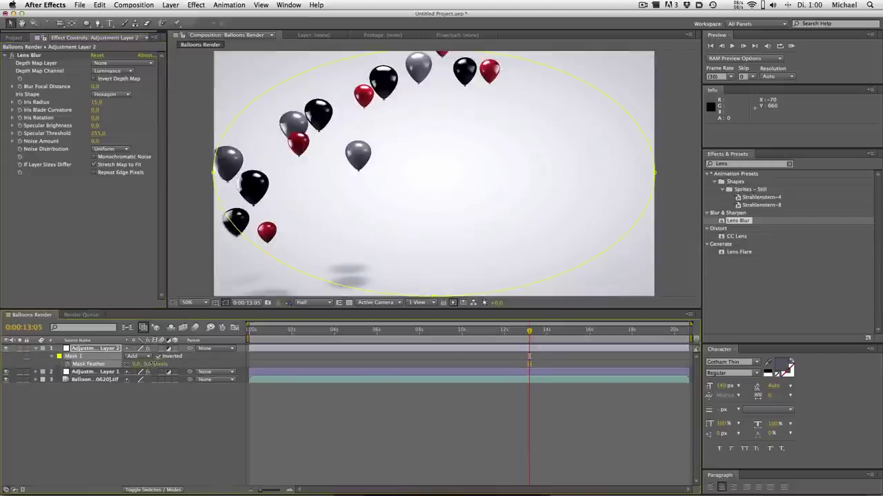
left_click(138, 364)
key("Return")
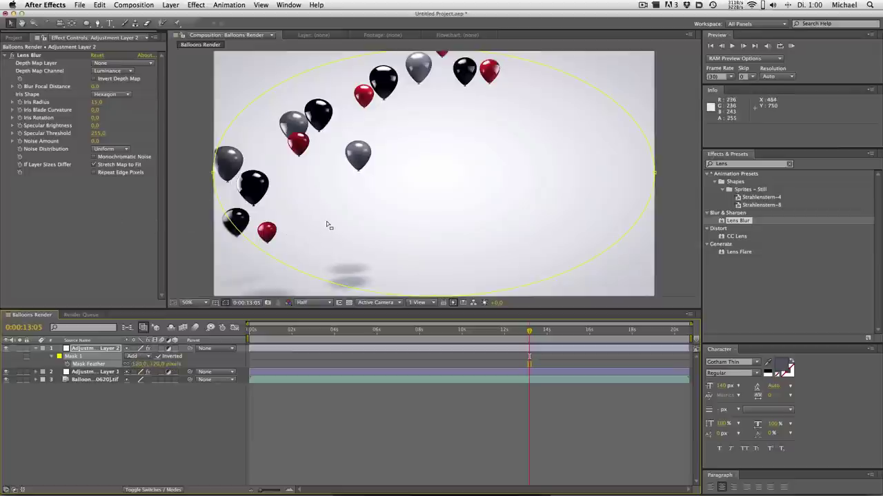
Pull the mask's left point inward and reshape the left-side curve.
key("comma")
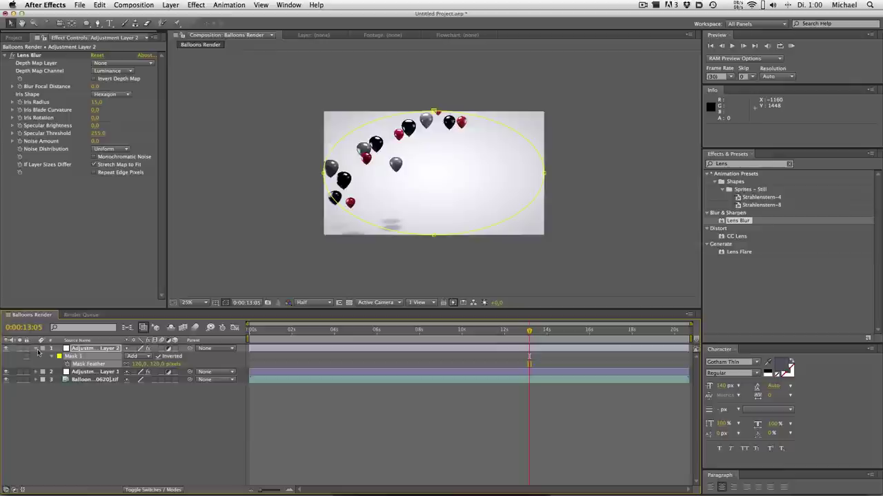
left_click(38, 352)
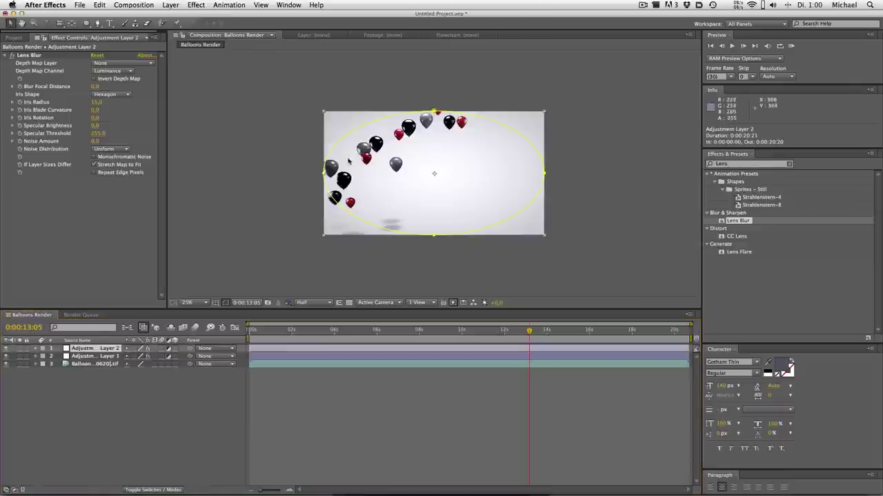
key("period")
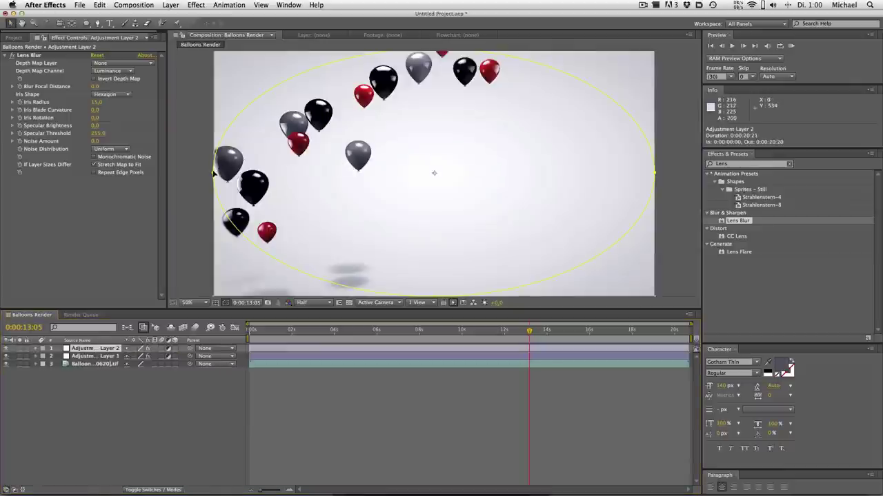
left_click_drag(213, 173, 235, 172)
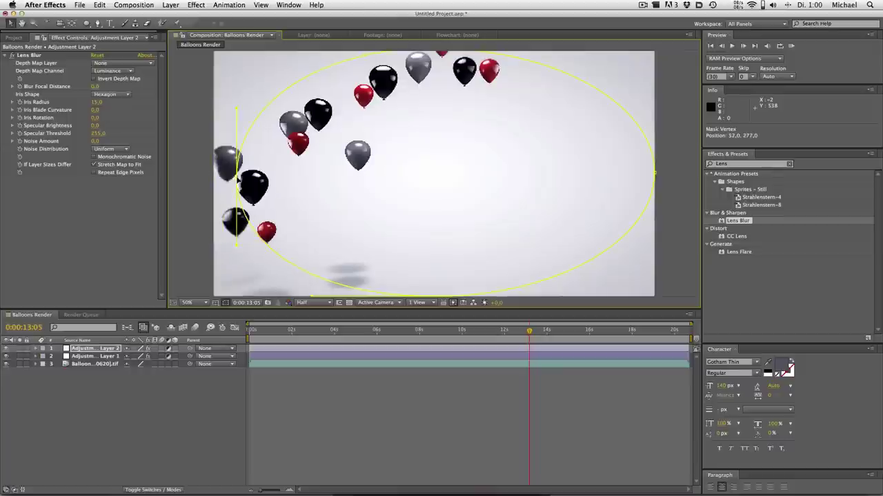
left_click_drag(239, 104, 245, 85)
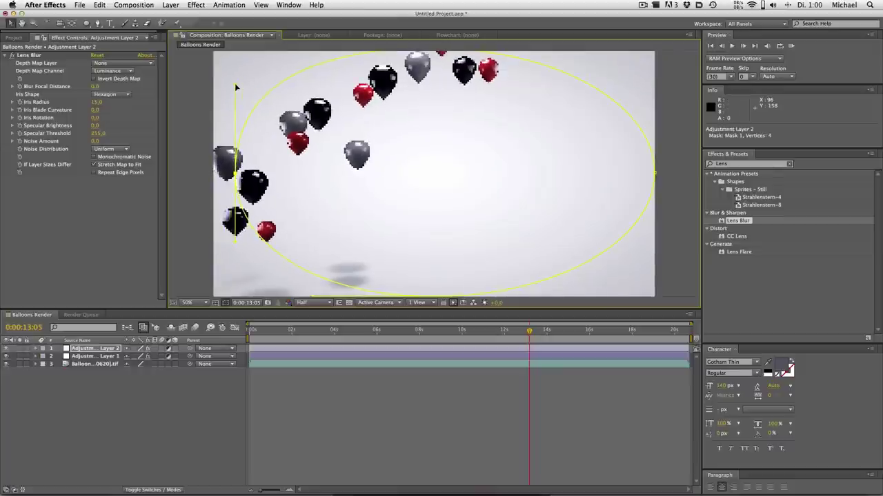
left_click(433, 114)
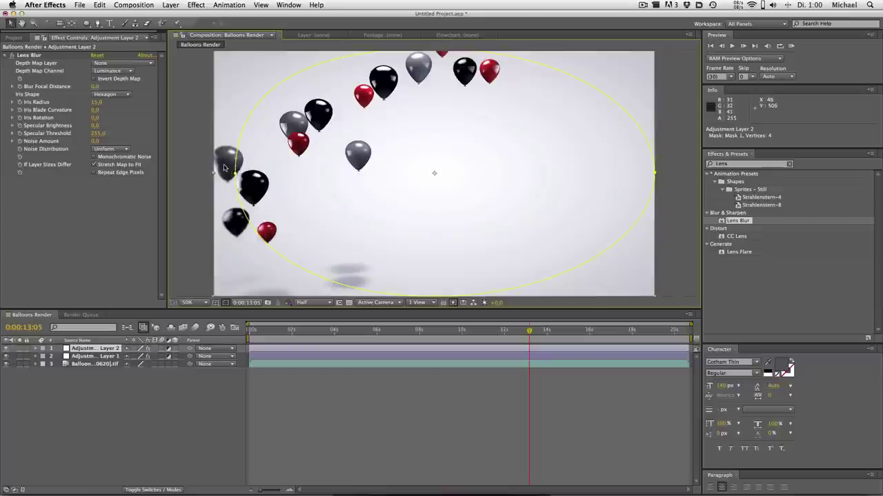
Flatten the mask's top, curve its right side outward, and lower its bottom point.
key("comma")
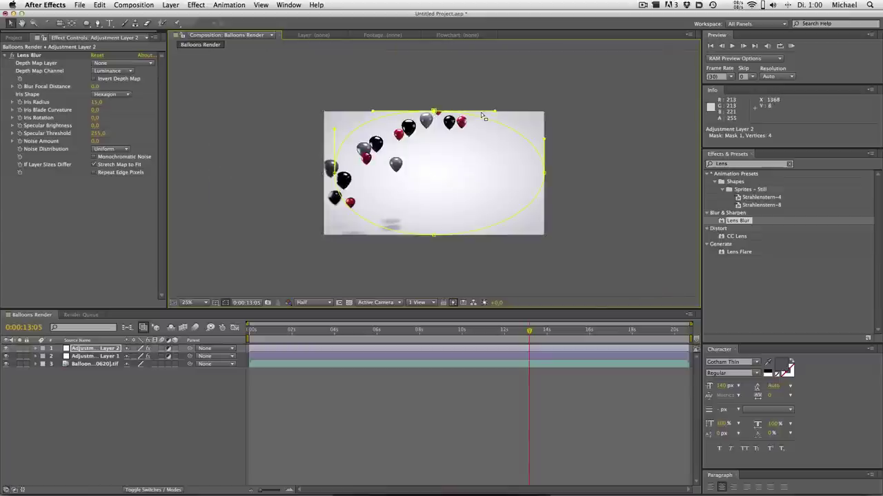
left_click_drag(496, 118, 495, 117)
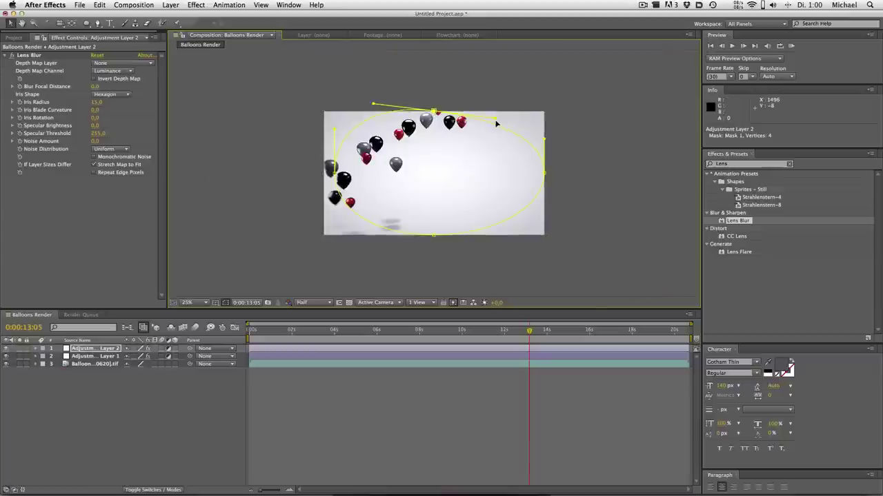
left_click_drag(435, 113, 436, 116)
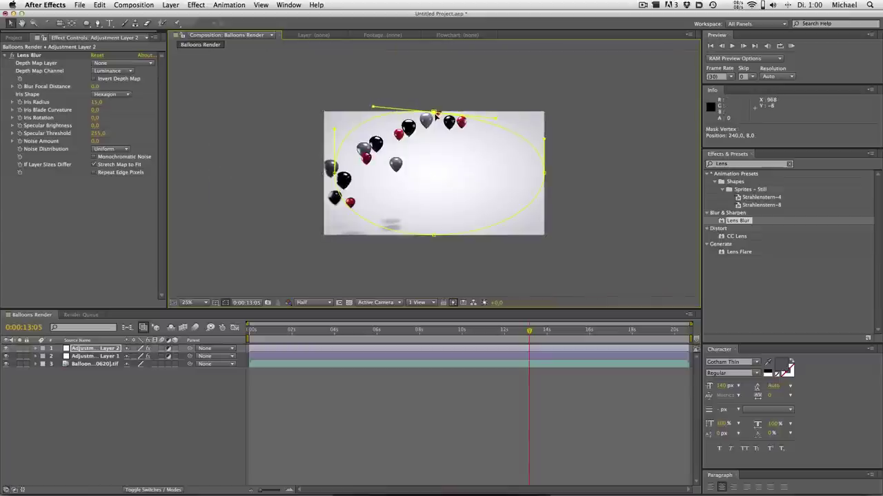
left_click_drag(544, 172, 555, 204)
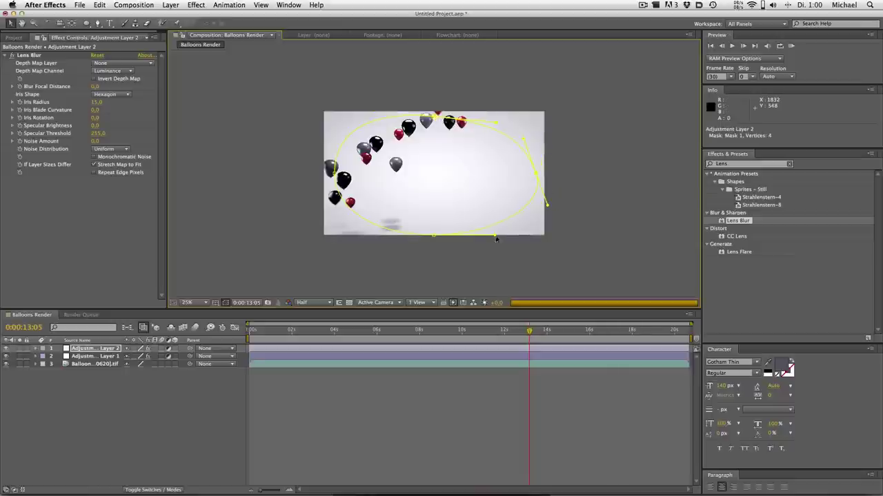
left_click_drag(494, 236, 493, 220)
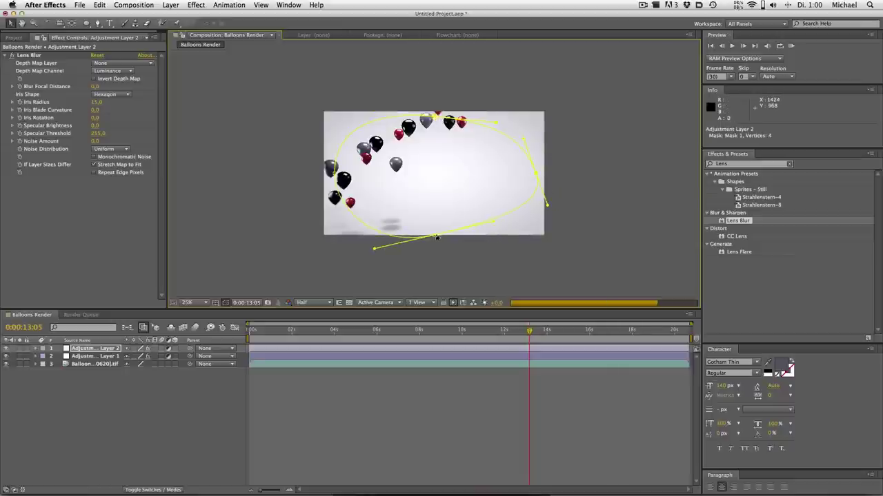
left_click_drag(433, 236, 433, 241)
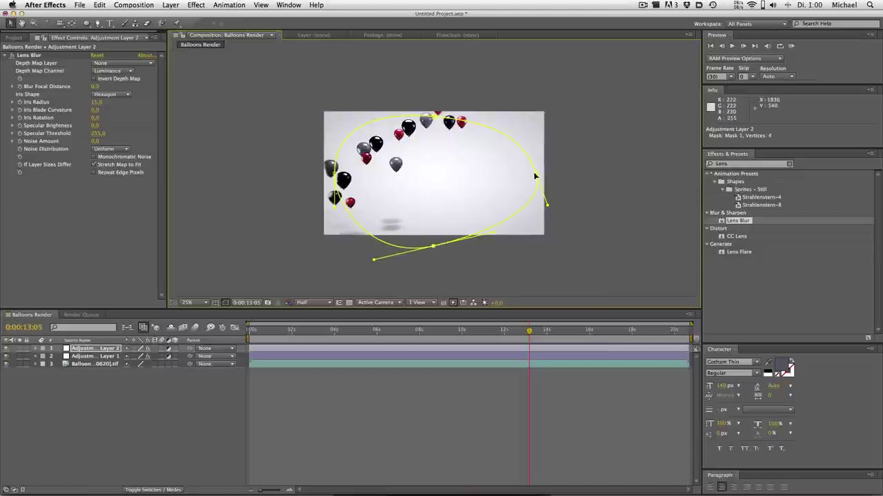
left_click_drag(534, 173, 550, 174)
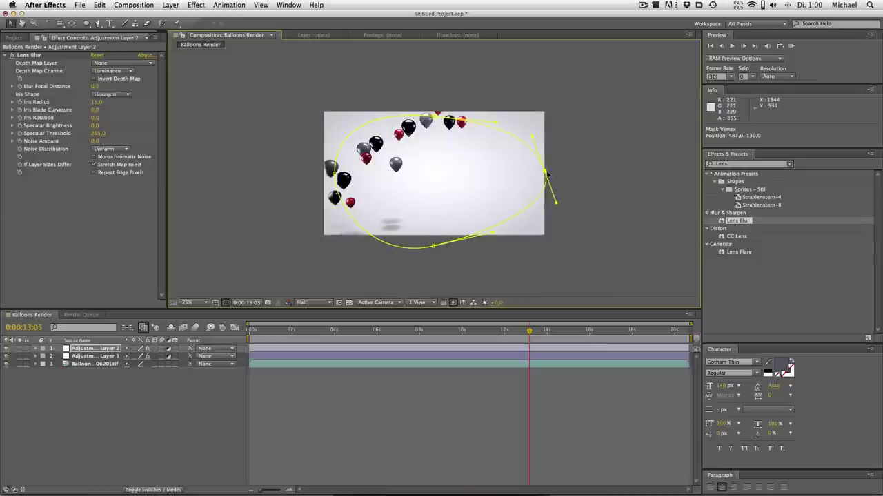
key("super+Tab")
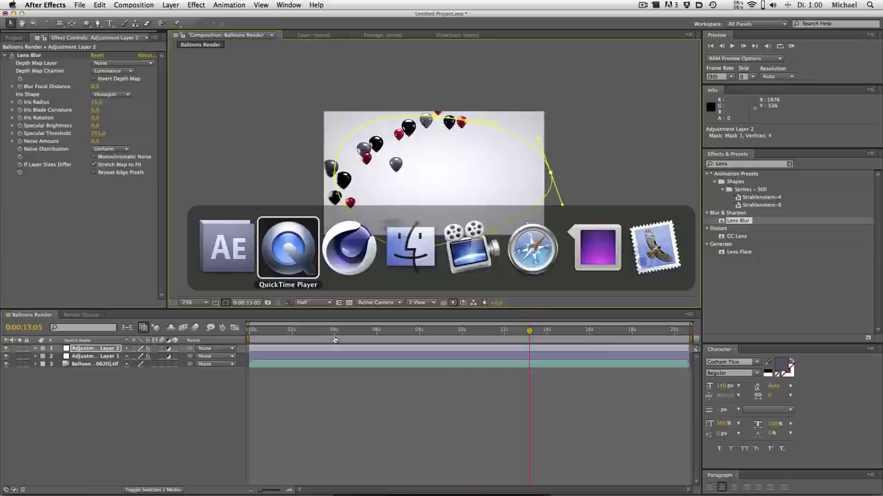
left_click_drag(507, 429, 530, 430)
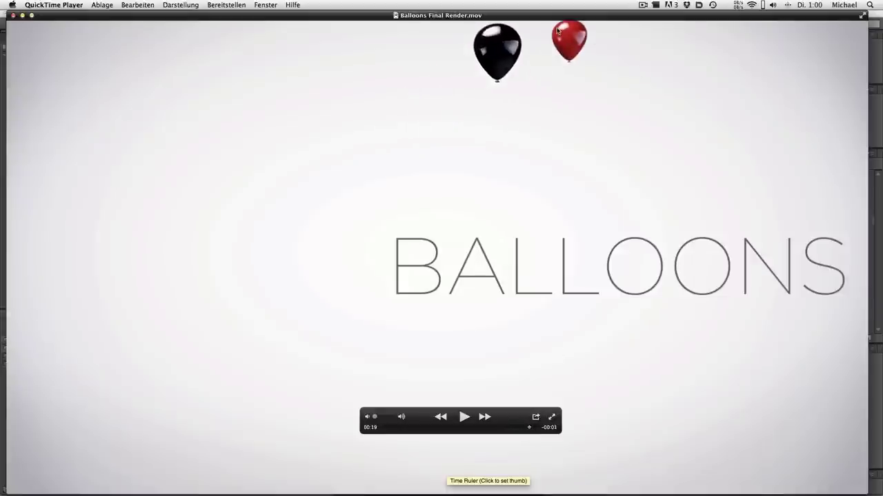
left_click(417, 429)
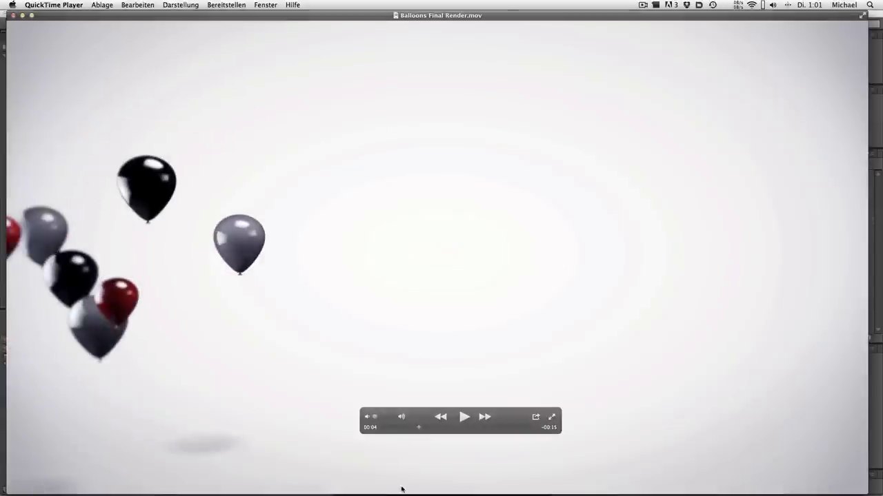
key("super+Tab")
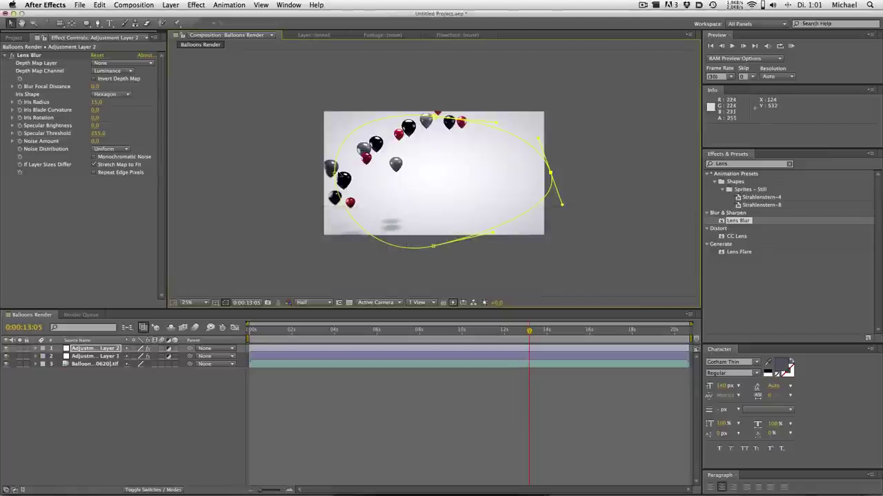
Drag the mask's left point to widen the left side of the blur mask.
left_click(340, 177)
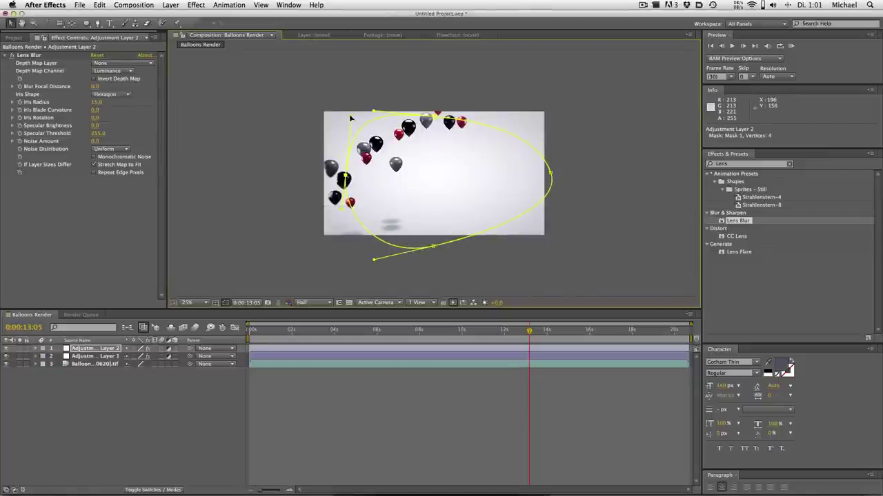
left_click_drag(355, 122, 343, 192)
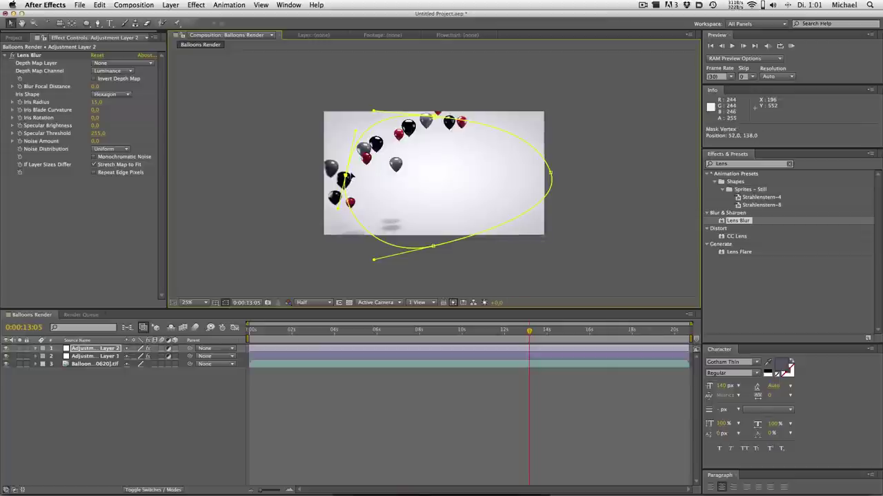
key("slash")
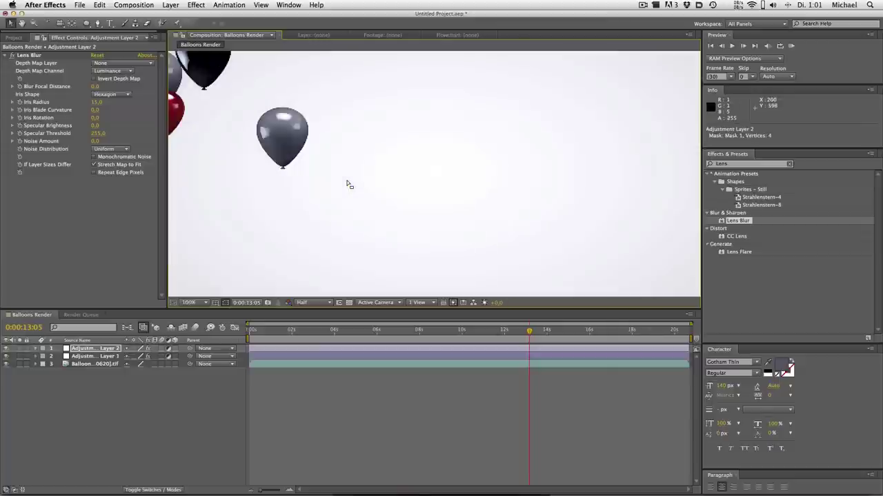
key("shift+slash")
key("slash")
key("comma")
key("comma")
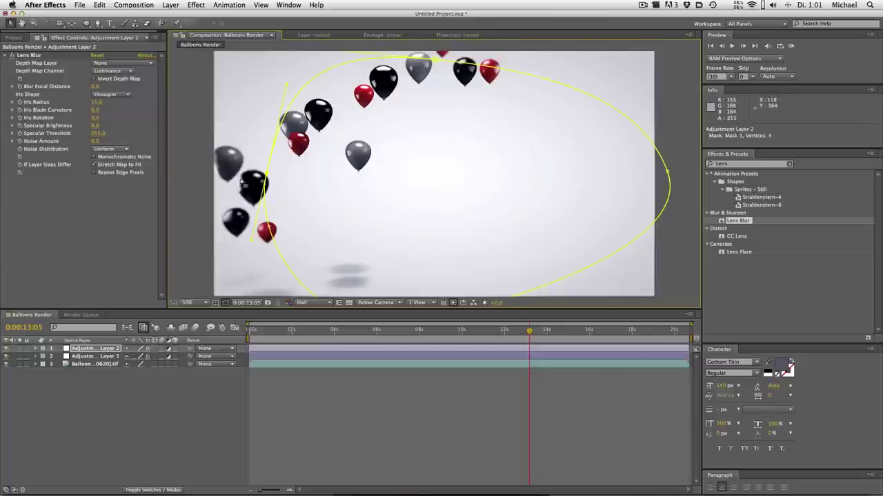
Set Adjustment Layer 2's mask feather to 130 pixels.
left_click(96, 357)
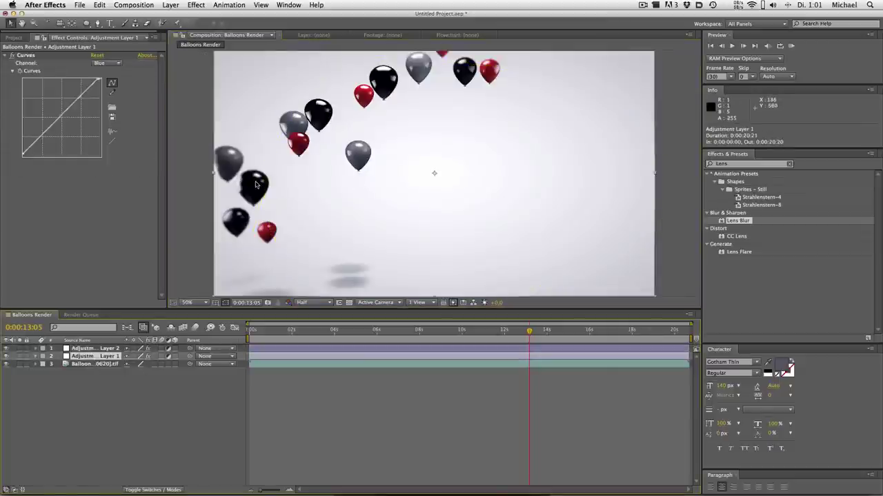
left_click(76, 349)
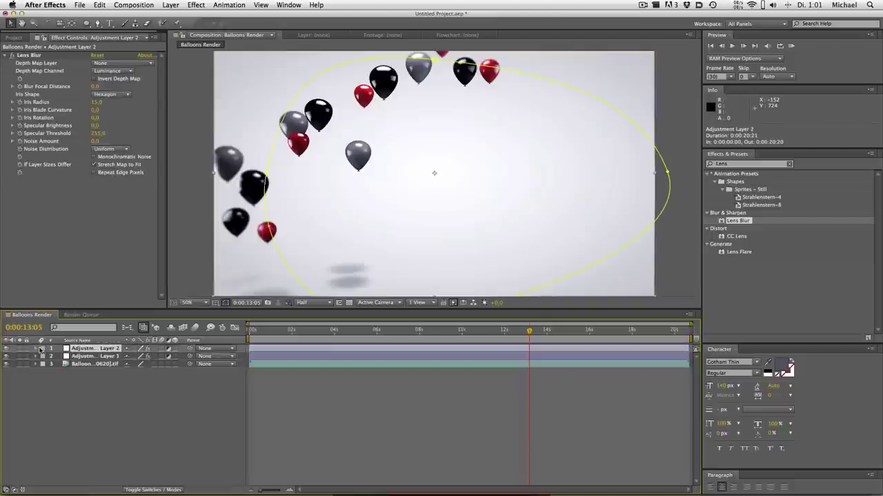
key("f")
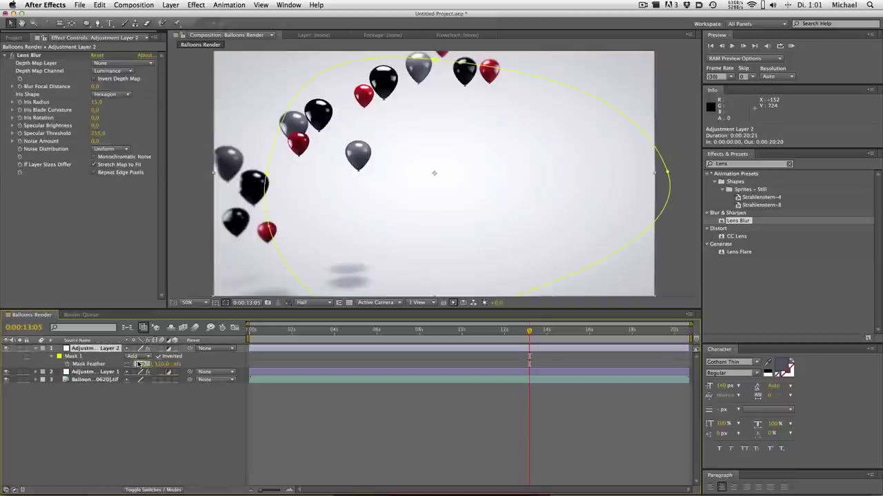
type("0")
key("Return")
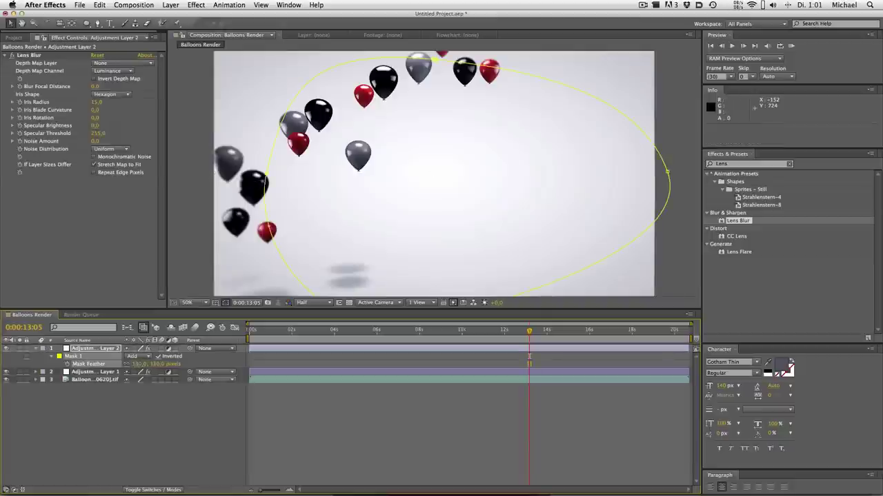
left_click(36, 348)
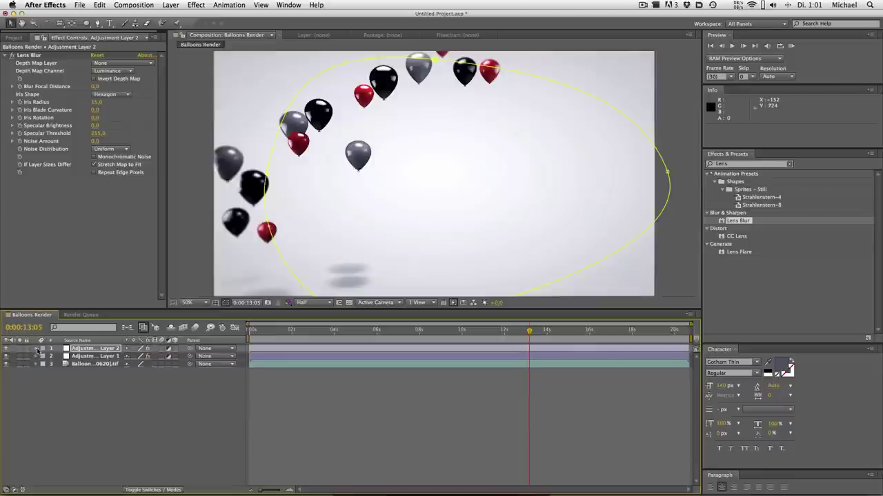
Add Adjustment Layer 3 with a Levels effect (Output White 183) and an elliptical mask.
left_click(185, 4)
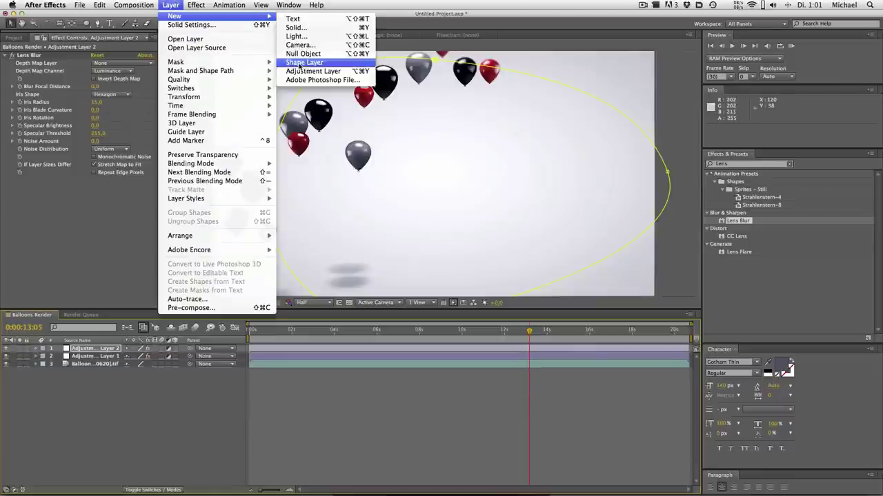
left_click(312, 69)
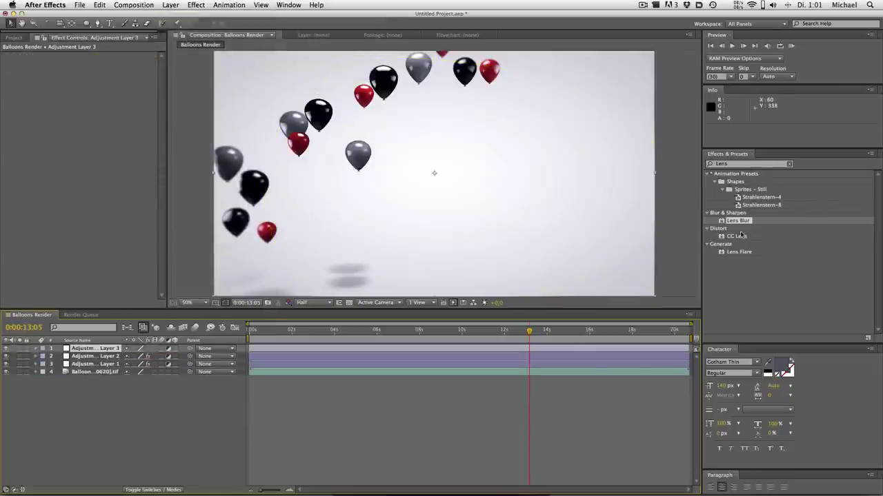
left_click(730, 166)
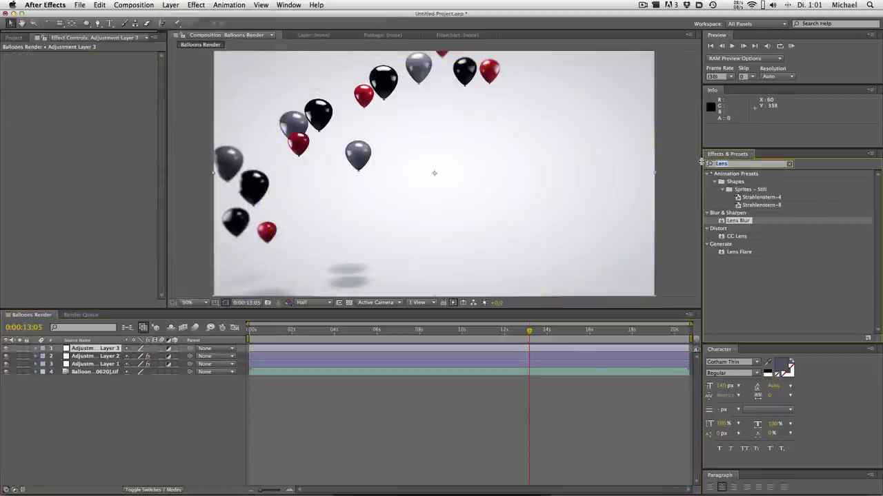
type("Le")
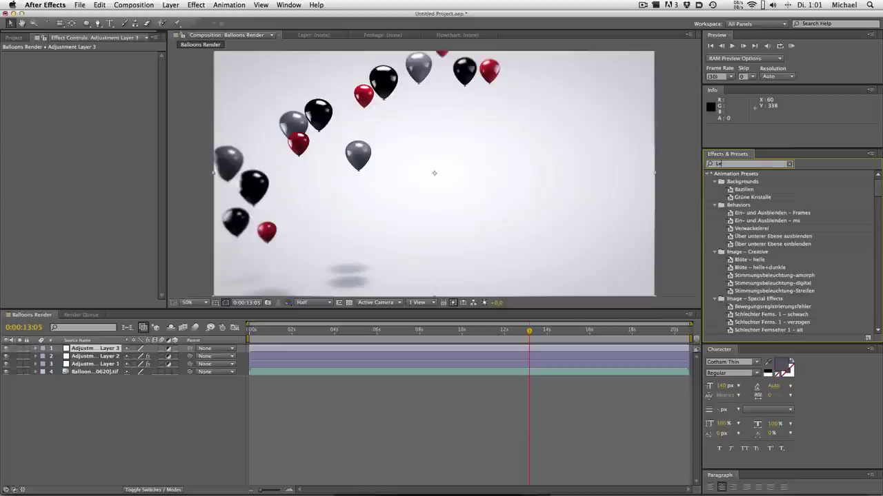
type("vis")
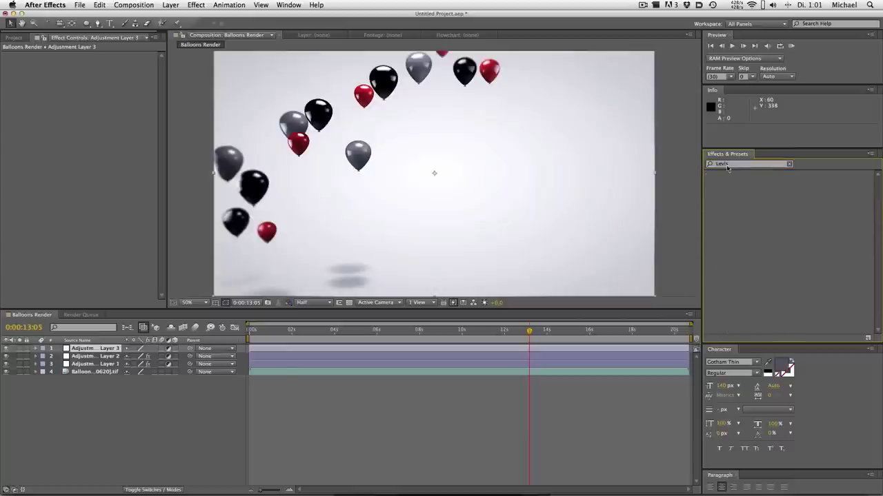
type("o")
key("BackSpace")
key("BackSpace")
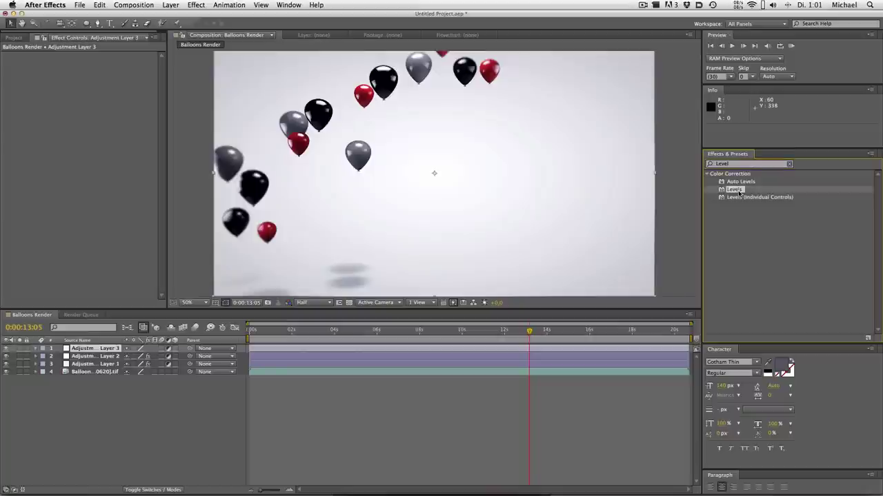
mouse_move(733, 189)
left_mouse_down()
mouse_move(145, 119)
mouse_move(110, 128)
left_mouse_up()
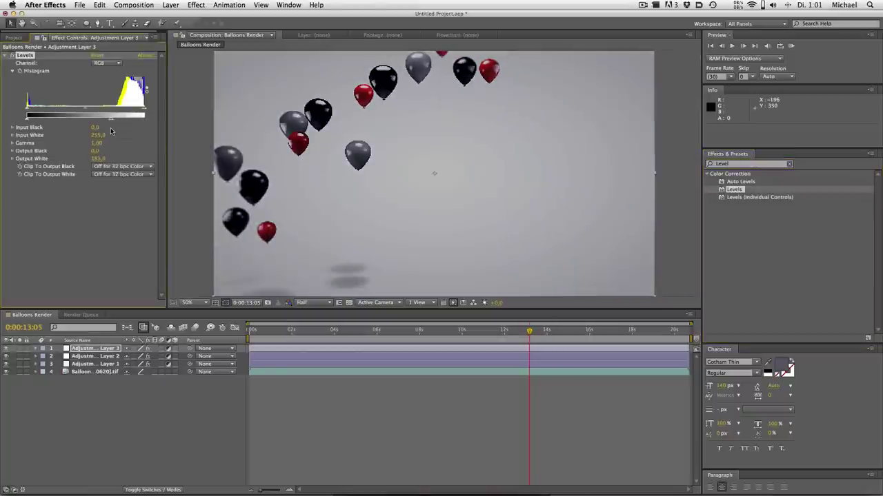
double_click(86, 23)
Invert the vignette's oval mask and feather it to 120 pixels.
key("comma")
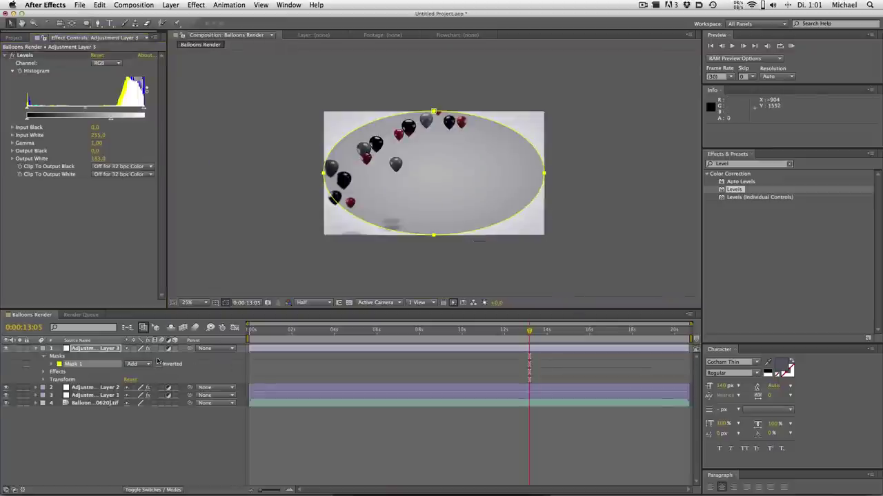
left_click(157, 364)
left_click(119, 365)
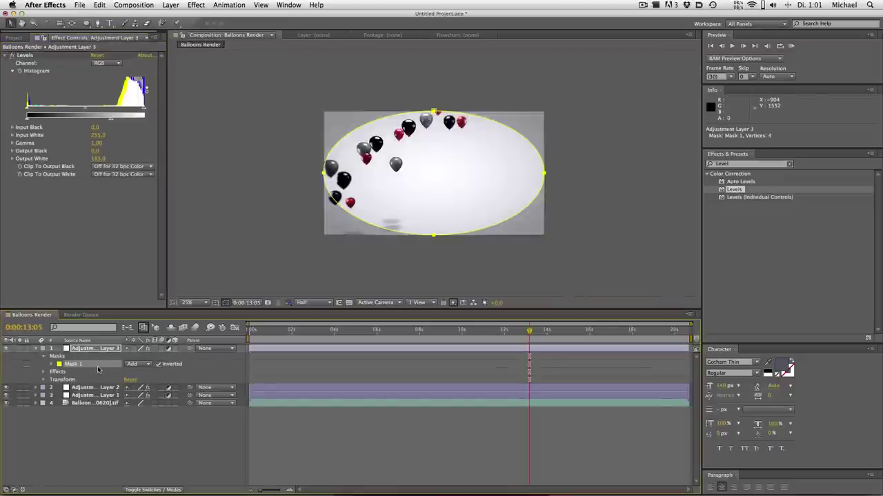
key("f")
left_click_drag(157, 364, 168, 364)
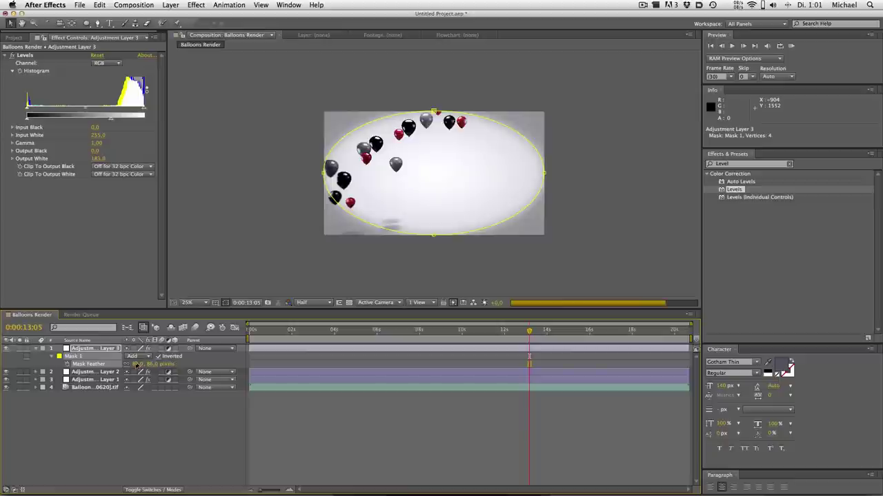
left_click(138, 364)
key("Return")
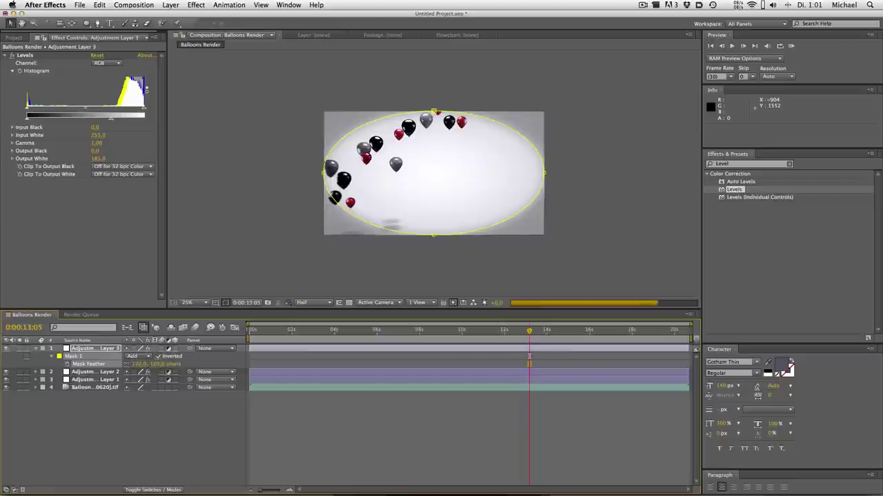
Raise the Levels Output White to about 229 to lighten the darkened edges.
left_click_drag(114, 122, 124, 121)
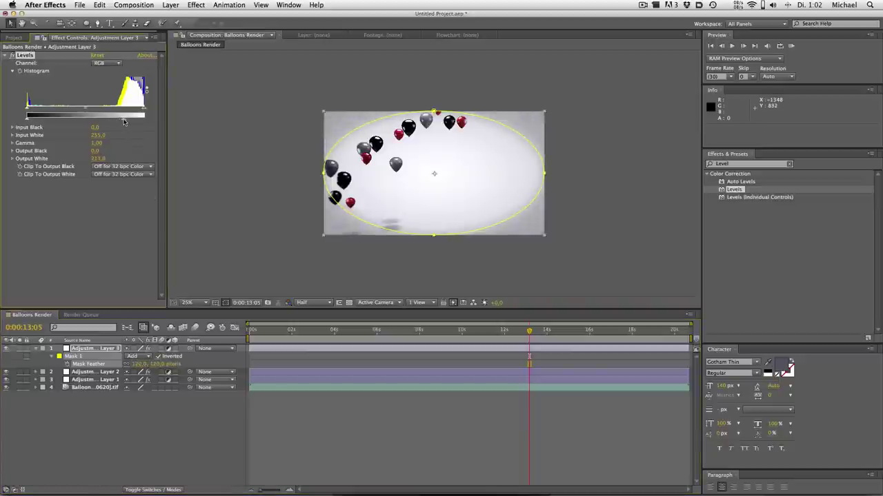
left_click_drag(125, 121, 133, 123)
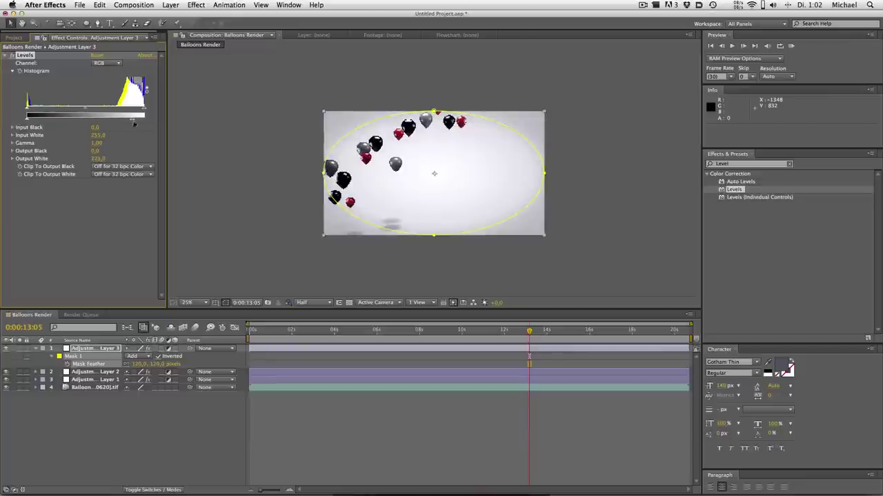
scroll(524, 184, "up", 2)
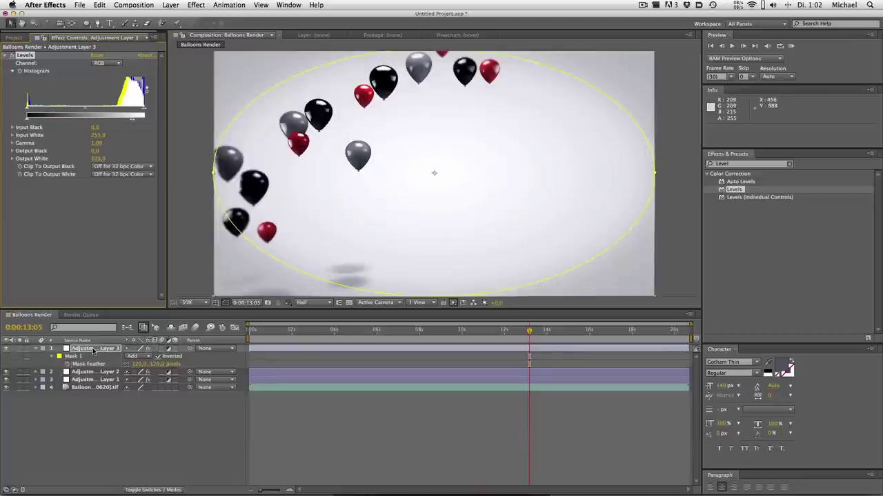
left_click(94, 350)
key("t")
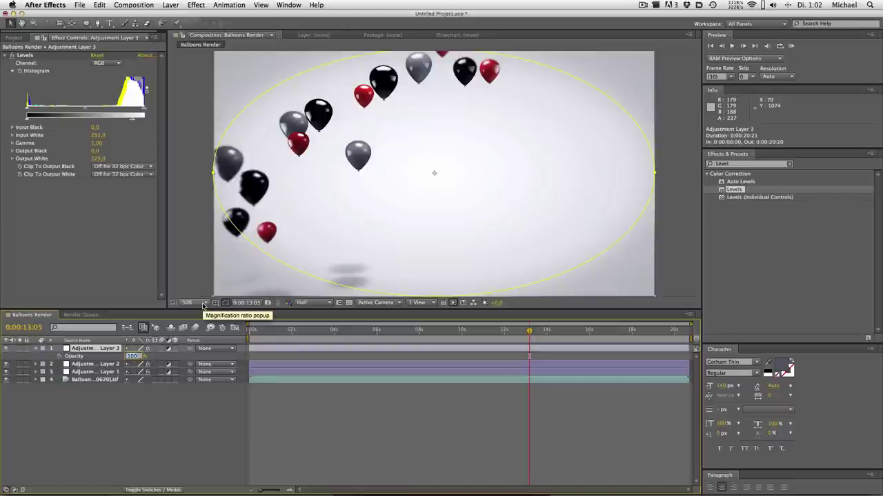
Set the vignette layer's opacity to 50% and nudge Output White up to about 233.
type("80")
key("Return")
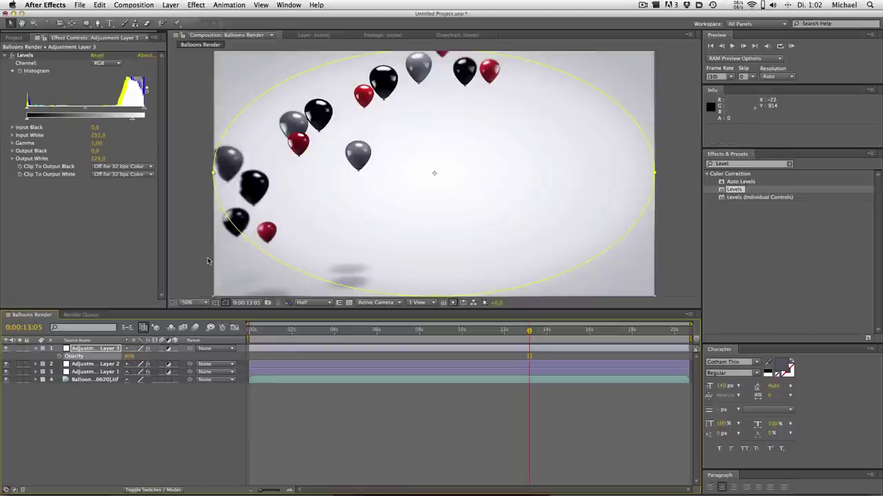
left_click(129, 356)
key("Return")
key("comma")
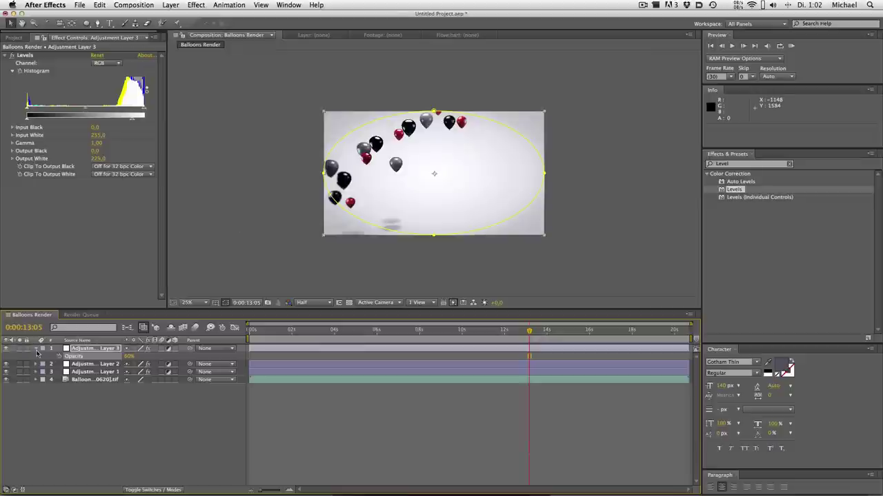
left_click(232, 193)
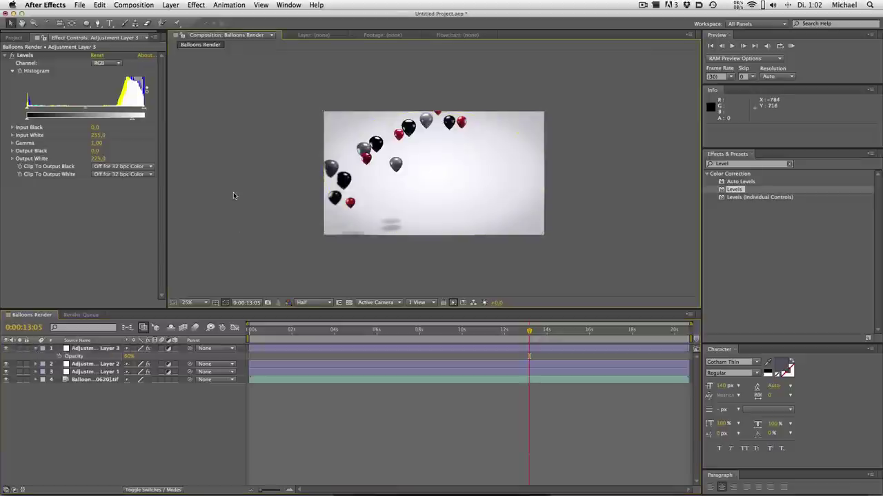
left_click(132, 356)
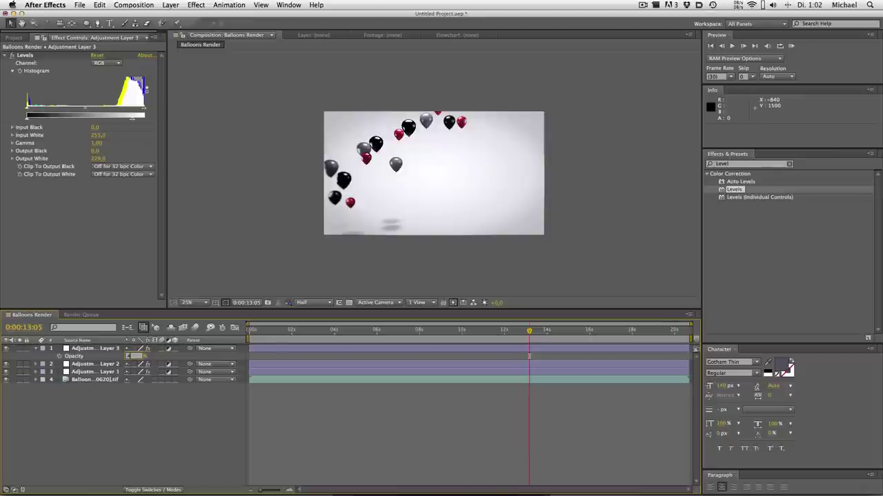
type("50")
key("Return")
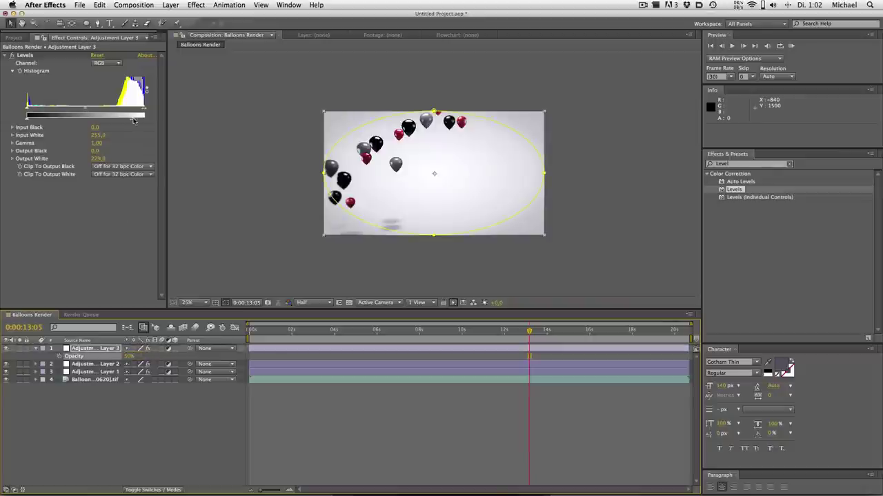
left_click_drag(133, 121, 135, 121)
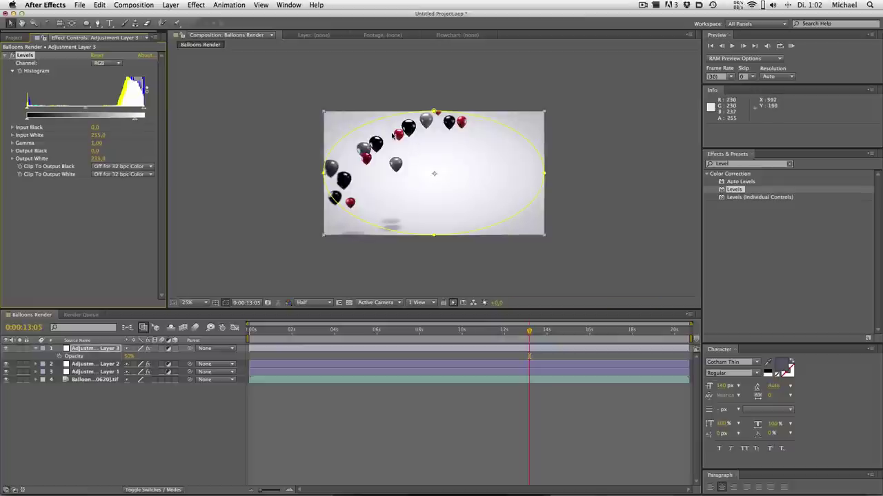
Scrub the earlier render in QuickTime Player for comparison, then return to After Effects.
key("super+Tab")
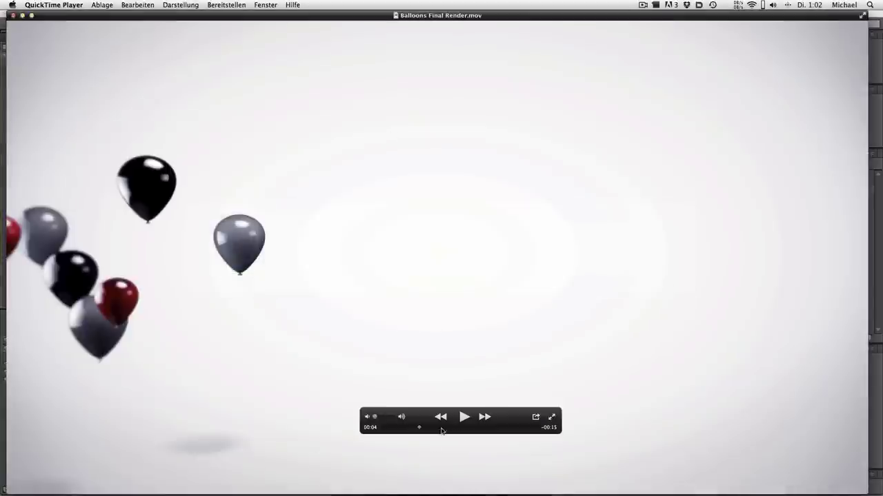
left_click(459, 428)
left_click_drag(459, 429, 473, 430)
key("super+Tab")
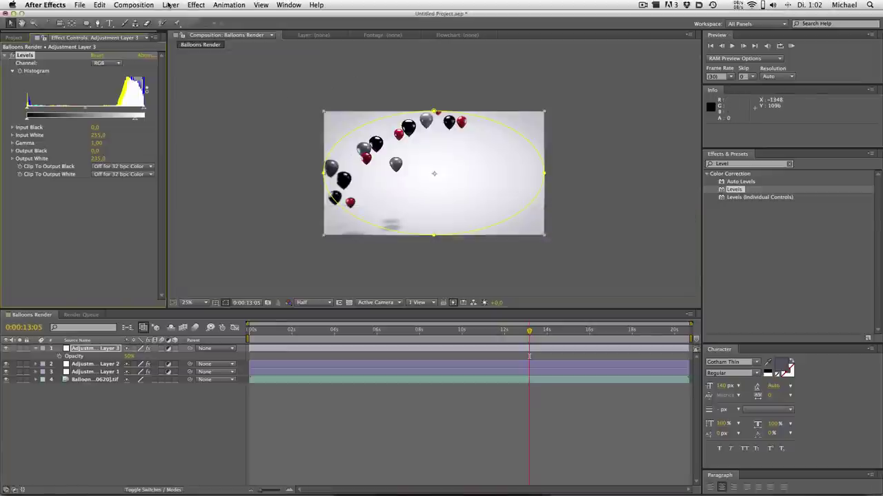
Add a new top adjustment layer with an Exposure effect giving a slight brightness boost.
left_click(169, 5)
mouse_move(193, 18)
left_click(301, 73)
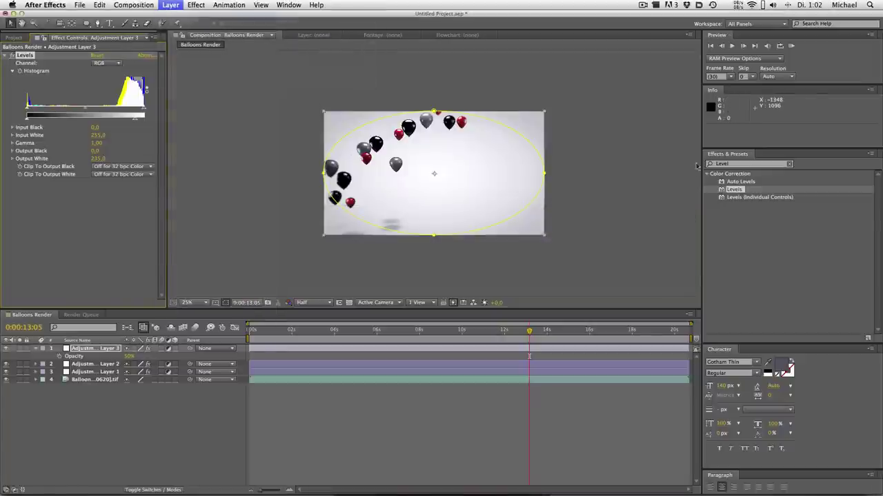
type("ex")
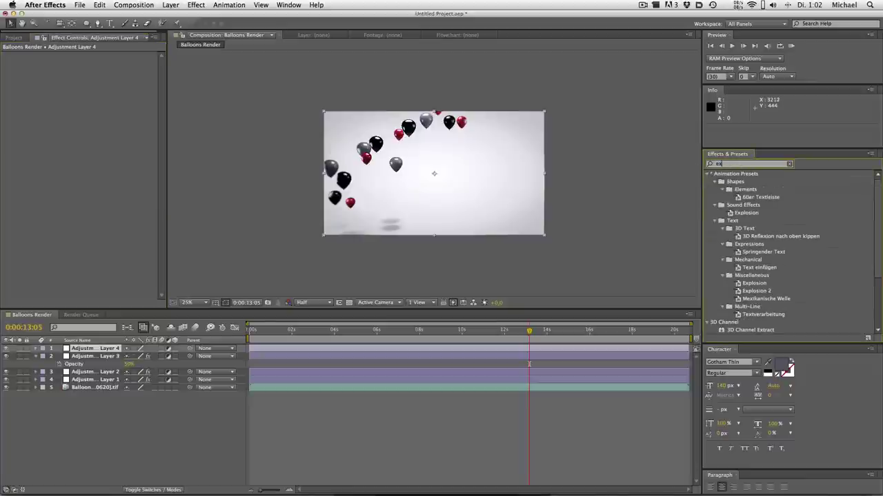
type("p")
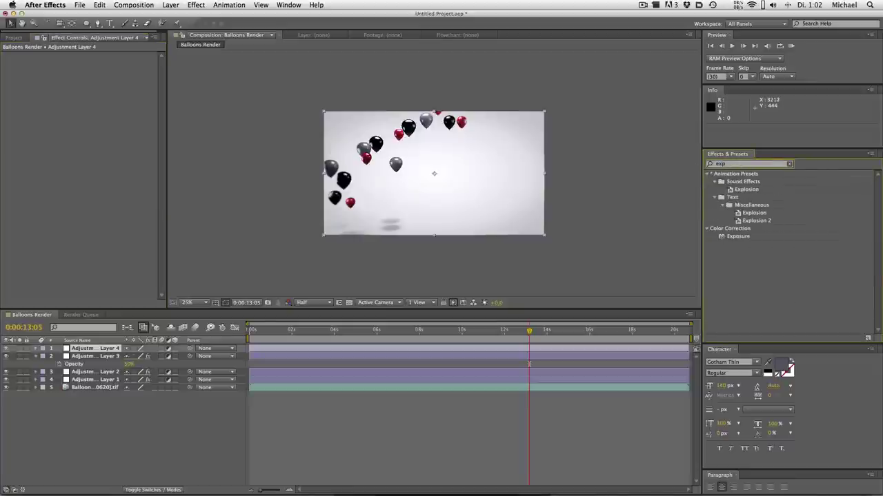
double_click(737, 237)
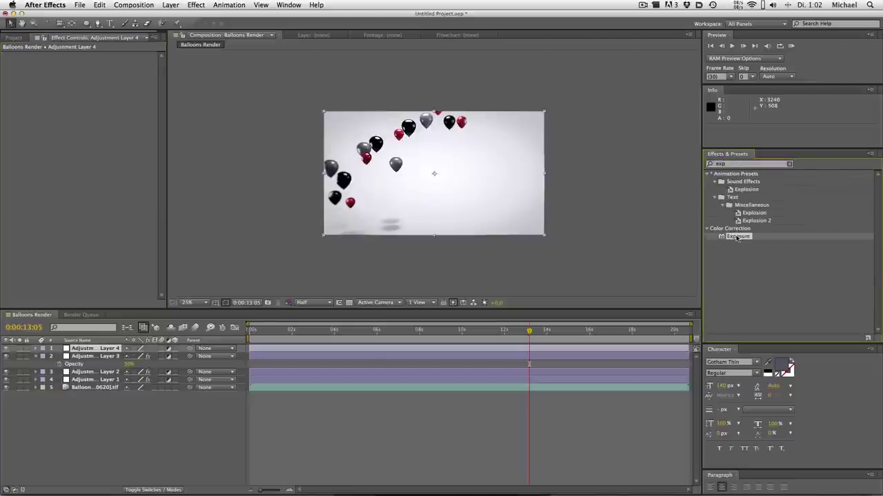
left_click(36, 356)
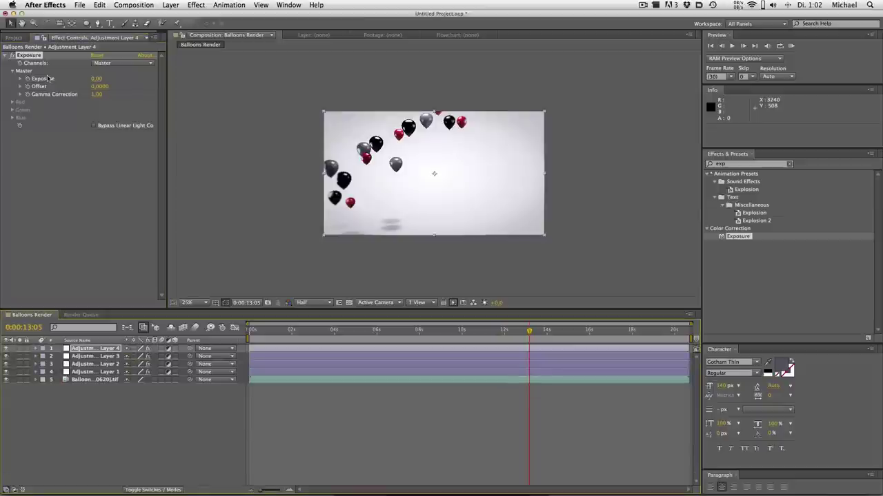
left_click_drag(94, 79, 105, 79)
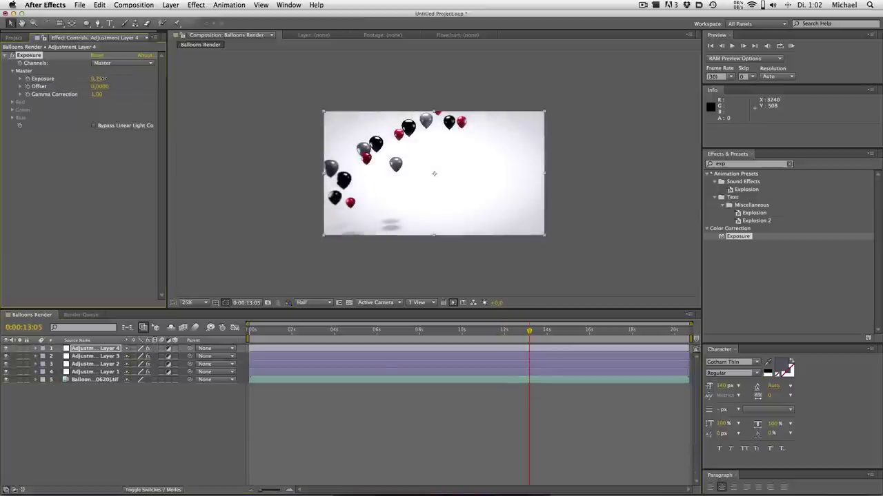
left_click(100, 78)
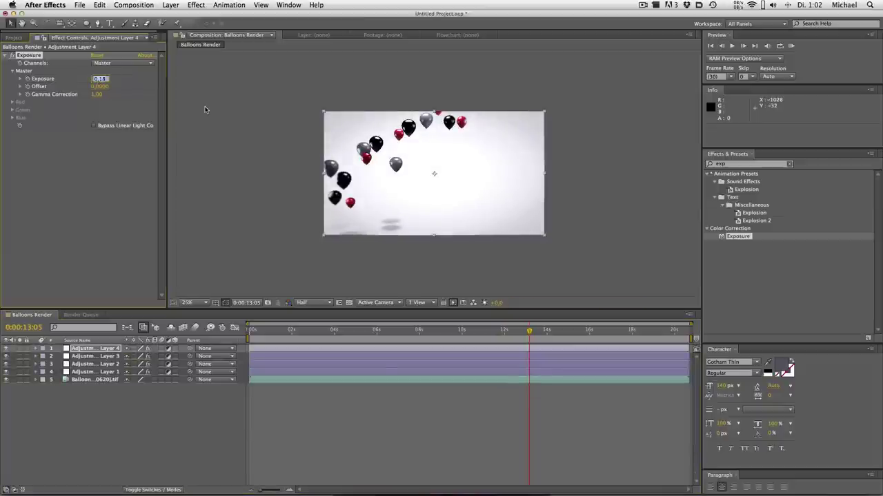
type("0.7")
key("Return")
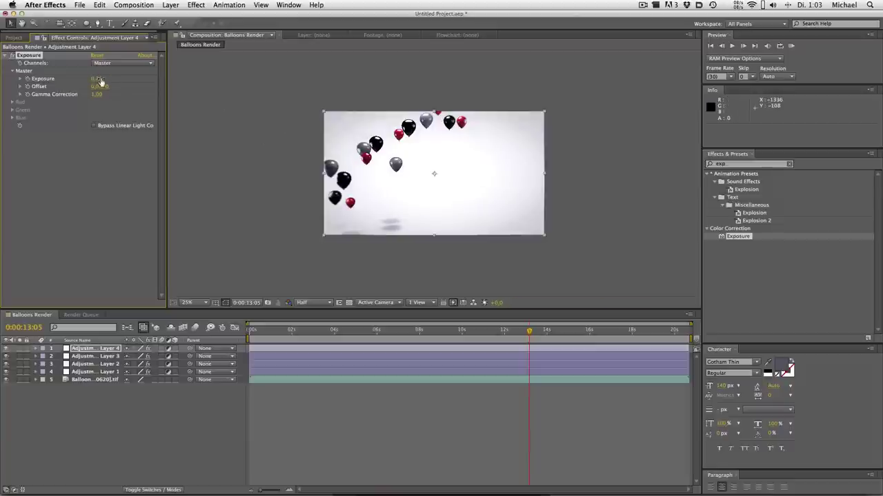
Set the exposure adjustment layer's opacity to 80%.
left_click(109, 351)
key("t")
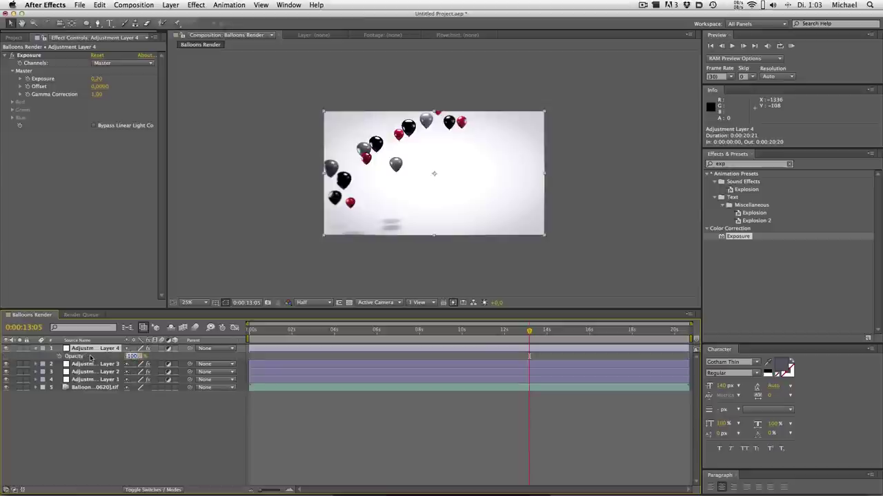
type("80")
key("Return")
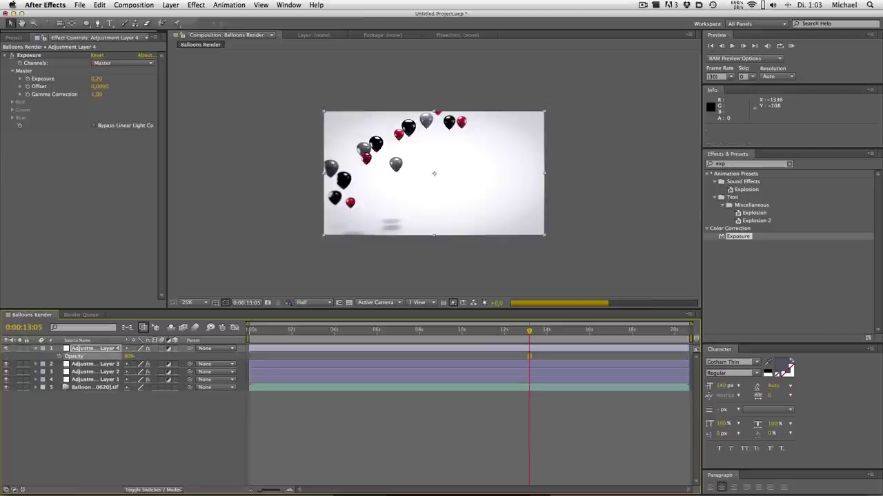
left_click(76, 350)
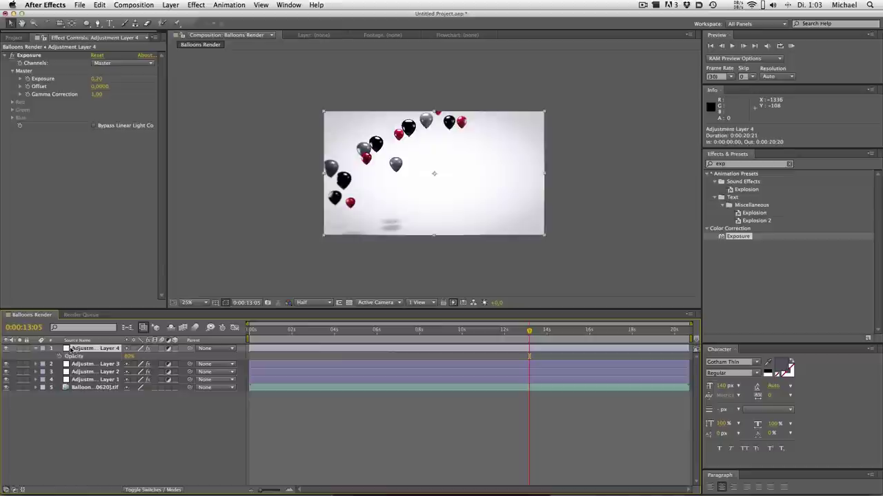
left_click(31, 349)
Rename the vignette adjustment layer to Vignette and the lens blur layer to Blur.
left_click(80, 357)
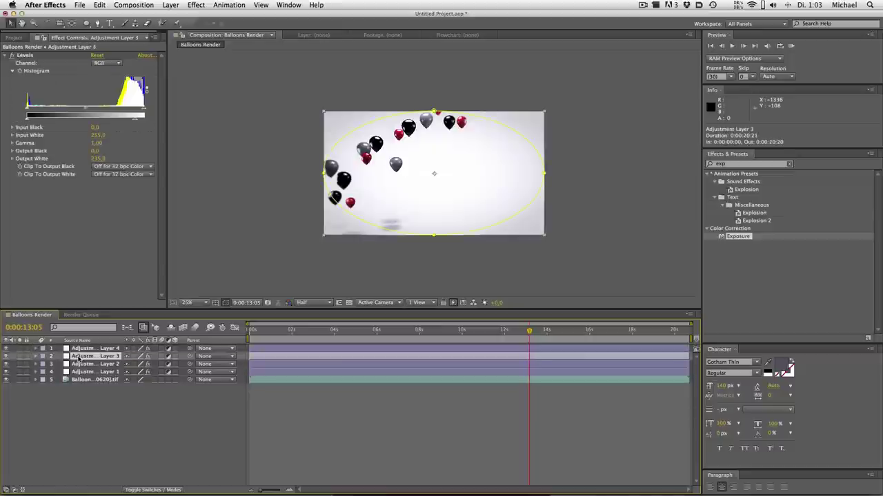
right_click(79, 356)
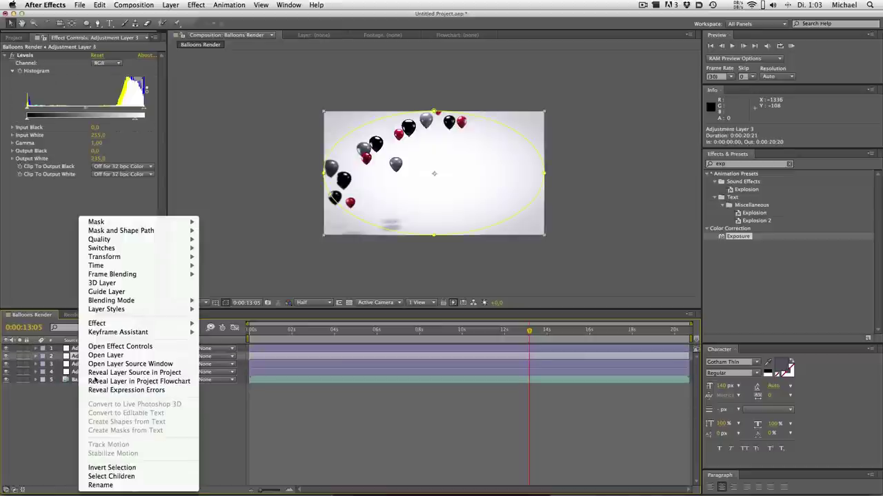
left_click(111, 486)
type("Vignette")
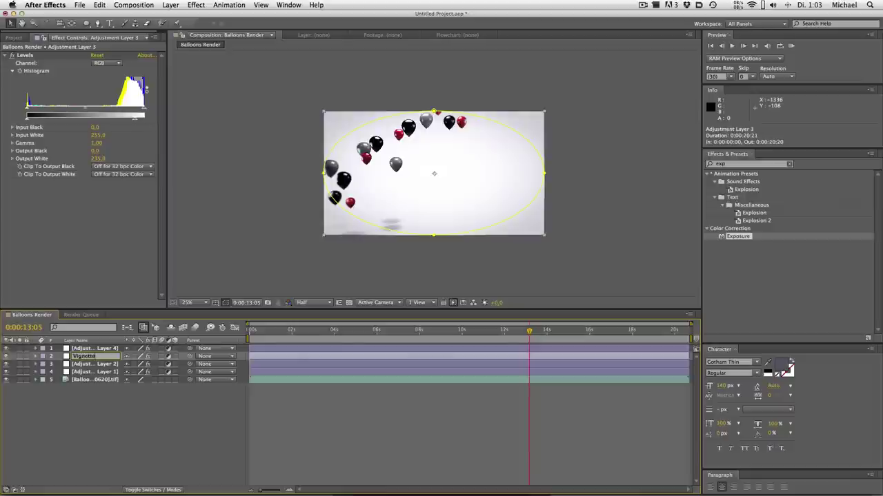
key("Return")
left_click(98, 364)
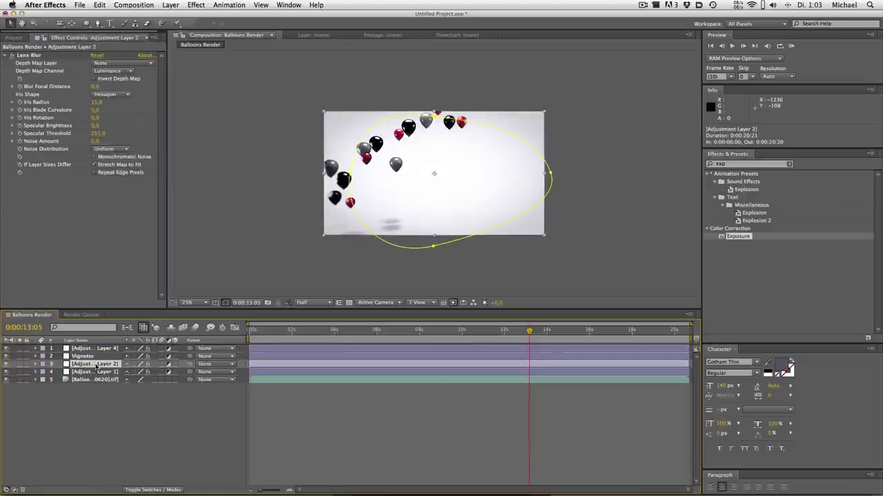
right_click(98, 364)
left_click(138, 487)
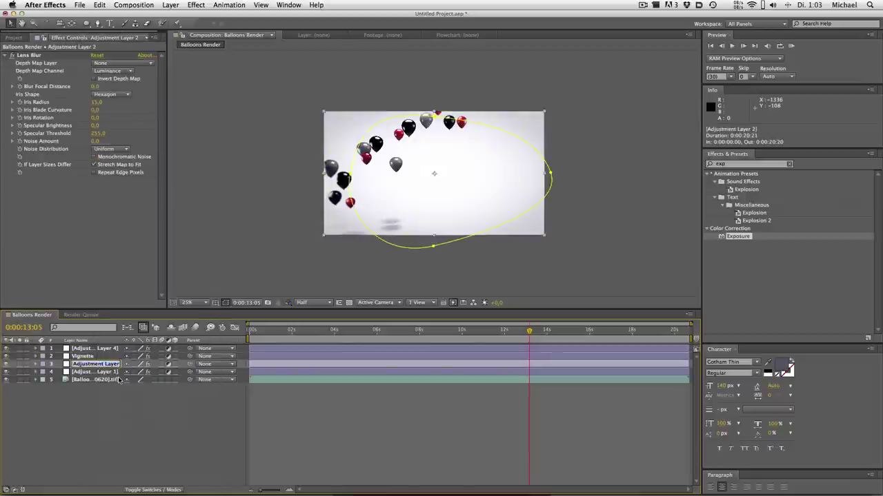
type("Blur")
key("Return")
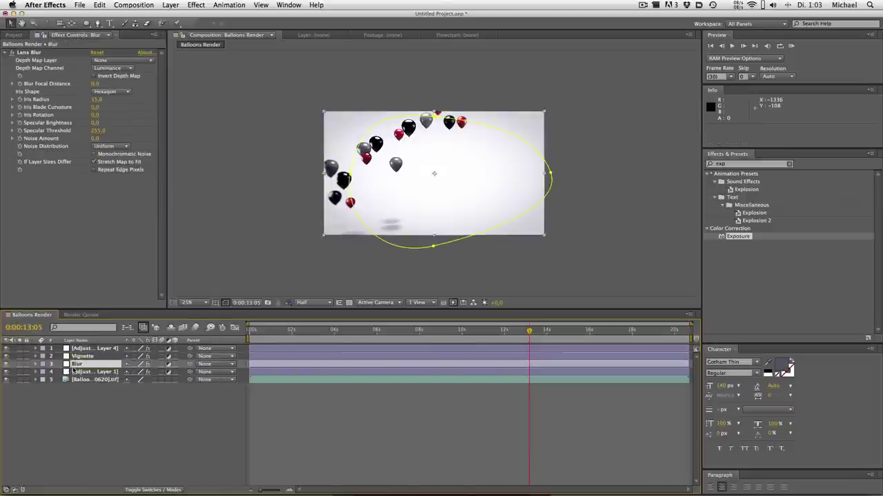
Rename the remaining adjustment layers to Curves and Exposure.
left_click(85, 373)
right_click(85, 373)
left_click(131, 486)
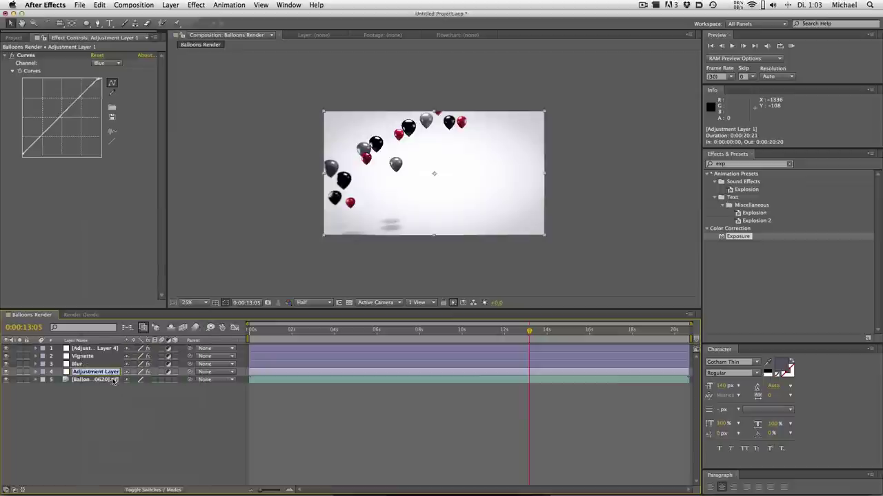
type("Curves")
key("Return")
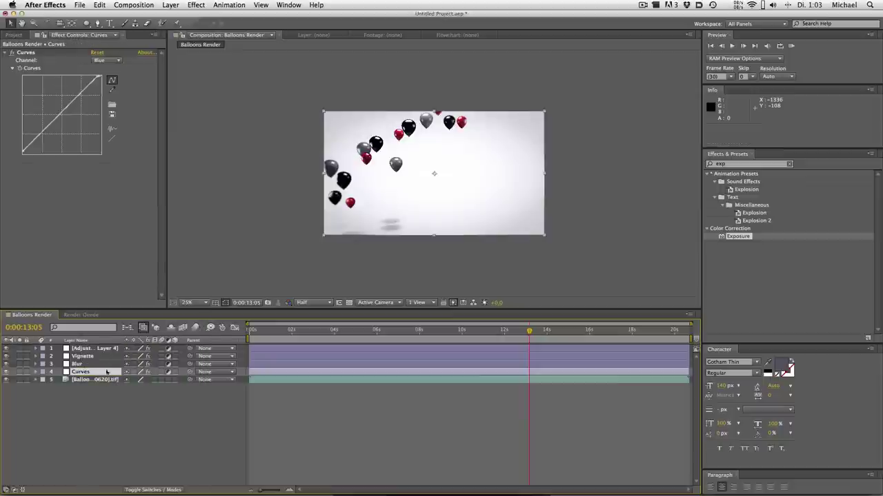
left_click(92, 350)
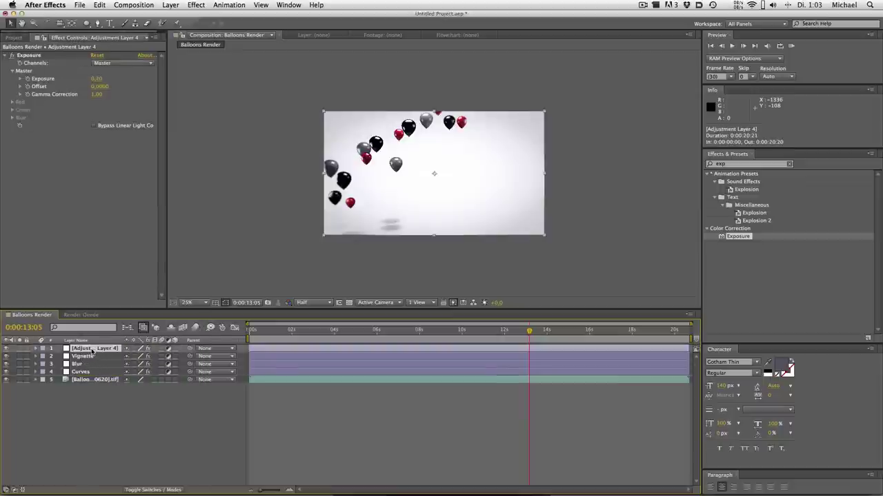
right_click(91, 349)
left_click(97, 485)
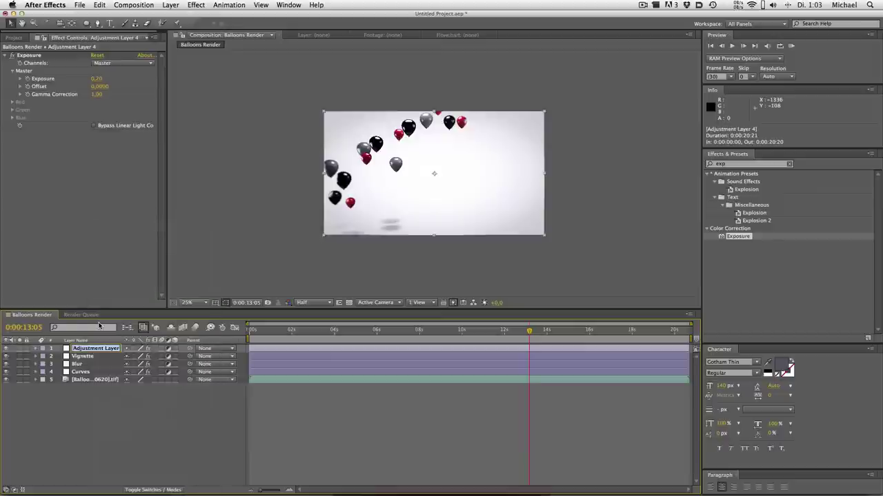
type("Exposure")
key("Return")
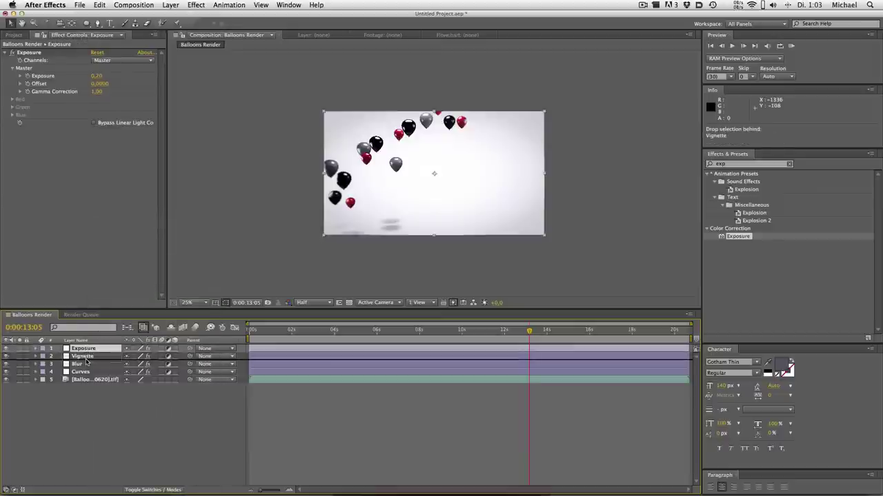
Move the Exposure layer below Vignette in the timeline.
left_click_drag(85, 349, 84, 362)
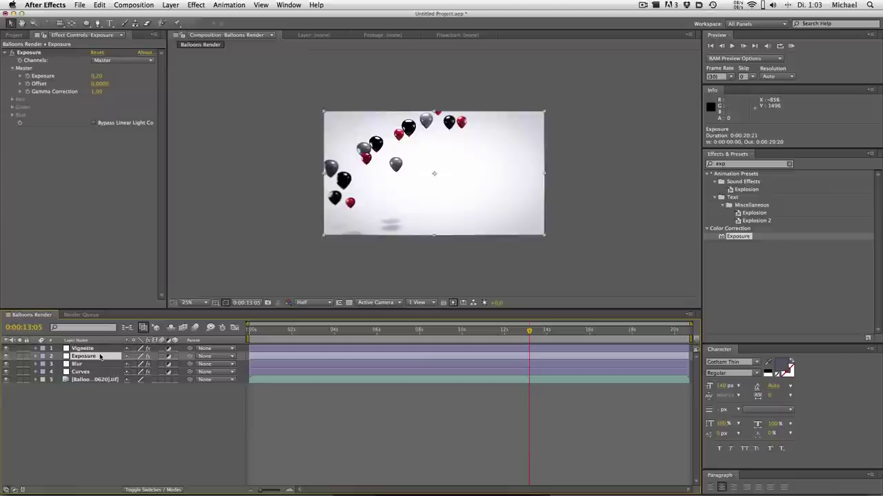
key("t")
left_click(131, 364)
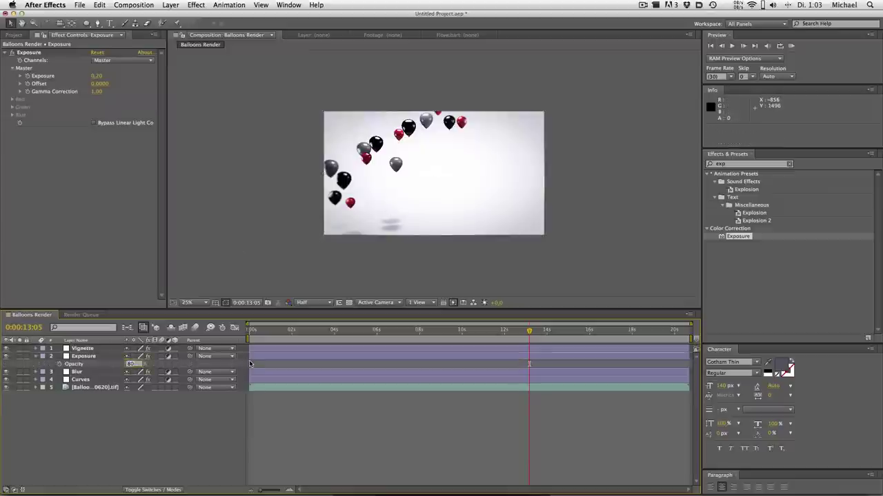
Set the Exposure layer's opacity to 75%.
type("75")
key("Return")
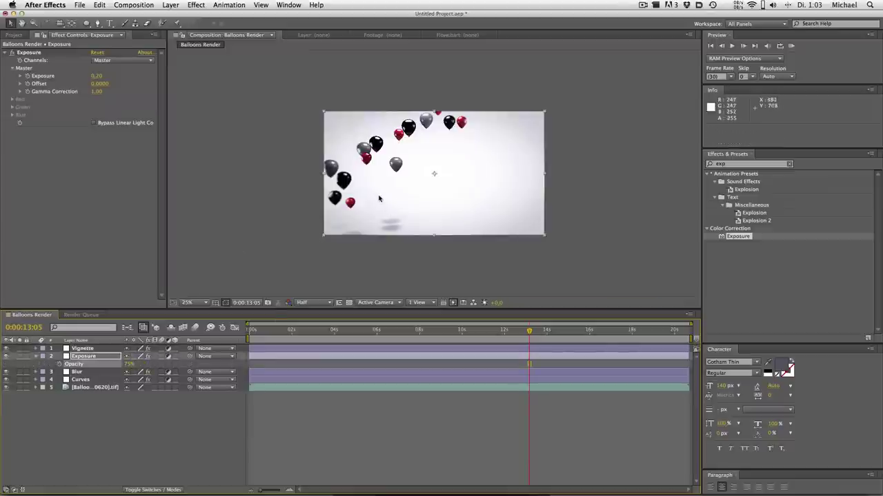
key("period")
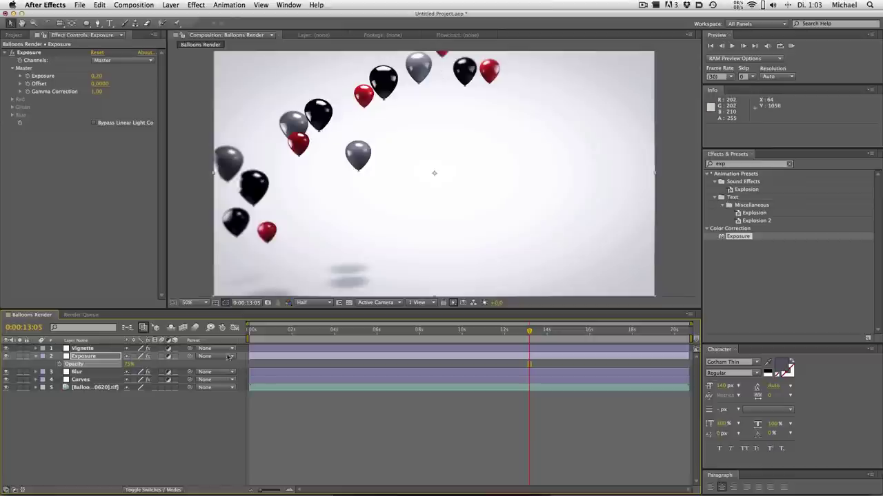
Reduce the Blur layer's Lens Blur Iris Radius from 15 to 12.
left_click(79, 372)
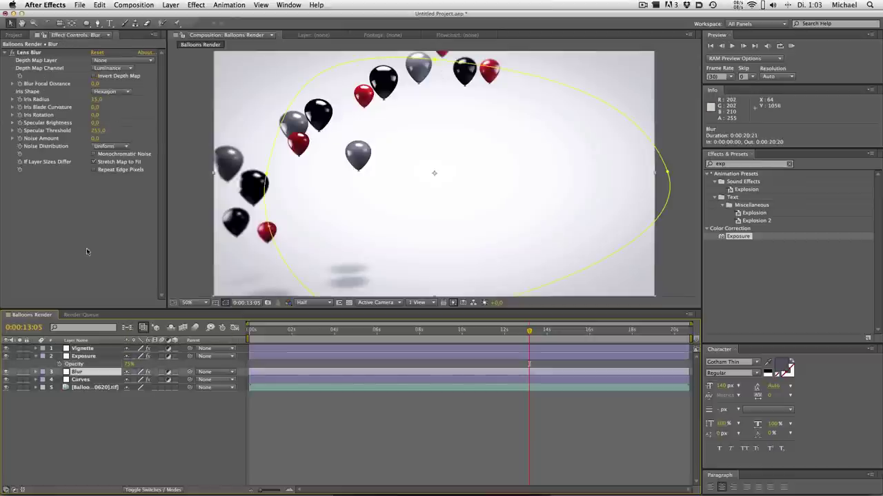
left_click(98, 100)
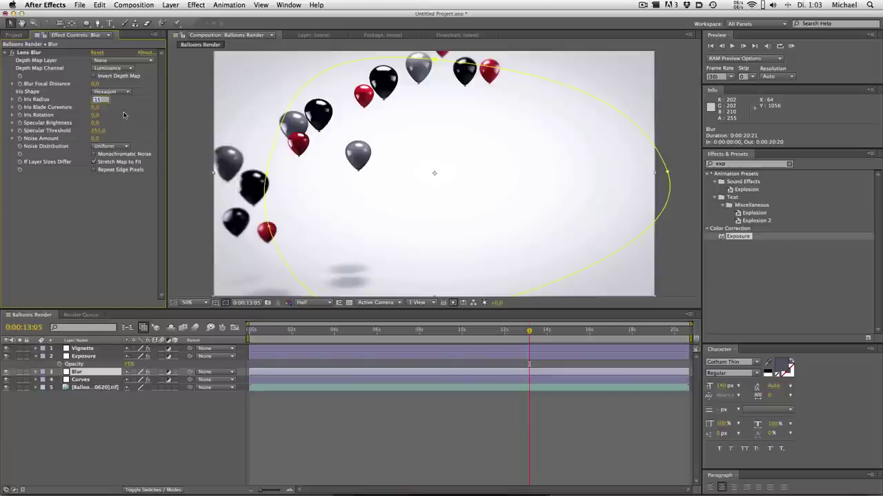
type("12")
key("Return")
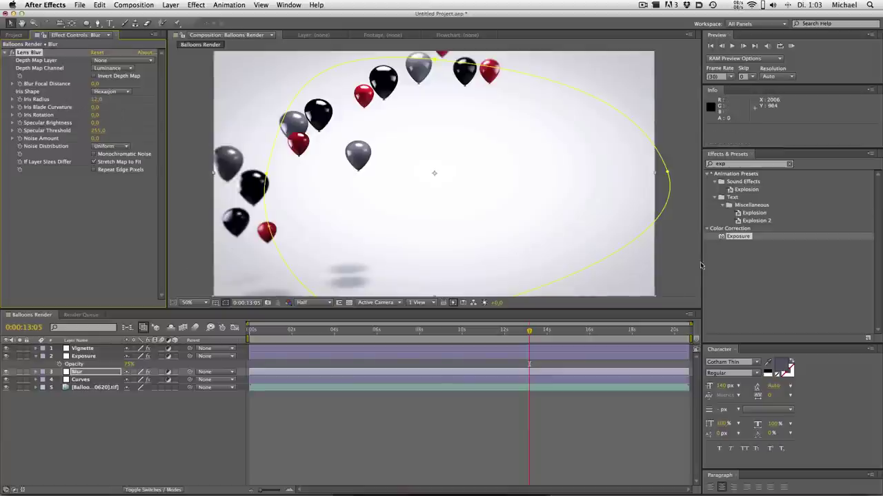
left_click(371, 254)
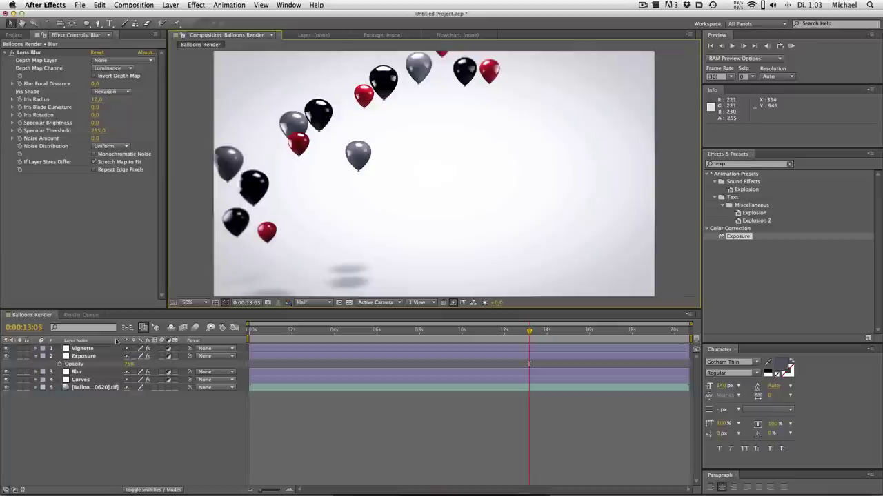
left_click(35, 356)
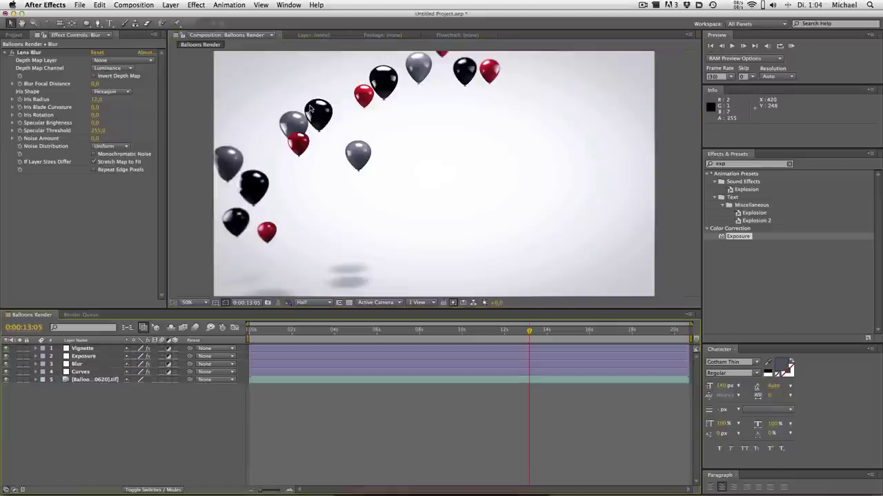
Type a BALLOONS title in Gotham Thin at 140 px in the composition.
left_click(109, 23)
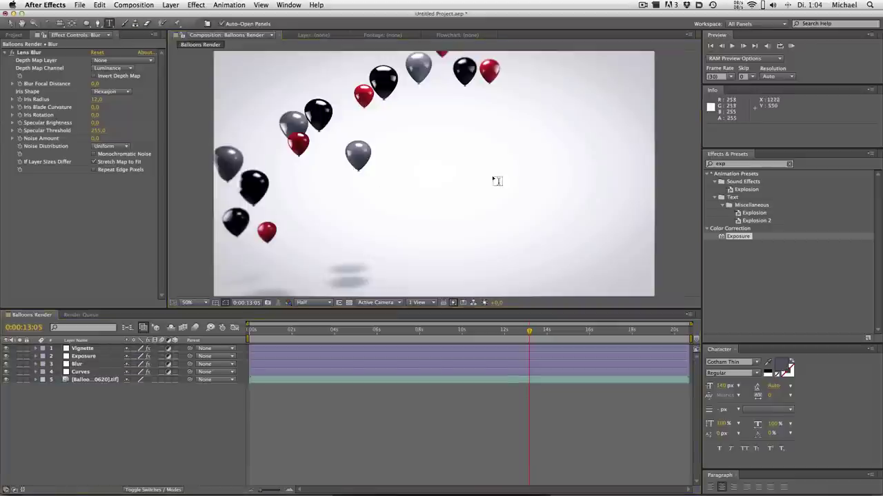
left_click(450, 162)
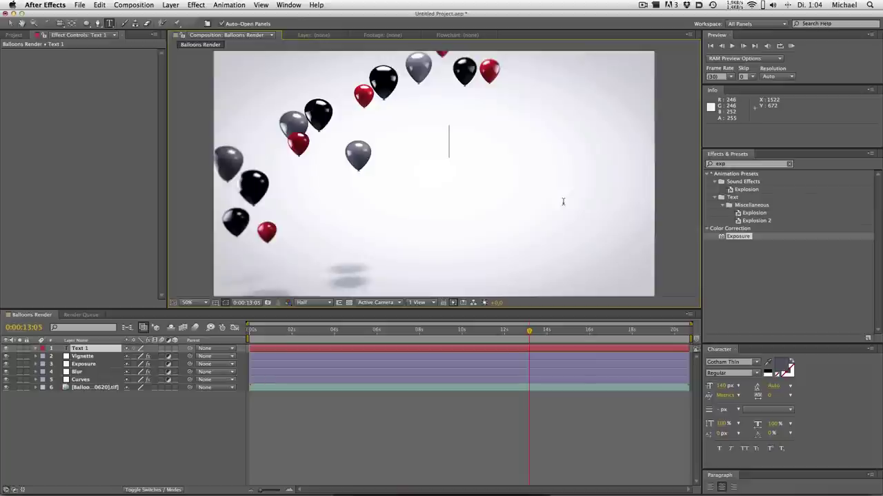
type("BALLOO ")
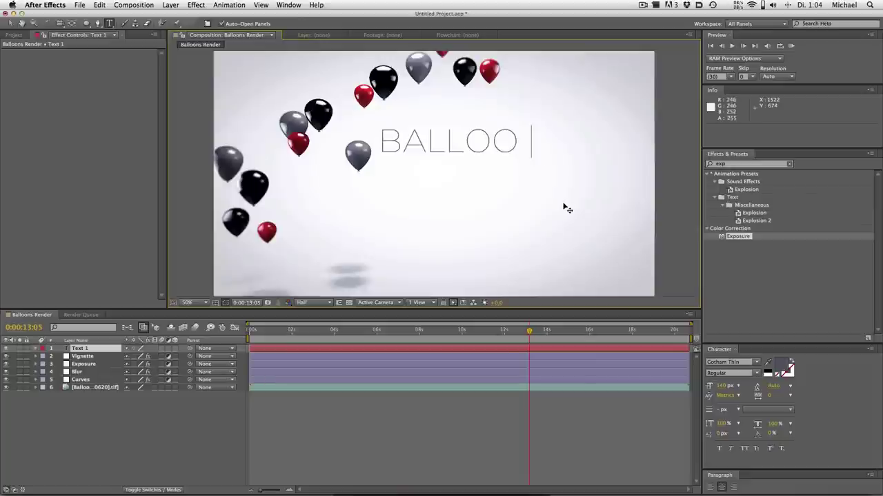
type("S")
left_click(11, 22)
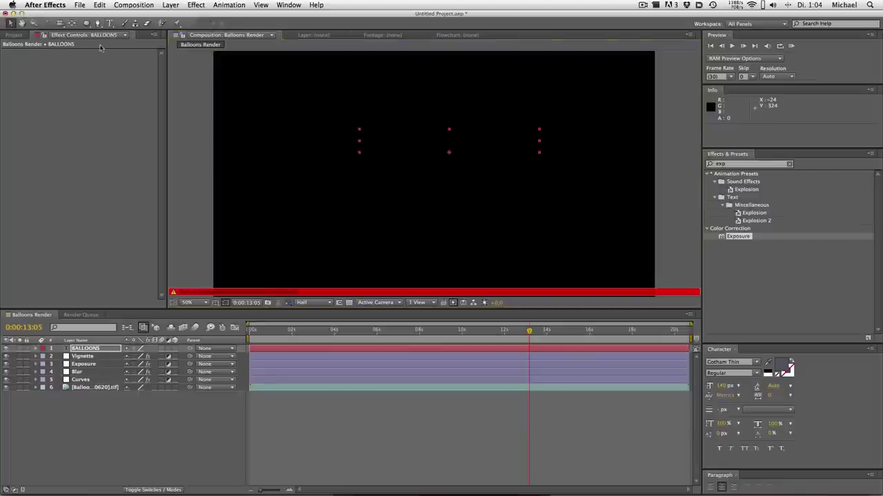
key("Caps_Lock")
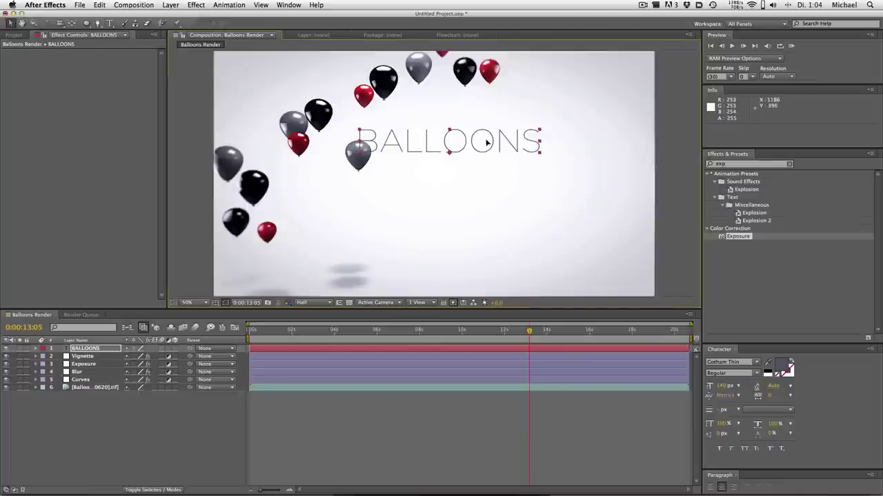
Move the BALLOONS title down and right, beside the balloon arc.
left_click_drag(528, 153, 575, 175)
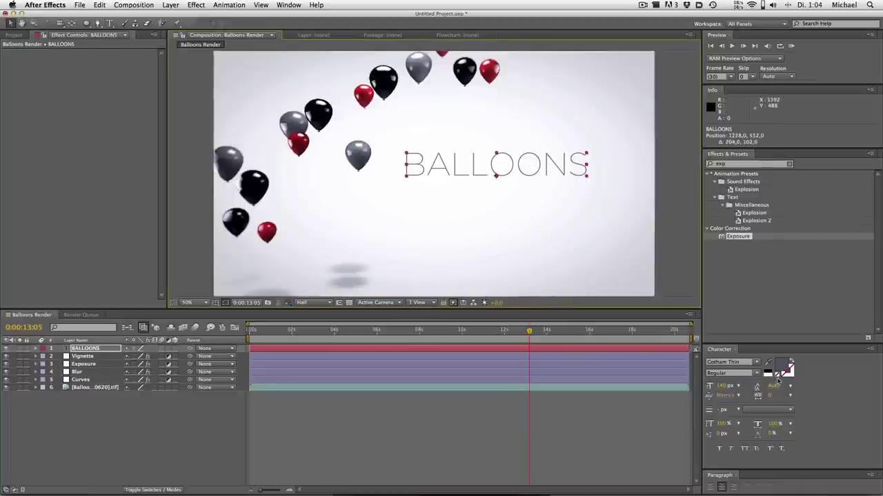
left_click(767, 365)
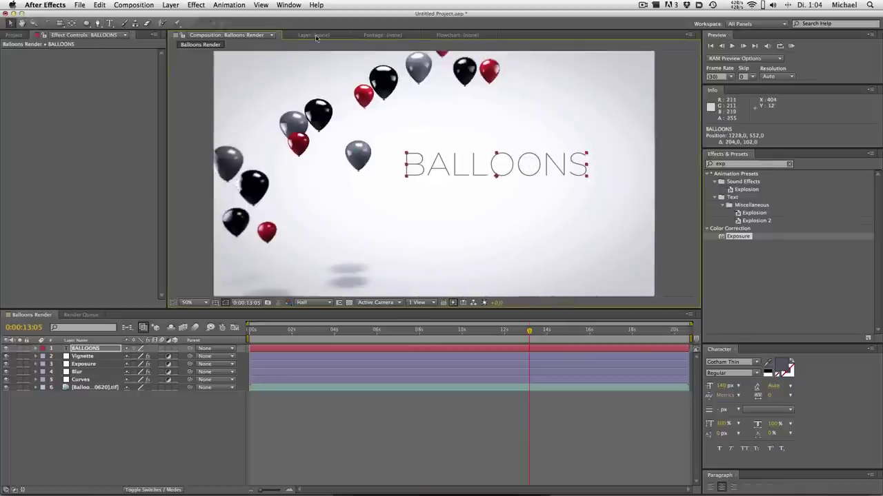
left_click(422, 73)
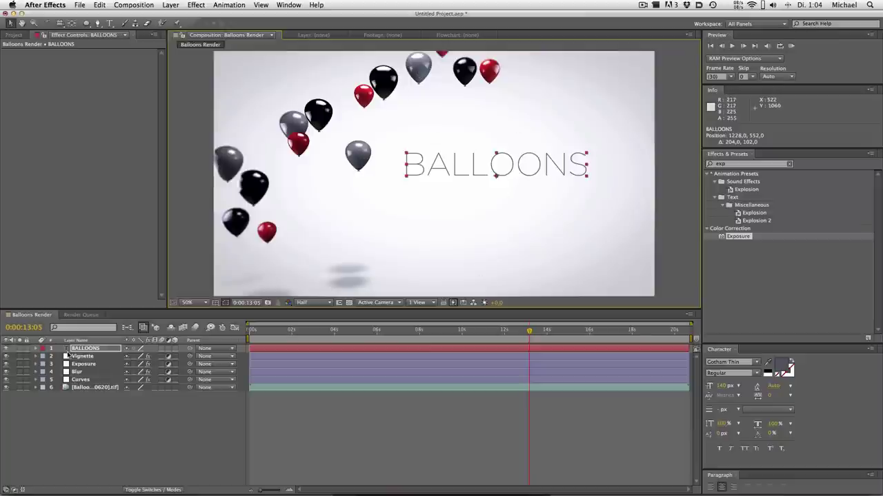
key("t")
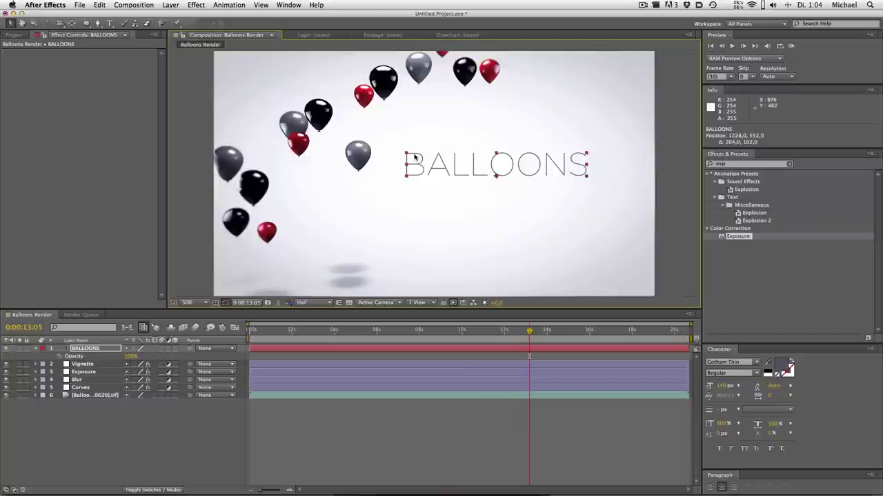
Queue Balloons Render for output as Balloons Render.mov, then minimise After Effects.
left_click(127, 4)
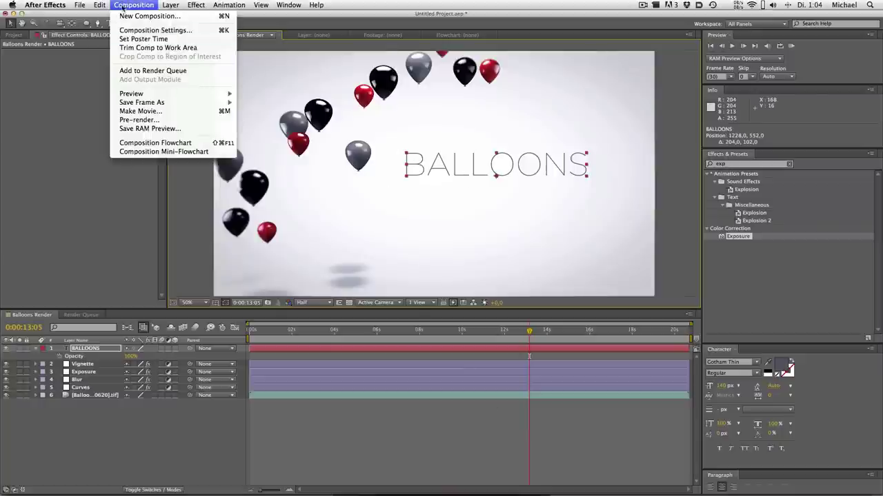
left_click(149, 111)
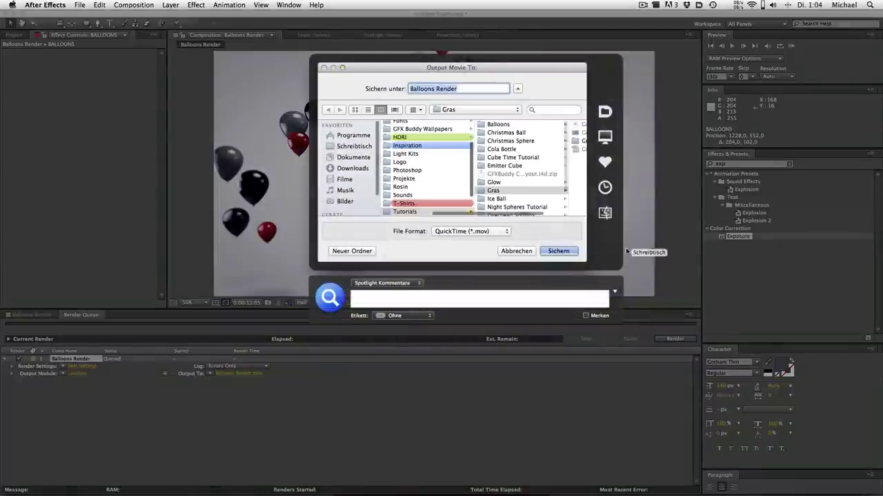
left_click(516, 250)
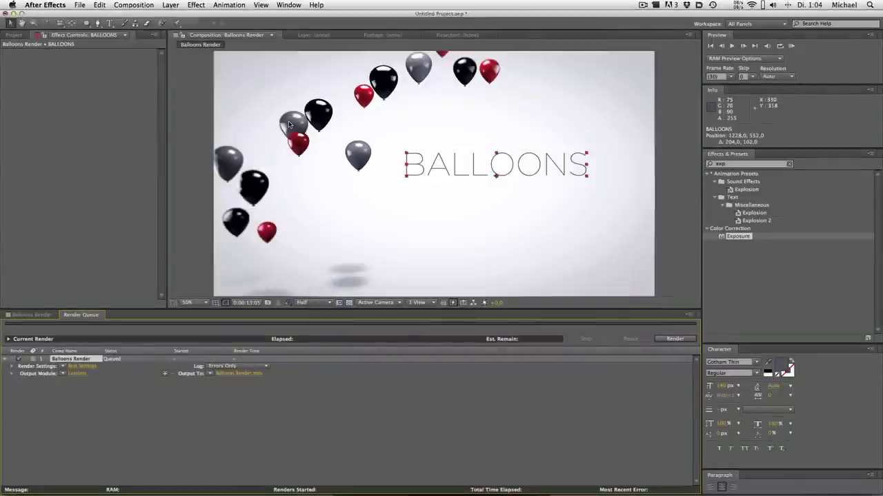
left_click(16, 14)
Minimise the QuickTime movie and Cinema 4D, revealing Balloons Final Render.mov on the desktop.
left_click(16, 15)
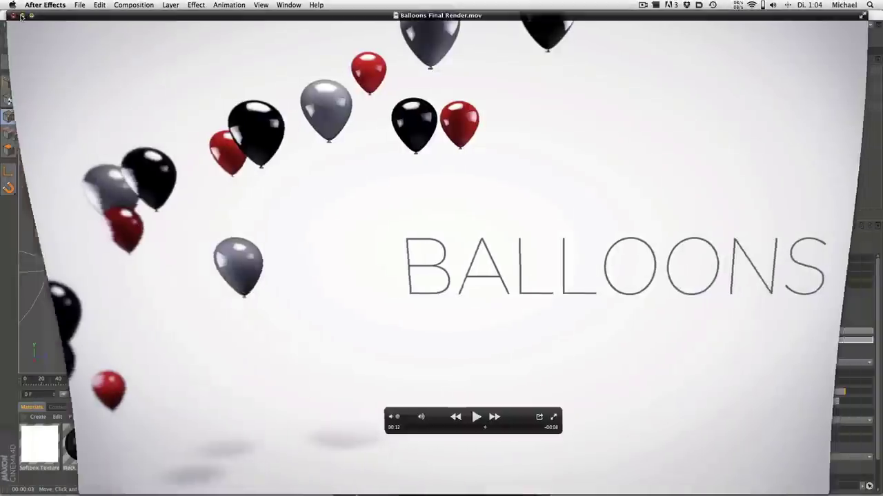
left_click(16, 17)
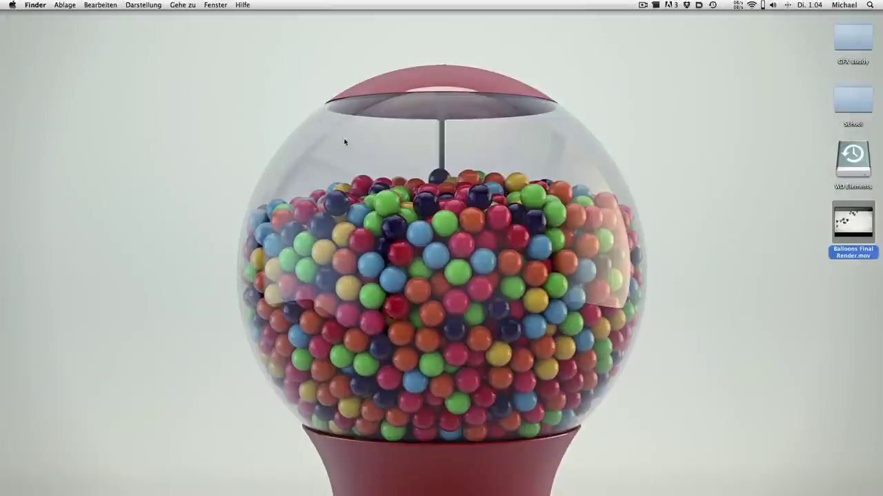
left_click(344, 142)
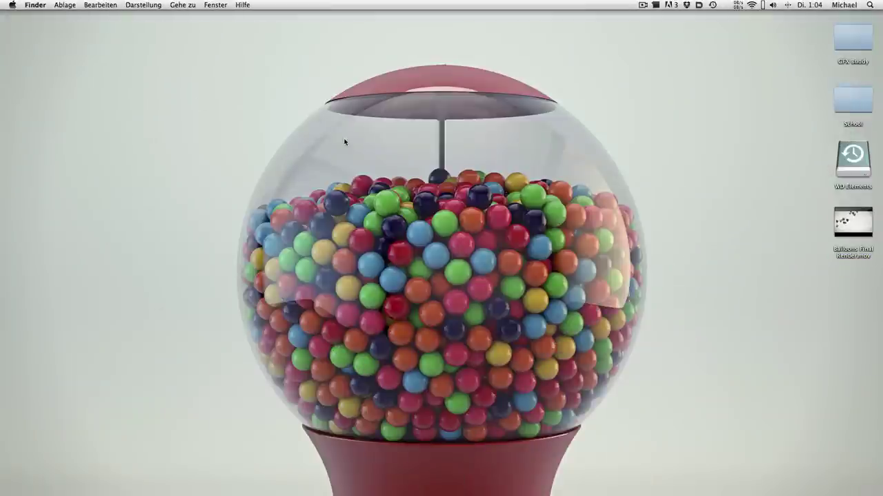